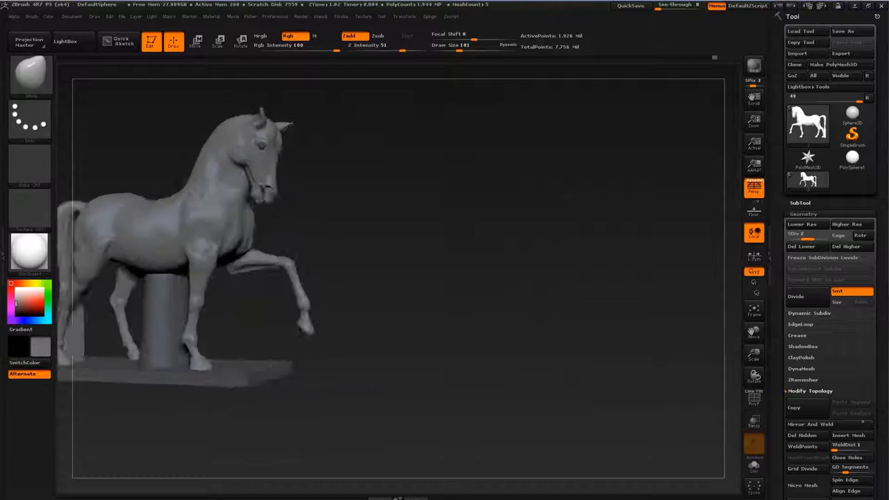
- Smooth the leg surface near the support cylinder, checking it from front and side views
left_click_drag(733, 231, 689, 173)
mouse_move(187, 312)
left_mouse_down()
mouse_move(285, 292)
mouse_move(164, 268)
mouse_move(208, 263)
left_mouse_up()
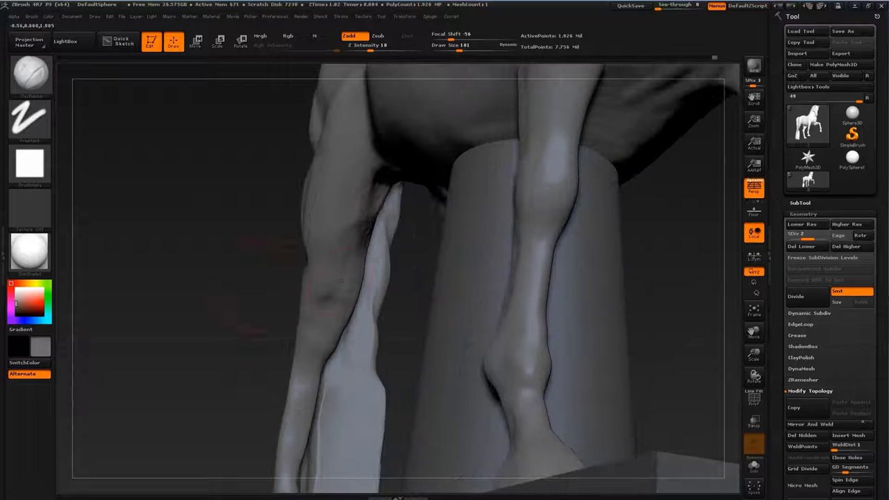
left_click_drag(285, 277, 222, 318)
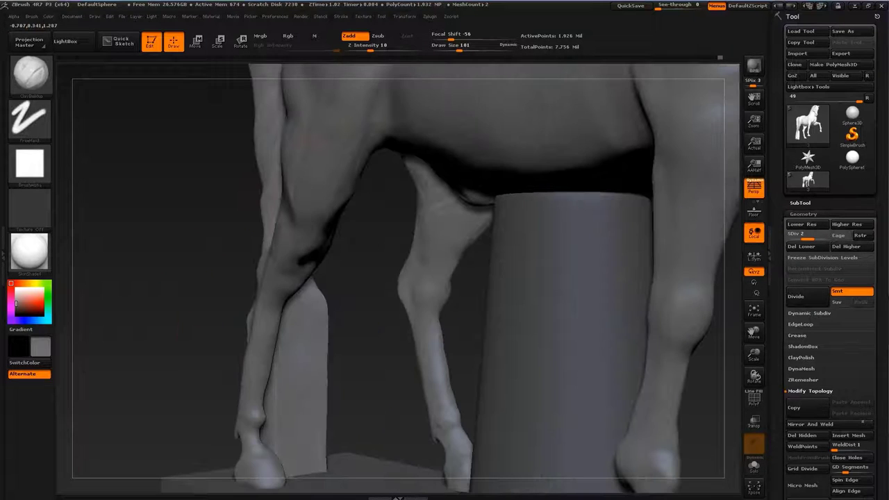
left_click_drag(222, 317, 715, 159)
- Show the SubTool list and frame both front legs around the cylinder
left_click(799, 203)
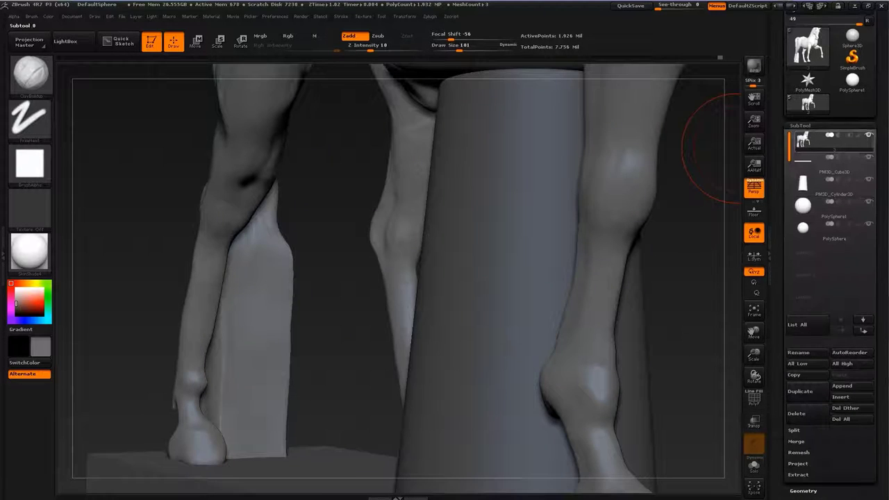
left_click_drag(625, 278, 417, 278)
mouse_move(295, 201)
left_mouse_down()
mouse_move(296, 170)
mouse_move(320, 174)
mouse_move(260, 223)
mouse_move(293, 207)
left_mouse_up()
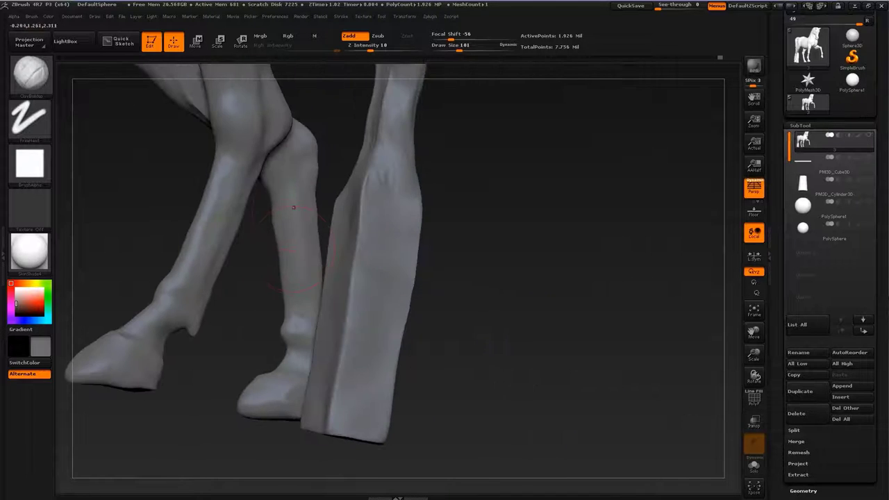
mouse_move(164, 218)
left_mouse_down()
mouse_move(179, 268)
mouse_move(288, 184)
mouse_move(278, 208)
mouse_move(255, 184)
mouse_move(269, 163)
mouse_move(243, 131)
left_mouse_up()
- Shape the lower legs near the support block with the Standard brush
key("b")
key("s")
key("t")
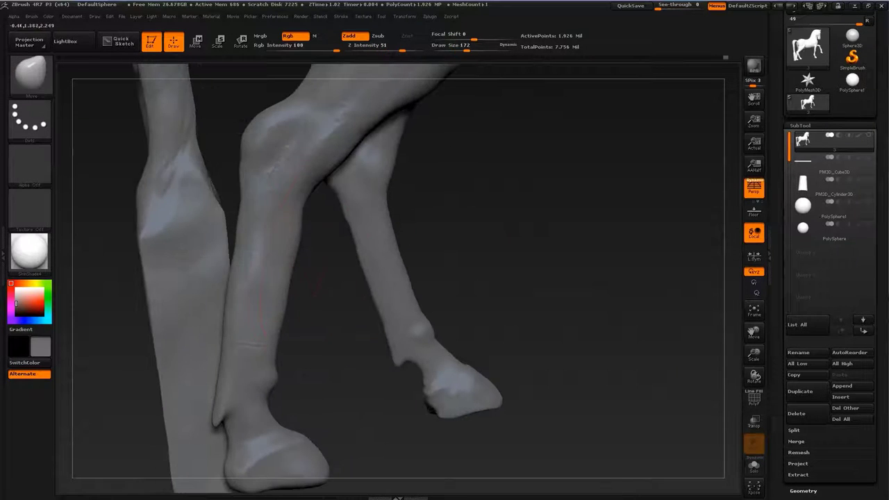
mouse_move(274, 281)
left_mouse_down()
mouse_move(228, 327)
mouse_move(282, 272)
left_mouse_up()
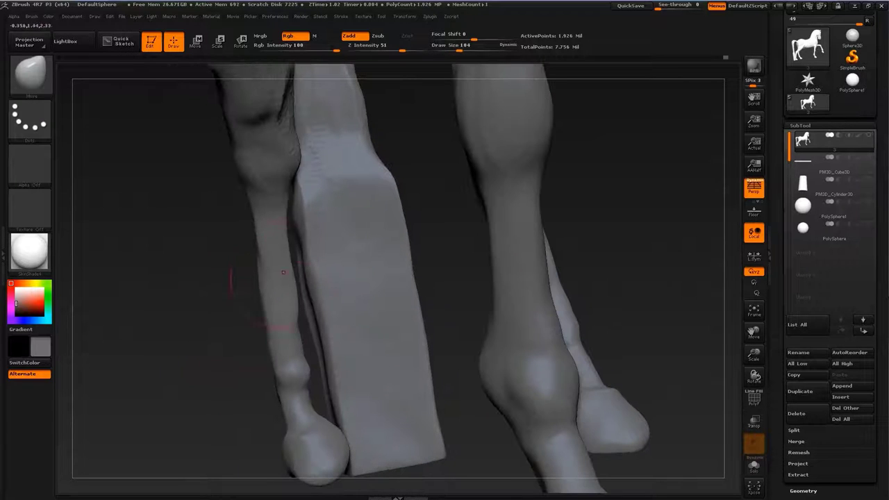
- Reshape the hooves and lower legs up close with a Move brush
key("b")
left_click(209, 236)
left_click_drag(208, 236, 217, 241)
mouse_move(415, 356)
left_mouse_down()
mouse_move(328, 270)
mouse_move(321, 278)
mouse_move(334, 302)
mouse_move(320, 326)
mouse_move(247, 327)
mouse_move(366, 268)
mouse_move(209, 297)
mouse_move(229, 306)
left_mouse_up()
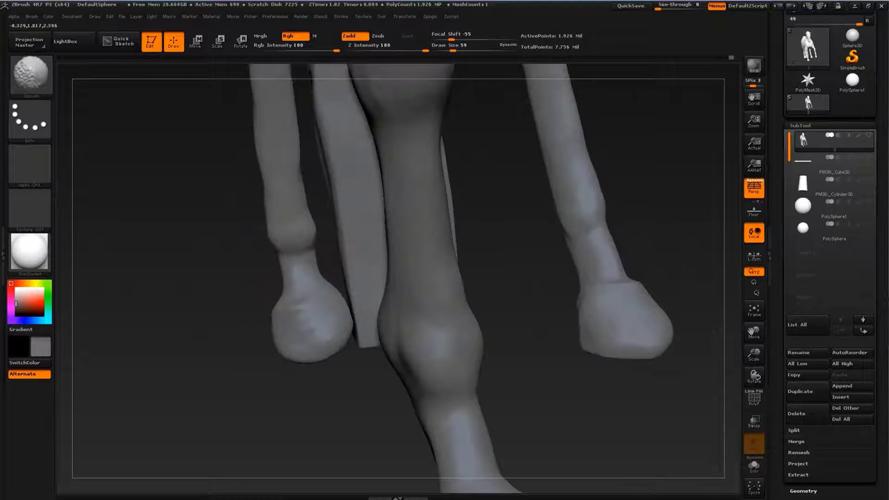
mouse_move(291, 236)
left_mouse_down()
mouse_move(268, 229)
mouse_move(277, 264)
mouse_move(291, 236)
mouse_move(264, 250)
mouse_move(234, 293)
mouse_move(338, 277)
mouse_move(239, 294)
mouse_move(219, 260)
mouse_move(236, 250)
mouse_move(208, 236)
mouse_move(229, 216)
mouse_move(215, 201)
mouse_move(229, 236)
left_mouse_up()
- Sculpt the hind legs with the Standard brush, framing them up close
left_click_drag(290, 267, 298, 223)
key("b")
key("s")
key("t")
key("s")
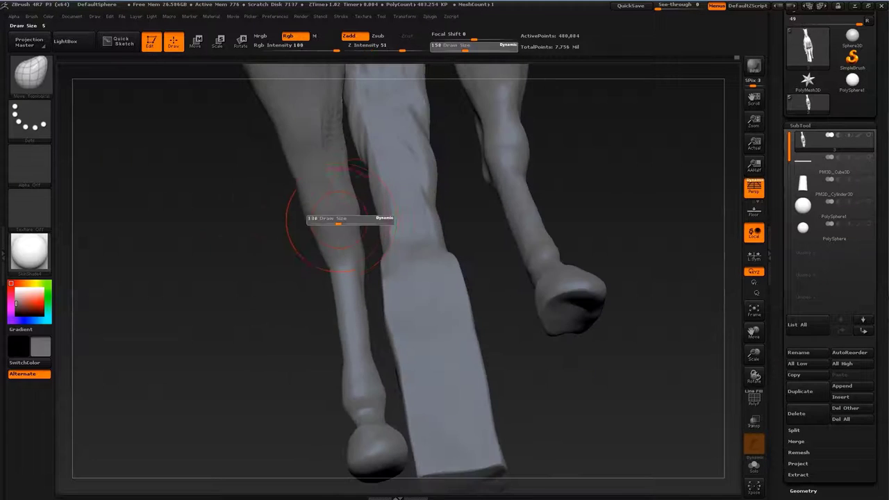
mouse_move(173, 277)
left_mouse_down()
mouse_move(153, 229)
mouse_move(180, 229)
left_mouse_up()
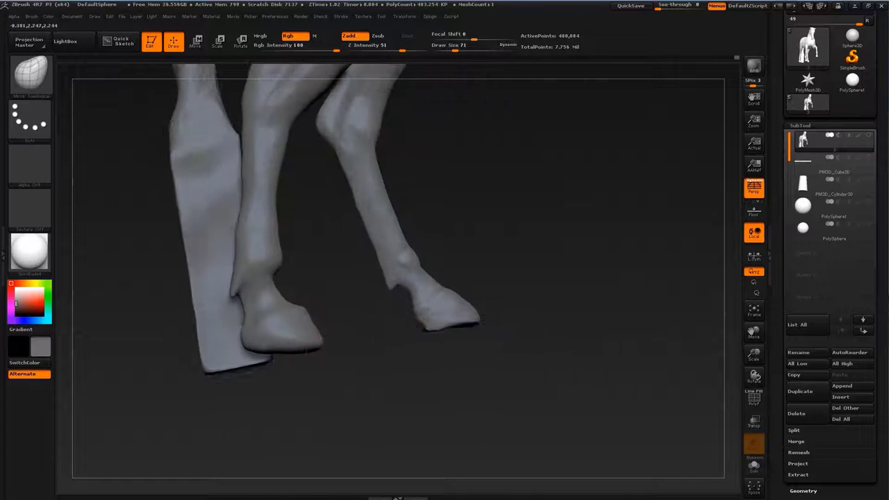
mouse_move(342, 330)
left_mouse_down("alt")
mouse_move(413, 246)
mouse_move(358, 200)
mouse_move(367, 201)
mouse_move(378, 264)
mouse_move(368, 324)
mouse_move(258, 251)
mouse_move(253, 285)
mouse_move(236, 248)
left_mouse_up("alt")
- Shape the hind hooves, alternating Move Topological and the Standard brush at Z Intensity 25
key("b")
key("s")
key("t")
key("b")
key("s")
key("t")
mouse_move(556, 277)
left_mouse_down()
mouse_move(486, 291)
mouse_move(534, 277)
left_mouse_up()
- Build up the chest muscles with the ClayBuildup brush
left_click_drag(70, 236, 313, 278)
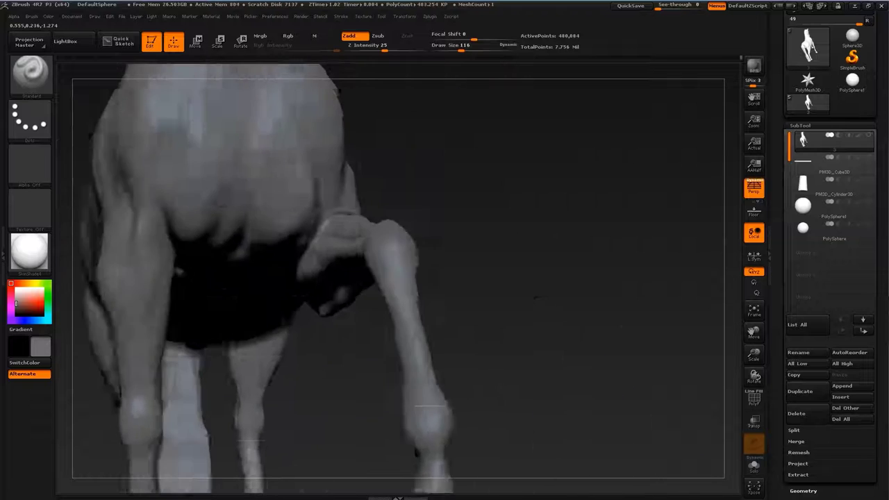
key("b")
key("c")
key("b")
key("s")
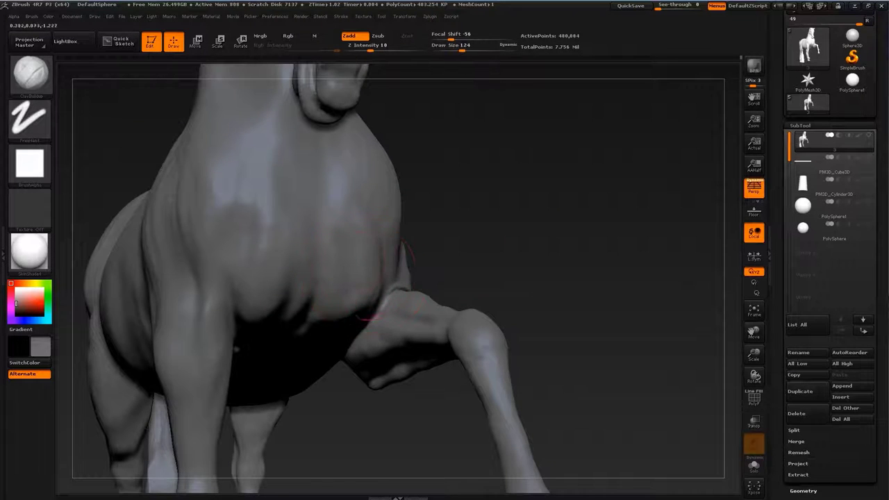
left_click_drag(382, 284, 320, 236)
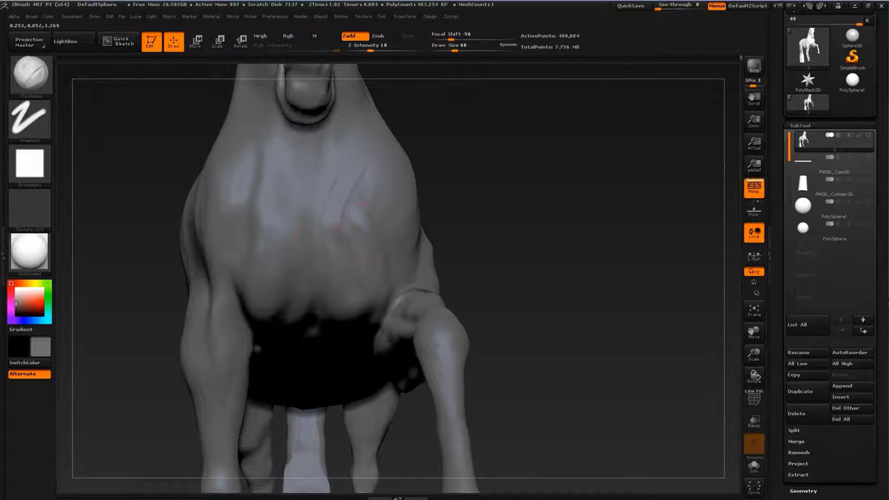
- Define the chest and top of the raised foreleg with the Standard brush
key("b")
key("s")
key("t")
key("s")
mouse_move(590, 278)
left_mouse_down()
mouse_move(555, 264)
mouse_move(576, 270)
left_mouse_up()
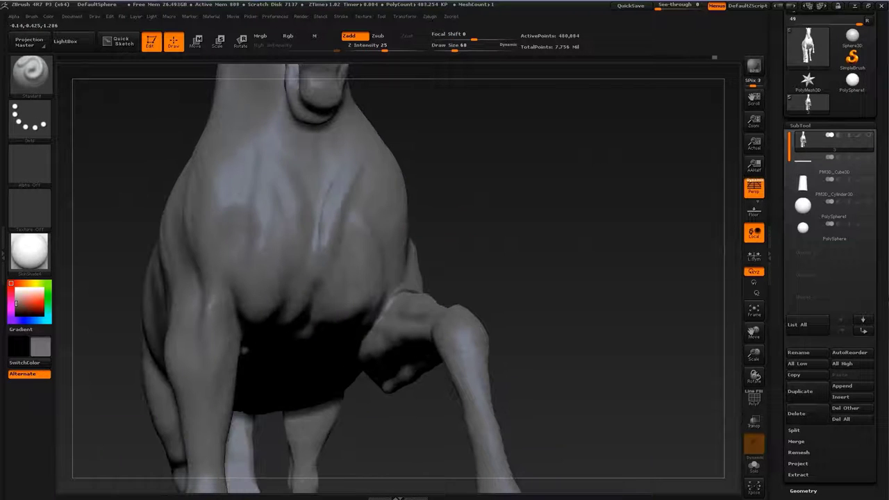
mouse_move(325, 190)
left_mouse_down()
mouse_move(343, 171)
mouse_move(309, 204)
mouse_move(361, 264)
mouse_move(522, 188)
left_mouse_up()
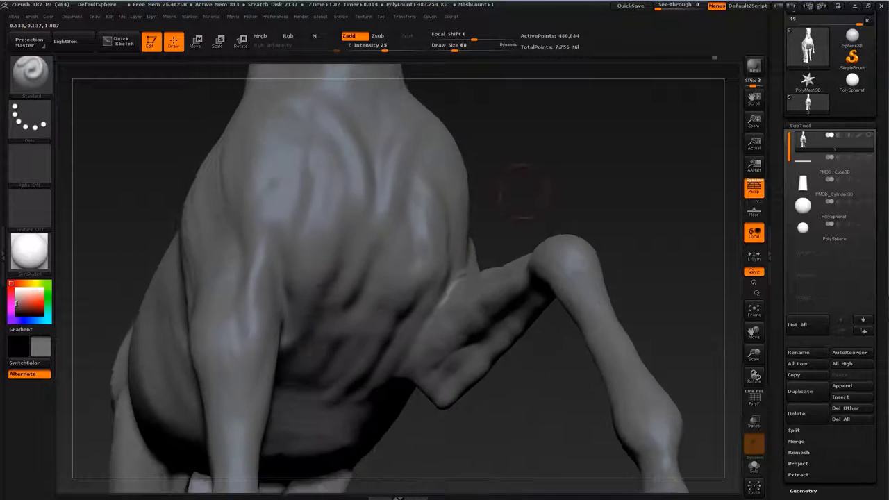
mouse_move(538, 119)
left_mouse_down()
mouse_move(528, 139)
mouse_move(325, 239)
left_mouse_up()
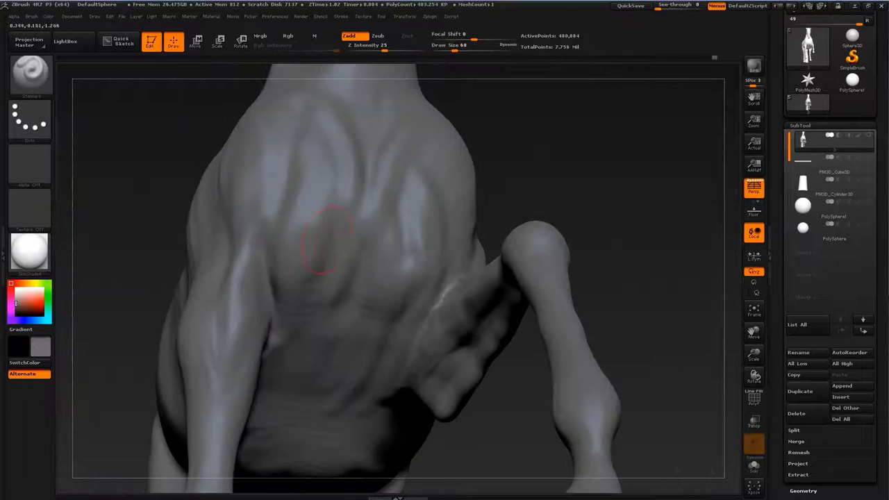
mouse_move(399, 243)
left_mouse_down()
mouse_move(733, 205)
mouse_move(732, 226)
mouse_move(66, 271)
mouse_move(278, 264)
mouse_move(437, 181)
mouse_move(464, 229)
mouse_move(615, 169)
mouse_move(482, 236)
left_mouse_up()
- Refine the muzzle and nostrils with a smaller brush from front and three-quarter views
key("s")
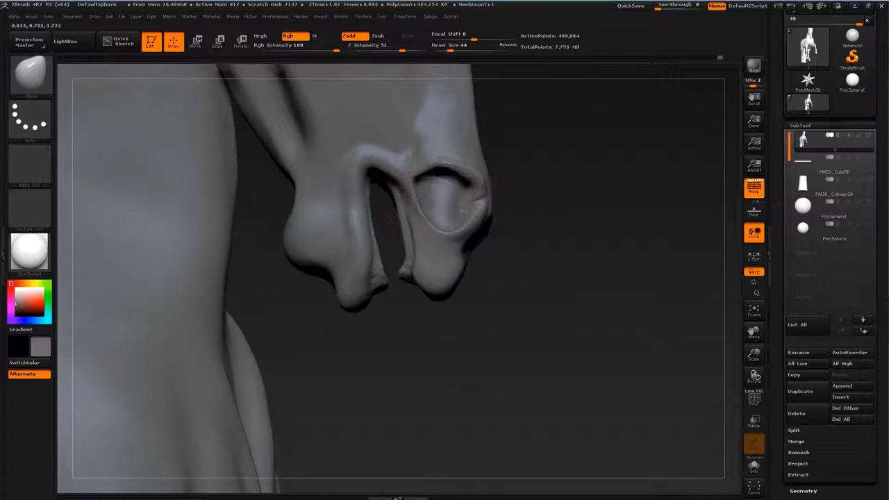
mouse_move(400, 233)
left_mouse_down()
mouse_move(417, 208)
mouse_move(430, 229)
left_mouse_up()
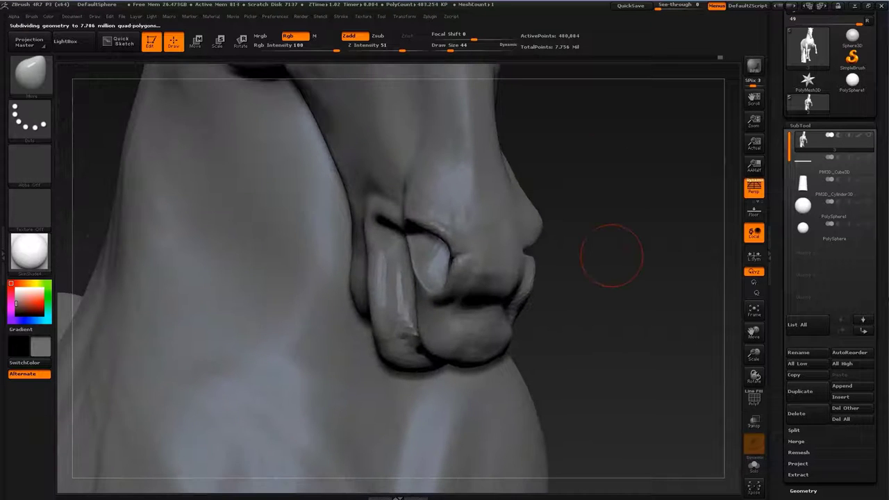
mouse_move(611, 255)
left_mouse_down()
mouse_move(534, 139)
mouse_move(528, 160)
mouse_move(590, 181)
mouse_move(486, 256)
left_mouse_up()
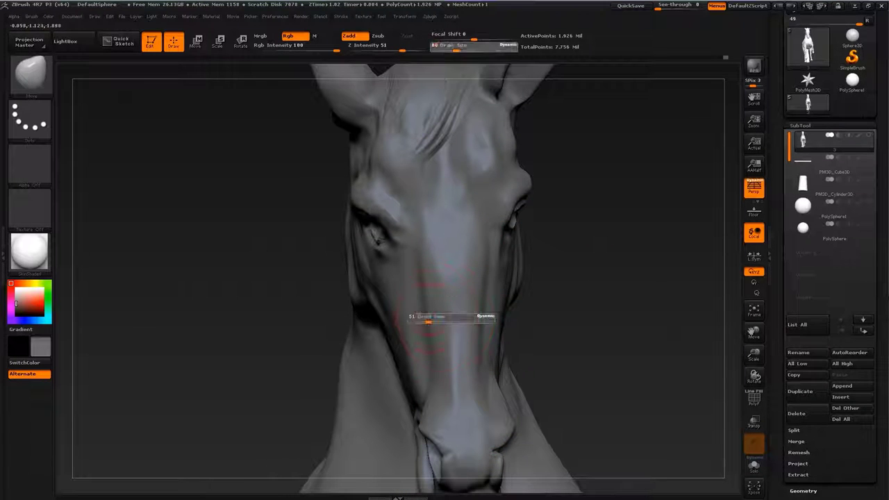
left_click_drag(414, 219, 488, 217)
key("s")
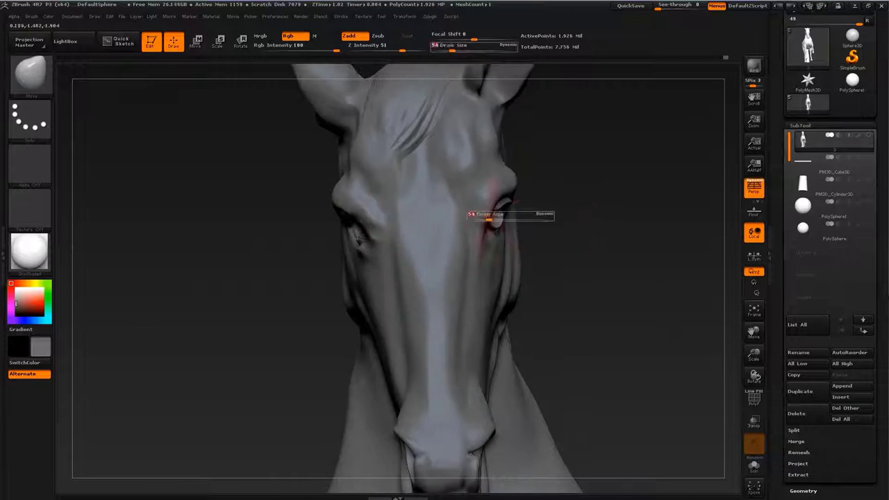
left_click_drag(417, 164, 389, 164)
mouse_move(506, 242)
left_mouse_down()
mouse_move(556, 236)
mouse_move(452, 186)
mouse_move(477, 212)
left_mouse_up()
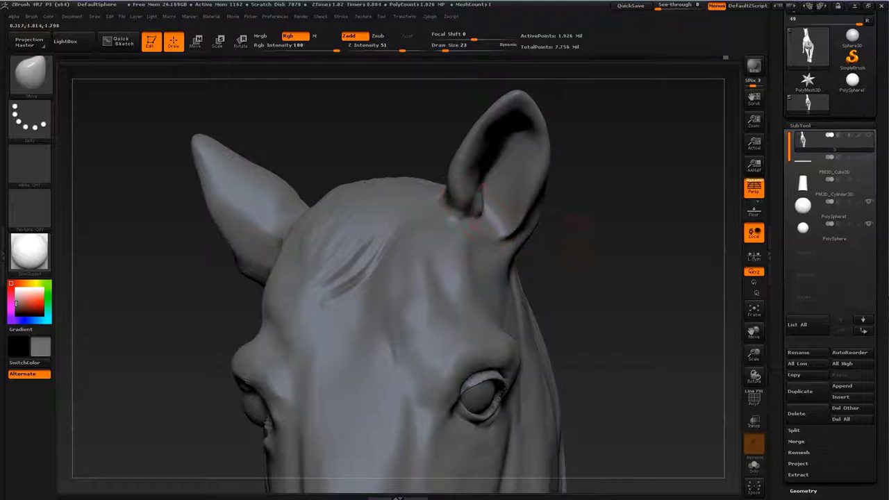
left_click_drag(578, 223, 212, 250)
- Build forms across the forehead between the ears with ClayBuildup at Z Intensity 10
key("b")
key("c")
key("b")
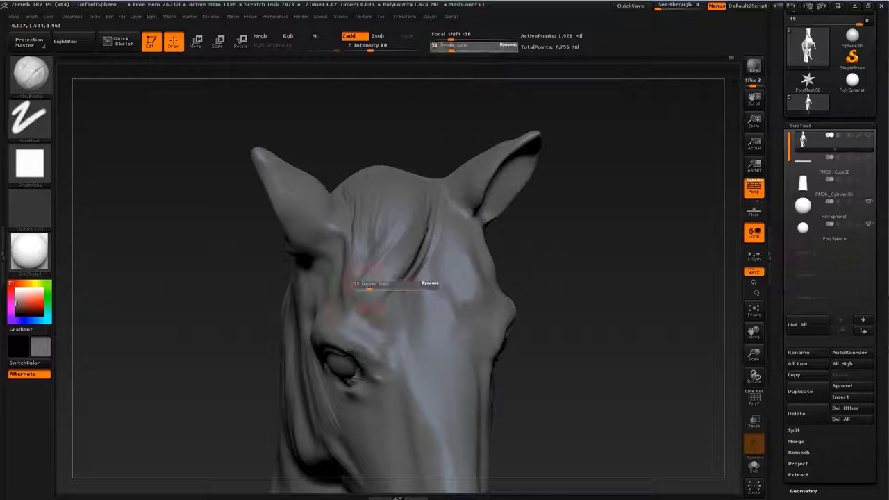
left_click_drag(430, 229, 353, 237)
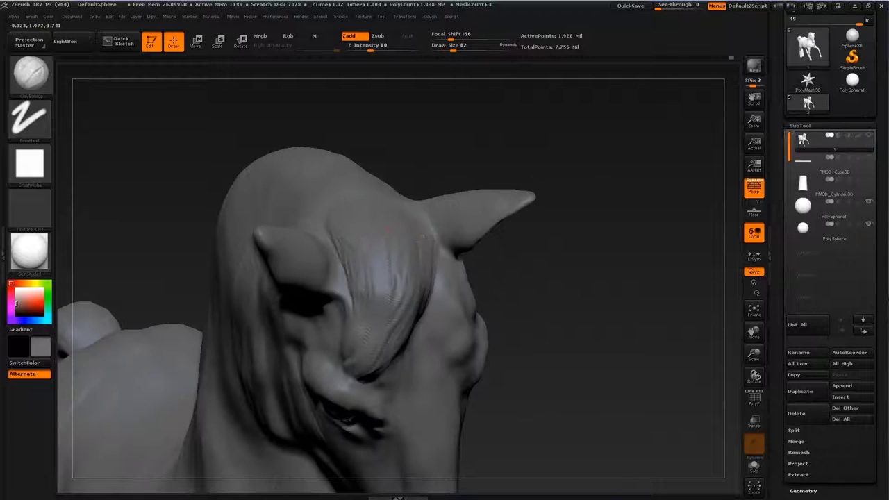
mouse_move(597, 277)
left_mouse_down()
mouse_move(627, 226)
mouse_move(419, 175)
left_mouse_up()
- Carve strand grooves into the forelock with the Dam_Standard brush
key("b")
key("s")
key("t")
key("s")
key("b")
key("d")
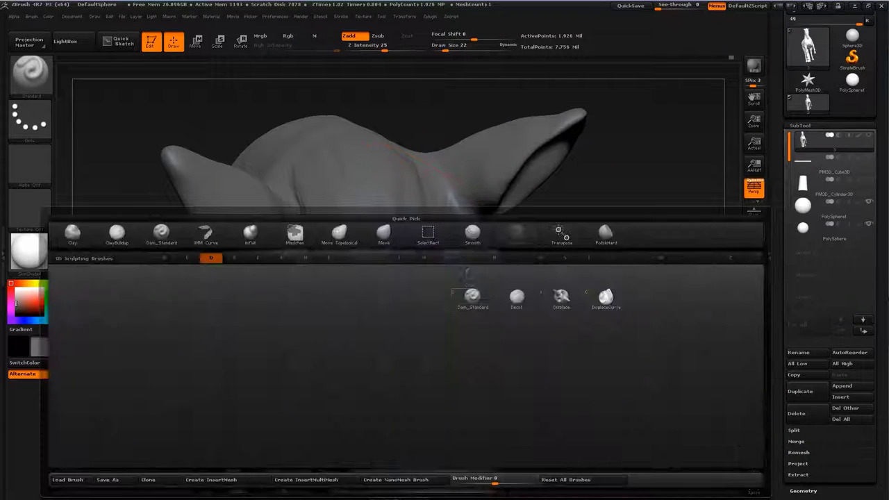
key("s")
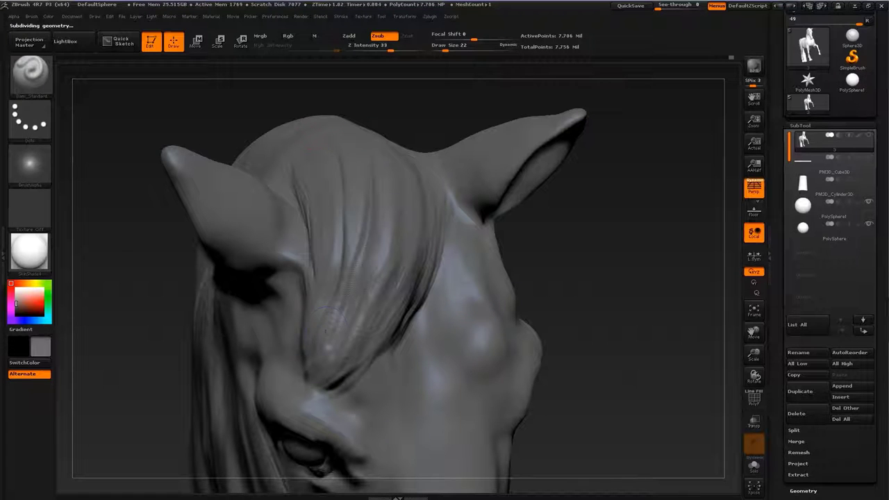
- Sculpt the eyelids up close on the right eye
left_click_drag(329, 309, 388, 229)
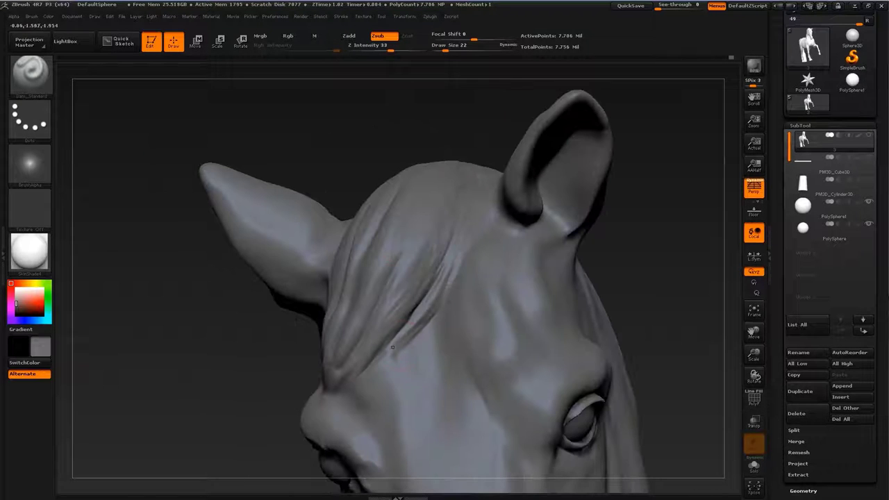
mouse_move(392, 347)
left_mouse_down("alt")
mouse_move(486, 291)
mouse_move(579, 298)
mouse_move(345, 320)
left_mouse_up("alt")
key("b")
key("s")
key("t")
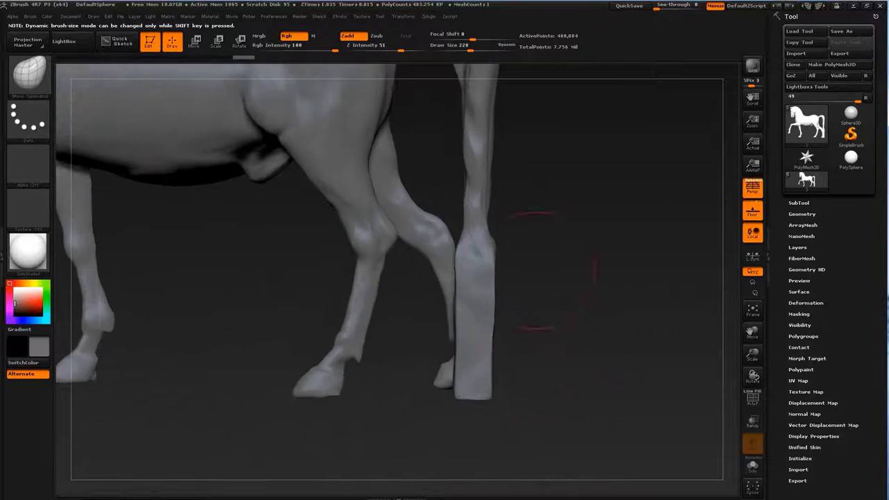
- Mask and Transpose-move the front leg, the support block and the tail into new positions
key("w")
left_click_drag(473, 202, 478, 288, "ctrl")
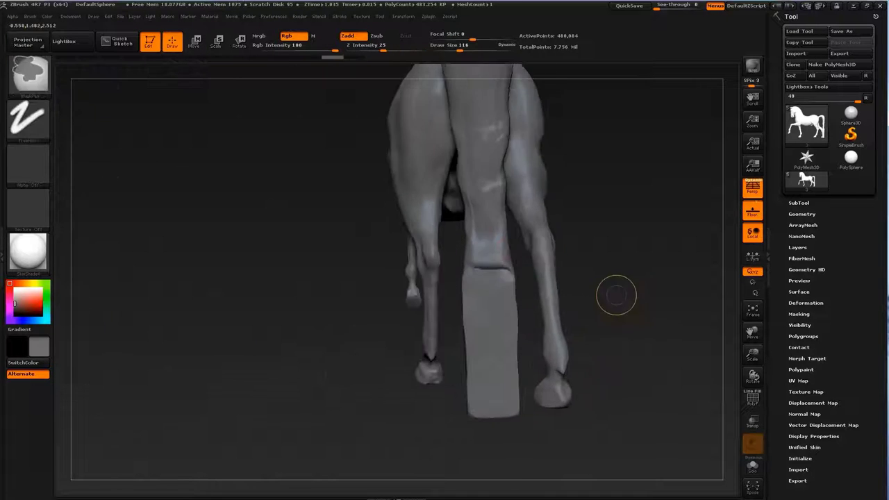
key("w")
left_click_drag(473, 343, 521, 342, "ctrl")
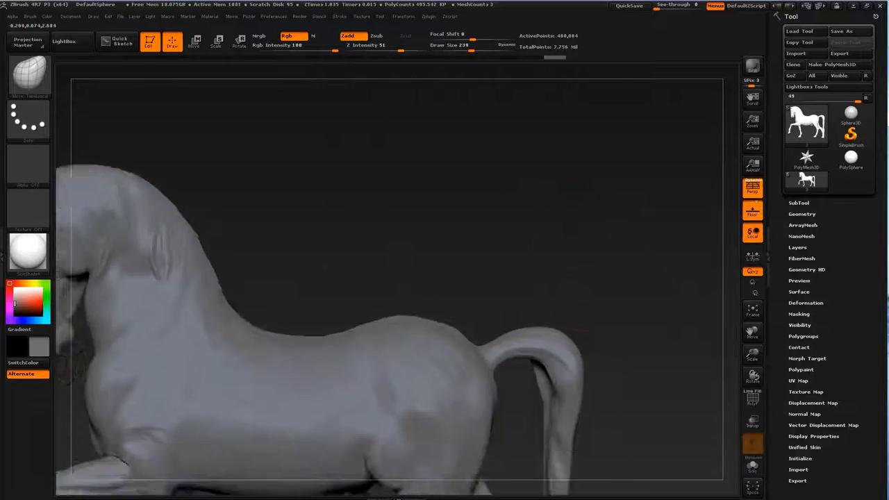
key("w")
left_click_drag(453, 177, 454, 244, "ctrl")
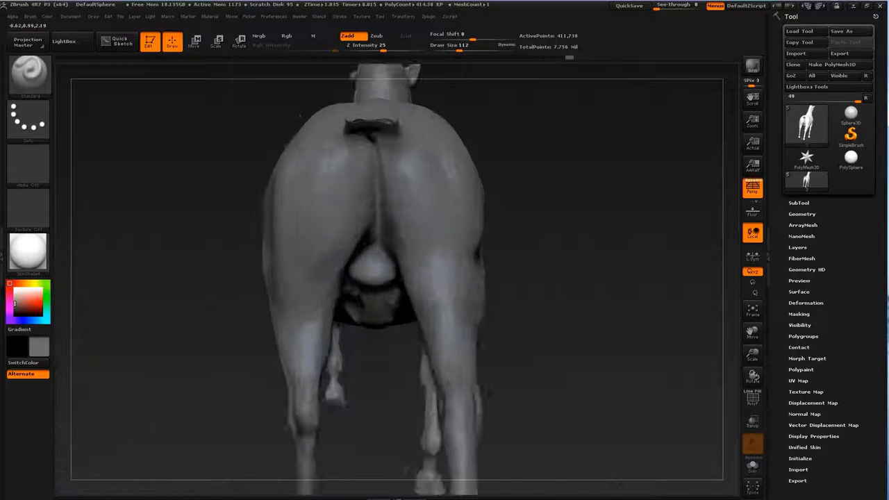
- Sculpt the legs with the Standard brush from a close three-quarter view
left_click_drag(173, 292, 389, 306)
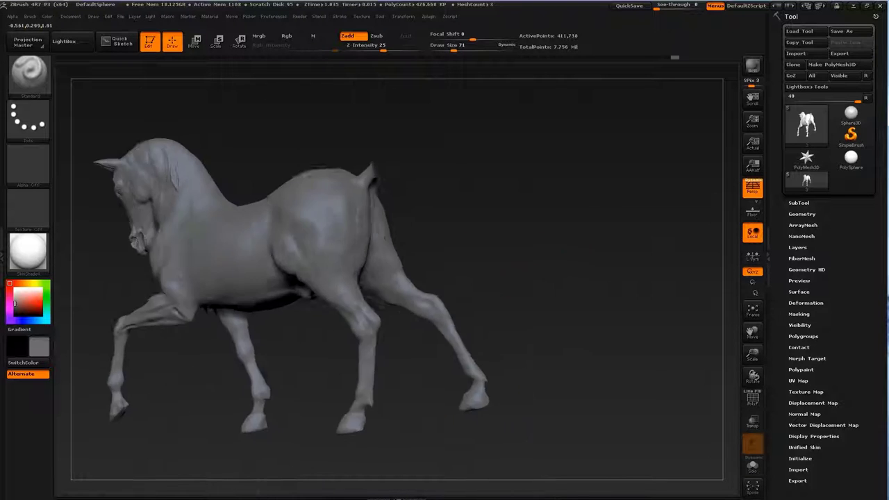
key("b")
key("s")
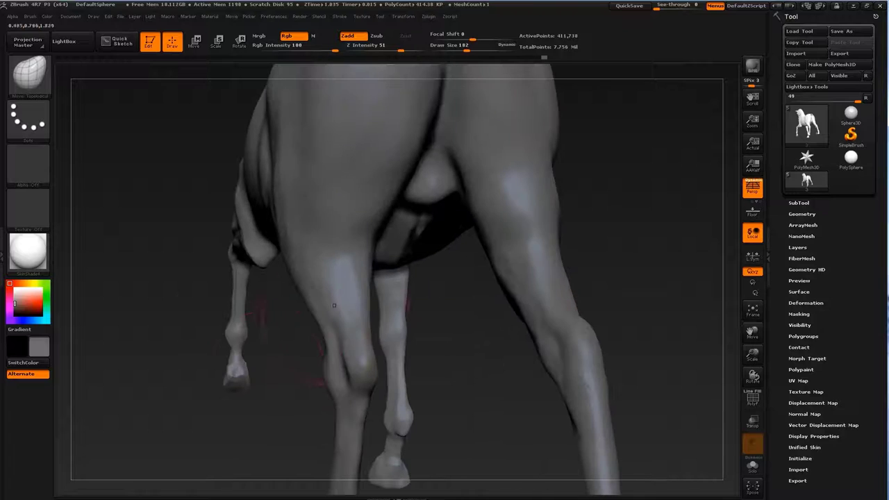
key("b")
key("s")
key("t")
key("s")
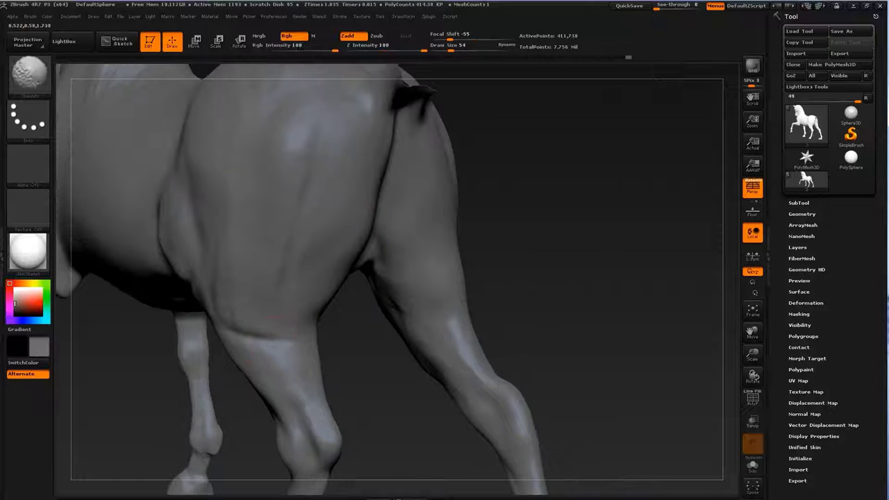
- Reshape the lower hind legs and hooves with Move Topological and Standard brushes
left_click_drag(545, 285, 392, 310)
mouse_move(315, 254)
left_mouse_down()
mouse_move(313, 297)
mouse_move(407, 373)
mouse_move(412, 264)
mouse_move(292, 270)
mouse_move(288, 187)
mouse_move(298, 188)
mouse_move(167, 236)
left_mouse_up()
key("b")
left_click(166, 235)
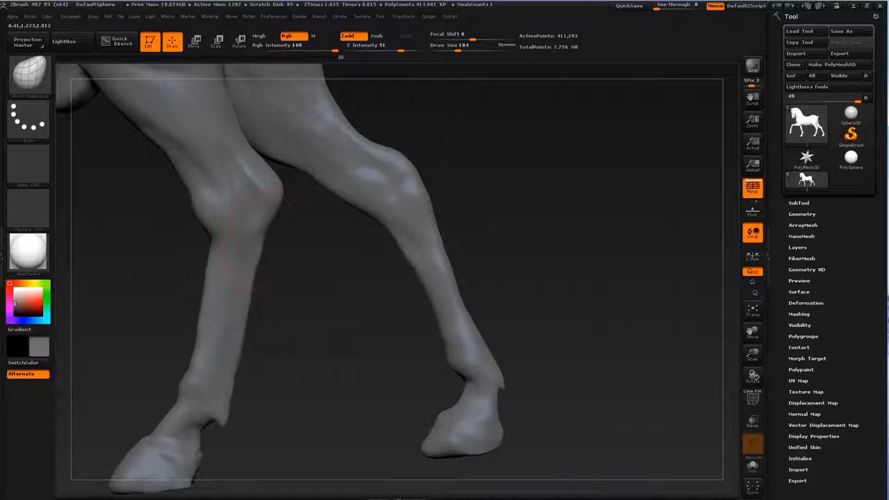
mouse_move(213, 331)
left_mouse_down()
mouse_move(292, 208)
mouse_move(385, 292)
mouse_move(417, 298)
left_mouse_up()
key("b")
key("s")
key("t")
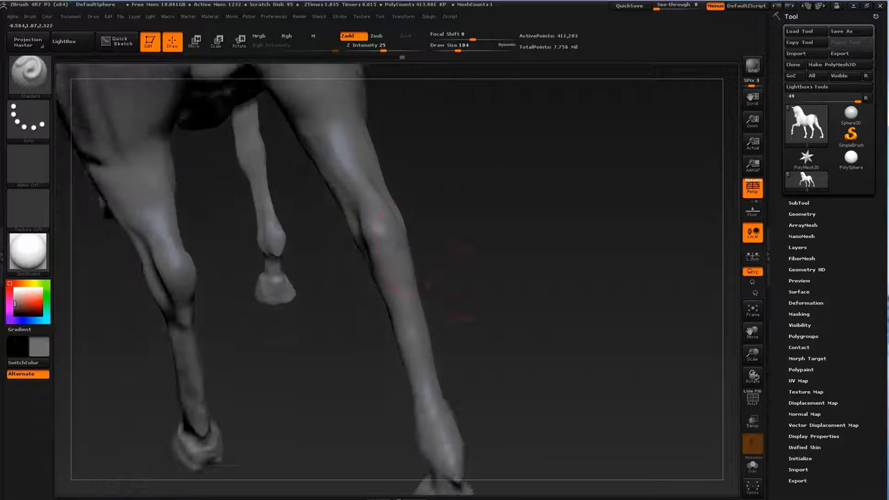
- Push the legs with Move Topological at size 136, then build up and smooth with ClayBuildup
key("b")
key("m")
key("t")
key("s")
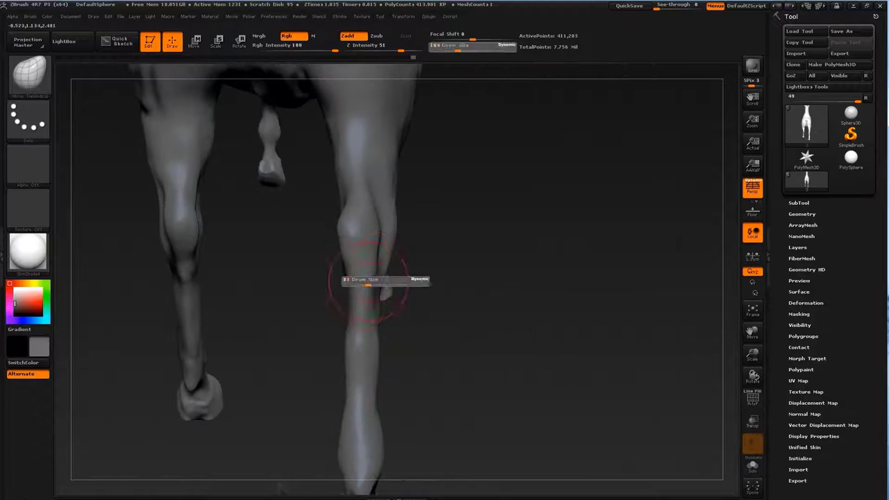
left_click_drag(417, 298, 495, 298)
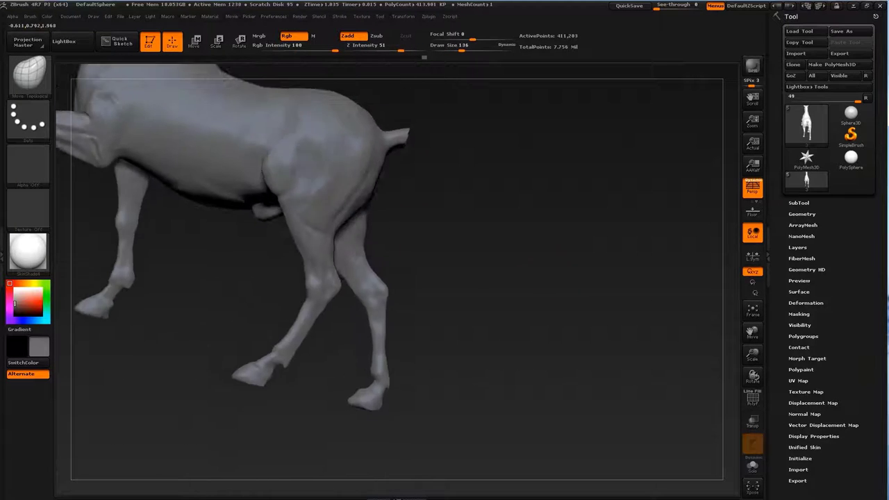
key("b")
key("c")
key("b")
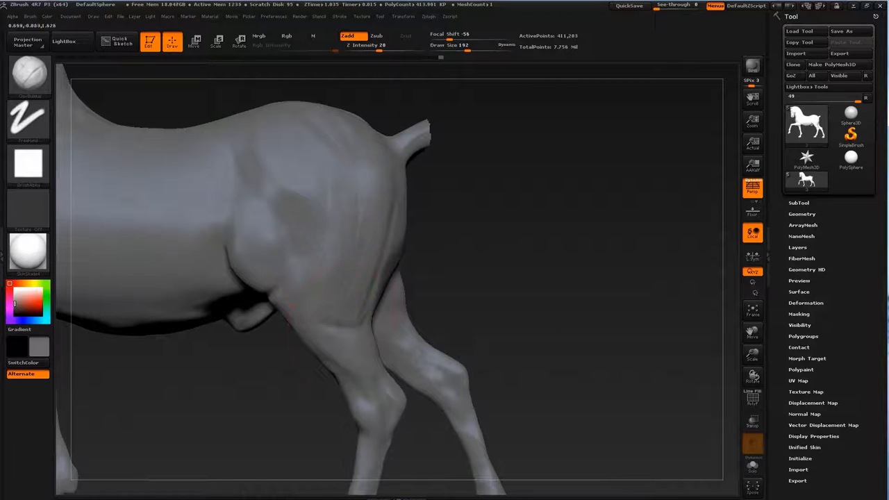
key("shift")
- Reshape the legs from the rear with Move Topological at size 100, masking between the front hooves
left_click_drag(550, 284, 451, 284)
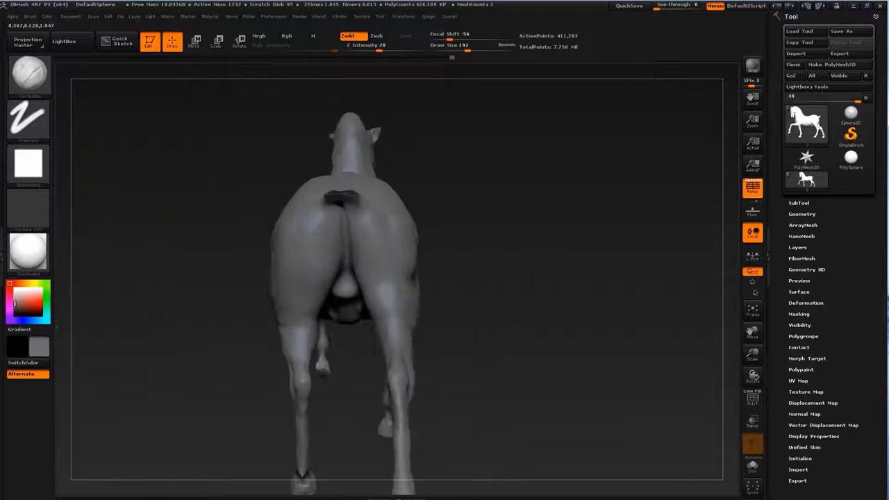
left_click_drag(666, 284, 529, 218, "shift")
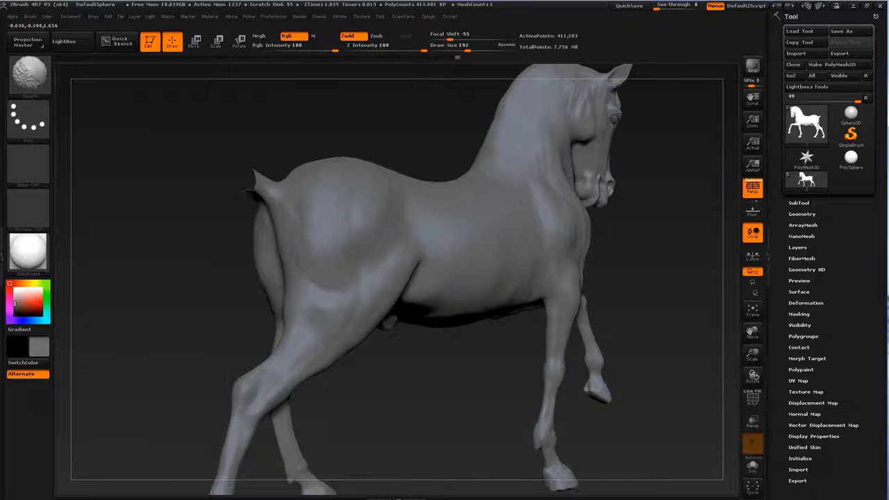
key("b")
key("m")
key("t")
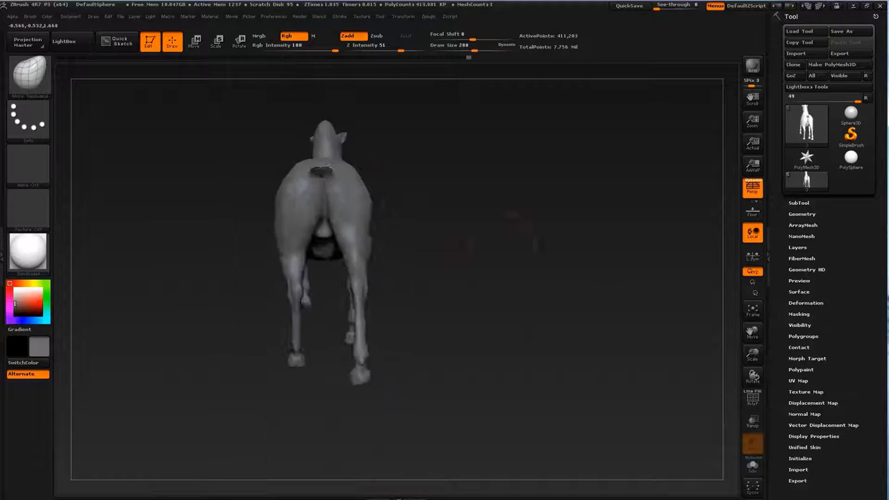
key("s")
left_click_drag(556, 287, 422, 307, "alt")
left_click_drag(416, 354, 416, 326, "alt")
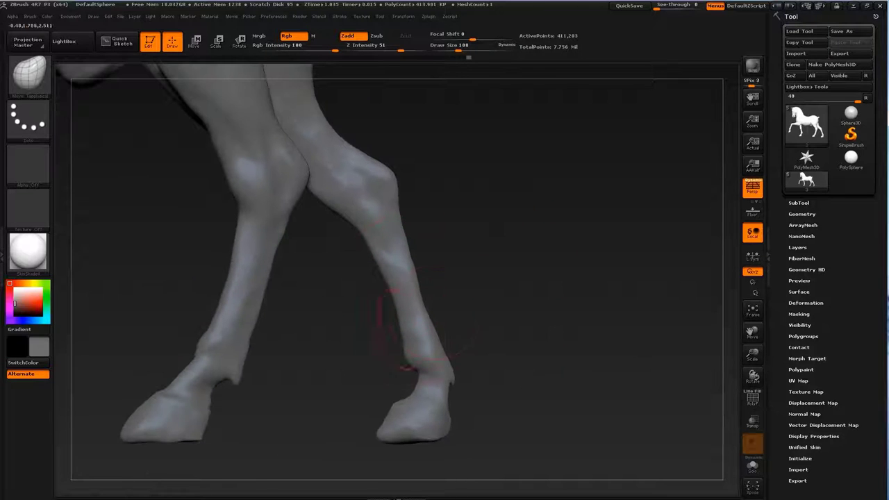
mouse_move(420, 344)
right_mouse_down()
mouse_move(419, 320)
mouse_move(301, 291)
right_mouse_up()
left_click_drag(271, 217, 334, 349, "ctrl+shift")
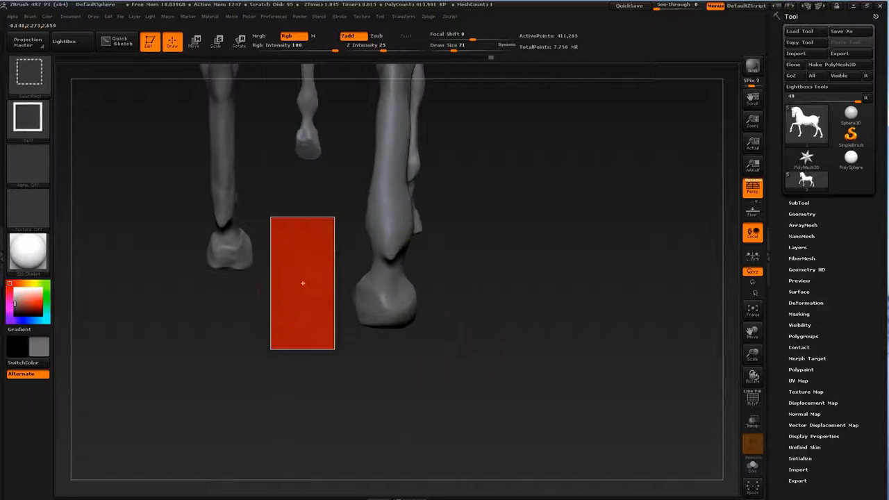
- Shape both front hooves with Move and Standard brushes, then open the LightBox brush library
key("b")
key("m")
key("t")
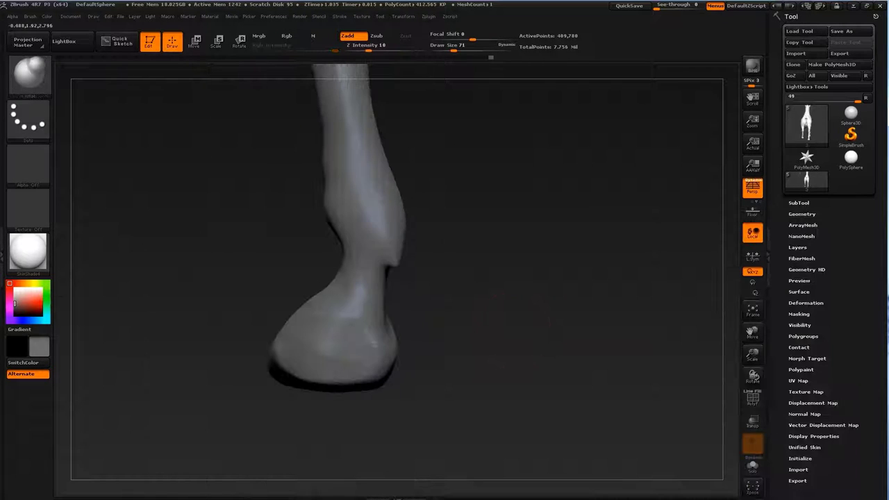
right_click_drag(411, 278, 503, 260)
mouse_move(556, 306)
right_mouse_down()
mouse_move(341, 377)
mouse_move(298, 293)
right_mouse_up()
key("b")
key("s")
key("t")
key("s")
key("comma")
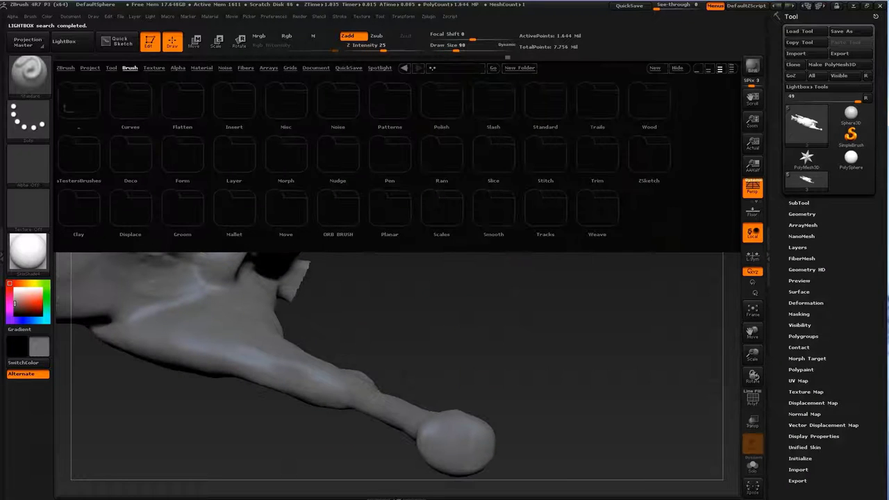
- Load a brush from a LightBox folder and reshape a hoof at brush size 62
double_click(441, 104)
double_click(79, 155)
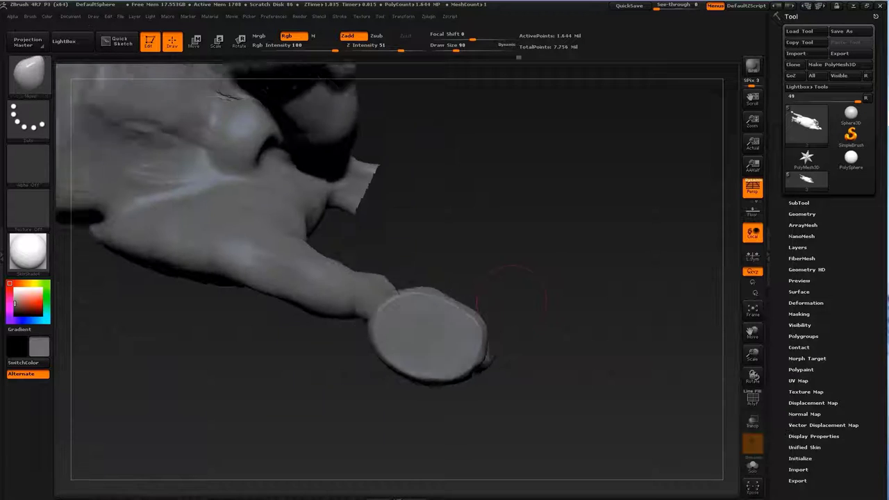
right_click_drag(476, 324, 519, 327)
left_click_drag(529, 330, 496, 333)
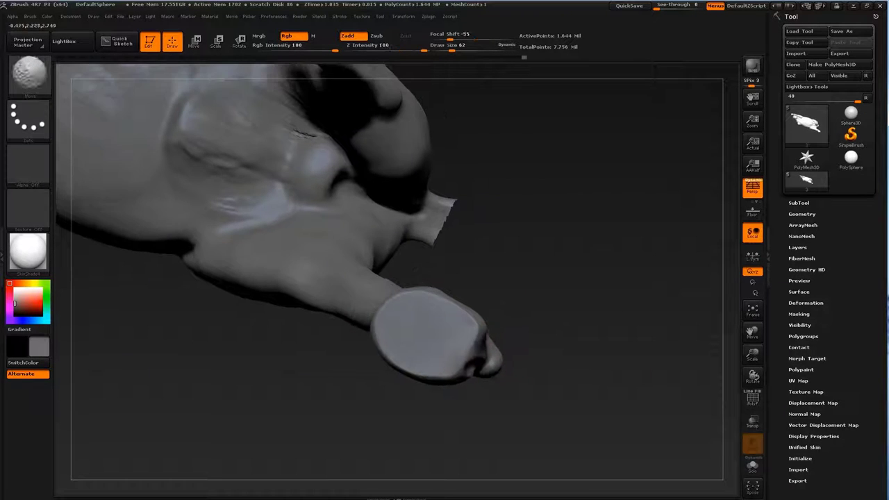
left_click_drag(461, 362, 500, 267)
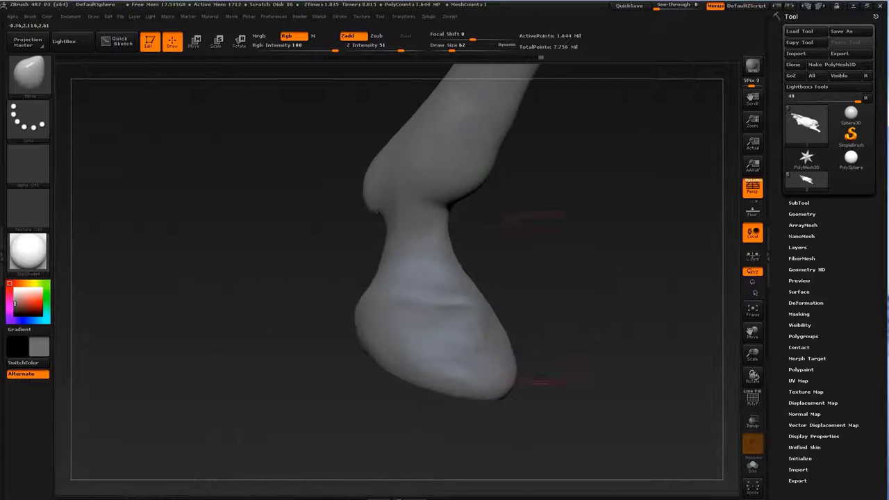
mouse_move(542, 380)
left_mouse_down()
mouse_move(534, 312)
mouse_move(555, 271)
mouse_move(462, 240)
left_mouse_up()
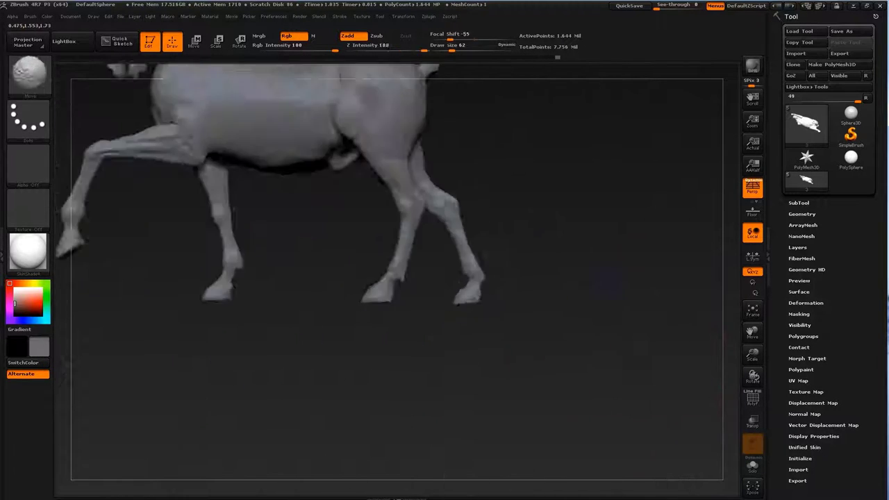
- Reshape the other hooves and the raised foreleg's fetlock at brush size 68
mouse_move(333, 295)
left_mouse_down("alt")
mouse_move(361, 264)
mouse_move(416, 278)
left_mouse_up("alt")
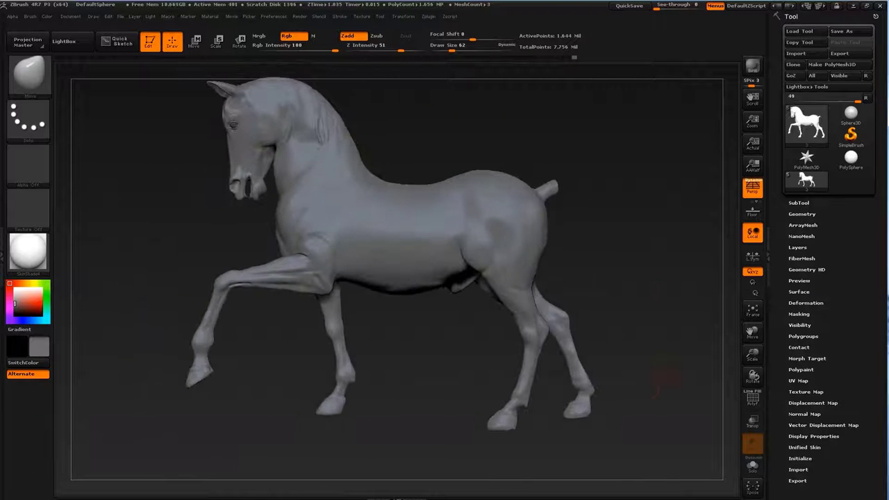
mouse_move(665, 377)
left_mouse_down()
mouse_move(625, 291)
mouse_move(614, 221)
mouse_move(587, 238)
left_mouse_up()
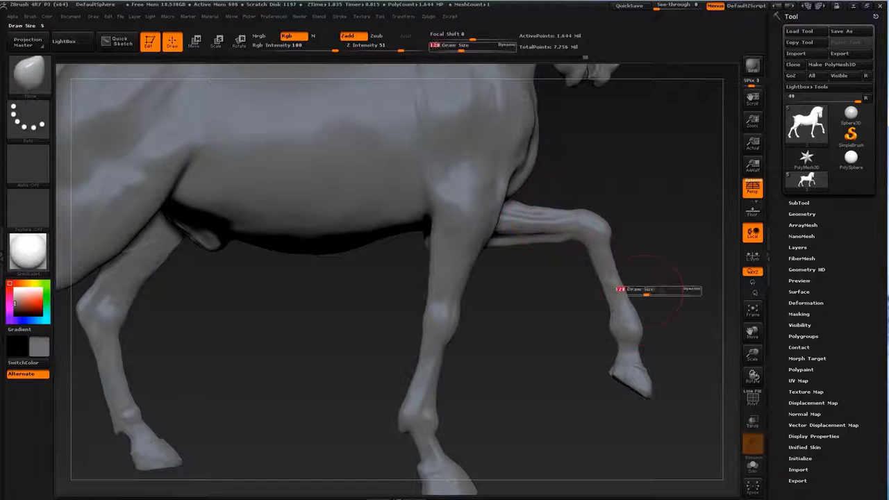
mouse_move(645, 288)
left_mouse_down("alt")
mouse_move(551, 317)
mouse_move(590, 341)
mouse_move(555, 337)
mouse_move(517, 316)
left_mouse_up("alt")
key("s")
left_click_drag(526, 377, 555, 377)
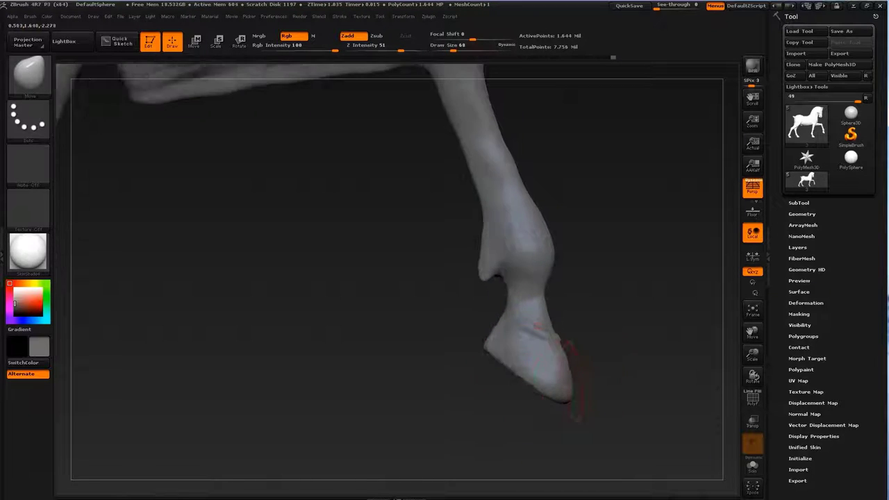
mouse_move(575, 406)
left_mouse_down()
mouse_move(486, 379)
mouse_move(549, 361)
left_mouse_up()
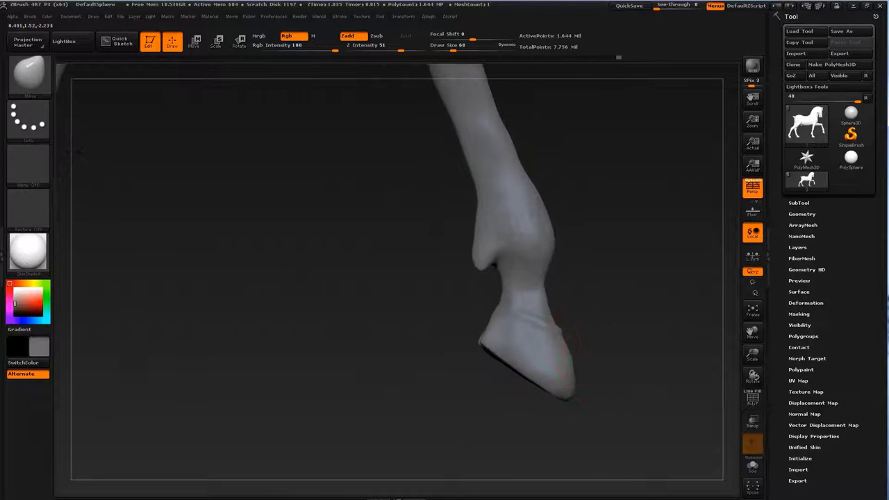
mouse_move(469, 338)
left_mouse_down()
mouse_move(555, 309)
mouse_move(529, 281)
mouse_move(535, 257)
mouse_move(586, 264)
mouse_move(486, 254)
mouse_move(480, 243)
left_mouse_up()
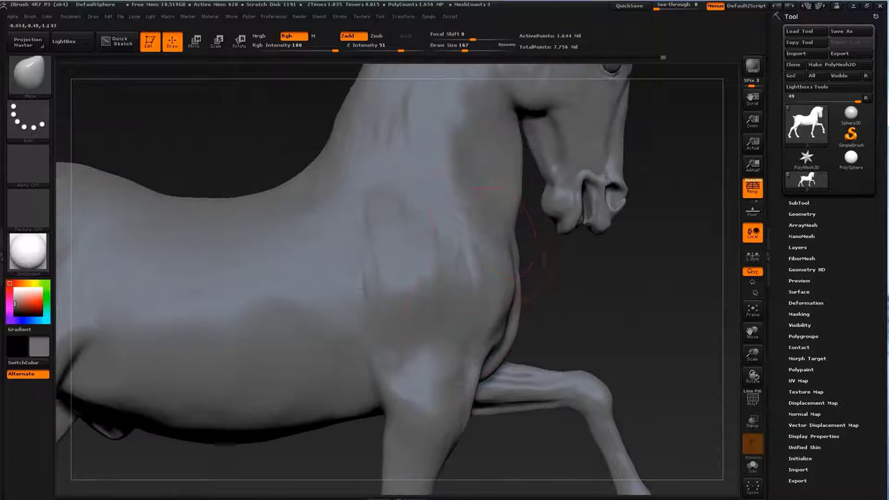
- Subdivide the horse one level and pick ClayBuildup to start the mane
left_click_drag(517, 274, 643, 295)
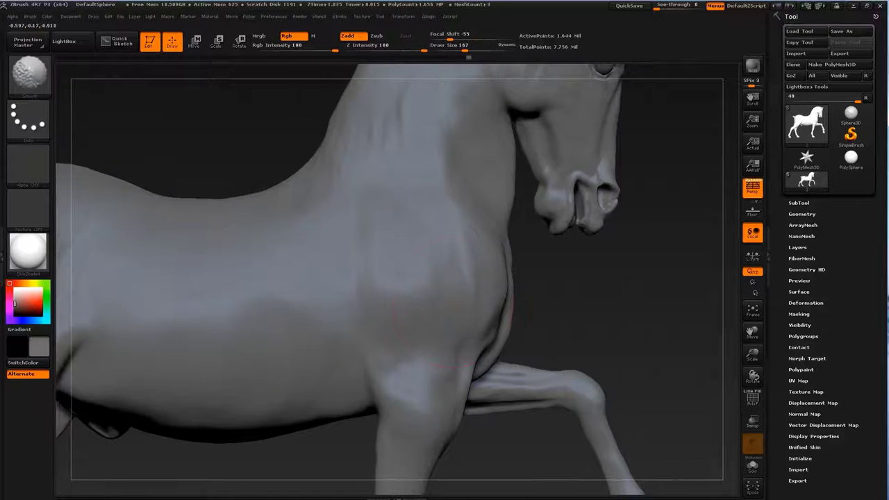
key("b")
key("c")
key("b")
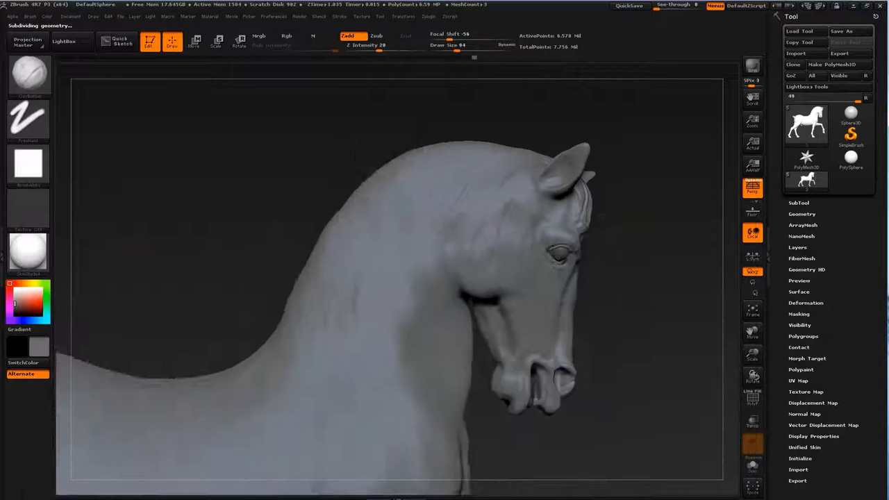
key("d")
key("s")
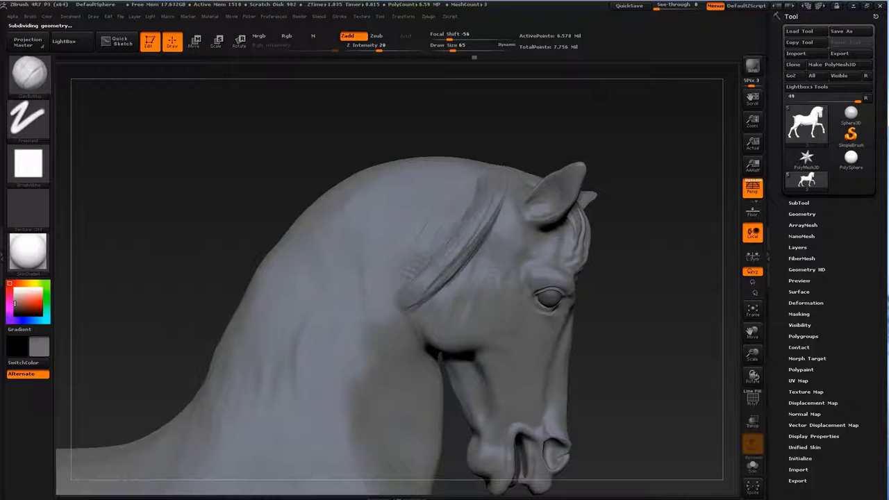
- Carve mane strands over the forehead and neck with Dam_Standard, then smooth them
left_click_drag(481, 195, 479, 194)
mouse_move(630, 183)
left_mouse_down()
mouse_move(490, 208)
mouse_move(413, 306)
mouse_move(402, 272)
left_mouse_up()
key("b")
key("d")
key("s")
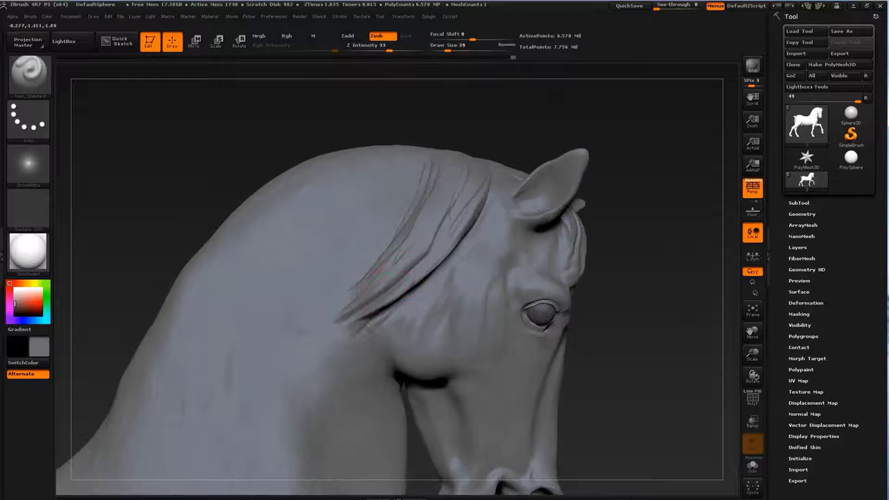
key("shift")
left_click_drag(670, 258, 645, 278)
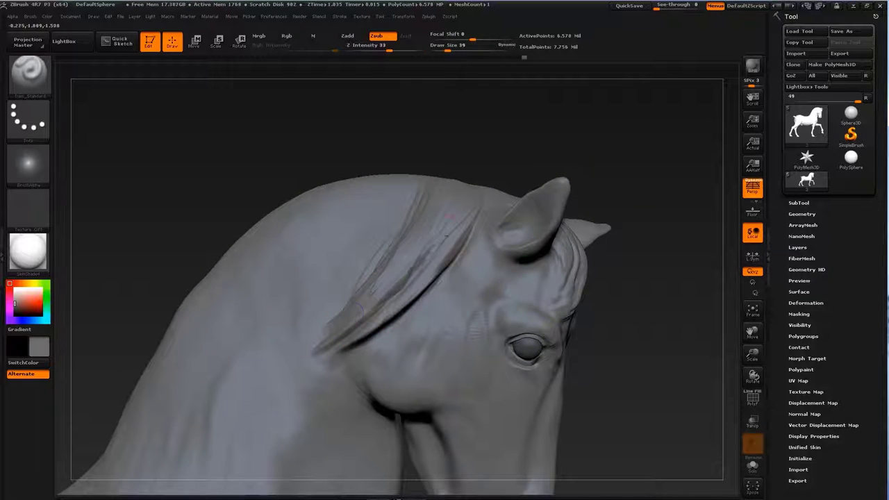
left_click_drag(445, 237, 352, 331)
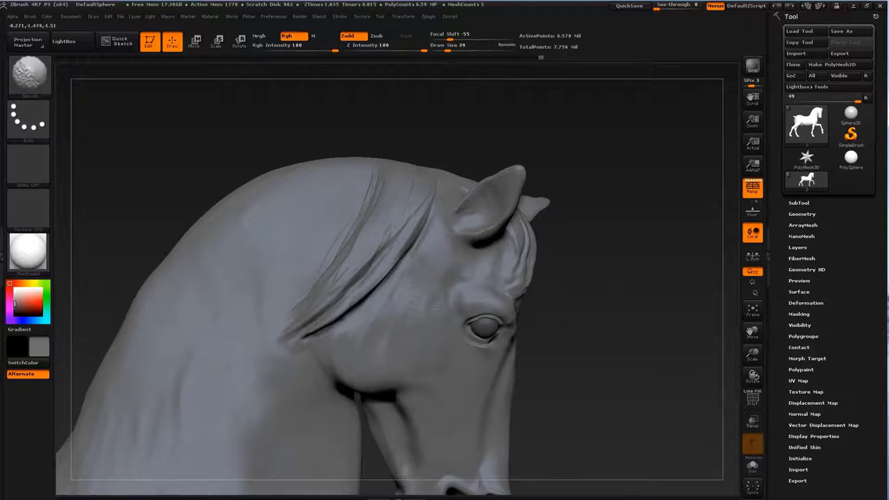
- Adjust the ears with Move and thicken the mane strands beside the ear with ClayBuildup
key("b")
key("m")
key("v")
left_click_drag(431, 278, 333, 305)
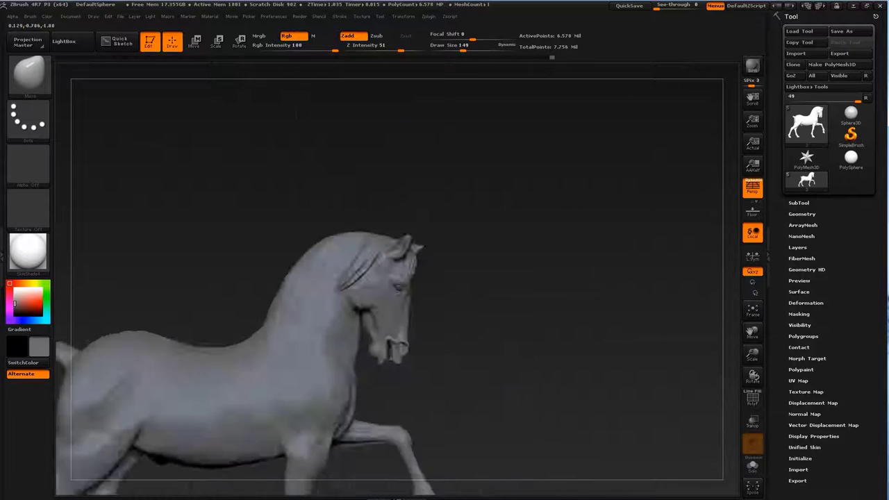
key("b")
key("c")
key("b")
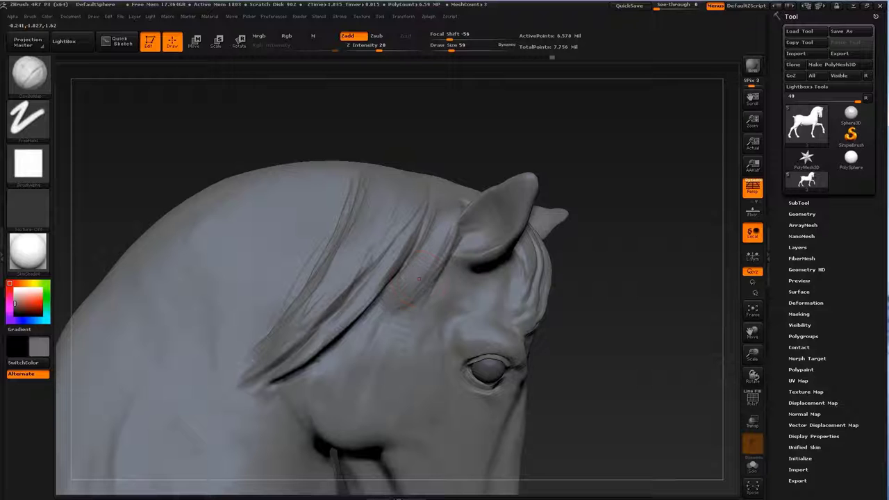
right_click_drag(417, 278, 486, 229)
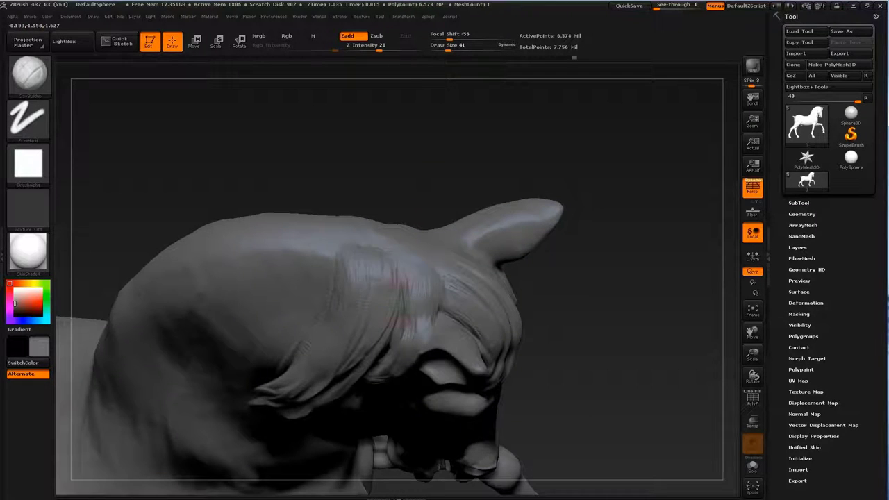
- Draw an upright pointed ear on the head with CurveTube and bend its tip
key("b")
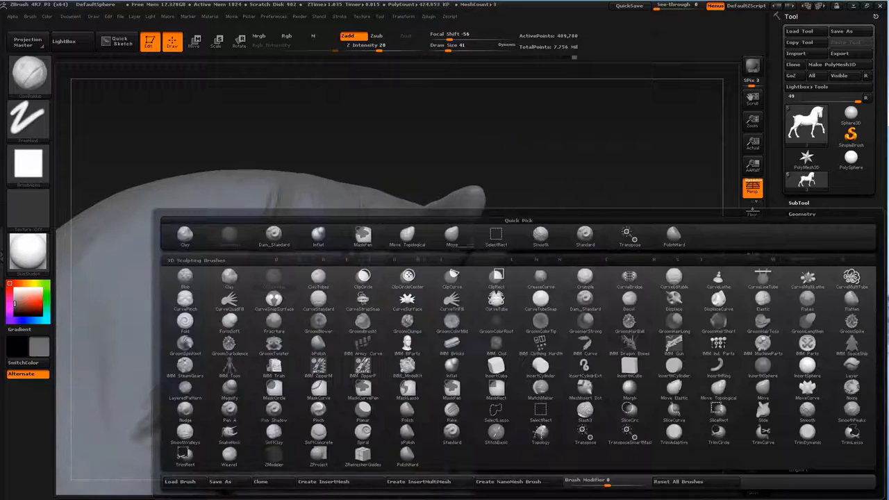
left_click(496, 299)
left_click_drag(426, 174, 444, 278)
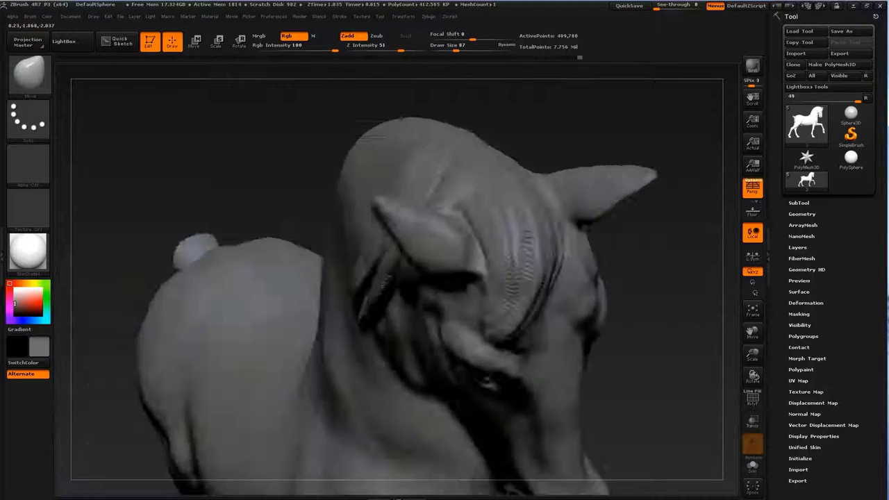
mouse_move(455, 205)
left_mouse_down()
mouse_move(496, 163)
mouse_move(472, 188)
left_mouse_up()
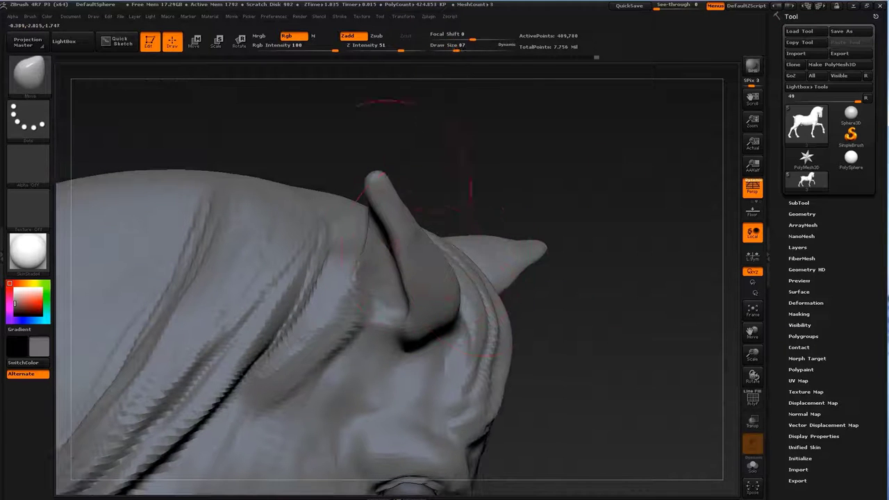
left_click_drag(379, 175, 361, 179)
left_click_drag(427, 218, 486, 228)
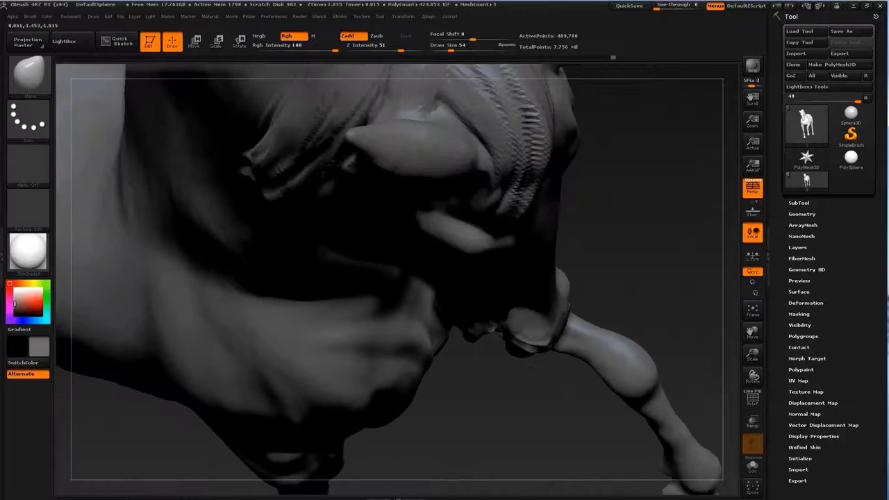
- Resize the brush and use ClayBuildup to build fine mane strands down the neck
key("s")
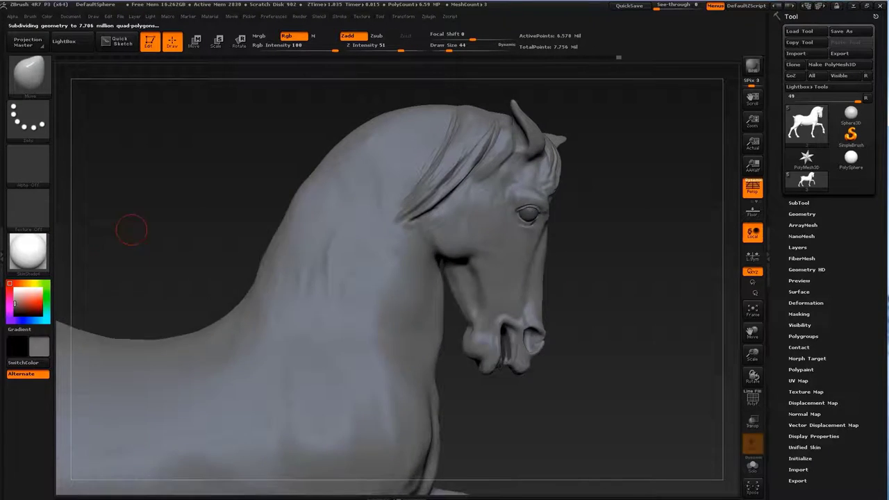
key("b")
key("c")
key("b")
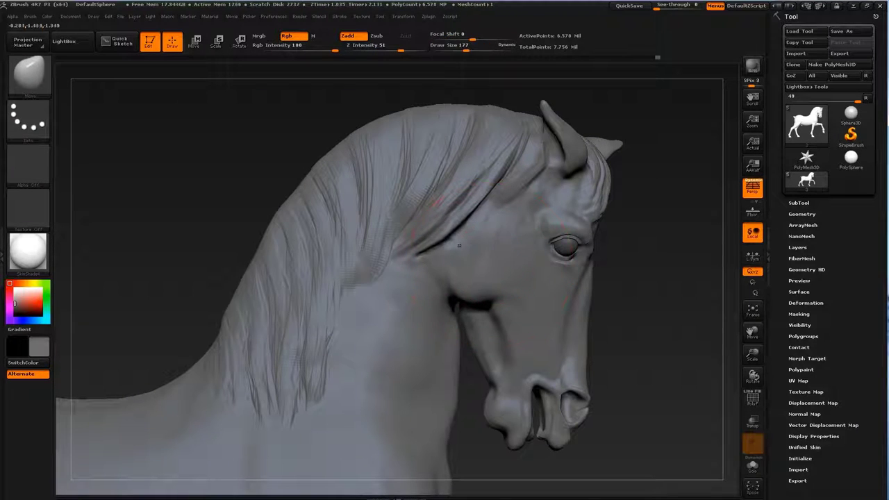
- Smooth the crease on the mane edge, then Shift-smooth the shoulder above the front leg
left_click_drag(458, 245, 456, 248)
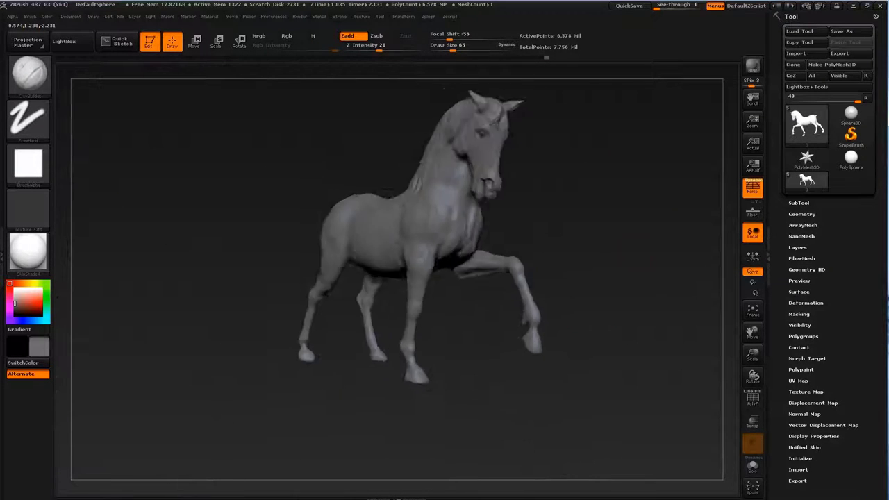
scroll(421, 297, "up", 5)
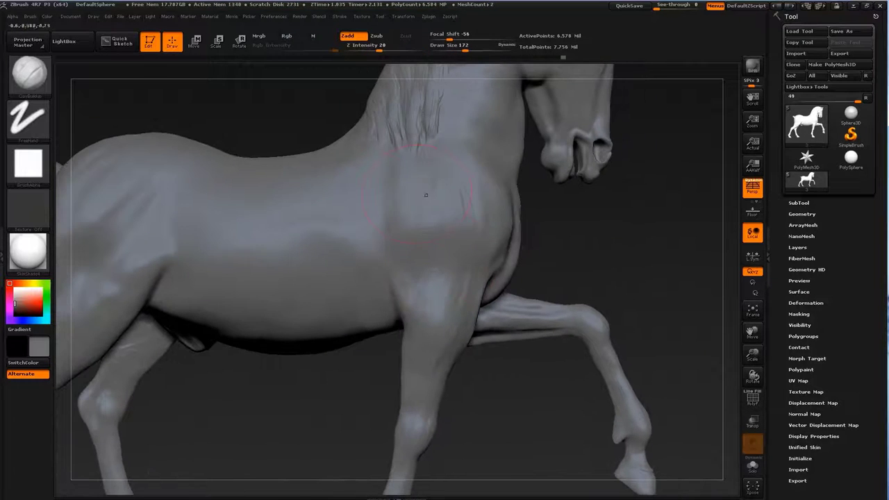
key("shift")
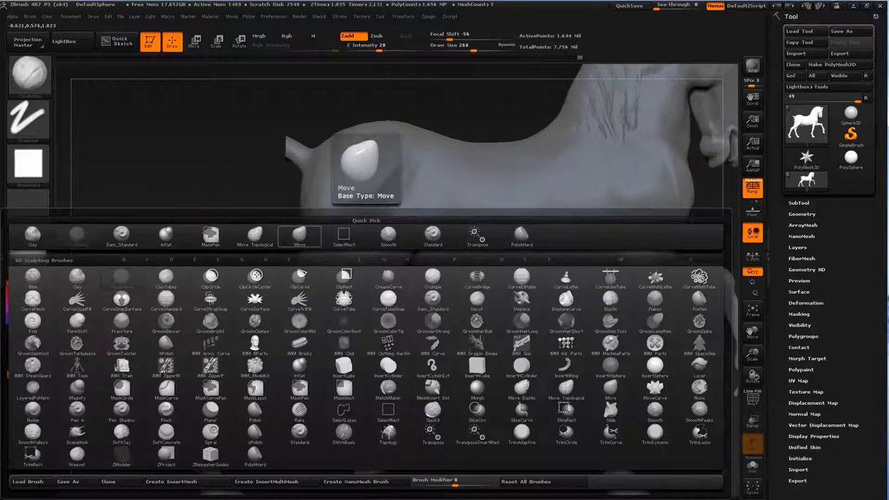
- Push the front leg forward with Move Topological and nudge the lower leg left
key("b")
key("m")
key("t")
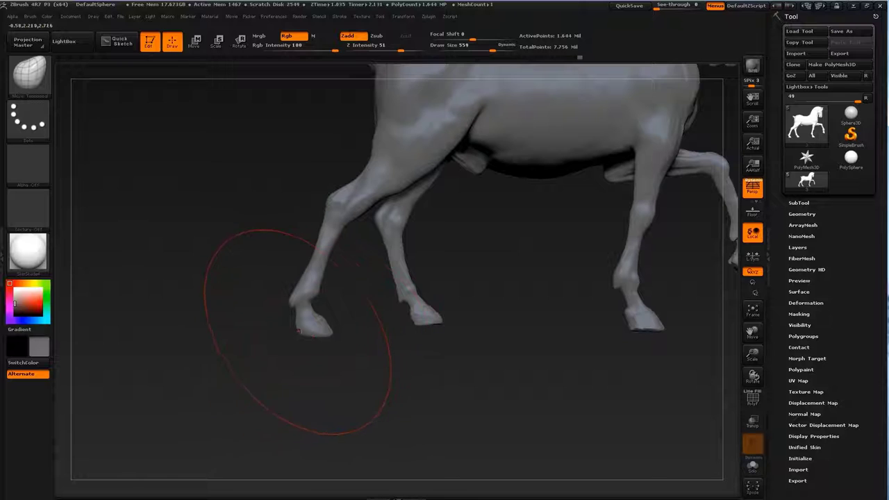
left_click_drag(298, 329, 316, 334)
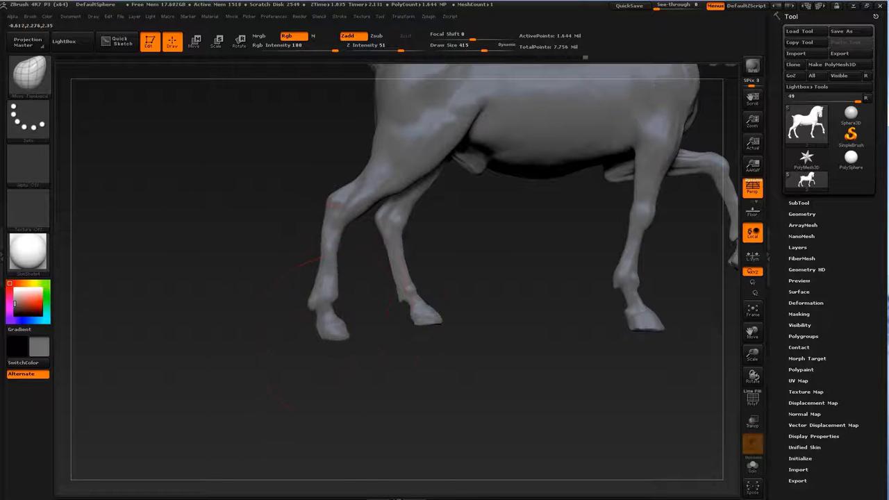
key("bracketleft")
left_click_drag(340, 304, 326, 305)
left_click_drag(337, 298, 323, 302)
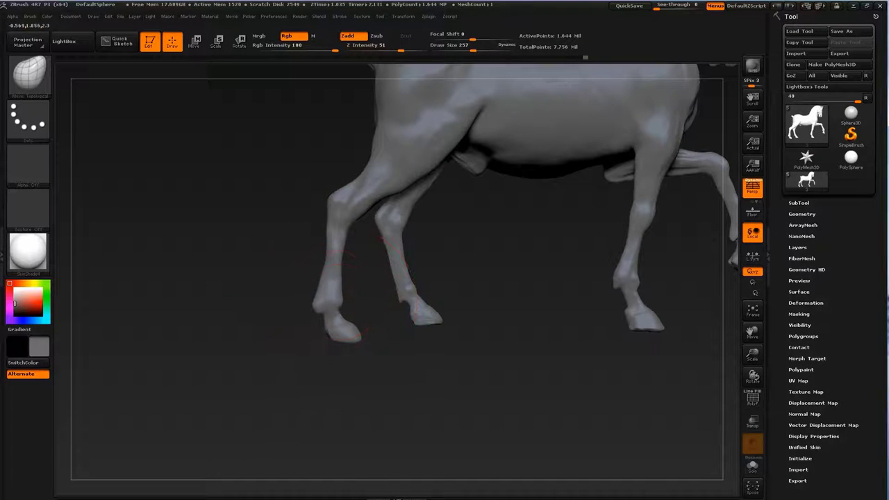
left_click_drag(472, 271, 302, 390, "alt")
key("s")
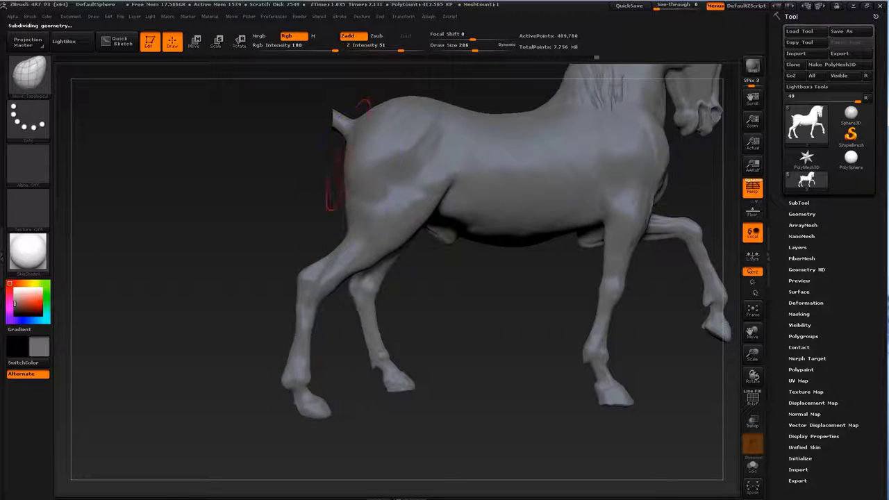
- Reshape the body and hindquarters with the Inflat and Move brushes
left_click_drag(331, 154, 486, 157)
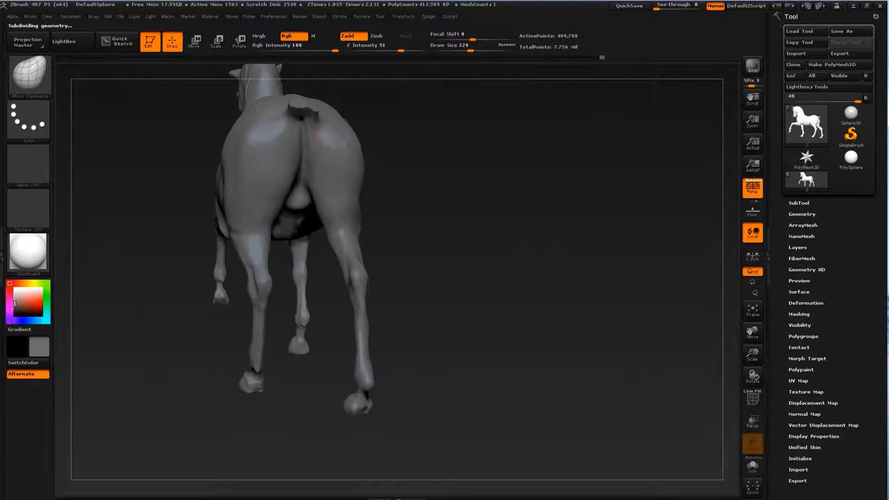
mouse_move(348, 145)
left_mouse_down()
mouse_move(431, 208)
mouse_move(370, 239)
left_mouse_up()
mouse_move(430, 260)
left_mouse_down()
mouse_move(449, 168)
mouse_move(378, 235)
left_mouse_up()
key("b")
key("i")
key("n")
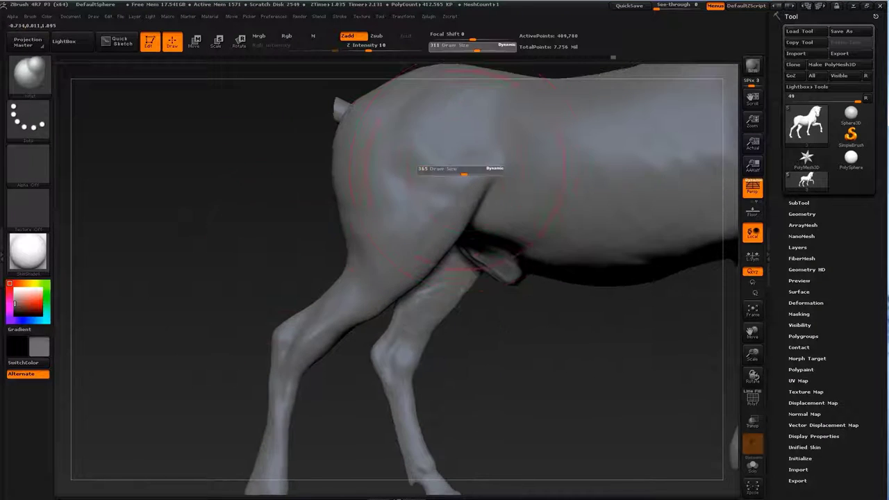
key("b")
key("m")
key("v")
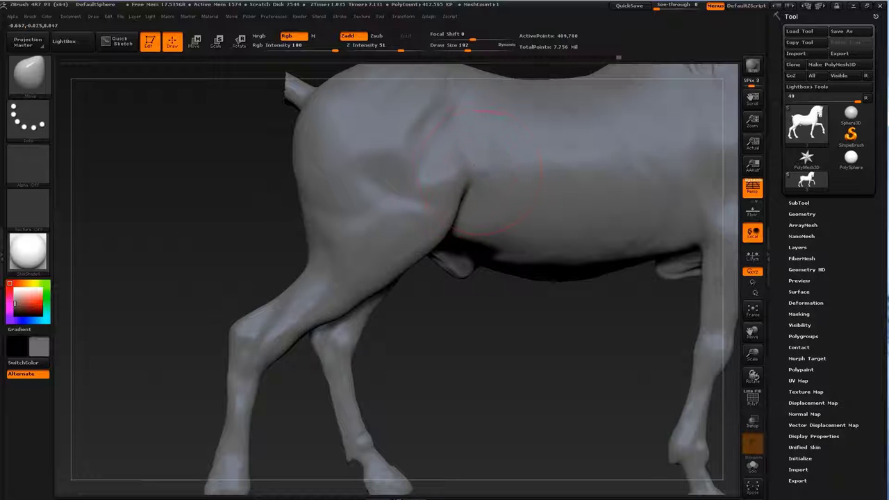
key("f")
left_click_drag(394, 258, 432, 202)
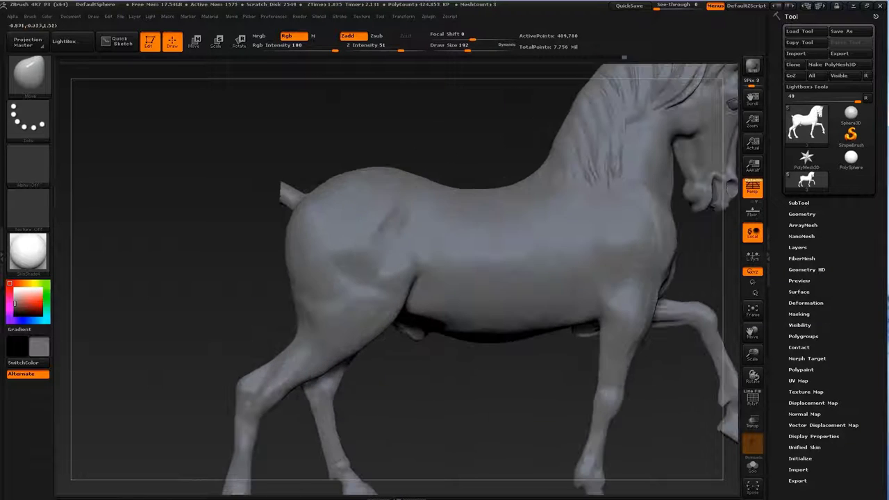
key("s")
- Build up the leg muscles and hooves with ClayBuildup and Standard brushes
key("b")
key("c")
key("b")
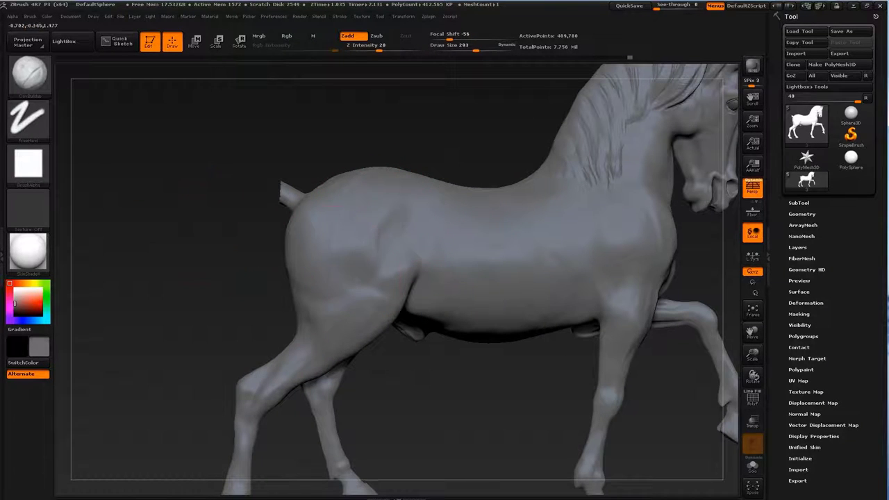
left_click_drag(401, 242, 403, 209)
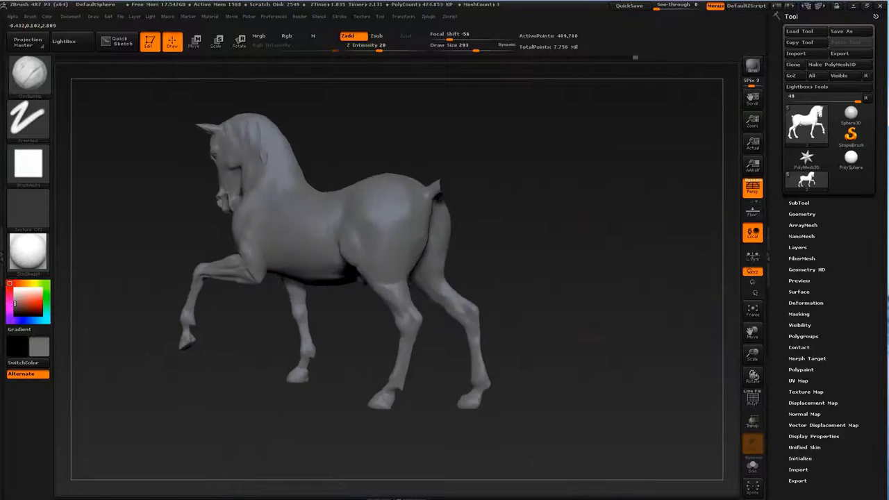
mouse_move(521, 252)
left_mouse_down("alt")
mouse_move(425, 292)
mouse_move(595, 208)
mouse_move(326, 378)
left_mouse_up("alt")
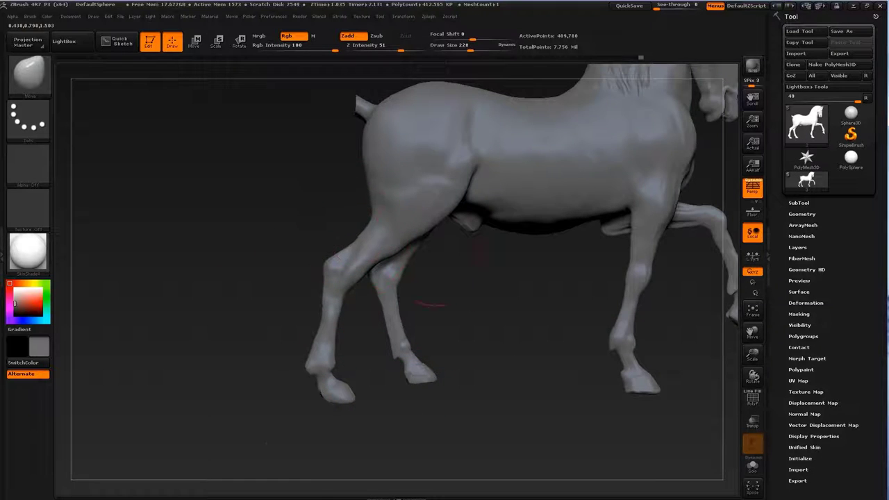
mouse_move(356, 240)
left_mouse_down("alt")
mouse_move(375, 271)
mouse_move(444, 271)
left_mouse_up("alt")
key("b")
key("s")
key("t")
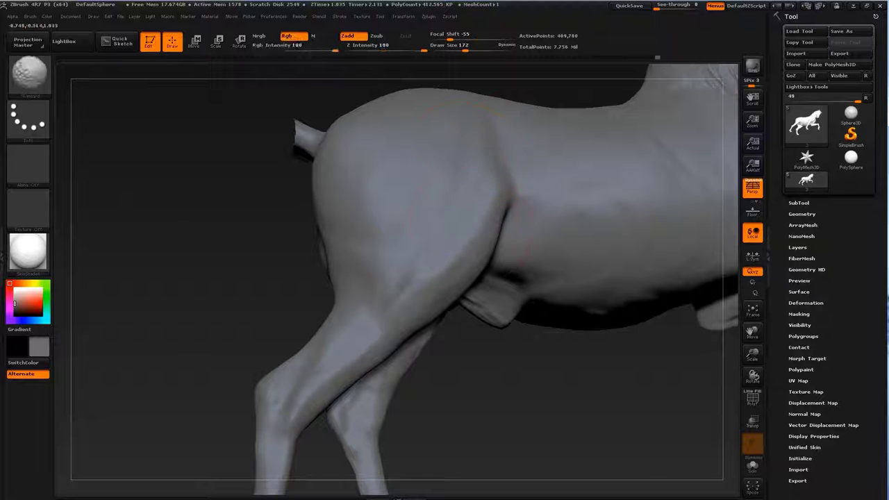
left_click_drag(474, 149, 472, 334, "alt")
left_click_drag(445, 382, 575, 349)
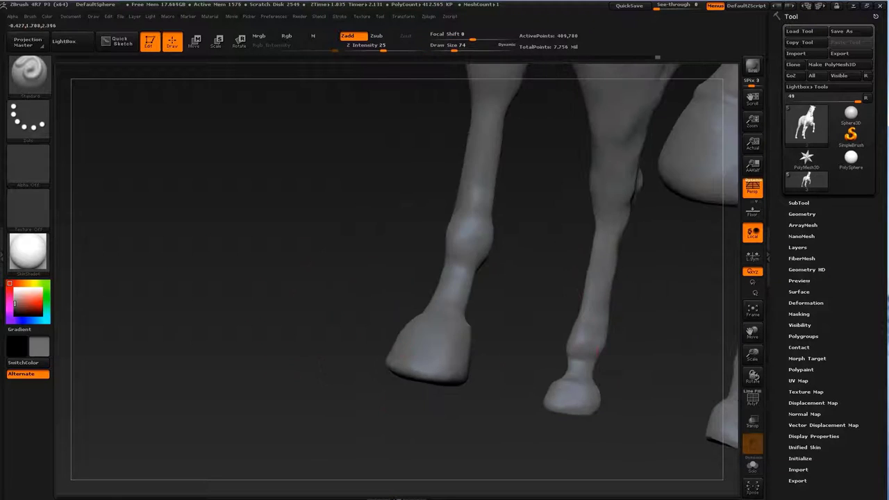
- Pull the stubby tail down into a long hanging tail with a large Move brush
key("b")
key("m")
key("v")
mouse_move(618, 384)
left_mouse_down()
mouse_move(725, 316)
mouse_move(736, 142)
mouse_move(391, 337)
mouse_move(417, 327)
mouse_move(416, 361)
mouse_move(610, 365)
mouse_move(649, 375)
mouse_move(486, 333)
mouse_move(367, 357)
mouse_move(389, 321)
left_mouse_up()
key("s")
key("s")
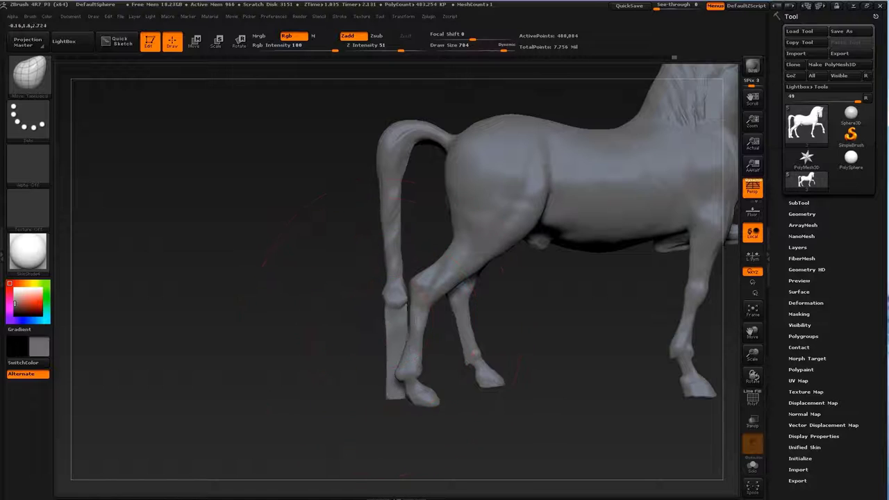
left_click_drag(527, 326, 320, 326)
key("s")
mouse_move(368, 347)
left_mouse_down()
mouse_move(430, 327)
mouse_move(326, 317)
mouse_move(389, 291)
left_mouse_up()
key("s")
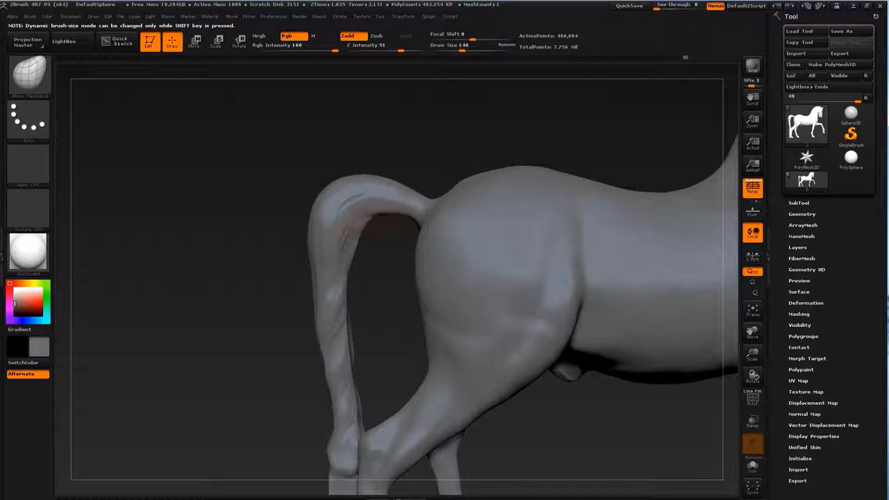
- Carve strand grooves along the tail with Dam_Standard and subdivide the mesh
key("b")
key("s")
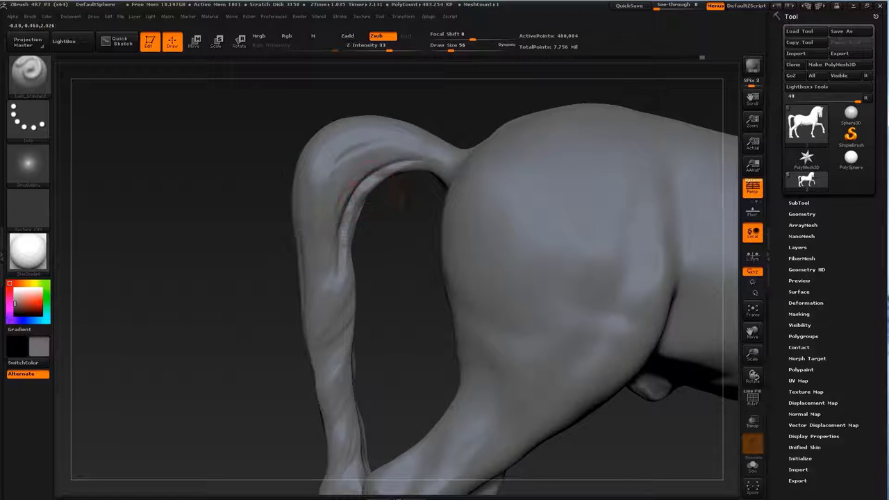
mouse_move(355, 167)
left_mouse_down()
mouse_move(329, 256)
mouse_move(359, 164)
left_mouse_up()
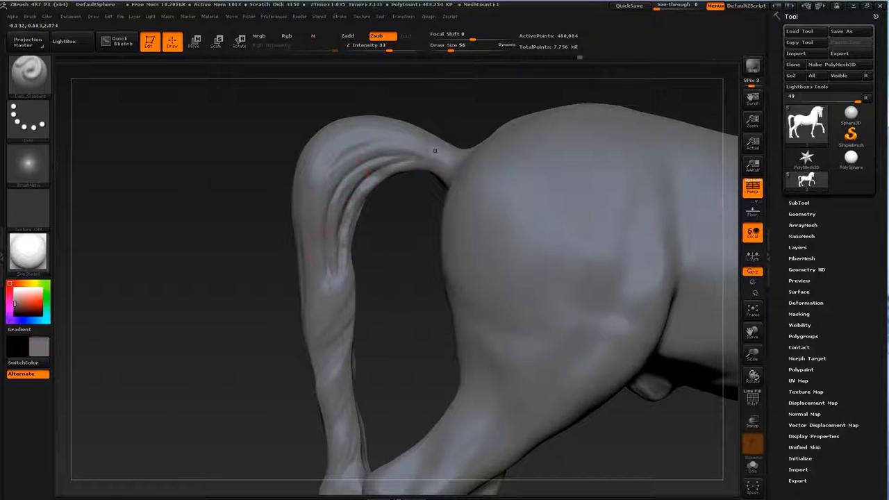
key("d")
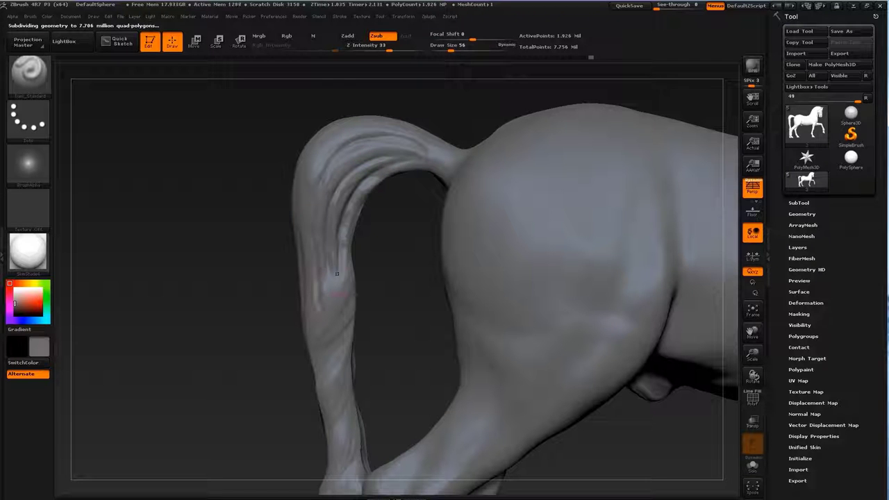
- Switch to the Move brush and zoom in on the belly and legs
key("b")
key("m")
key("v")
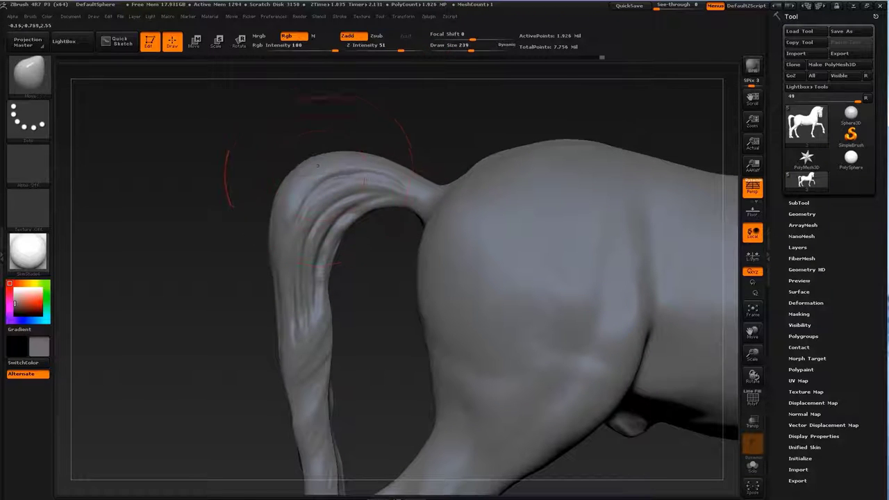
left_click_drag(407, 199, 406, 138, "alt")
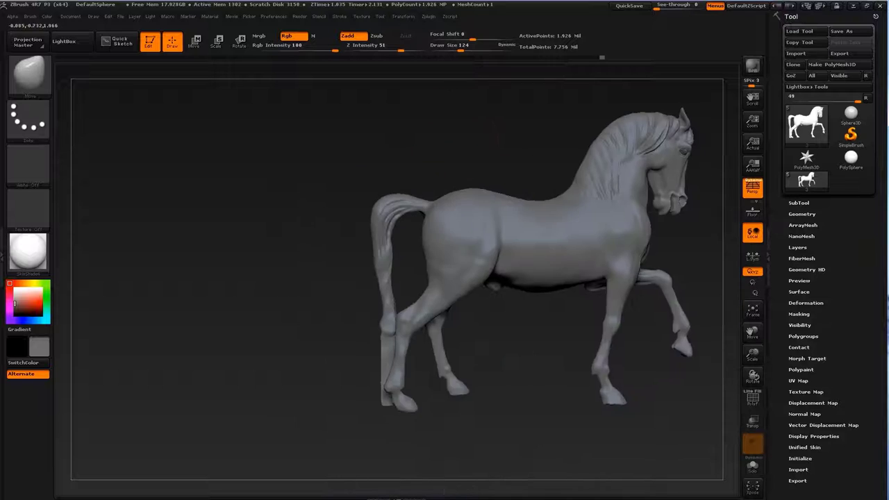
mouse_move(517, 421)
left_mouse_down("alt")
mouse_move(455, 380)
mouse_move(455, 451)
left_mouse_up("alt")
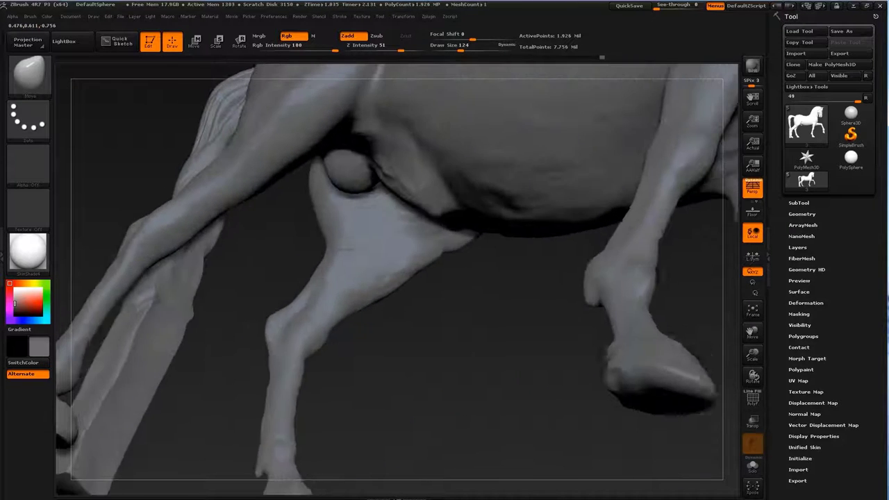
- Select the Standard brush and orbit in to a front view of the hooves
key("b")
key("s")
key("t")
mouse_move(514, 385)
left_mouse_down()
mouse_move(445, 334)
mouse_move(298, 192)
mouse_move(258, 306)
left_mouse_up()
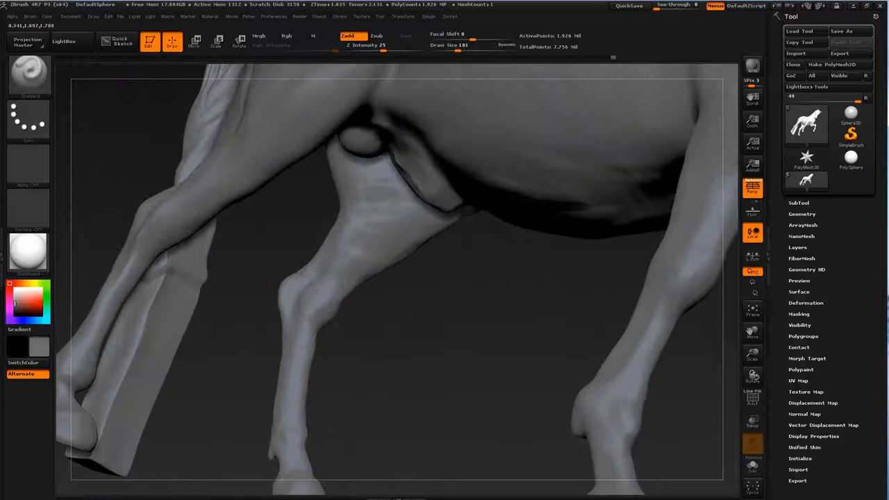
left_click_drag(312, 320, 309, 326)
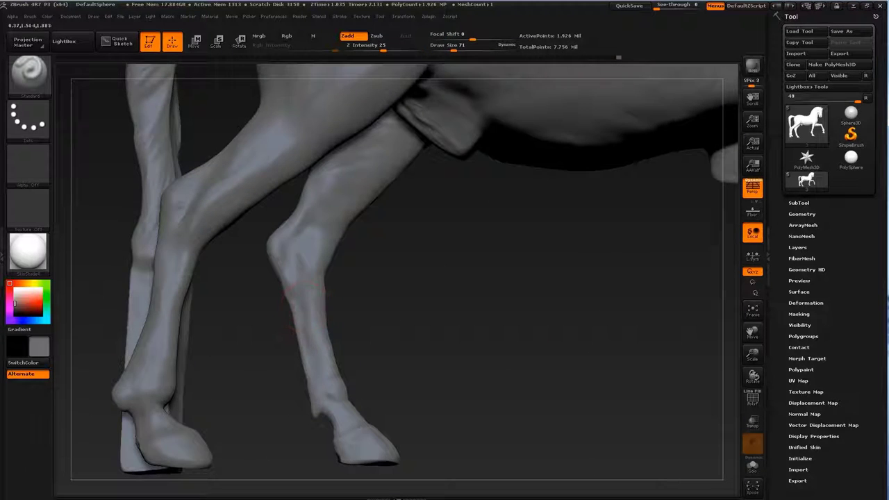
left_click_drag(299, 295, 436, 354)
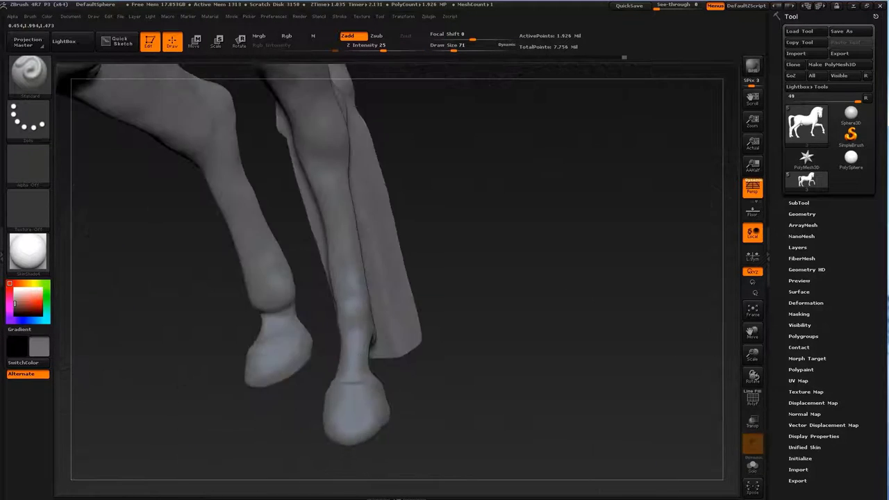
left_click_drag(540, 389, 377, 420)
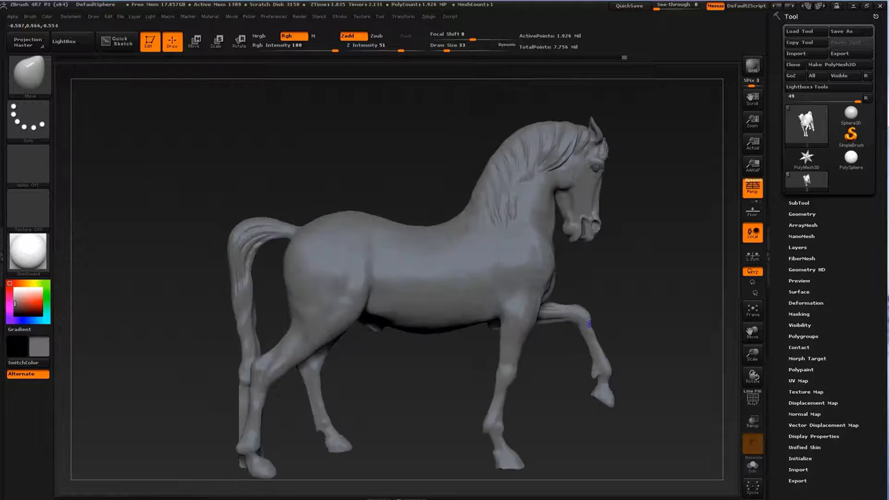
left_click_drag(588, 323, 333, 308)
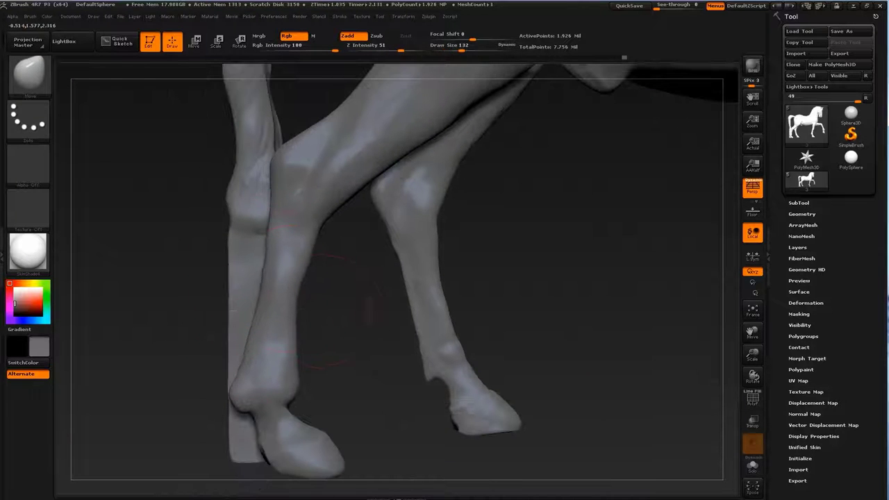
mouse_move(299, 334)
left_mouse_down()
mouse_move(257, 319)
mouse_move(267, 227)
mouse_move(263, 244)
left_mouse_up()
- Shrink the brush to about 101 and hide mesh parts to isolate one bent leg
key("s")
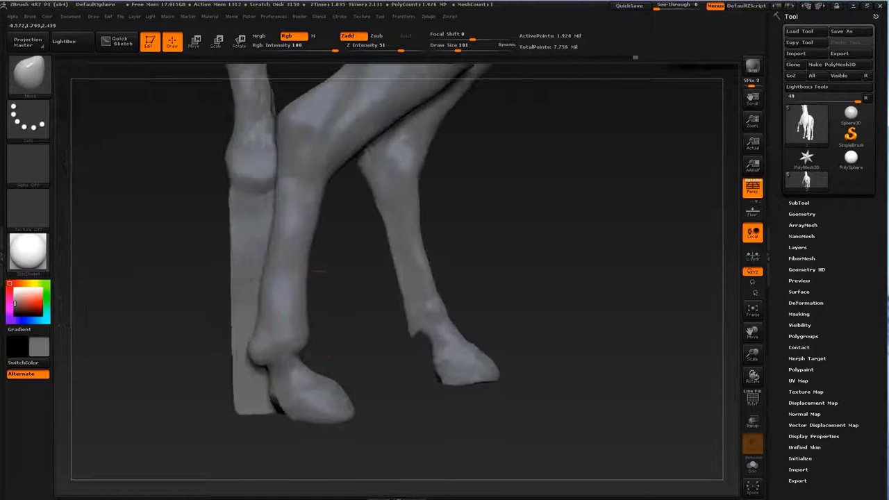
left_click_drag(388, 278, 327, 292)
key("b")
key("s")
key("t")
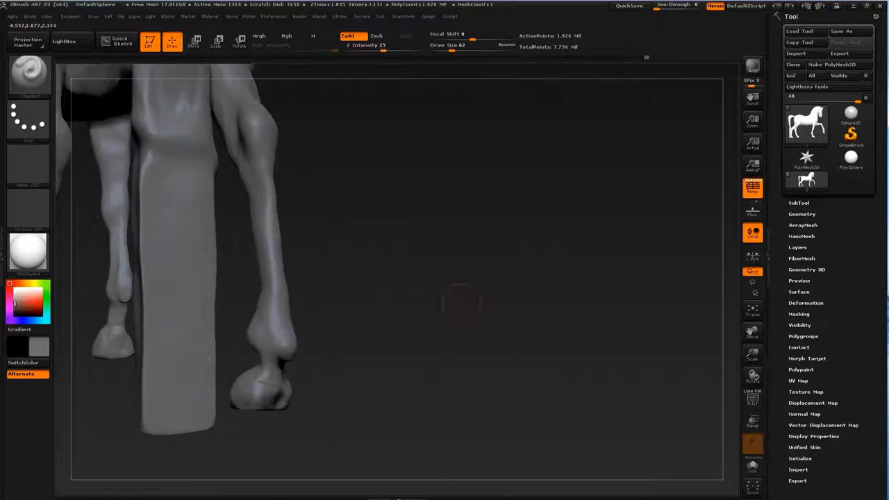
left_click_drag(456, 301, 297, 312, "ctrl+shift")
left_click(297, 312, "ctrl+shift")
left_click_drag(417, 312, 486, 291)
left_click_drag(192, 301, 278, 406, "ctrl+alt+shift")
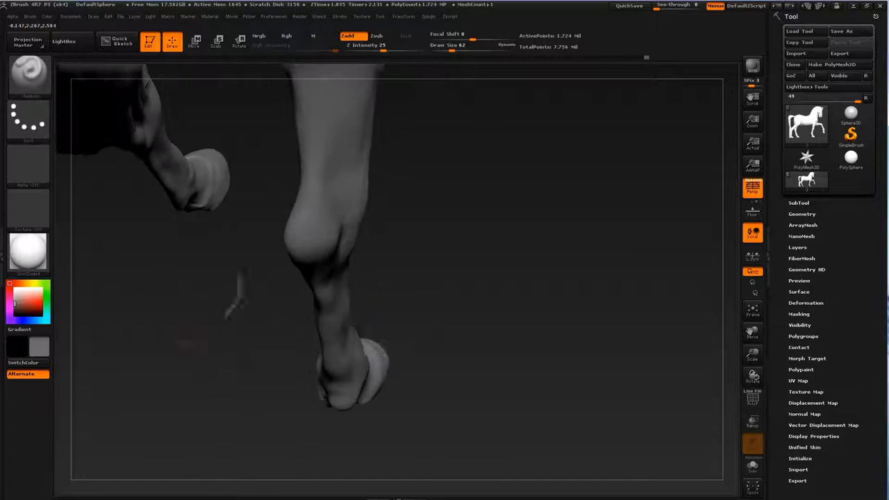
left_click_drag(486, 313, 430, 277)
mouse_move(575, 292)
left_mouse_down()
mouse_move(280, 356)
mouse_move(305, 260)
left_mouse_up()
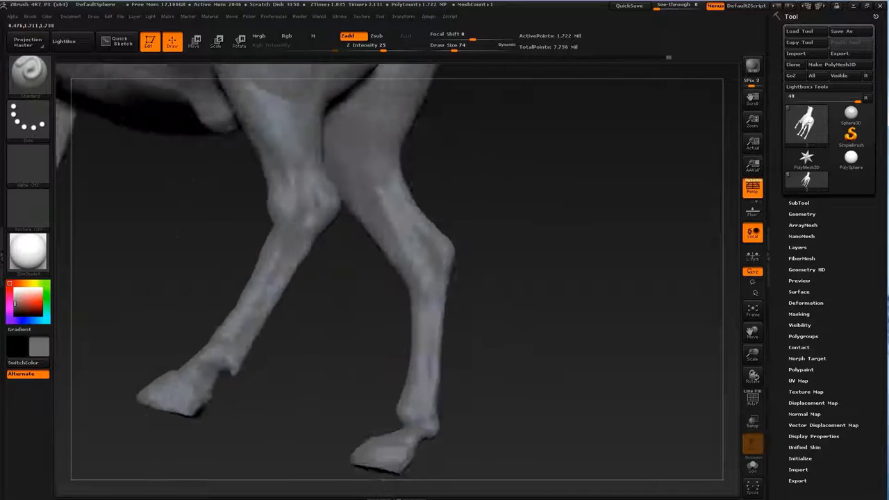
- Inflate the thin lower legs with the Inflate brush at strength 10
key("b")
key("i")
key("n")
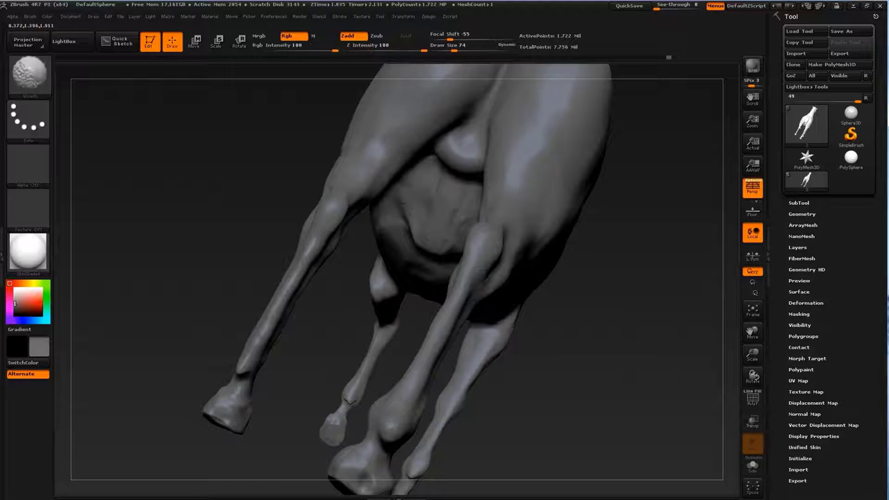
left_click_drag(174, 278, 292, 264)
left_click_drag(264, 389, 297, 377)
- Smooth the front hoof surfaces with the brush sized to about 102
key("b")
key("s")
key("t")
mouse_move(298, 277)
left_mouse_down()
mouse_move(306, 292)
mouse_move(277, 337)
mouse_move(257, 337)
mouse_move(357, 294)
left_mouse_up()
key("s")
key("s")
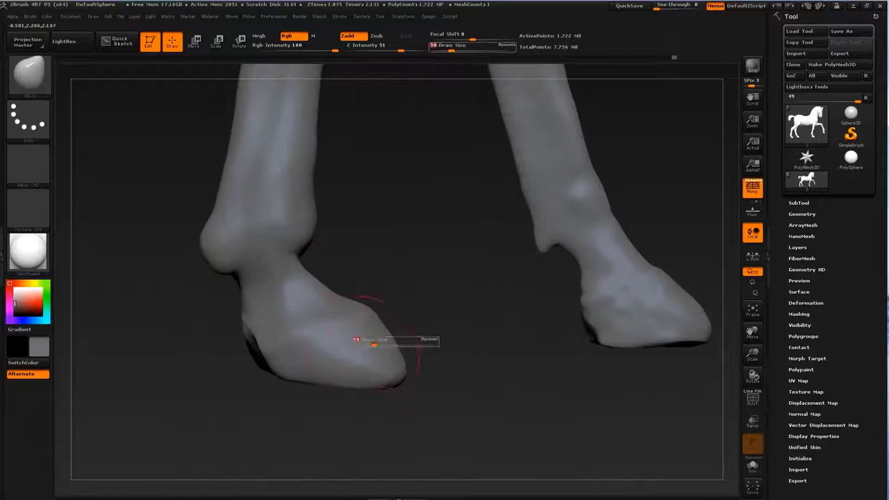
mouse_move(357, 340)
left_mouse_down()
mouse_move(389, 326)
mouse_move(341, 347)
left_mouse_up()
key("s")
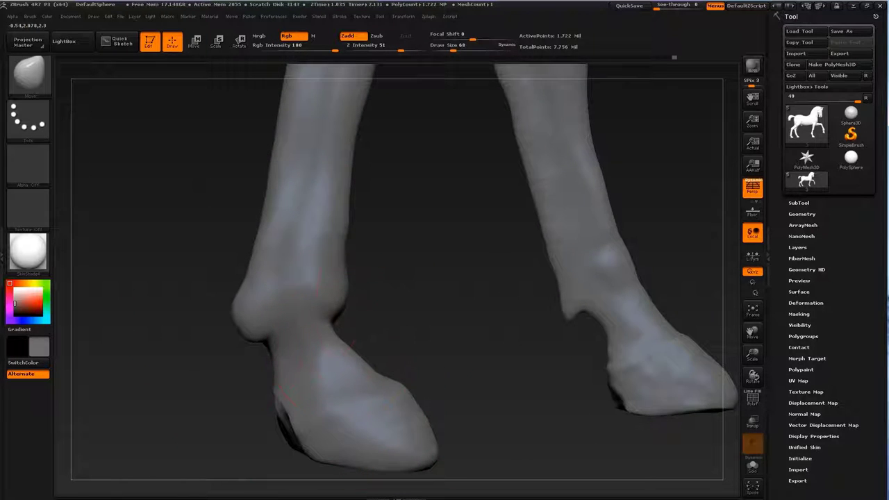
mouse_move(353, 244)
left_mouse_down("alt")
mouse_move(340, 326)
mouse_move(420, 312)
mouse_move(347, 271)
mouse_move(340, 278)
left_mouse_up("alt")
key("s")
key("s")
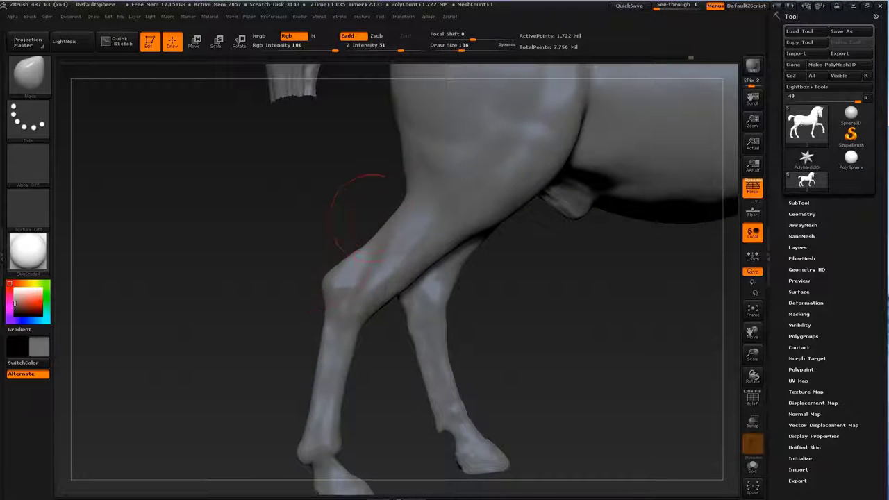
mouse_move(361, 215)
left_mouse_down("alt")
mouse_move(384, 174)
mouse_move(416, 209)
mouse_move(390, 215)
left_mouse_up("alt")
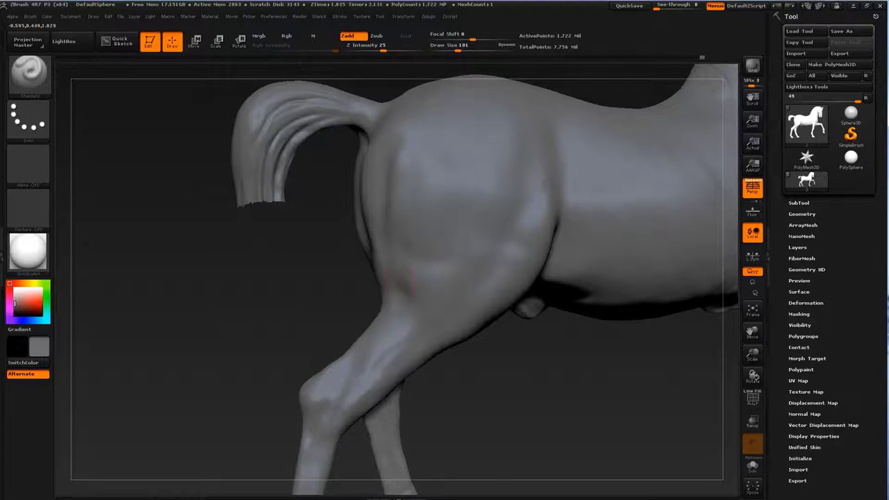
- Set ClayBuildup with FreeHand stroke and square alpha, viewing the hindquarters from behind
key("b")
key("c")
key("b")
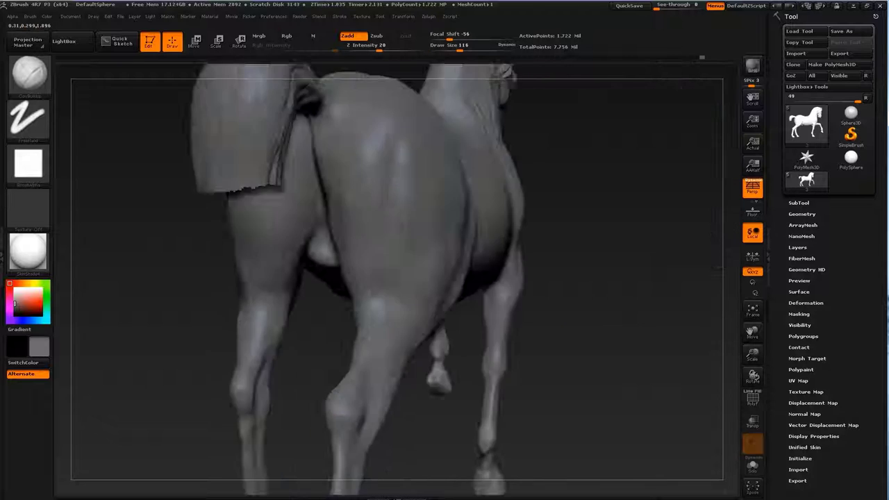
left_click_drag(436, 258, 381, 240)
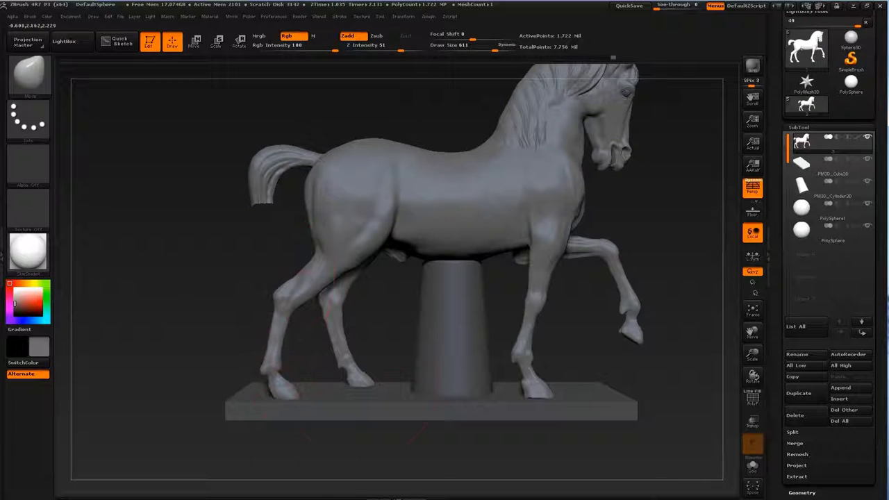
- Orbit to a rear three-quarter view of the hind legs, resizing the brush to about 639
key("s")
key("s")
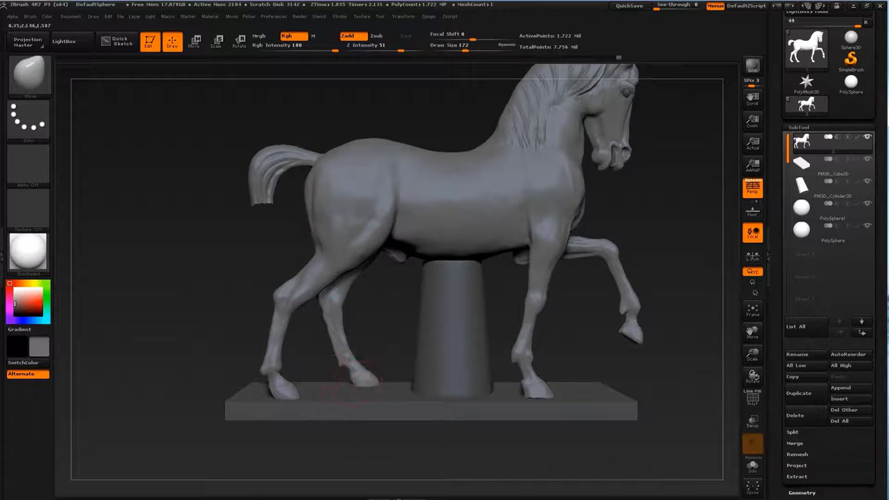
mouse_move(528, 388)
left_mouse_down("alt")
mouse_move(495, 379)
mouse_move(292, 378)
mouse_move(333, 389)
mouse_move(144, 127)
mouse_move(555, 445)
left_mouse_up("alt")
left_click_drag(611, 445, 527, 437)
mouse_move(611, 417)
left_mouse_down("alt")
mouse_move(611, 313)
mouse_move(625, 389)
left_mouse_up("alt")
mouse_move(660, 278)
left_mouse_down()
mouse_move(577, 273)
mouse_move(577, 389)
left_mouse_up()
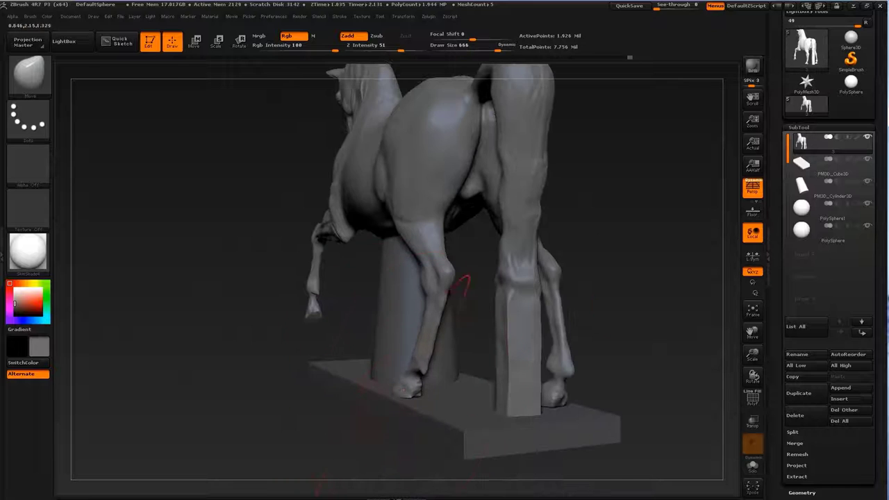
left_click_drag(625, 347, 695, 347)
key("s")
mouse_move(459, 319)
left_mouse_down()
mouse_move(416, 292)
mouse_move(437, 257)
left_mouse_up()
mouse_move(486, 326)
left_mouse_down()
mouse_move(542, 320)
mouse_move(541, 277)
mouse_move(528, 278)
left_mouse_up()
- Sculpt and smooth the rear right leg surface from behind
left_click_drag(527, 361, 535, 306)
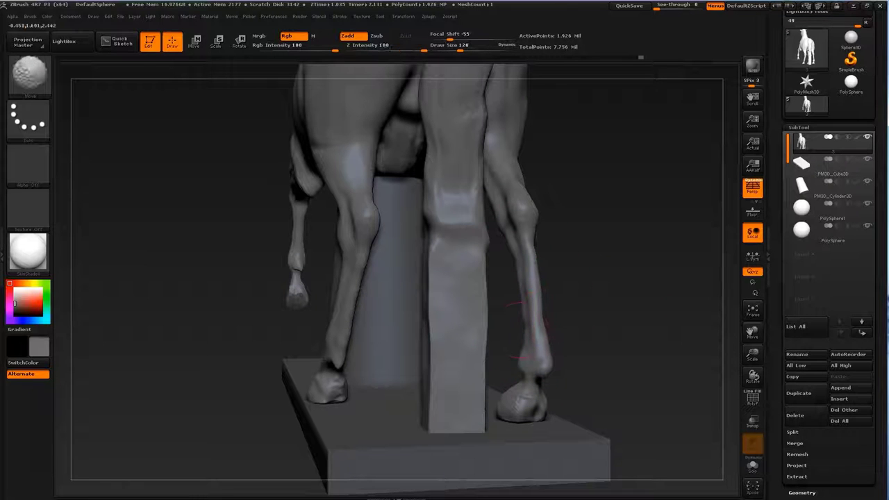
mouse_move(545, 343)
left_mouse_down()
mouse_move(542, 298)
mouse_move(611, 278)
mouse_move(486, 292)
left_mouse_up()
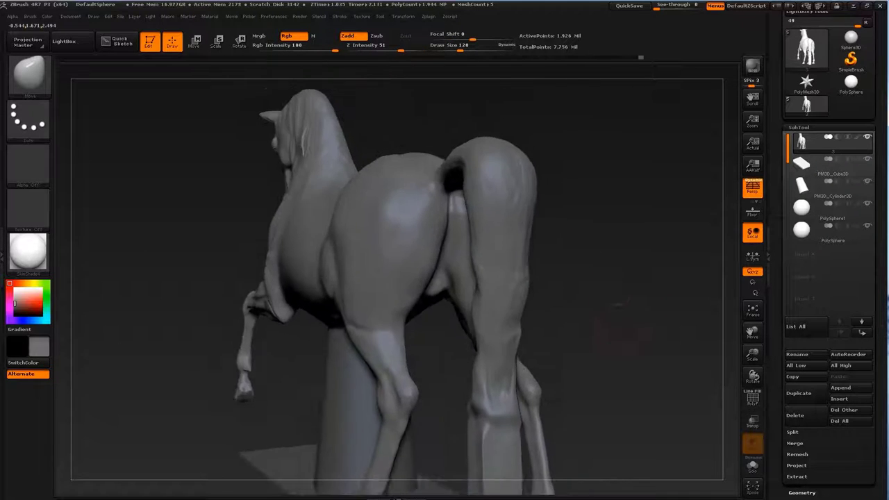
key("b")
left_click(408, 277)
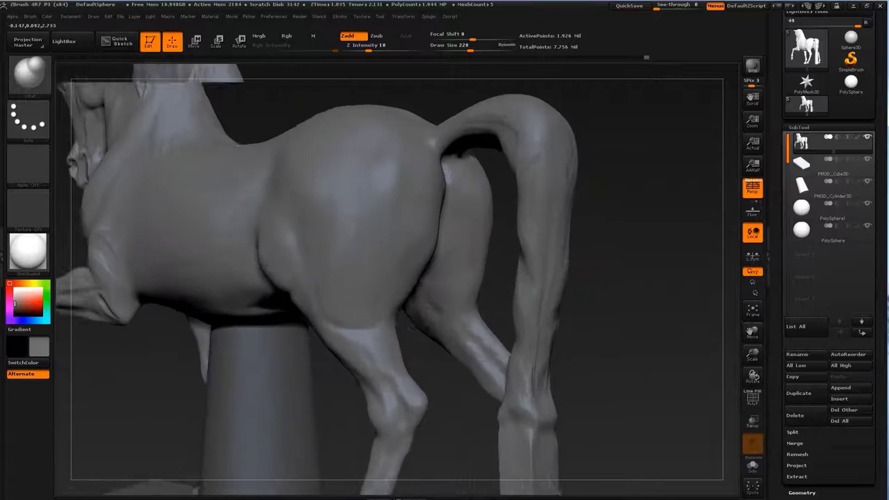
mouse_move(660, 278)
left_mouse_down()
mouse_move(486, 264)
mouse_move(435, 236)
left_mouse_up()
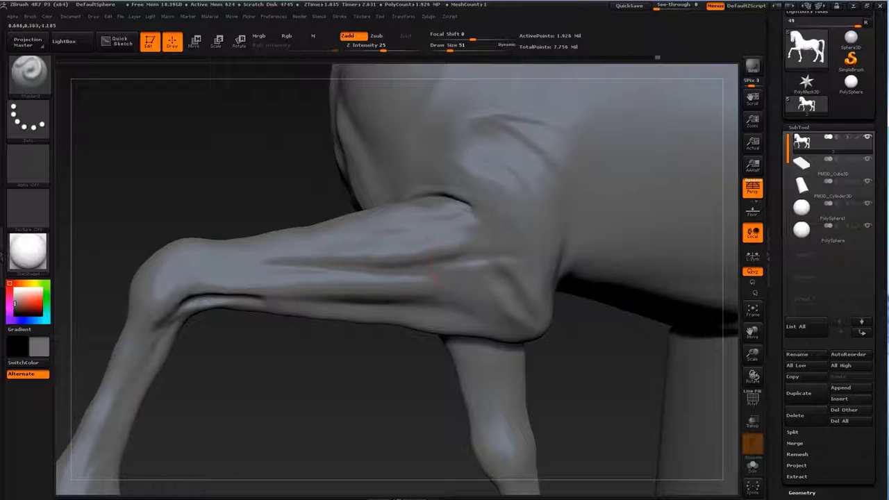
- Carve first detail strokes on the forearm, set brush size 54 and subdivide the horse mesh
left_click_drag(416, 278, 479, 263)
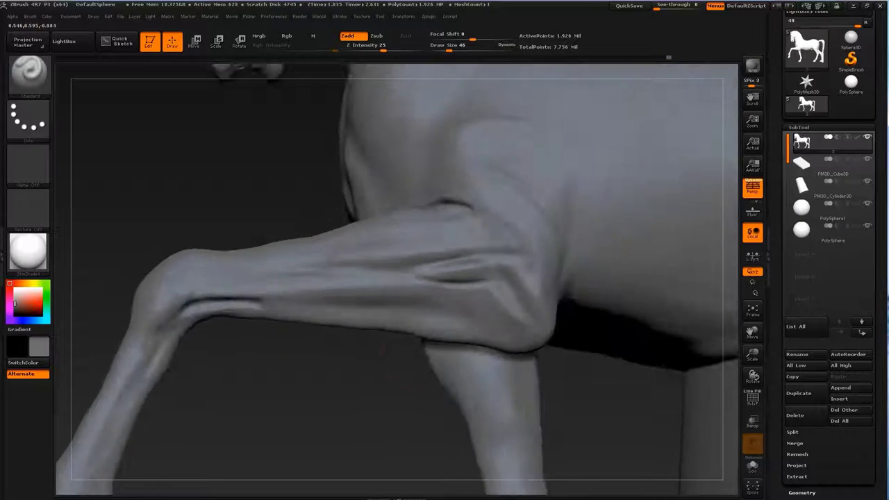
key("s")
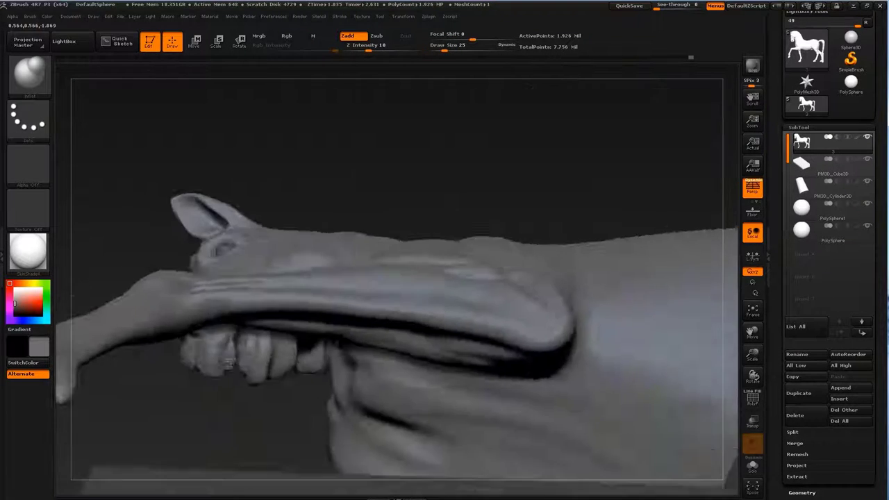
key("b")
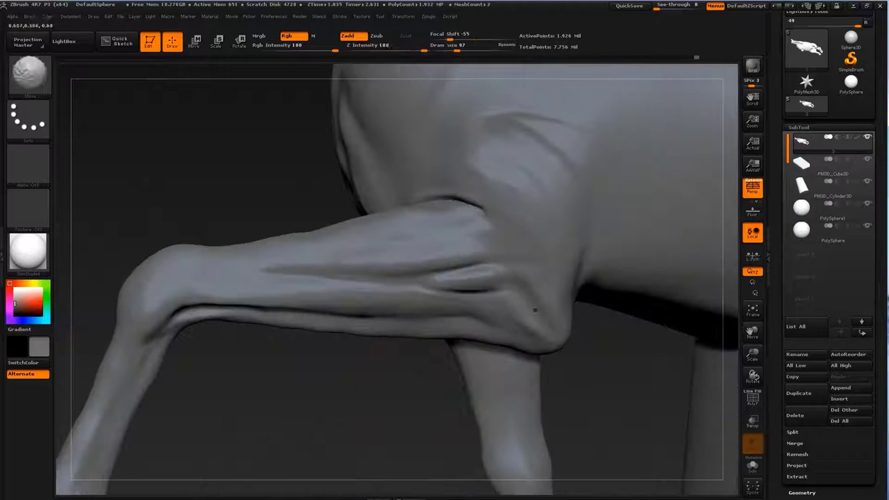
key("s")
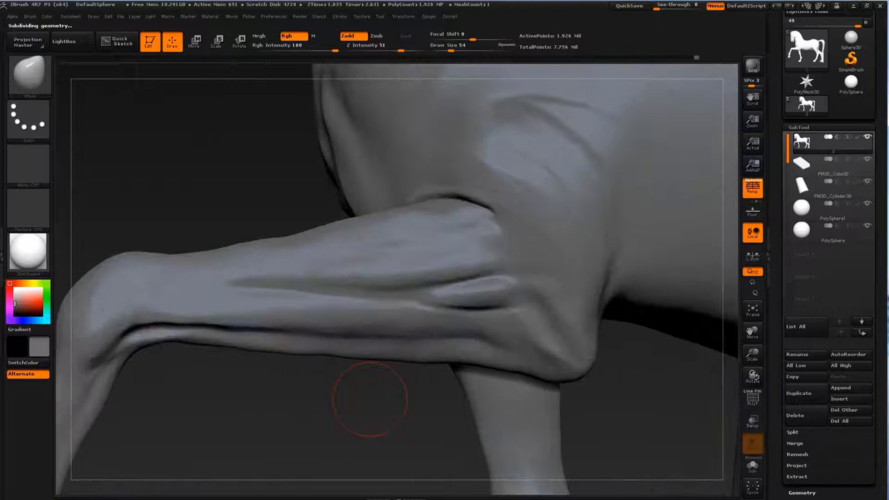
key("ctrl+d")
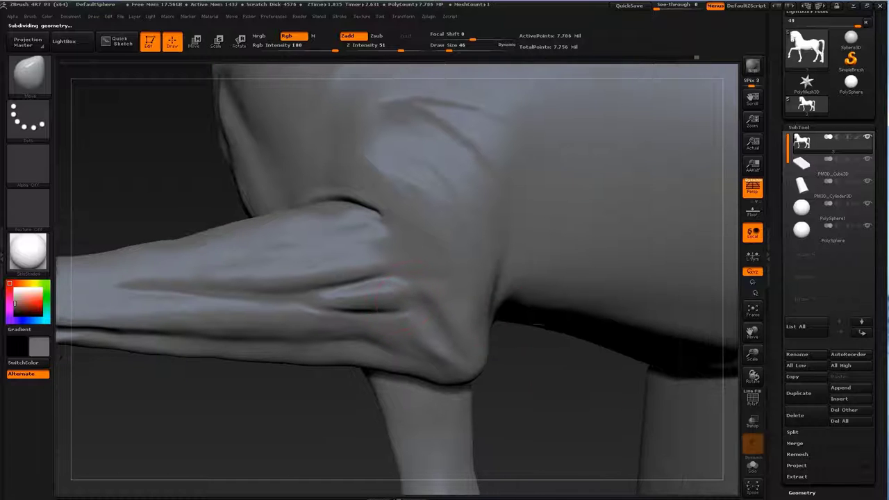
key("b")
key("c")
- Carve a clay crease into the shoulder, then soften it near the armpit with Standard
key("b")
left_click_drag(497, 254, 514, 208)
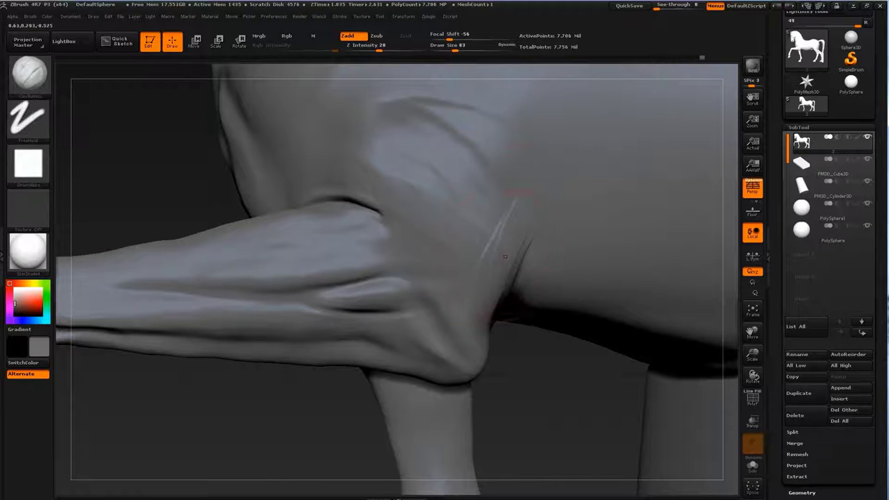
key("s")
- Lower the clay brush strength to 20 and add clay marks on the shoulder
key("b")
key("s")
key("t")
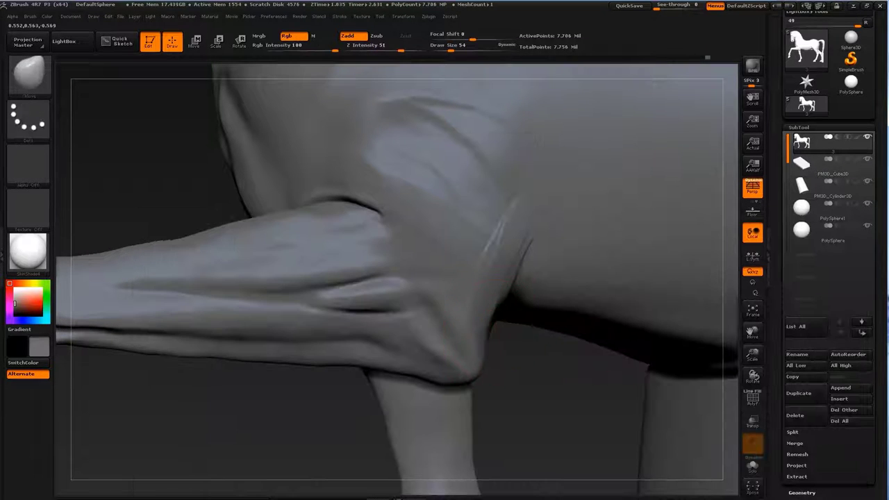
left_click_drag(489, 326, 486, 368, "shift")
key("b")
key("c")
key("b")
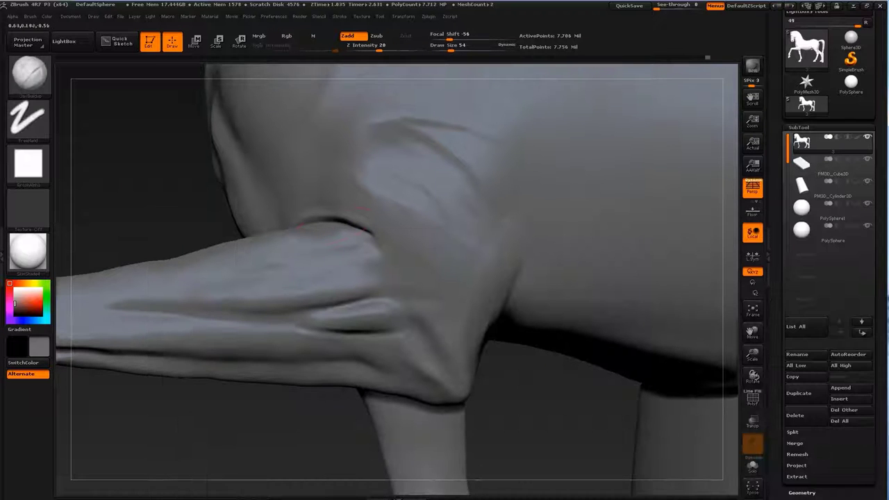
key("b")
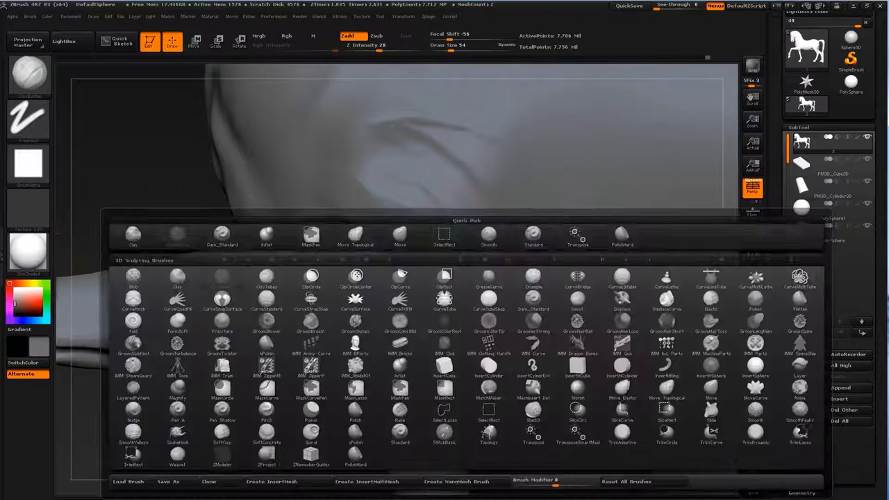
key("s")
key("t")
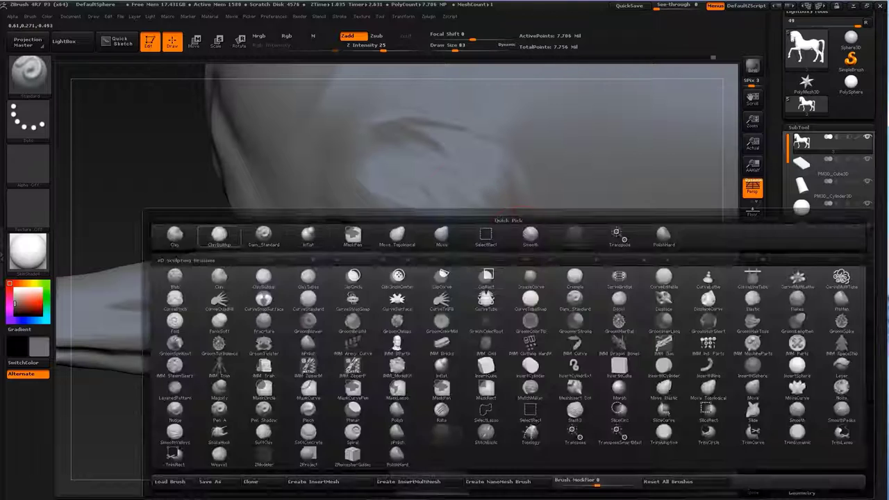
key("b")
key("c")
key("b")
left_click_drag(462, 188, 464, 220)
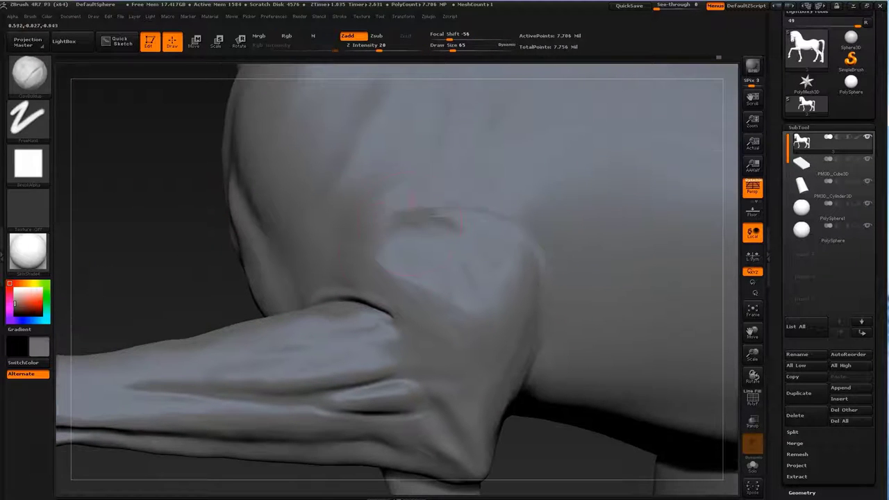
- Sculpt wrinkle lines across the shoulder, then smooth them away
left_click_drag(389, 208, 462, 198)
left_click_drag(385, 277, 445, 299)
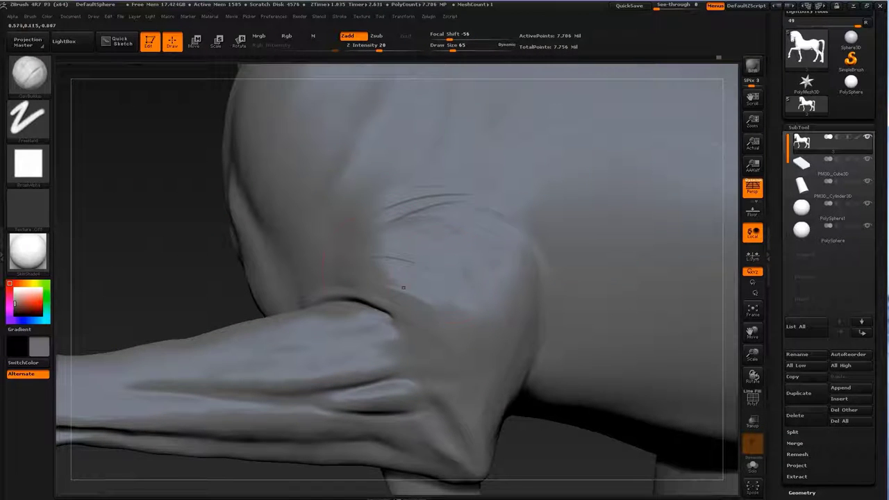
left_click_drag(389, 285, 461, 305)
key("b")
key("s")
key("t")
left_click_drag(489, 274, 486, 264, "shift")
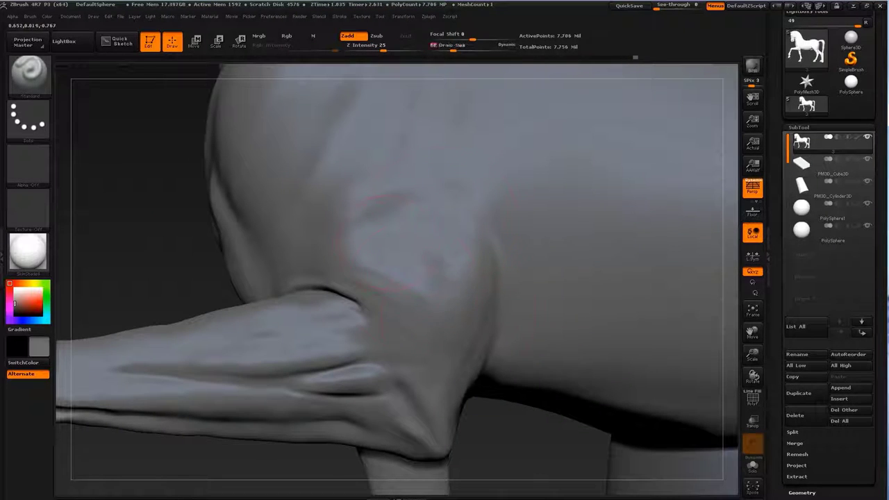
- Sculpt new wrinkle grooves across the shoulder and into the upper foreleg
mouse_move(340, 236)
left_mouse_down()
mouse_move(401, 215)
mouse_move(379, 223)
left_mouse_up()
left_click_drag(357, 290, 427, 255)
left_click_drag(340, 221, 405, 201)
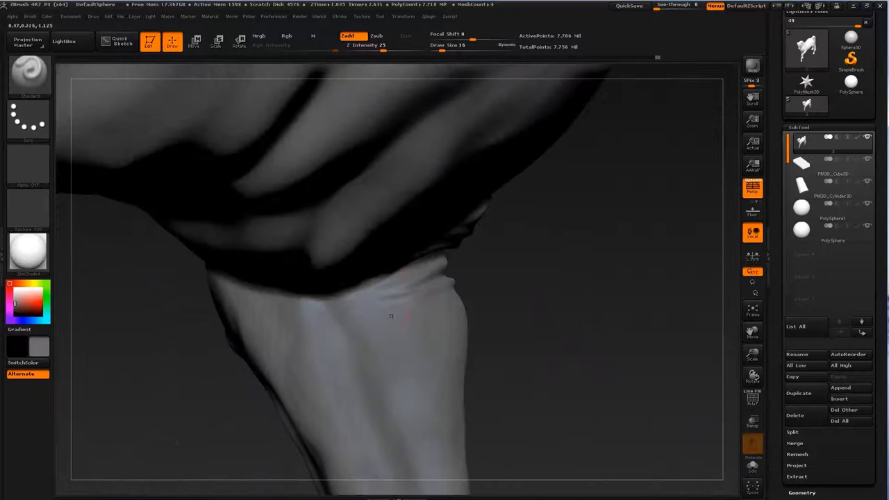
mouse_move(379, 292)
left_mouse_down()
mouse_move(350, 303)
mouse_move(361, 310)
left_mouse_up()
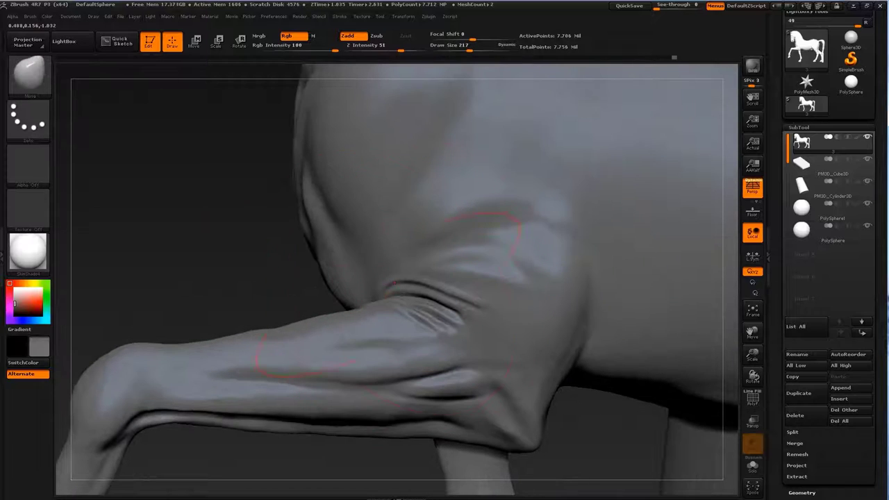
- Load ClayBuildup at brush size 56 and raise a ridge down the foreleg
key("b")
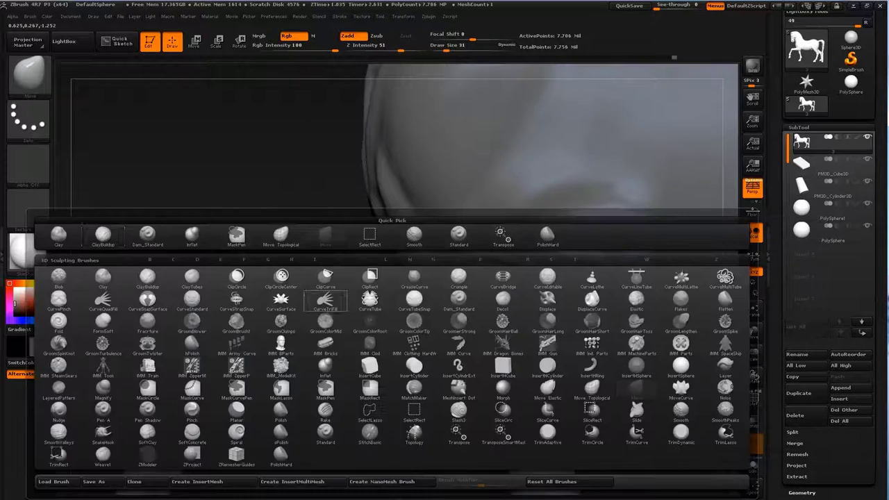
key("c")
key("b")
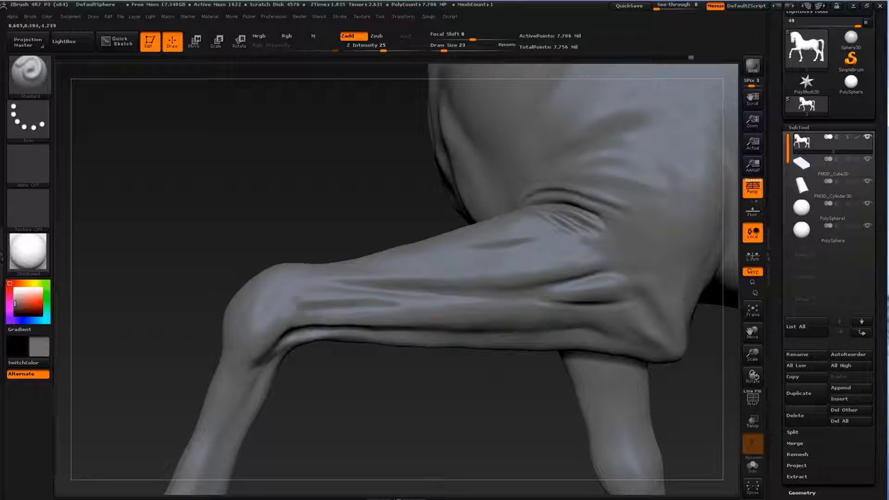
key("s")
left_click_drag(444, 302, 481, 297)
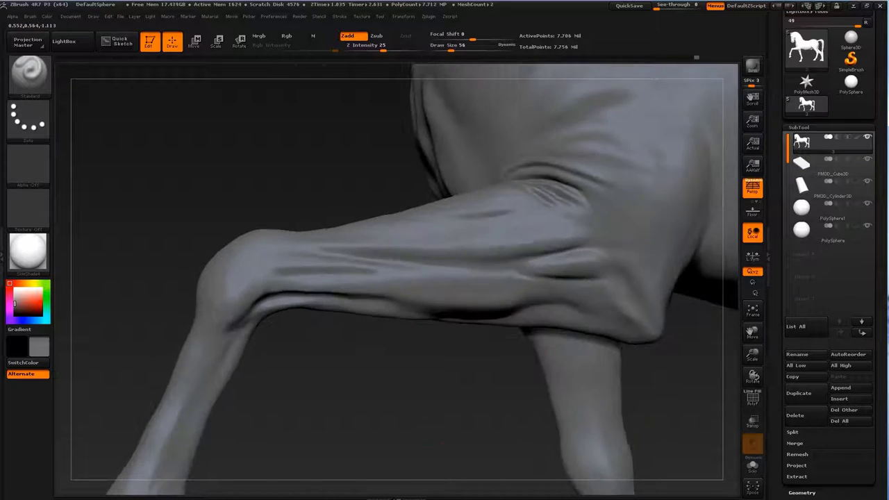
key("s")
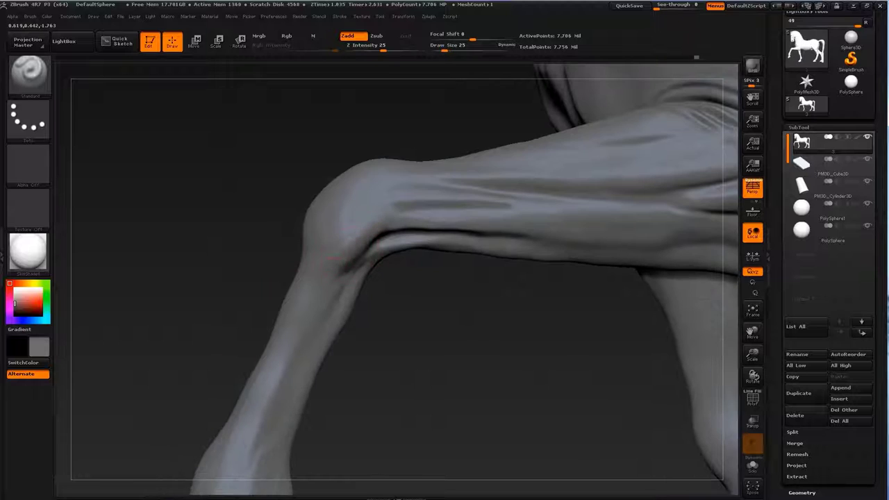
left_click_drag(321, 223, 249, 347)
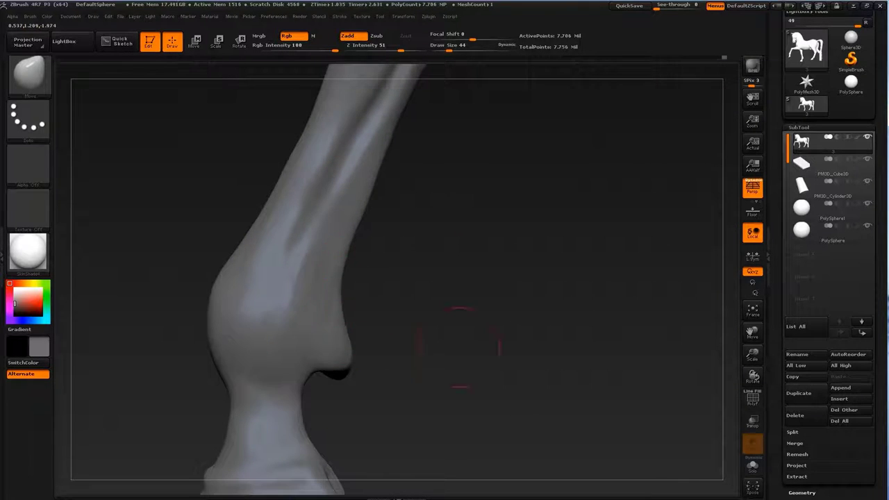
- Load ClayBuildup and box-select the lower leg so the rest of the horse is hidden
key("b")
key("c")
key("b")
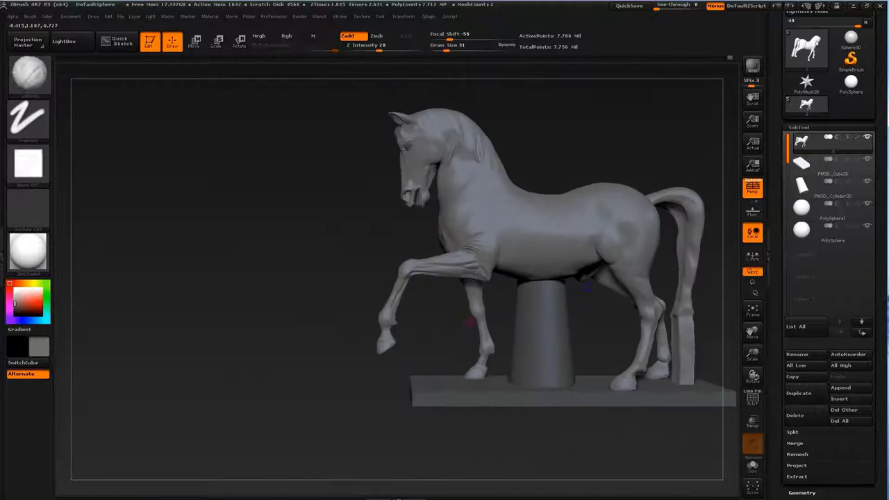
left_click_drag(265, 226, 330, 301, "ctrl+shift")
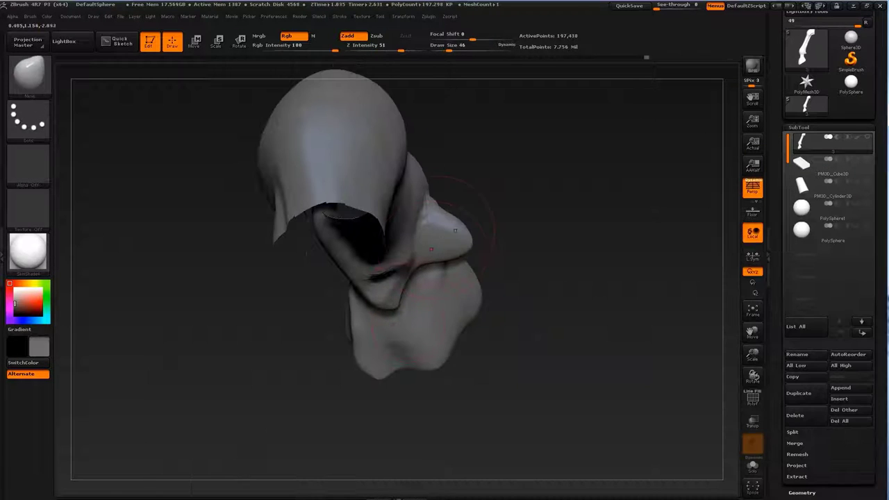
- Orbit around the isolated lower leg, bulge out its fetlock contour, and set brush size 46
left_click_drag(535, 198, 392, 231)
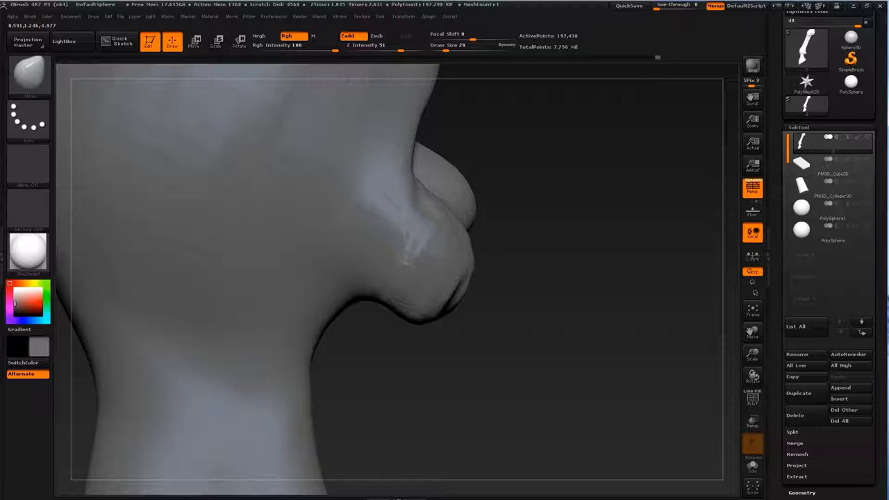
left_click_drag(528, 291, 516, 278)
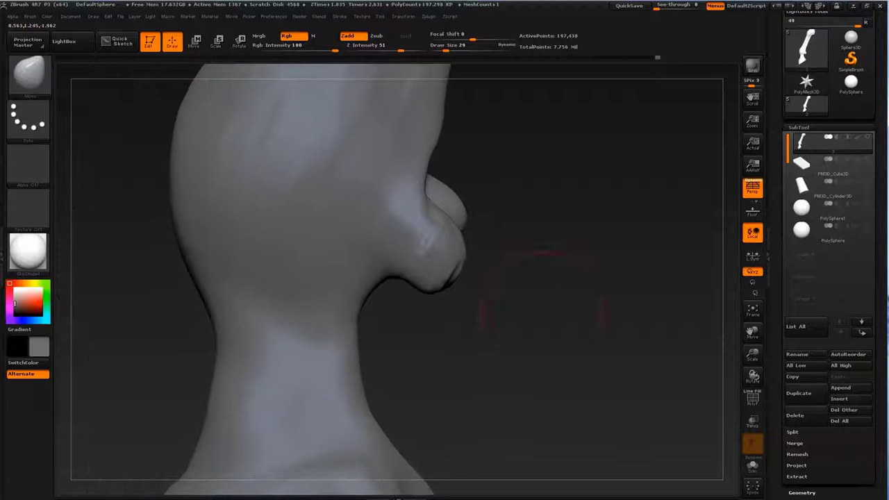
mouse_move(460, 208)
left_mouse_down("alt")
mouse_move(479, 209)
mouse_move(565, 341)
mouse_move(416, 333)
left_mouse_up("alt")
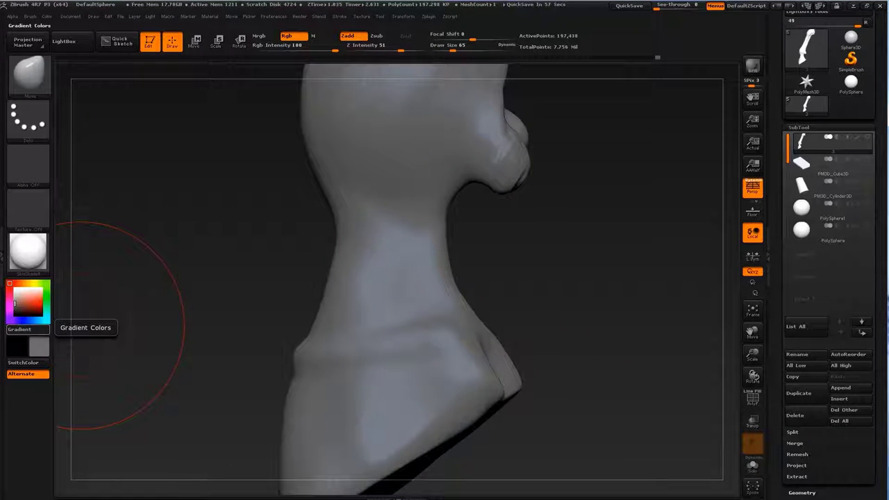
left_click_drag(304, 146, 320, 299)
key("s")
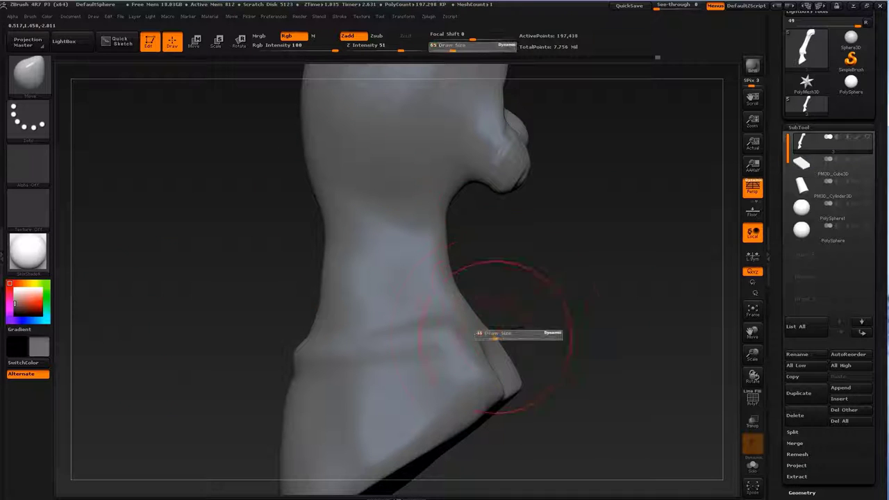
left_click_drag(517, 332, 507, 332)
mouse_move(611, 312)
left_mouse_down()
mouse_move(562, 416)
mouse_move(486, 388)
mouse_move(317, 377)
mouse_move(375, 372)
mouse_move(396, 356)
left_mouse_up()
key("s")
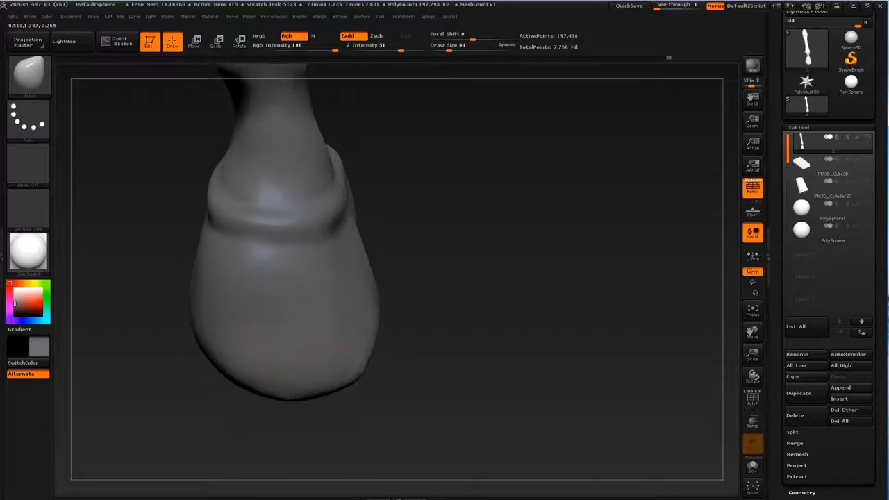
- Frame the hoof in close profile, adjusting the brush size from 71 to 37
left_click_drag(416, 417, 378, 343)
key("s")
left_click_drag(486, 388, 525, 305)
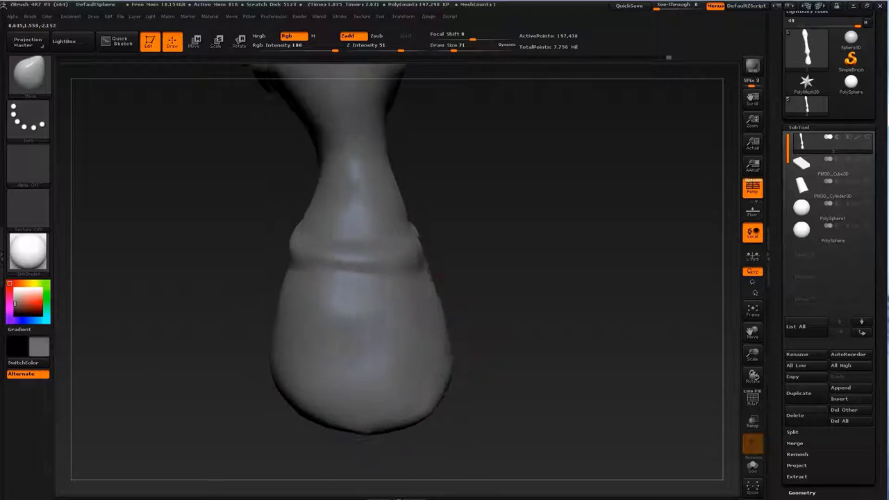
left_click_drag(366, 377, 306, 389)
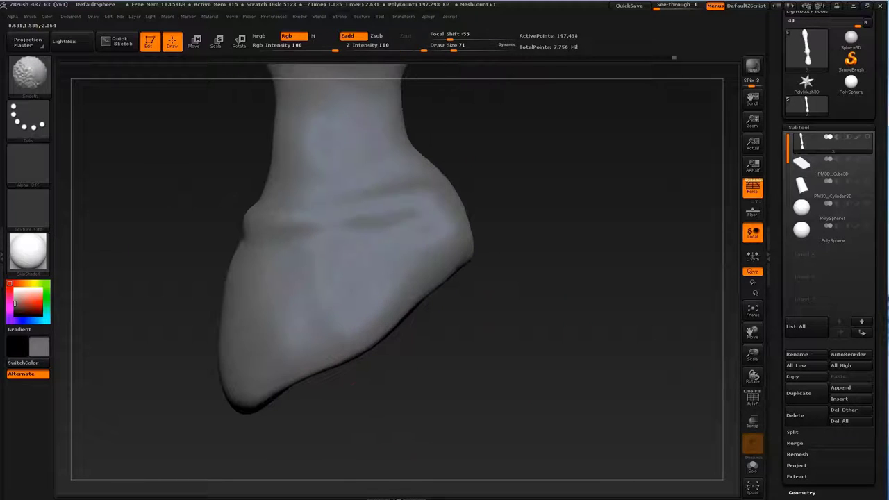
key("s")
left_click(393, 267)
right_click_drag(345, 268, 484, 347, "alt")
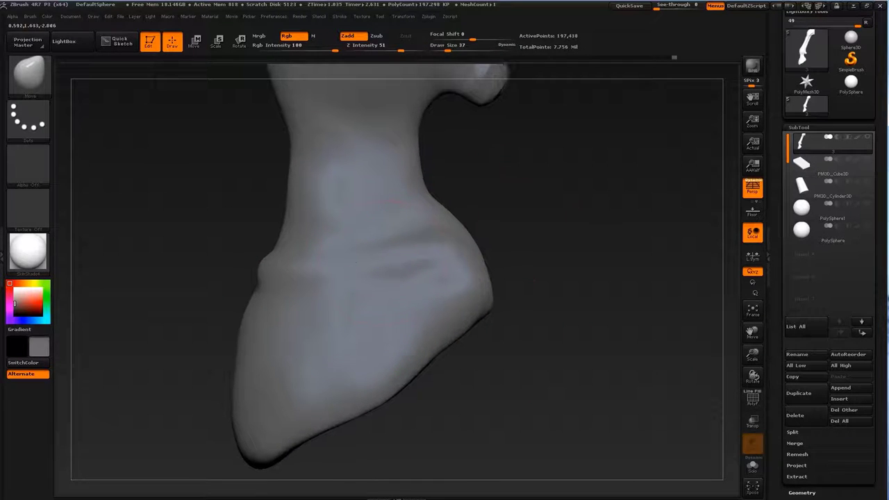
right_click_drag(453, 255, 452, 266, "alt")
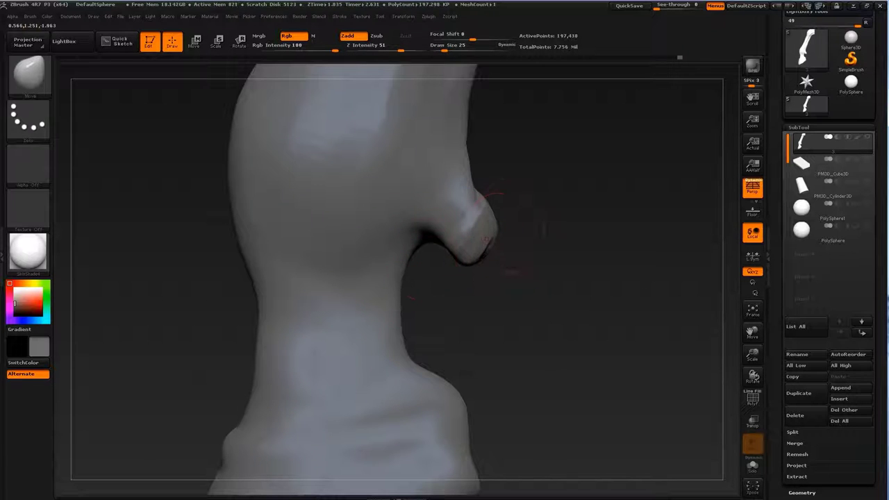
right_click_drag(500, 233, 464, 204)
- Undo the last stroke on the right knob and fill the crease beneath it with Standard
key("b")
key("c")
key("b")
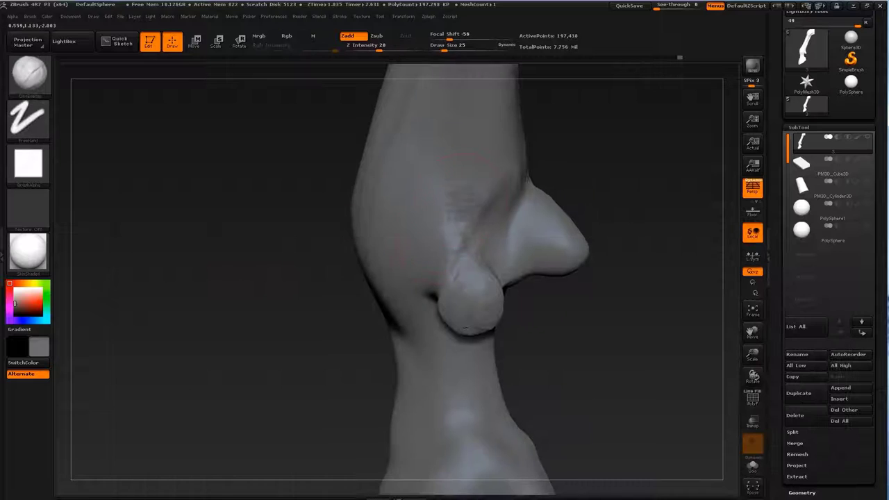
right_click_drag(499, 239, 528, 236)
key("b")
key("s")
key("t")
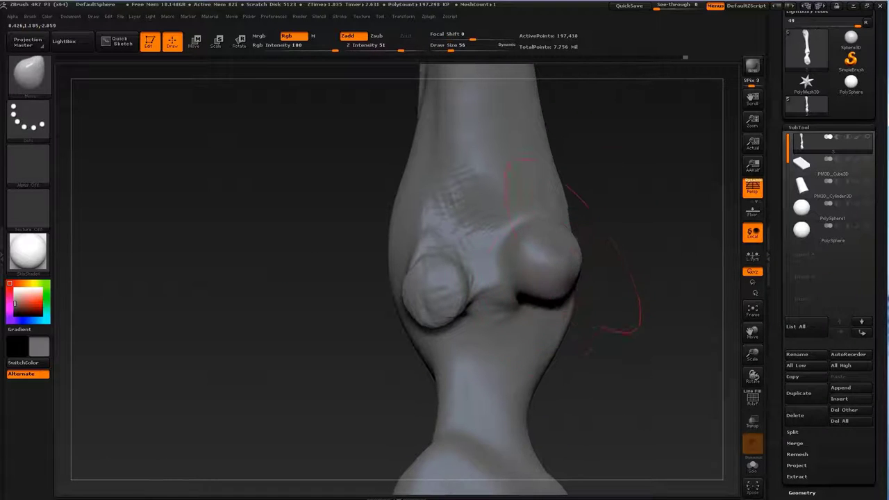
key("ctrl+z")
left_click_drag(541, 275, 543, 306)
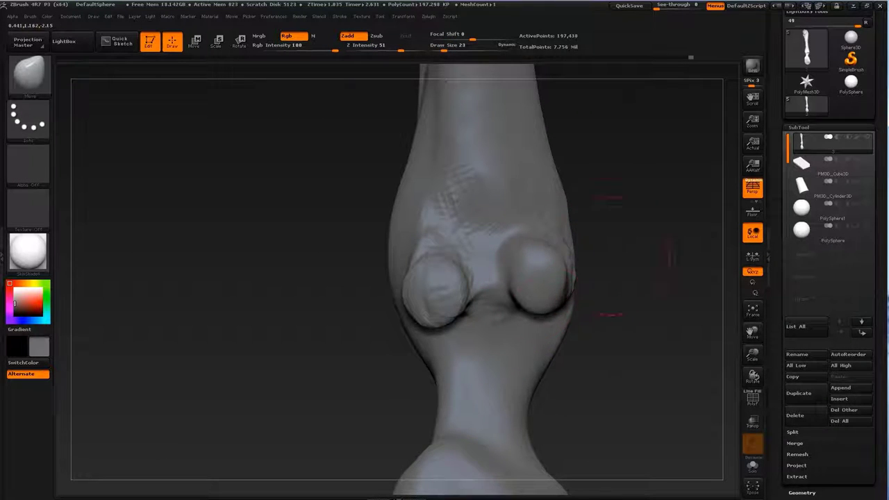
- Build up the top of the fetlock knob with ClayBuildup strokes from the side
right_click_drag(611, 257, 554, 243)
key("b")
key("c")
key("b")
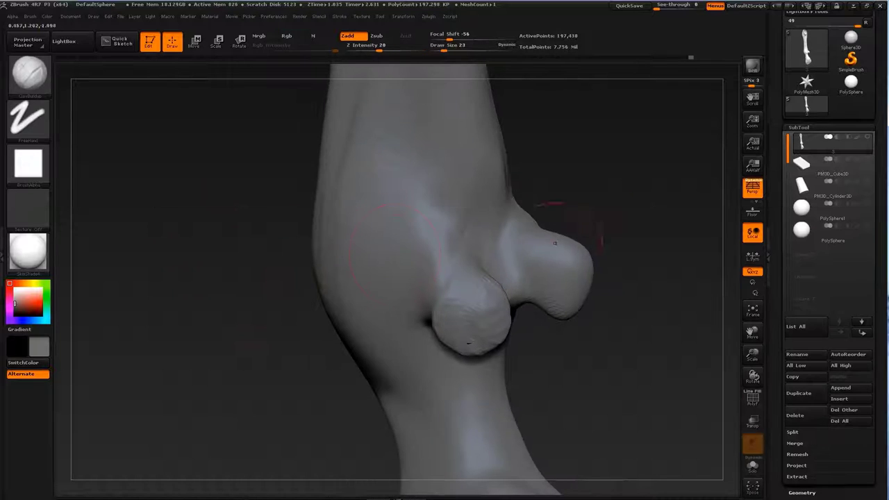
right_click_drag(562, 285, 424, 303)
left_click_drag(424, 303, 472, 263)
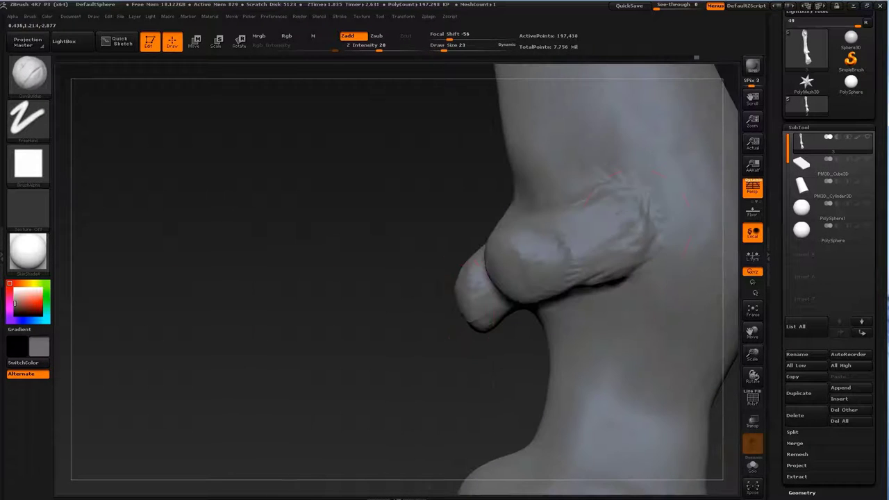
left_click_drag(597, 202, 625, 139)
left_click_drag(625, 253, 597, 180)
mouse_move(597, 180)
right_mouse_down("alt")
mouse_move(444, 291)
mouse_move(354, 297)
right_mouse_up("alt")
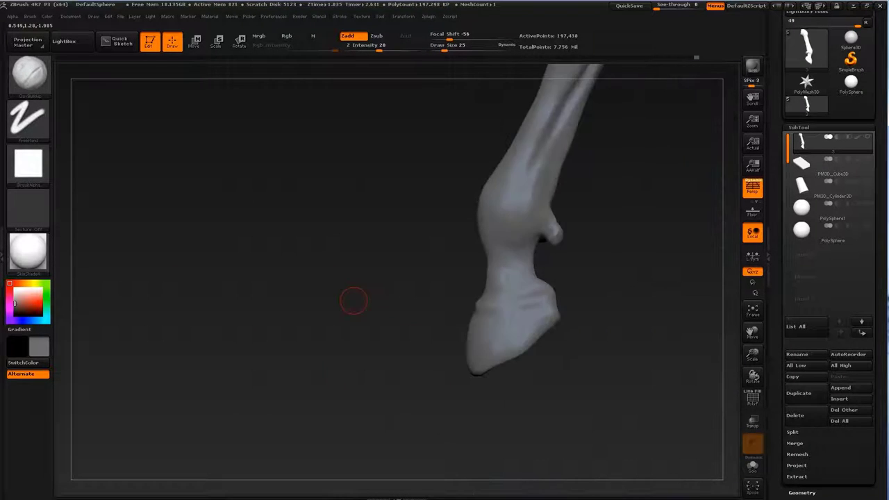
- Switch to Standard and orbit the foot into a zoomed side view
key("b")
key("s")
key("t")
mouse_move(611, 313)
right_mouse_down()
mouse_move(571, 294)
mouse_move(446, 317)
mouse_move(411, 295)
right_mouse_up()
mouse_move(240, 416)
right_mouse_down()
mouse_move(496, 267)
mouse_move(367, 199)
mouse_move(401, 238)
mouse_move(576, 215)
mouse_move(433, 189)
mouse_move(476, 178)
mouse_move(476, 321)
mouse_move(444, 187)
right_mouse_up()
mouse_move(418, 151)
right_mouse_down()
mouse_move(445, 292)
mouse_move(436, 322)
mouse_move(577, 298)
mouse_move(208, 316)
mouse_move(292, 278)
right_mouse_up()
- Stroke a hair-like band above the hoof using Standard with a vertical-lines alpha at size 14
key("b")
key("s")
key("t")
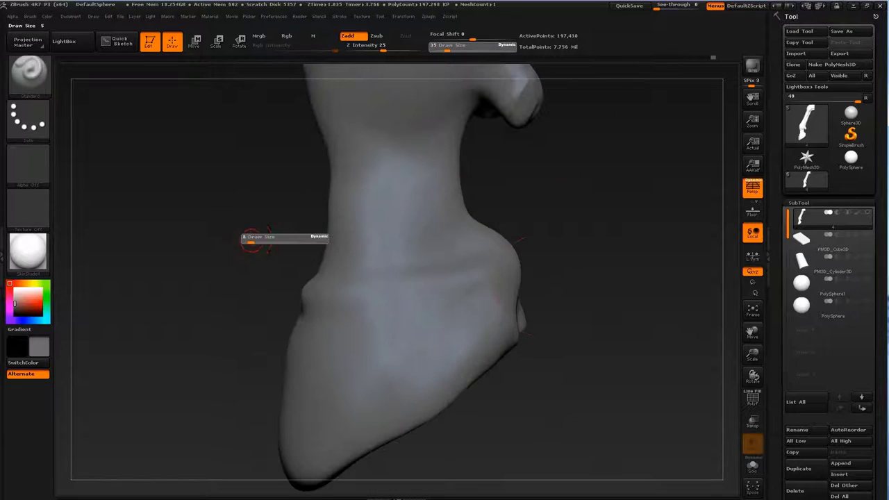
right_click_drag(239, 243, 69, 166)
left_click(28, 118)
left_click(28, 165)
left_click(393, 314)
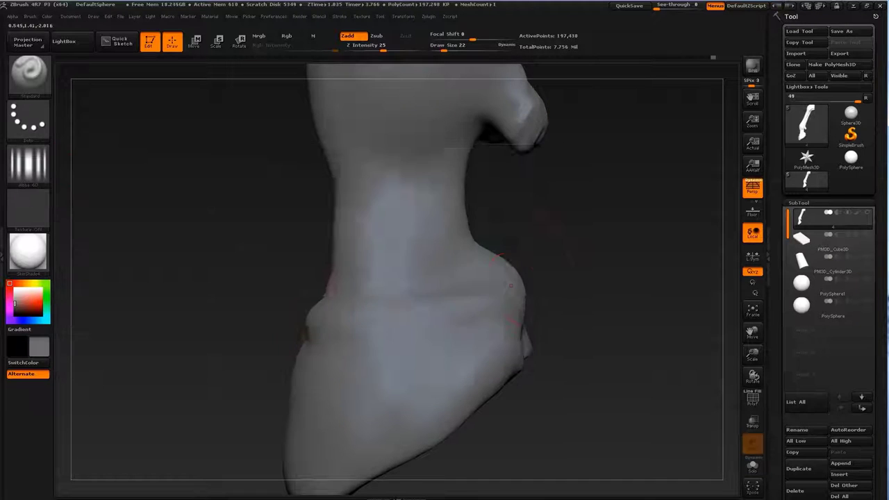
key("s")
left_click(442, 283)
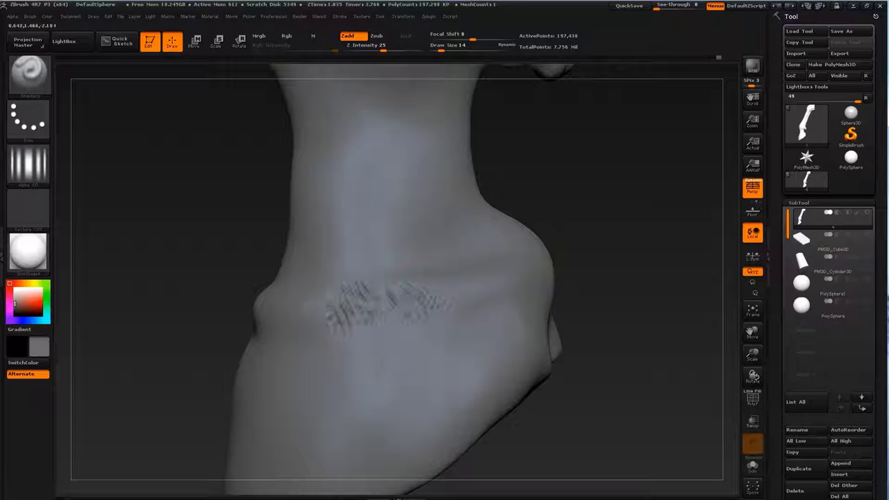
left_click_drag(444, 299, 531, 292)
mouse_move(597, 312)
right_mouse_down()
mouse_move(486, 277)
mouse_move(416, 291)
right_mouse_up()
- Switch via ClayBuildup to the Move brush and orbit to a side view of the leg
key("b")
key("c")
key("b")
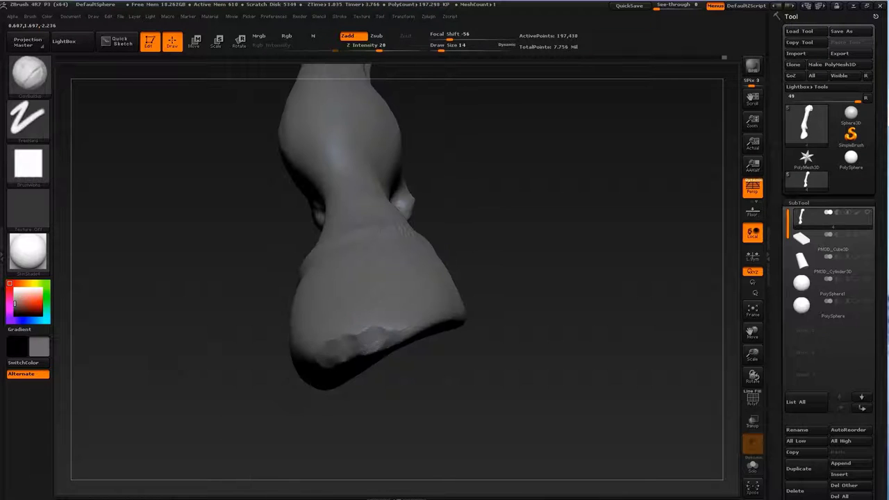
mouse_move(521, 277)
right_mouse_down()
mouse_move(361, 271)
mouse_move(366, 234)
mouse_move(503, 179)
right_mouse_up()
key("b")
key("m")
key("v")
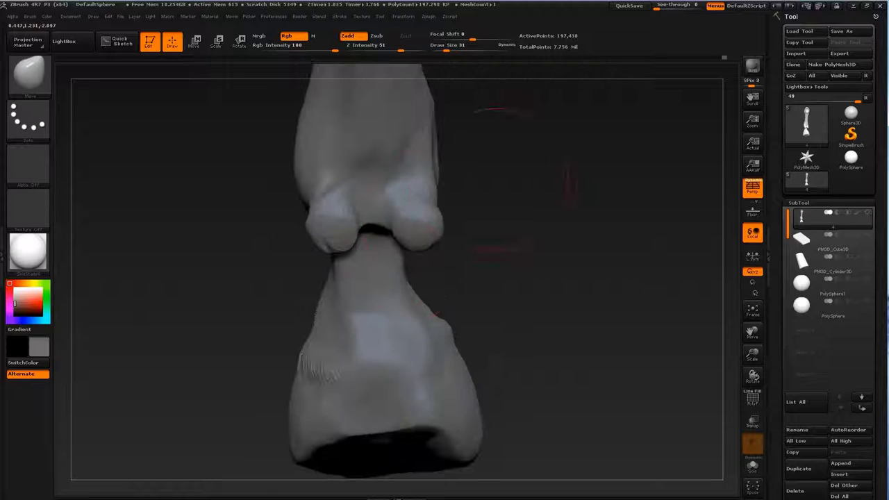
mouse_move(434, 313)
right_mouse_down()
mouse_move(528, 292)
mouse_move(444, 278)
mouse_move(424, 225)
mouse_move(500, 229)
mouse_move(424, 226)
mouse_move(486, 236)
right_mouse_up()
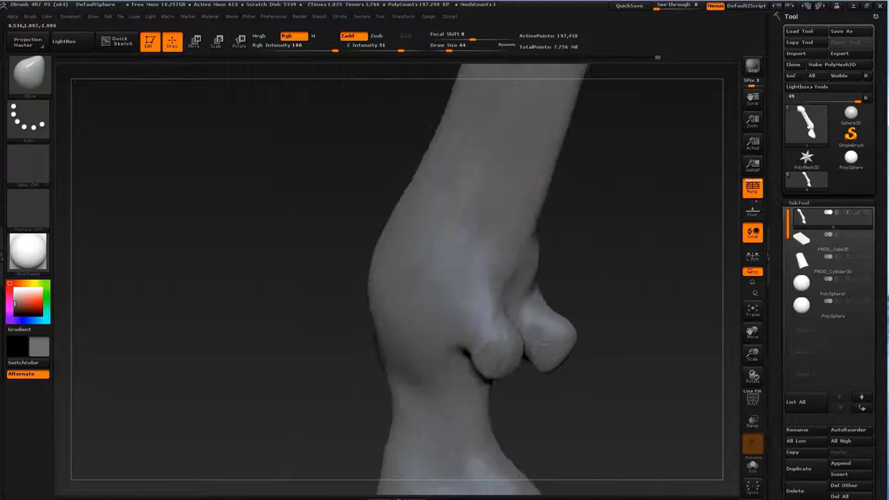
mouse_move(392, 208)
right_mouse_down()
mouse_move(386, 248)
mouse_move(422, 258)
mouse_move(430, 229)
mouse_move(456, 248)
mouse_move(472, 347)
mouse_move(417, 236)
right_mouse_up()
- Select the Standard brush, turn off its alpha, and check both fetlock knobs from the front
key("b")
left_click(430, 232)
key("s")
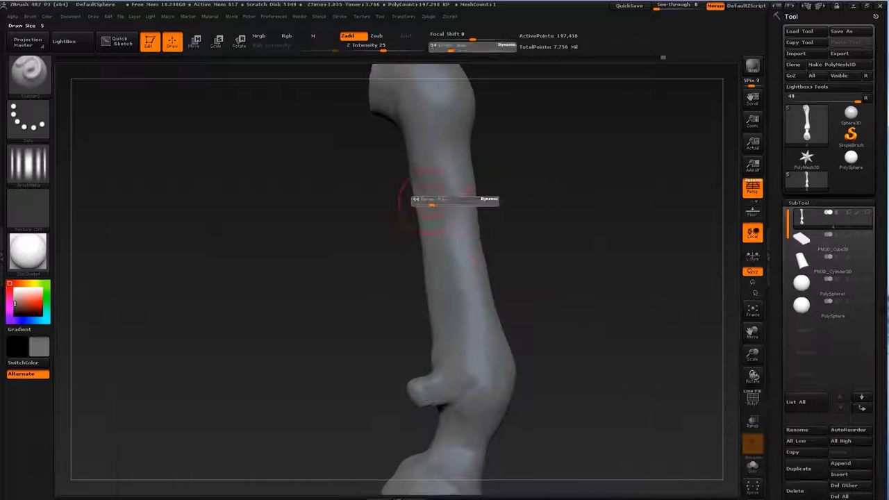
right_click_drag(430, 199, 417, 194)
left_click(28, 163)
left_click(412, 171)
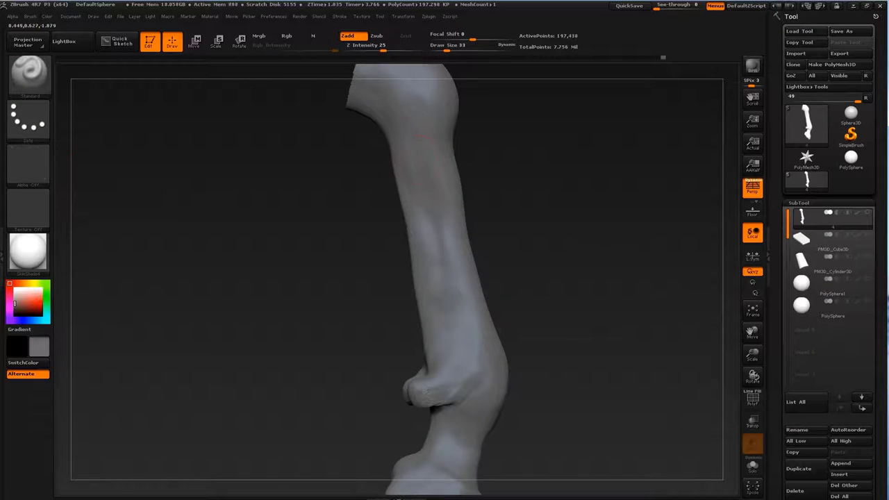
right_click_drag(416, 135, 416, 202)
- Pick another sculpting brush and set its size to 60 at a front view of the hoof
key("b")
left_click(400, 231)
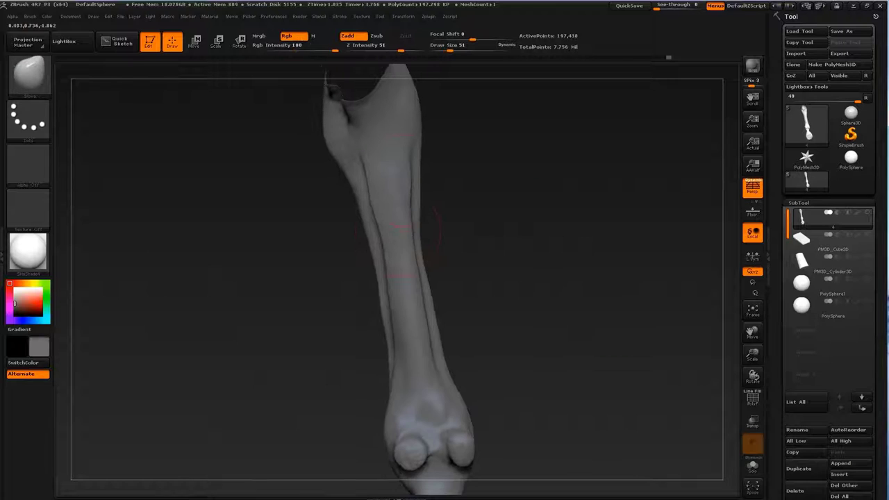
key("bracketright")
mouse_move(456, 254)
right_mouse_down()
mouse_move(392, 134)
mouse_move(410, 142)
mouse_move(387, 299)
right_mouse_up()
key("bracketright")
key("bracketright")
key("bracketright")
key("s")
left_click_drag(387, 298, 390, 299)
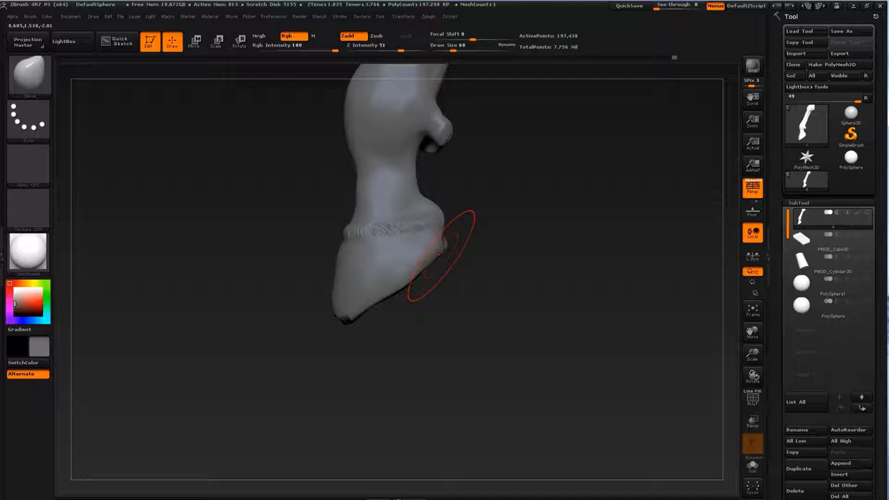
- Set brush size 39 and reveal the hidden rest of the horse around the hoof
key("s")
left_click_drag(459, 215, 444, 215)
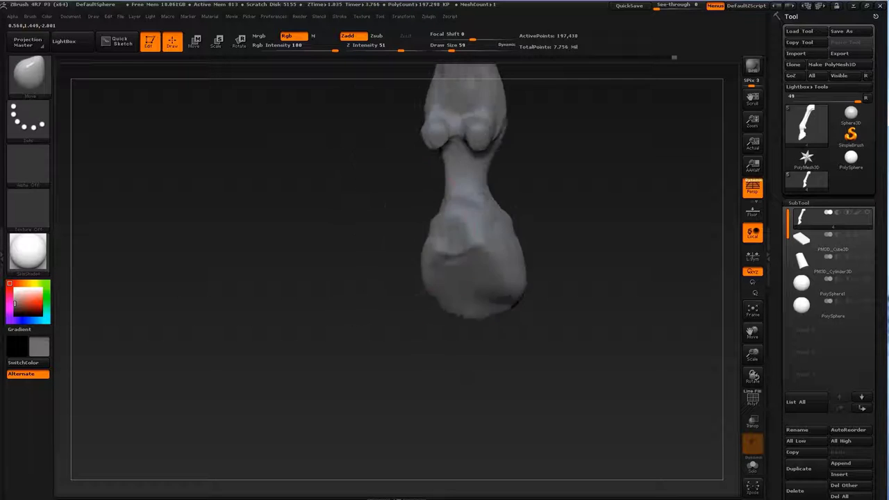
left_click_drag(555, 347, 590, 313)
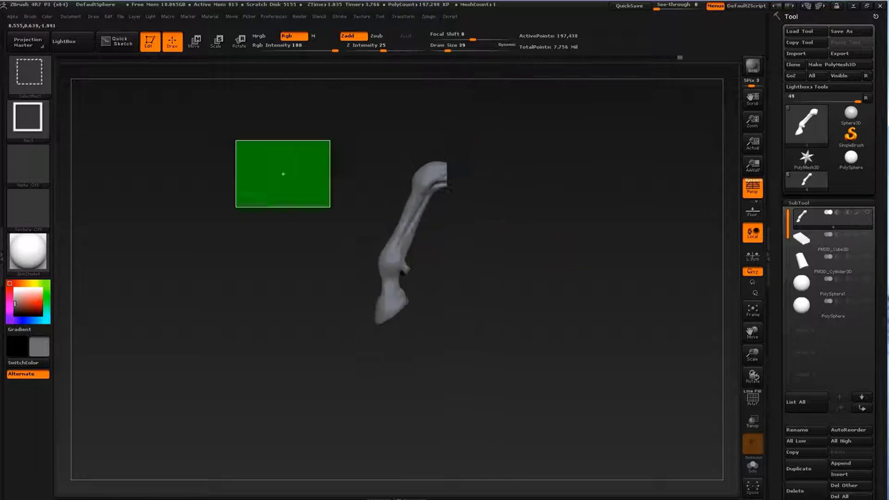
left_click_drag(529, 406, 401, 361, "alt")
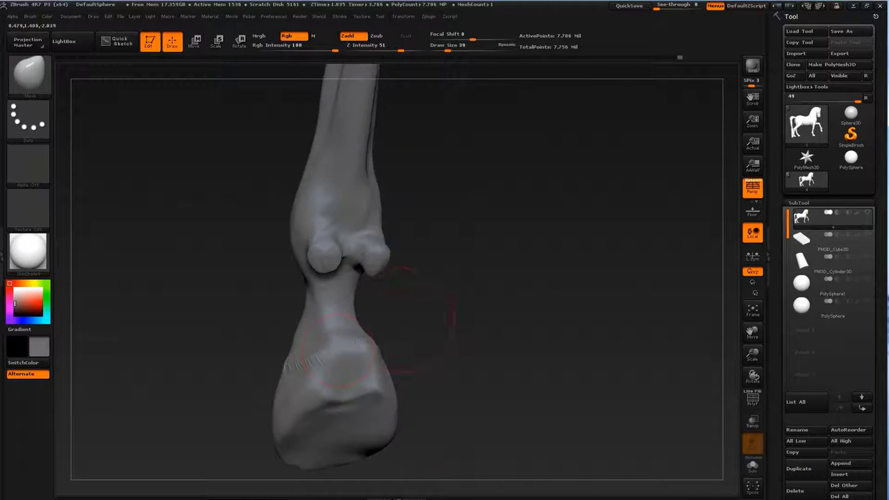
left_click_drag(421, 321, 435, 329)
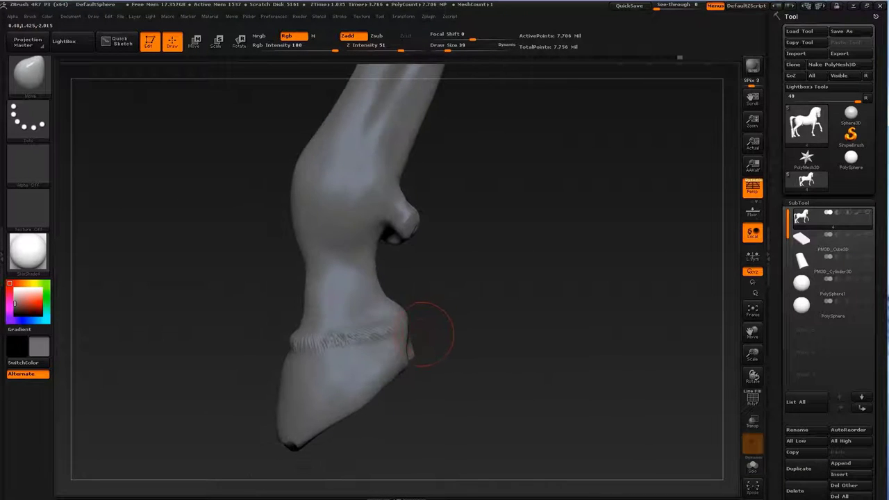
- Enlarge the brush to 59 and switch from Standard to the clay brush
key("s")
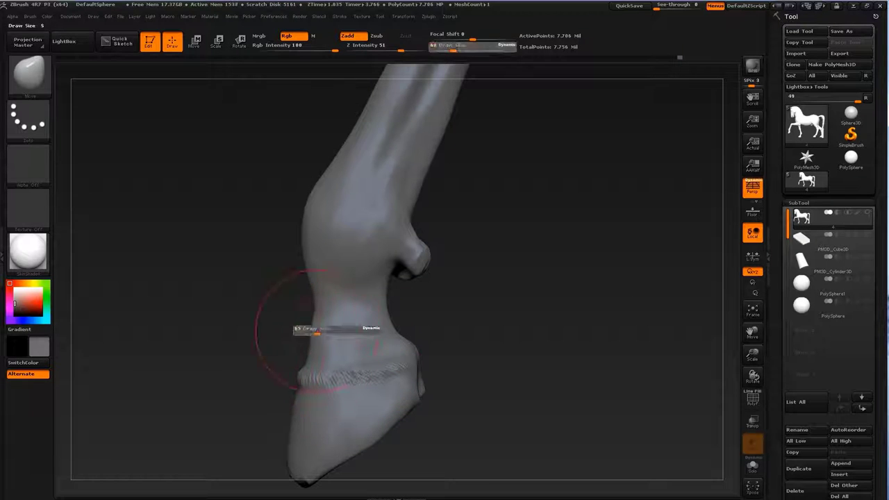
mouse_move(317, 318)
left_mouse_down()
mouse_move(292, 321)
mouse_move(291, 306)
mouse_move(389, 277)
mouse_move(479, 291)
mouse_move(365, 231)
left_mouse_up()
key("b")
key("s")
key("t")
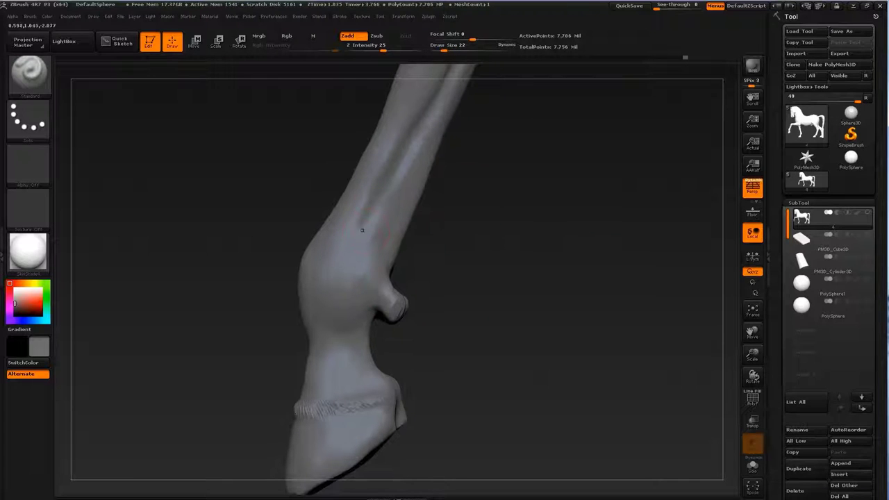
key("b")
key("c")
key("b")
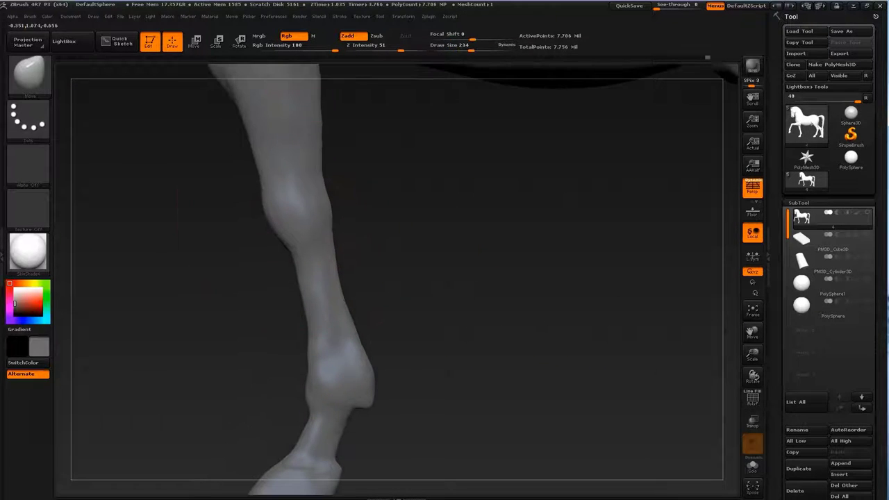
- Bring the other leg's fetlock and hoof into view and load Standard at brush size 83
left_click_drag(350, 468, 351, 295, "alt")
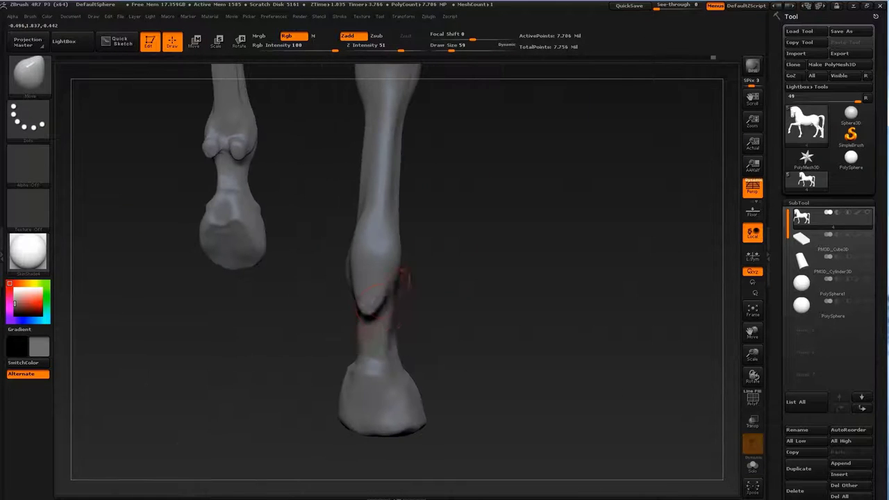
key("b")
key("s")
key("t")
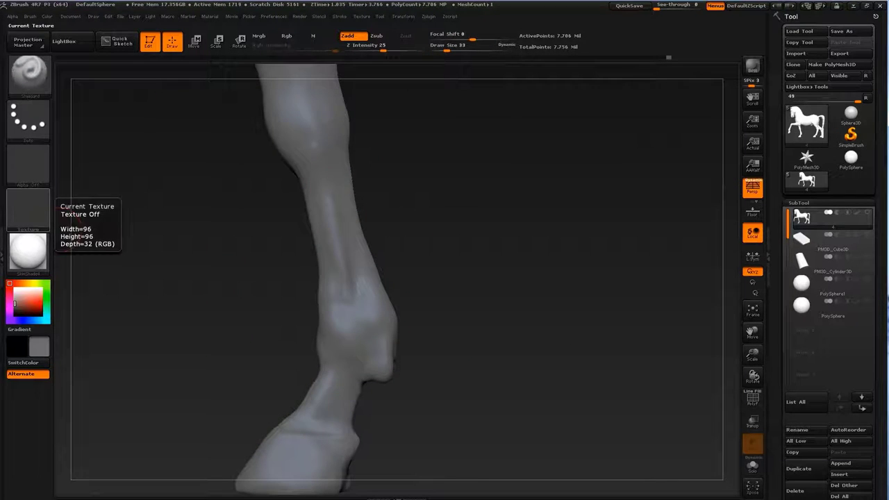
key("s")
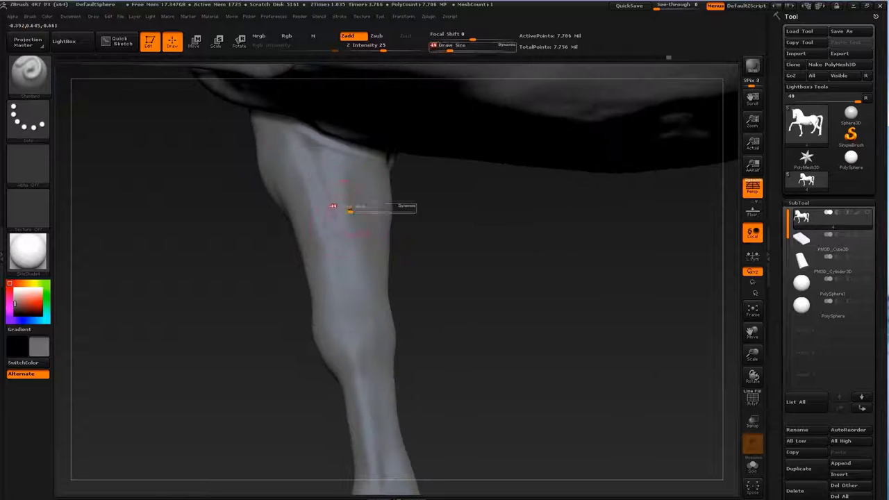
left_click_drag(333, 202, 368, 203)
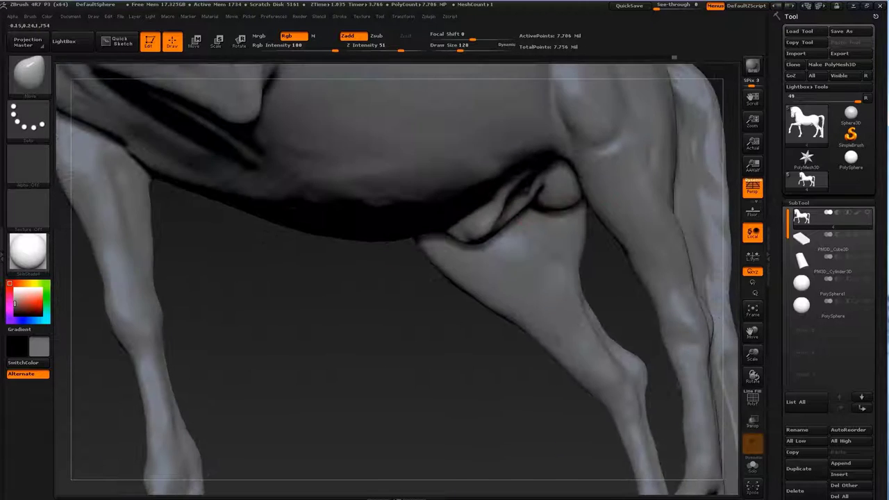
- Build up the underbelly with ClayBuildup, then switch to the Standard brush at size 20
key("b")
key("c")
key("b")
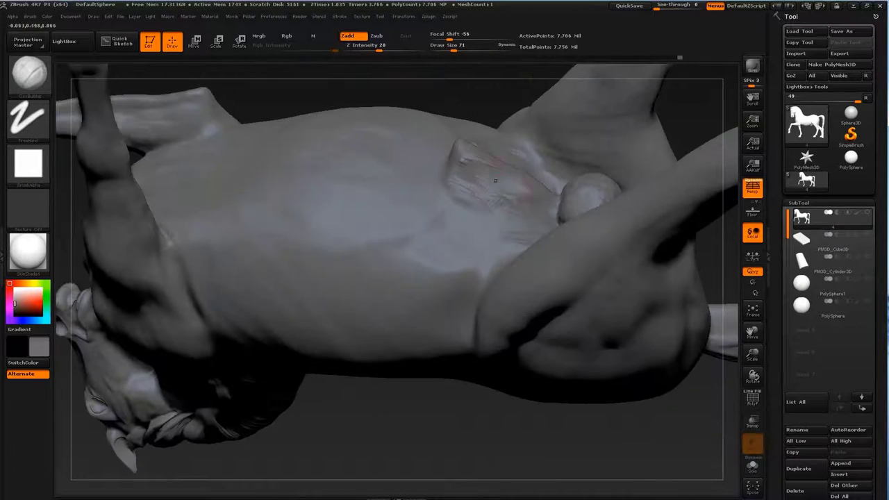
key("b")
key("s")
key("t")
key("s")
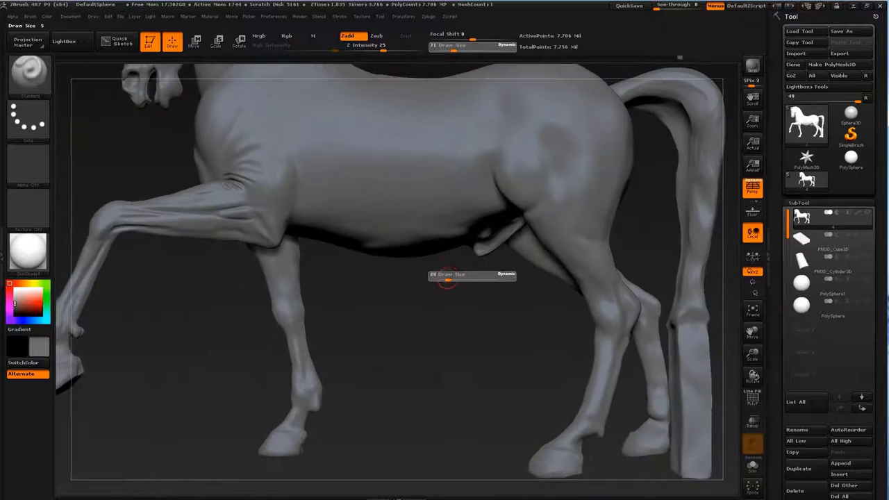
key("s")
left_click_drag(247, 214, 244, 214)
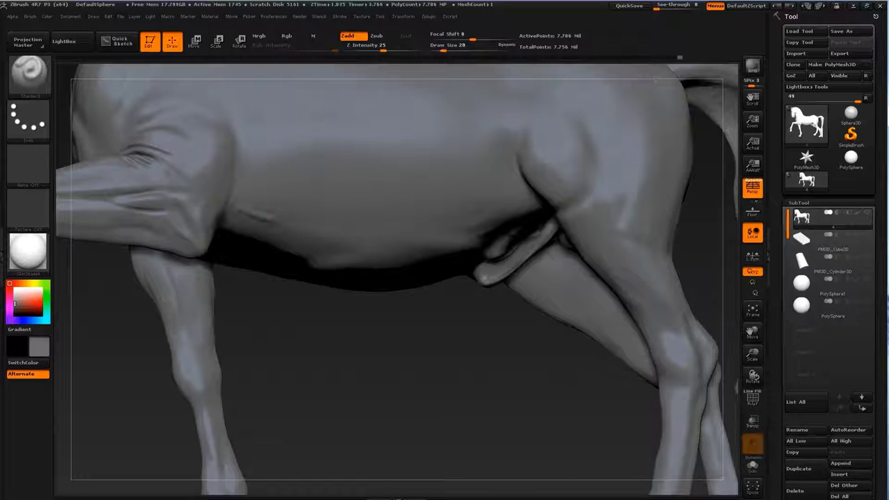
- Smooth the hindquarters around the tail with a size-35 brush
mouse_move(430, 268)
left_mouse_down("alt")
mouse_move(374, 265)
mouse_move(399, 258)
left_mouse_up("alt")
key("f")
mouse_move(406, 375)
left_mouse_down()
mouse_move(389, 368)
mouse_move(416, 312)
left_mouse_up()
left_click_drag(443, 50, 447, 50)
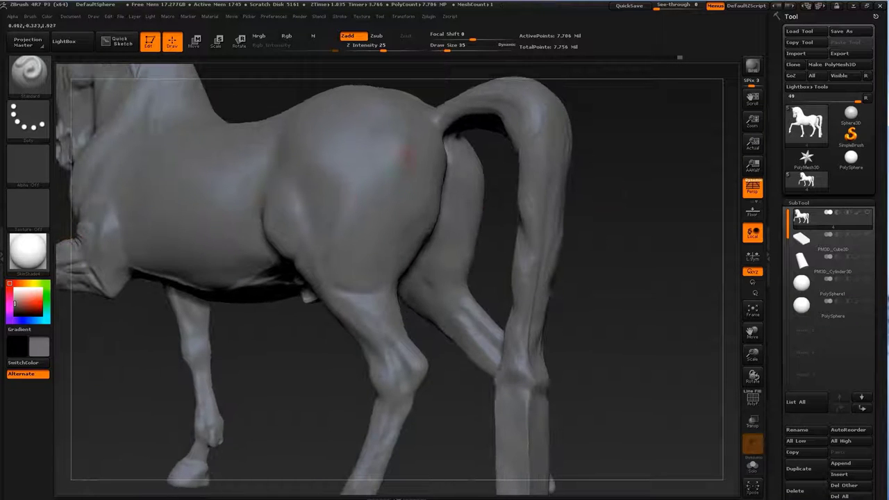
left_click_drag(410, 239, 514, 181)
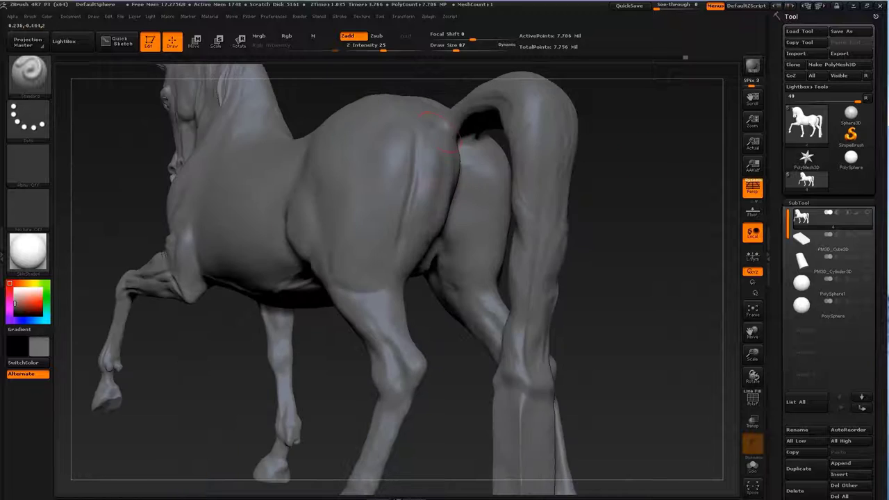
left_click_drag(615, 199, 423, 201, "shift")
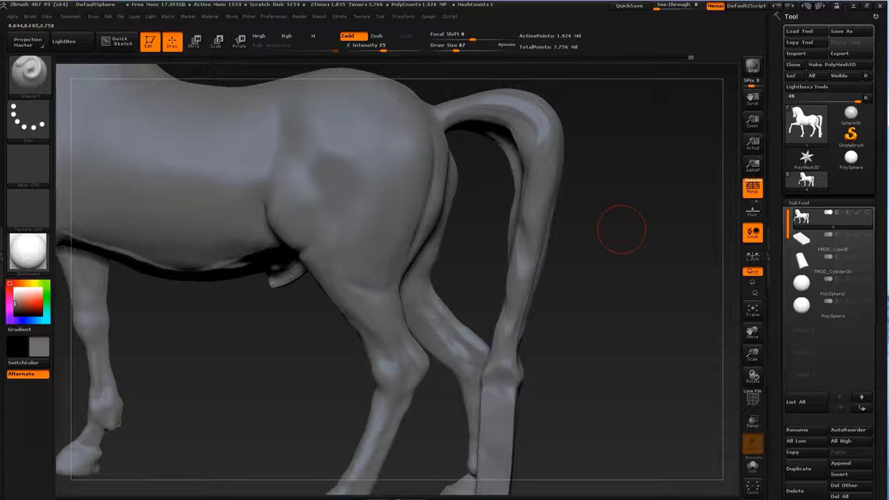
- Switch to the Inflat brush and bring the rear lower legs into close view
left_click_drag(476, 221, 425, 136)
key("b")
key("c")
key("b")
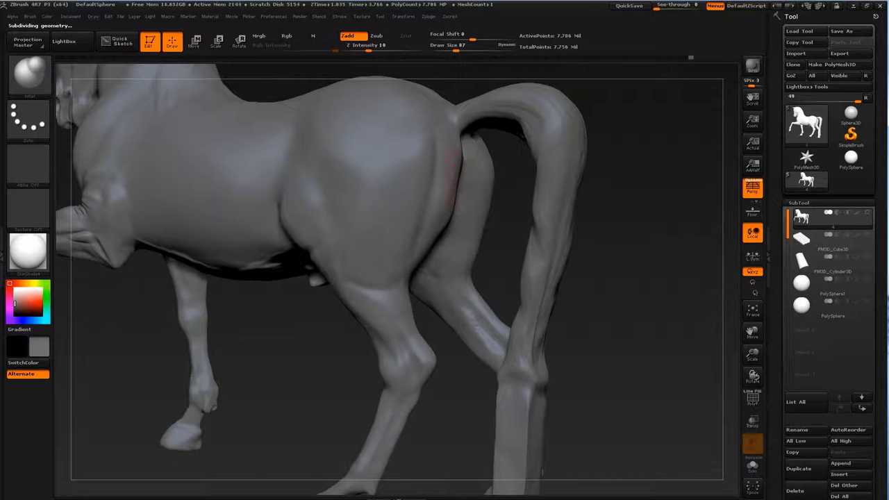
mouse_move(659, 277)
left_mouse_down("alt")
mouse_move(368, 242)
mouse_move(60, 318)
left_mouse_up("alt")
key("s")
mouse_move(257, 209)
left_mouse_down("alt")
mouse_move(312, 291)
mouse_move(417, 248)
left_mouse_up("alt")
mouse_move(89, 227)
left_mouse_down("alt")
mouse_move(389, 298)
mouse_move(416, 238)
mouse_move(406, 238)
left_mouse_up("alt")
key("s")
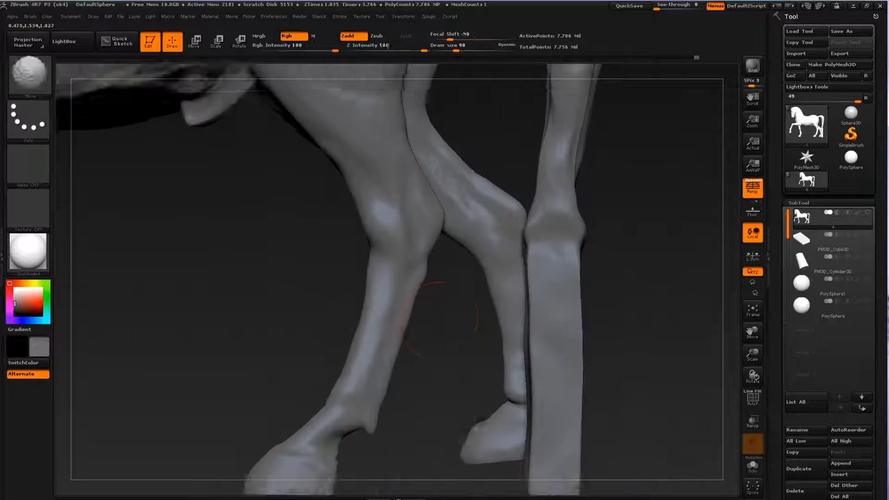
- Carve a tendon groove down the front of the leg with the Standard brush at size 33
key("s")
left_click_drag(445, 281, 426, 281)
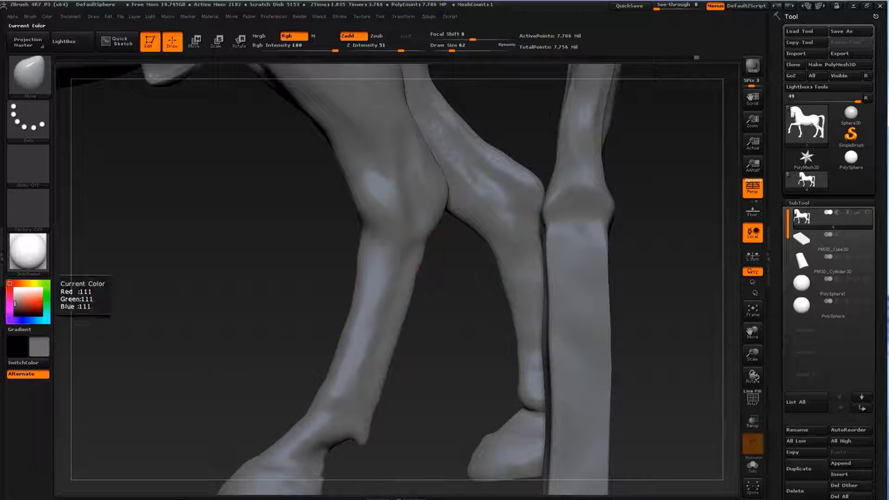
key("s")
left_click_drag(337, 192, 363, 193)
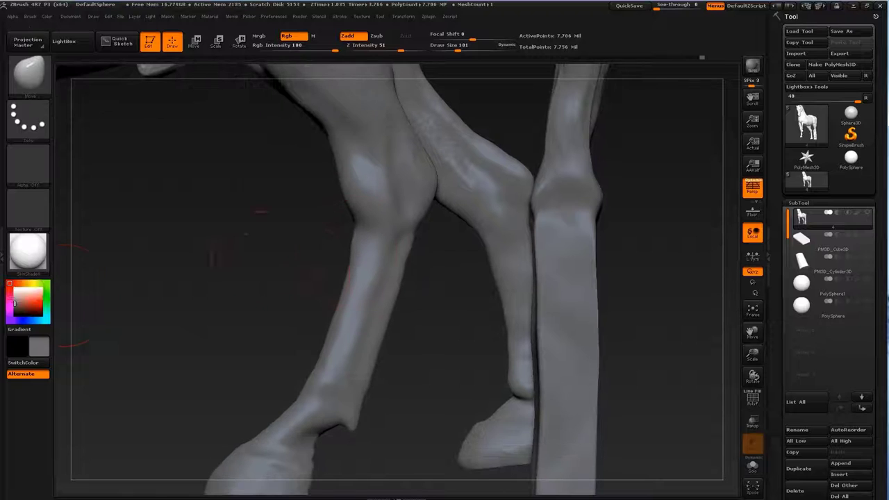
key("s")
left_click_drag(440, 222, 409, 222)
key("s")
left_click(392, 215)
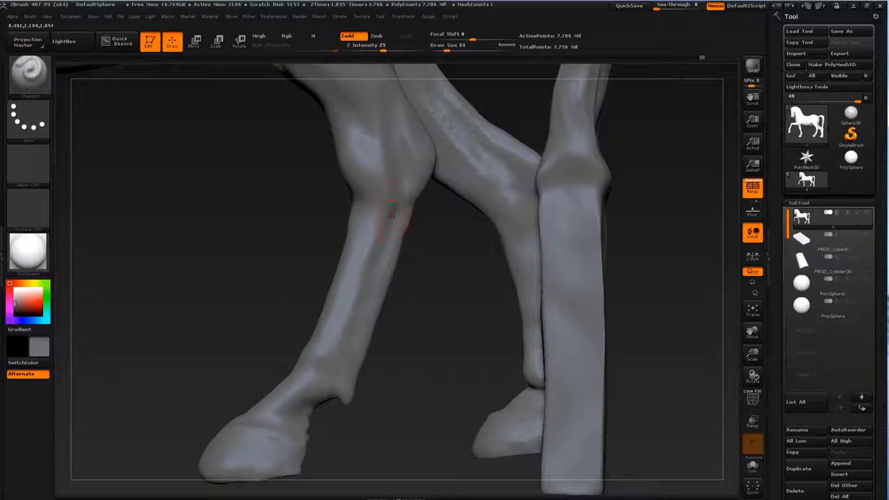
mouse_move(378, 266)
left_mouse_down()
mouse_move(348, 329)
mouse_move(377, 248)
left_mouse_up()
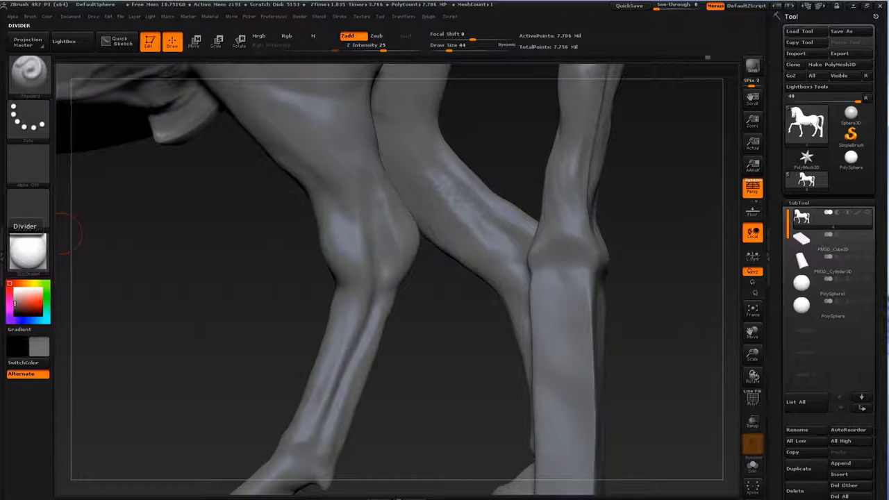
mouse_move(70, 234)
left_mouse_down()
mouse_move(55, 236)
mouse_move(59, 300)
mouse_move(58, 196)
left_mouse_up()
- Shape the hind hooves with Move and ClayBuildup, then subdivide the mesh one level
key("b")
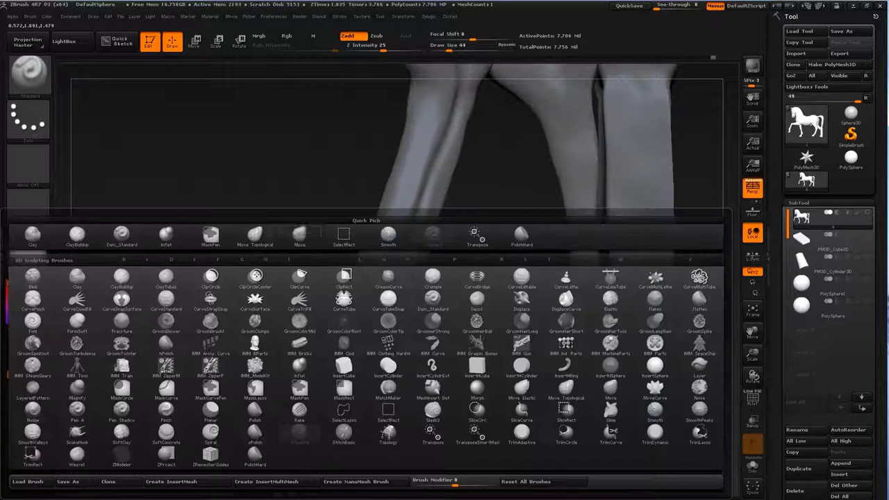
key("m")
key("v")
mouse_move(421, 316)
left_mouse_down()
mouse_move(417, 270)
mouse_move(464, 275)
left_mouse_up()
key("b")
key("c")
key("b")
key("s")
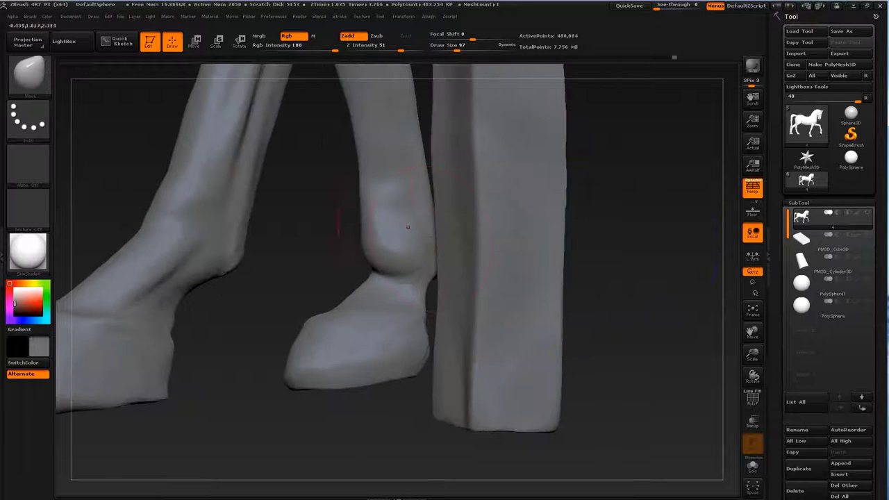
key("b")
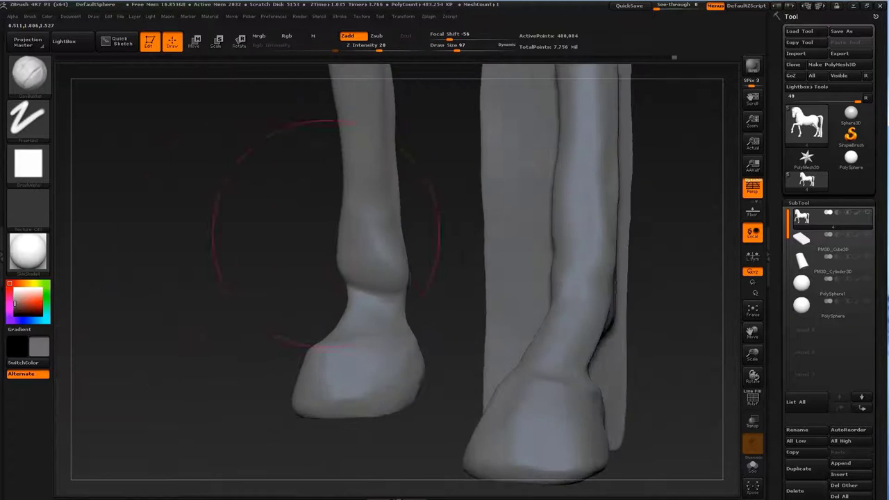
key("ctrl+d")
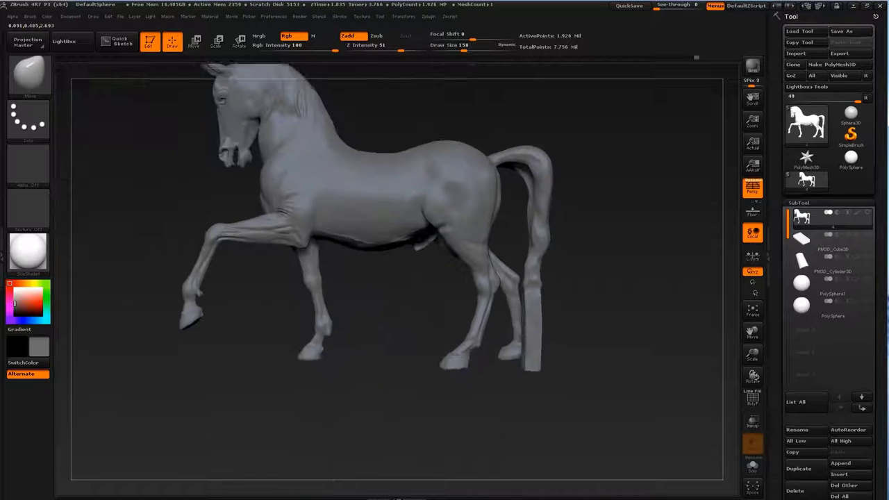
- Carve the first two thin mane strands into the neck at the highest subdivision
left_click_drag(620, 190, 632, 208, "alt")
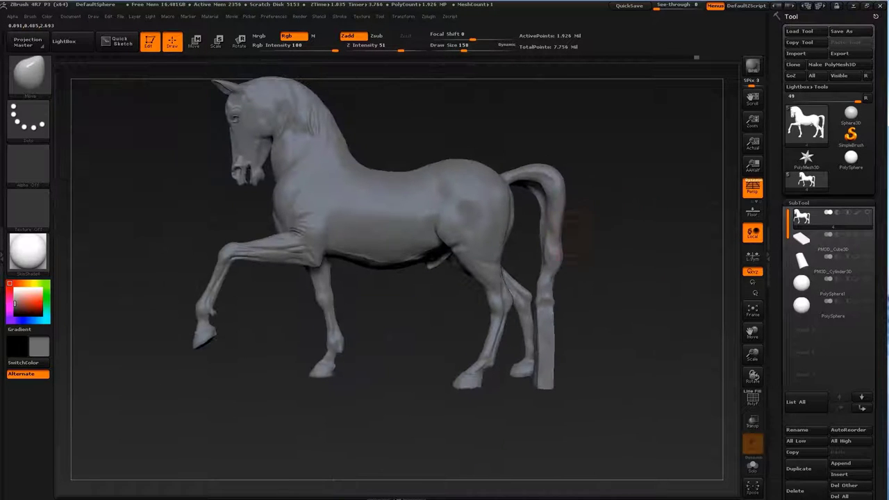
left_click_drag(645, 327, 725, 344, "alt")
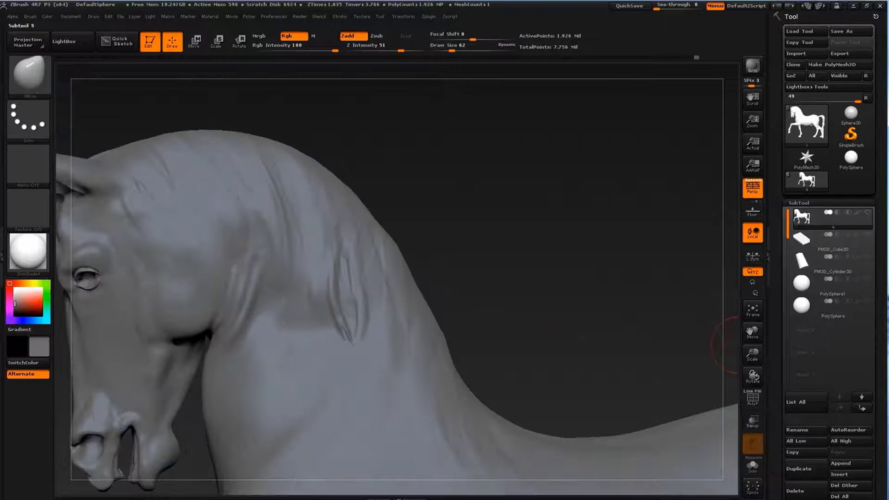
key("b")
key("c")
key("b")
key("ctrl+d")
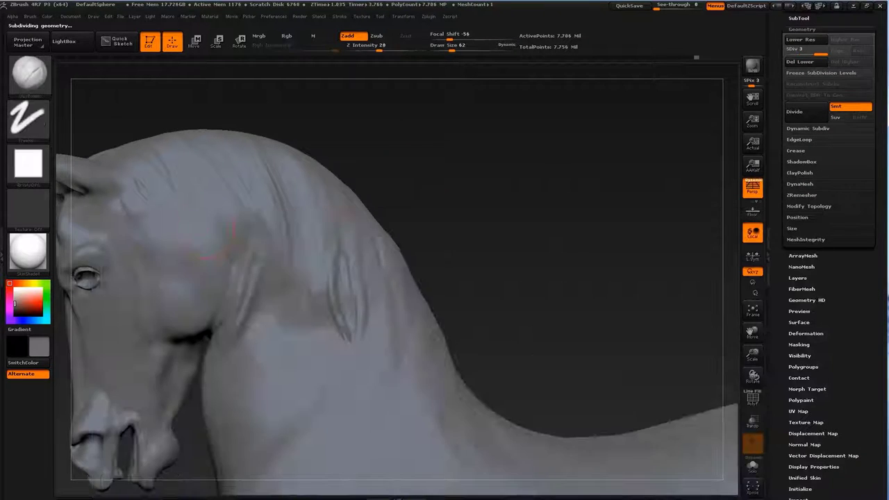
left_click_drag(215, 239, 319, 295, "alt")
key("s")
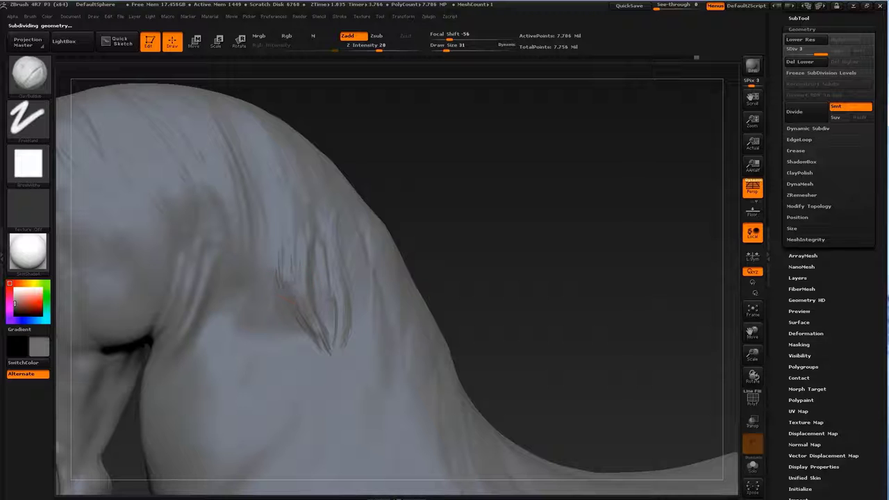
left_click_drag(291, 326, 283, 194)
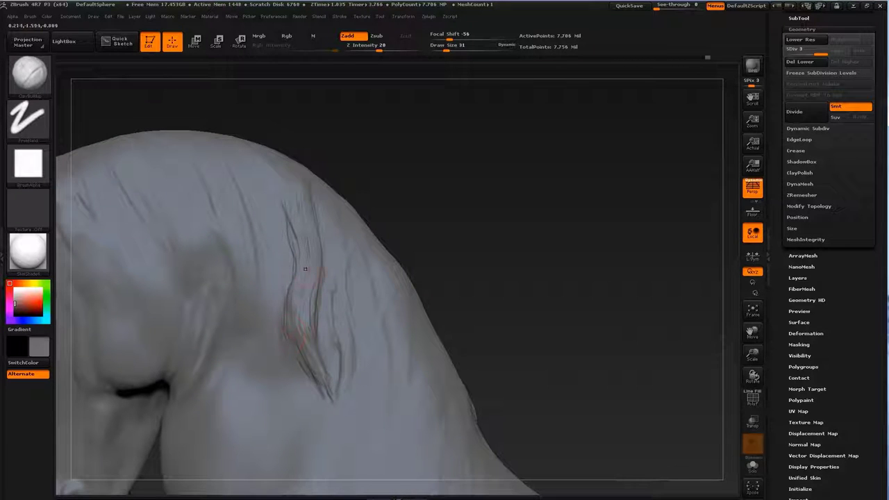
left_click_drag(351, 309, 345, 221)
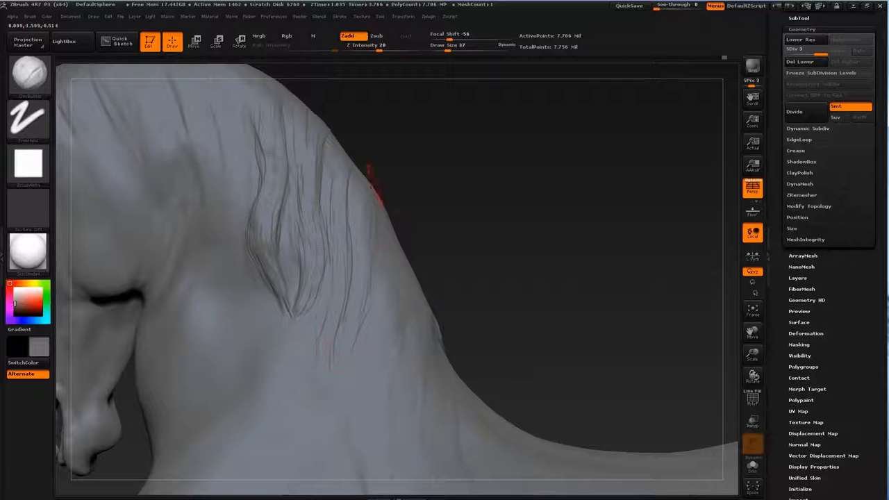
left_click_drag(381, 311, 367, 217, "alt")
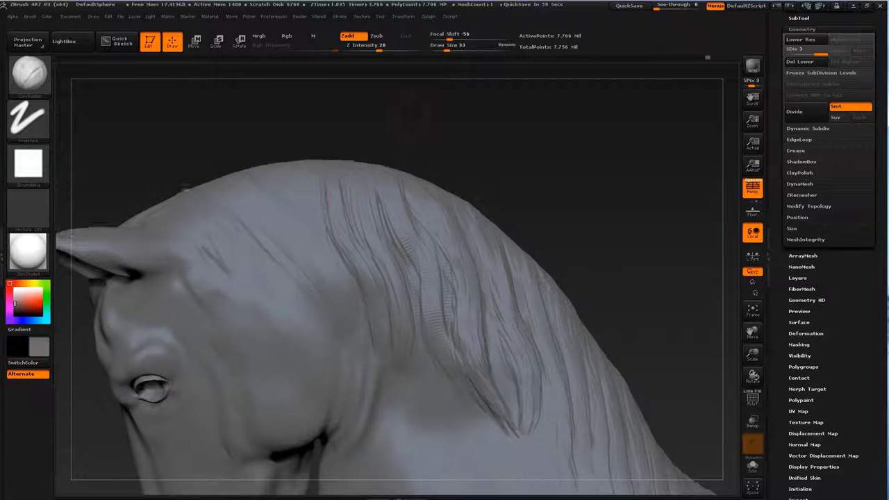
- Reduce the brush to about 20–22 and turn the head to show the ear
key("s")
left_click_drag(327, 172, 347, 172)
key("s")
left_click_drag(423, 279, 406, 278)
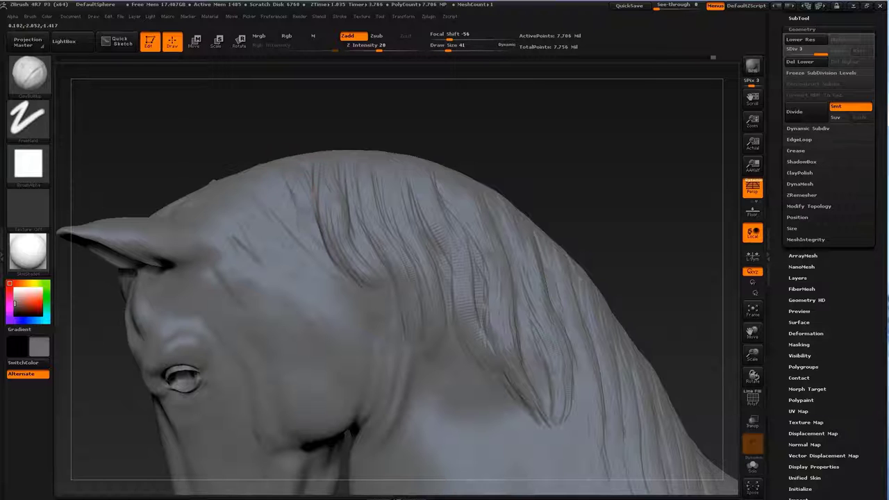
key("s")
left_click_drag(375, 309, 351, 309)
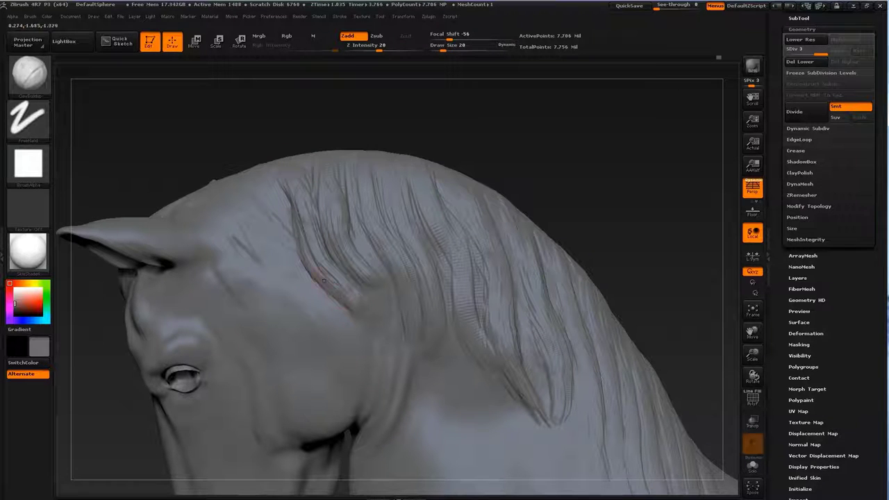
left_click_drag(322, 280, 549, 149)
left_click_drag(725, 125, 333, 208)
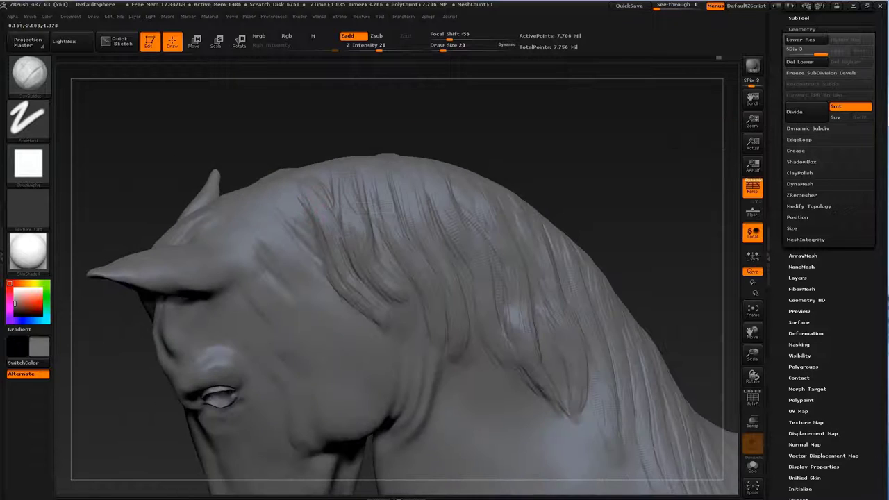
mouse_move(285, 222)
left_mouse_down()
mouse_move(234, 129)
mouse_move(260, 206)
left_mouse_up()
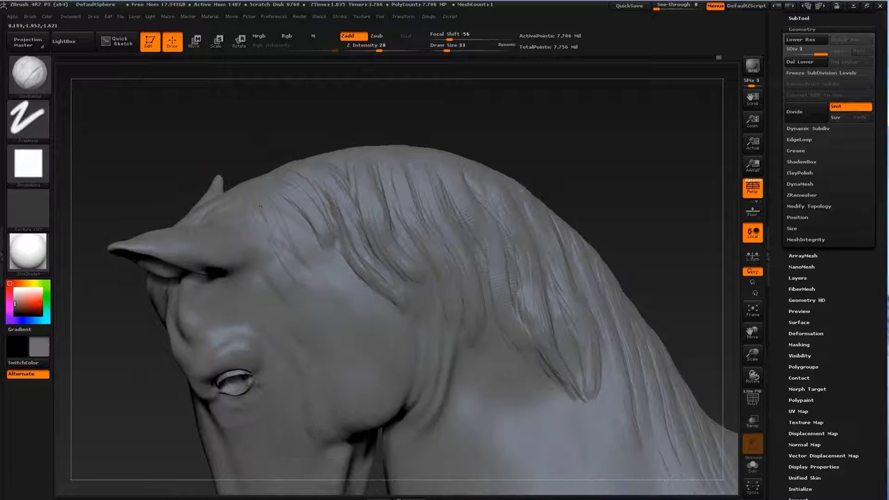
key("bracketleft")
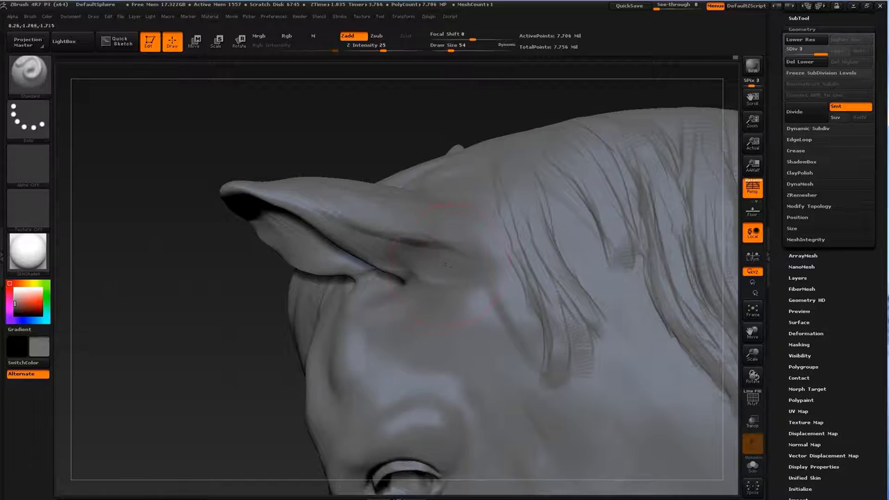
- Deepen the ear crease, then switch to the Standard brush with a dotted stroke
left_click_drag(375, 233, 427, 246)
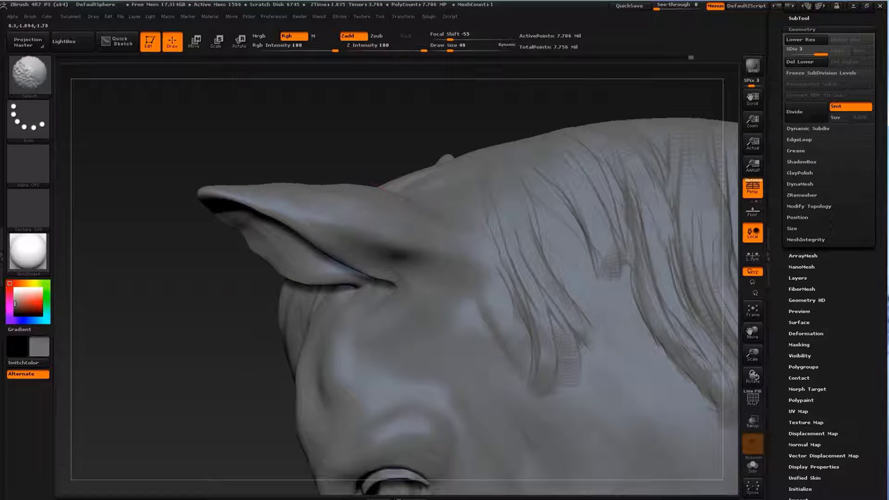
key("b")
key("c")
key("b")
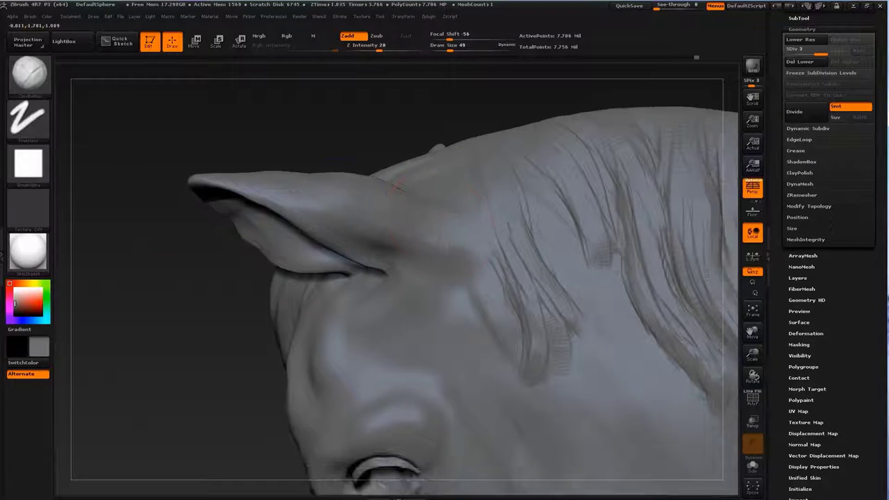
key("b")
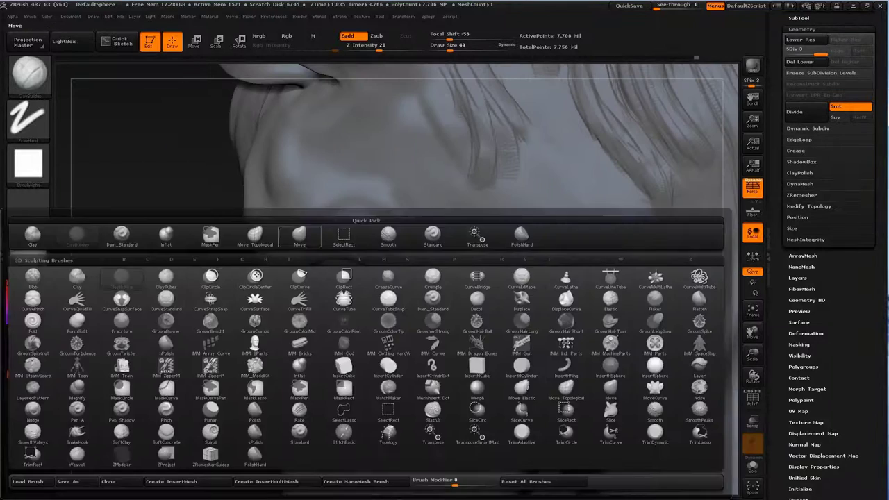
key("s")
key("t")
- Reshape the forehead hair strands with a clay-building brush
key("b")
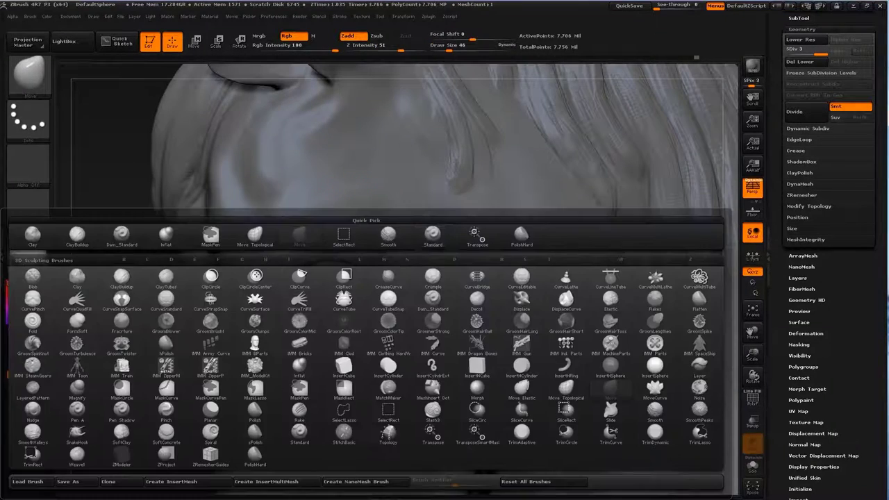
key("i")
key("n")
key("b")
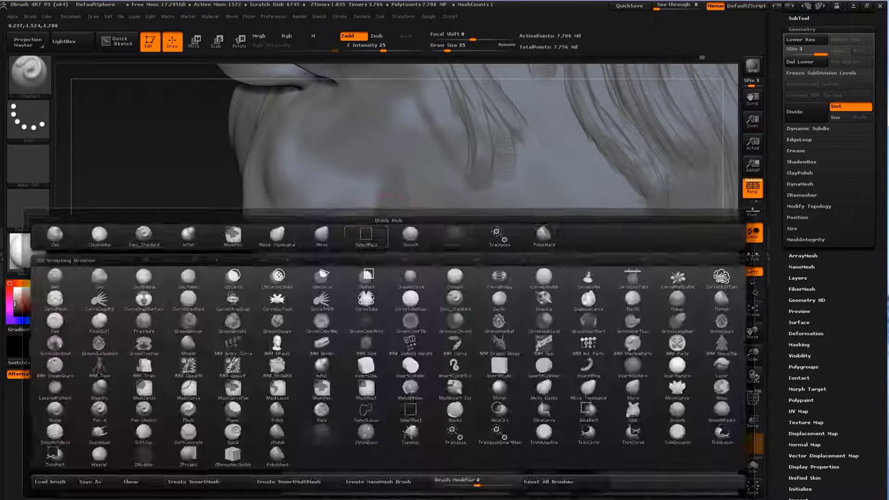
key("c")
key("b")
mouse_move(337, 205)
left_mouse_down()
mouse_move(325, 154)
mouse_move(361, 242)
left_mouse_up()
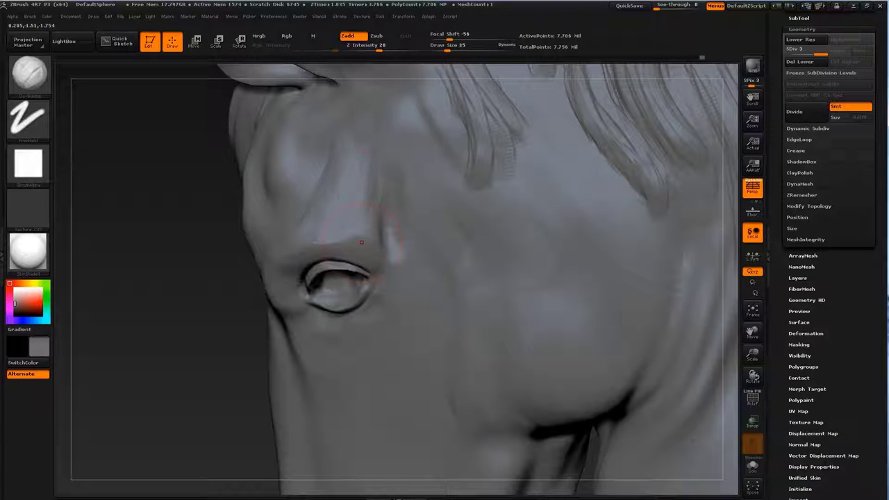
- Set the brush size to 16 and carve a sharp line at the eye's outer corner
left_click_drag(139, 312, 104, 313)
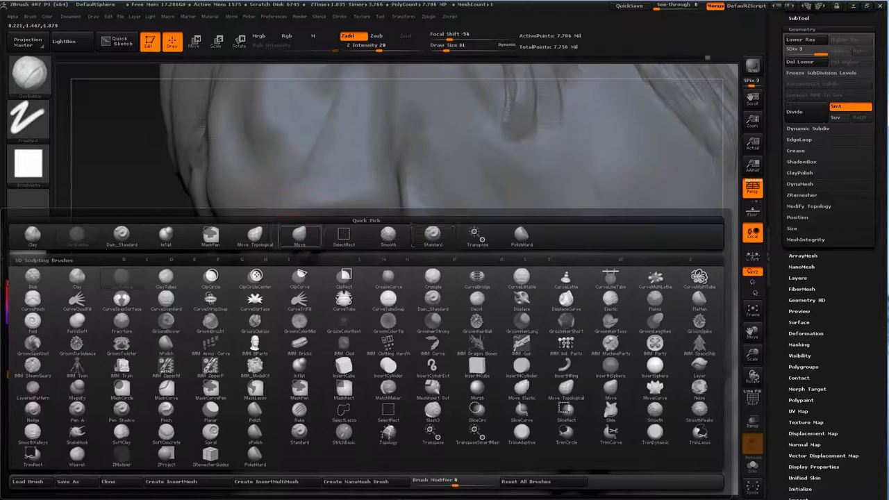
type("bsts16")
key("Return")
left_click_drag(297, 251, 258, 244)
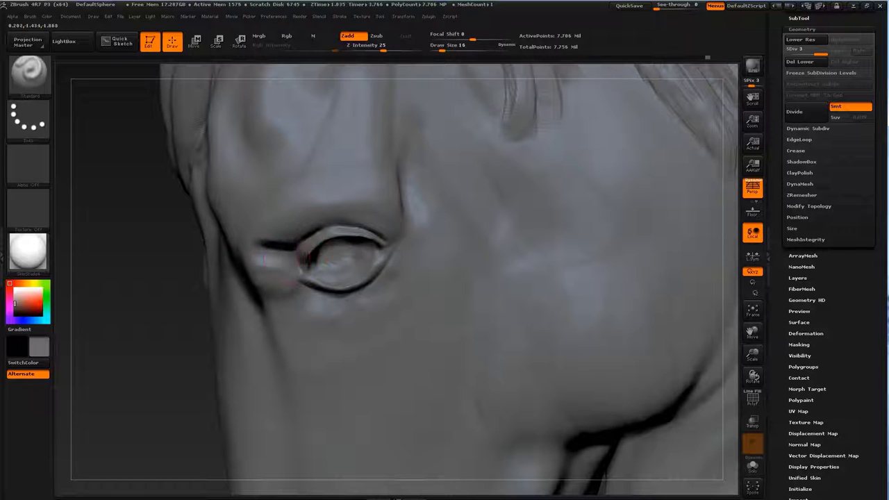
left_click_drag(118, 312, 122, 285)
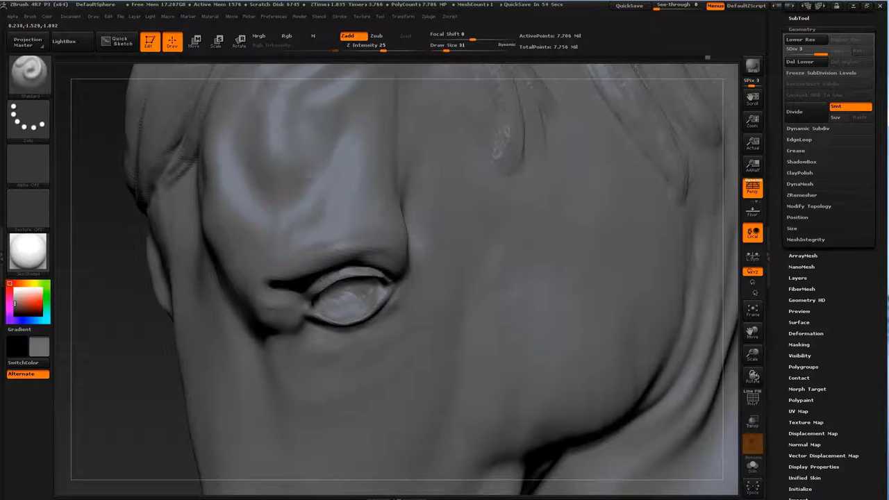
left_click_drag(331, 161, 298, 212)
- Refine the eye socket and cheek, checking the mesh geometry options
key("s")
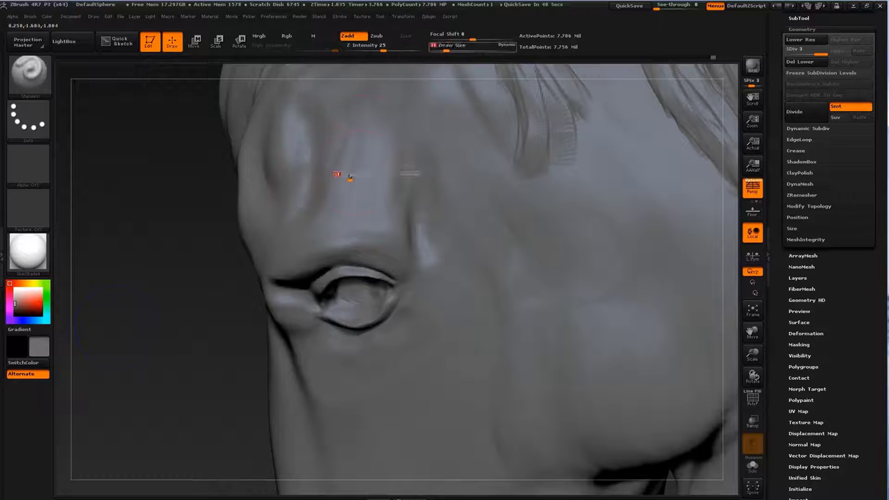
left_click_drag(174, 264, 411, 187)
key("s")
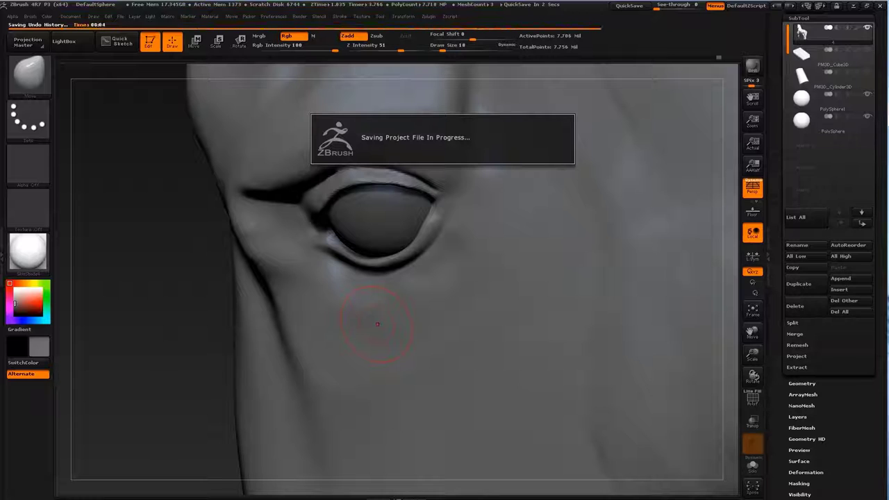
left_click(801, 246)
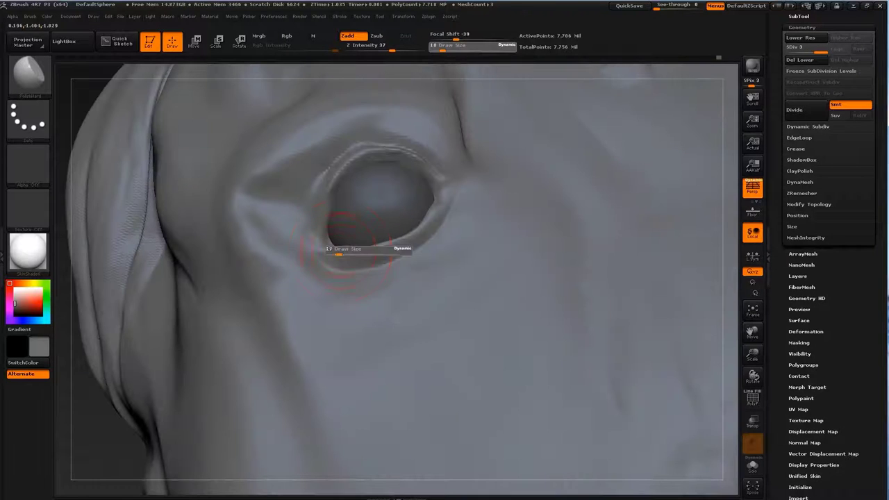
left_click_drag(126, 403, 338, 270)
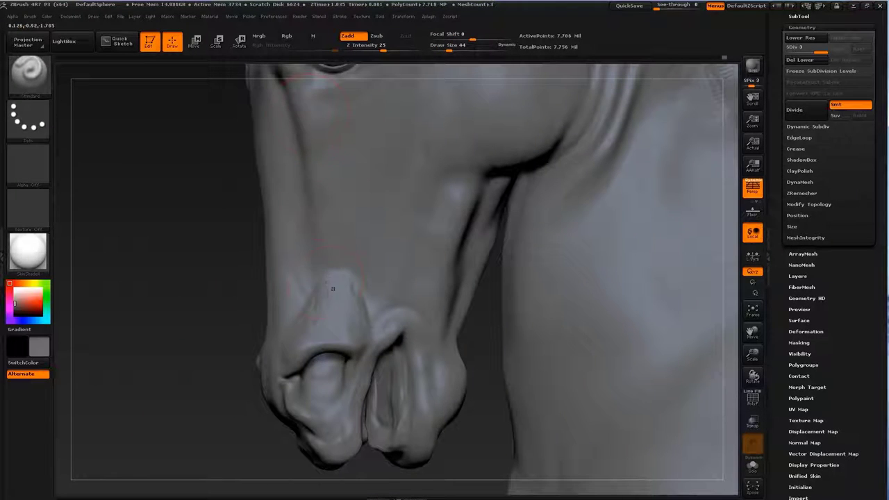
- Reshape the head at subdivision level 1 with the Move Topological brush at size 112
key("shift+d")
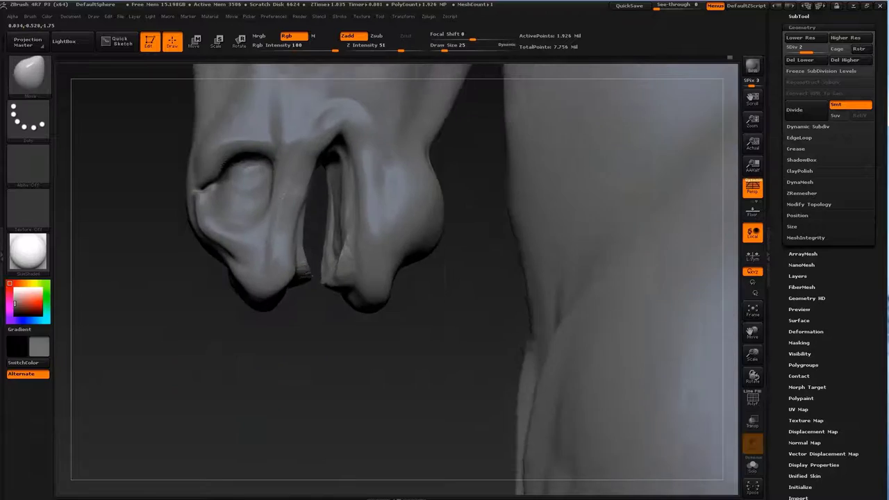
key("b")
key("shift+d")
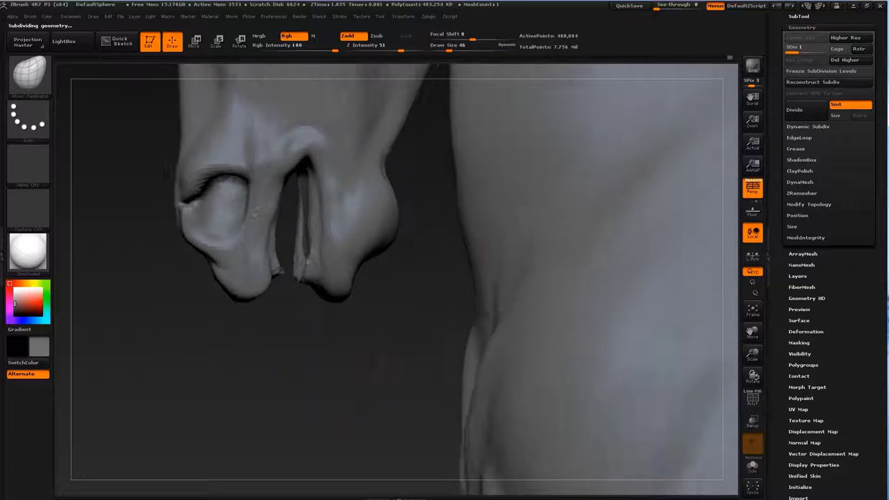
key("s")
left_click_drag(324, 318, 361, 317)
left_click_drag(451, 347, 486, 208)
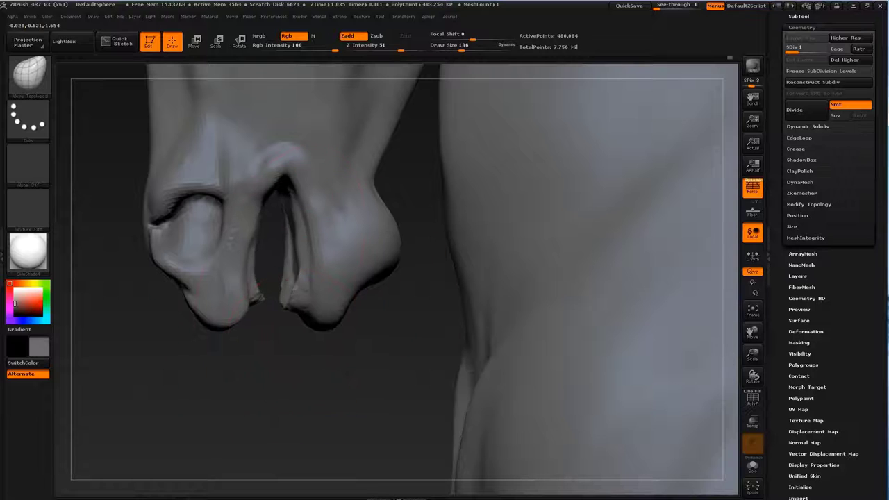
key("d")
- Try the Standard brush at sizes 16 and 25, then set the Move brush to 23
key("b")
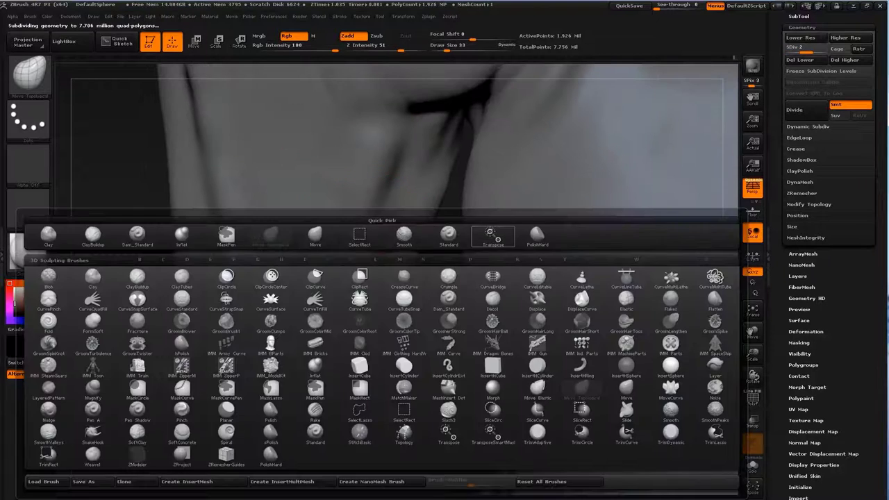
key("s")
key("t")
key("bracketleft")
key("bracketleft")
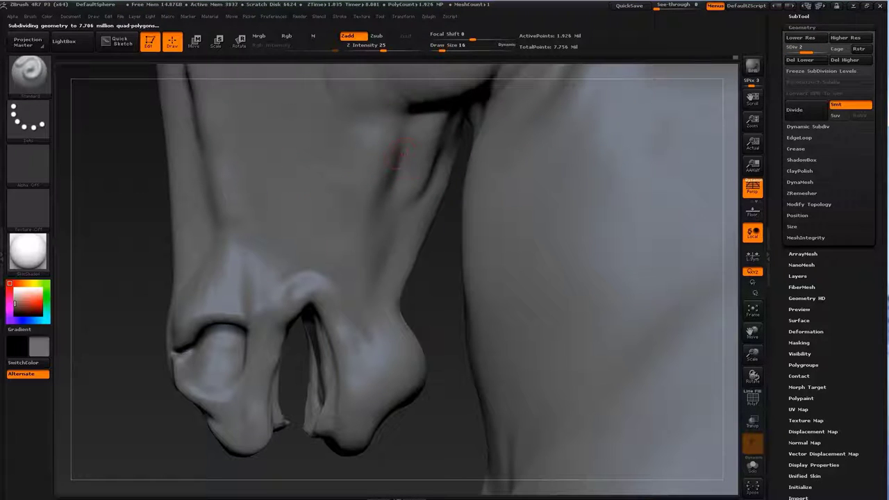
key("bracketright")
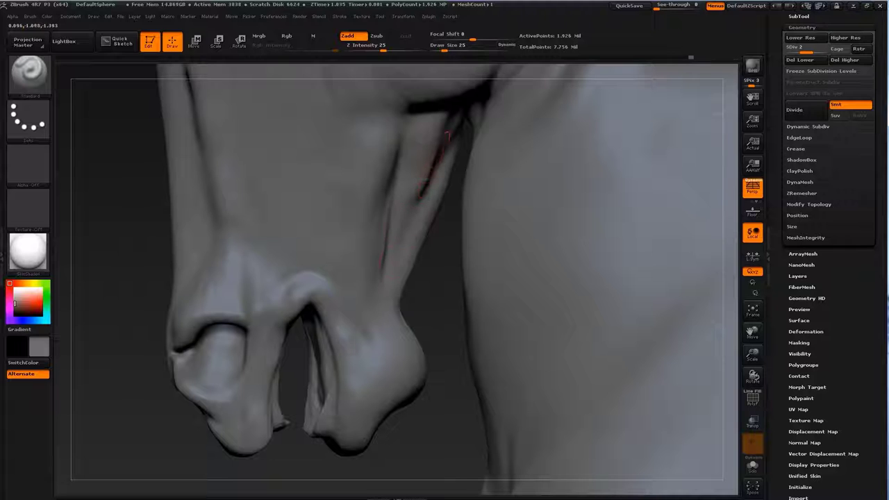
key("b")
key("m")
key("v")
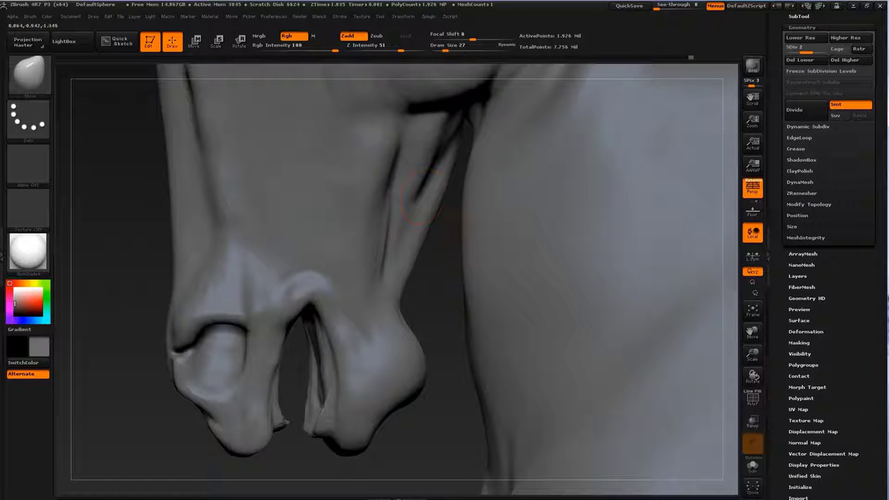
type("bst")
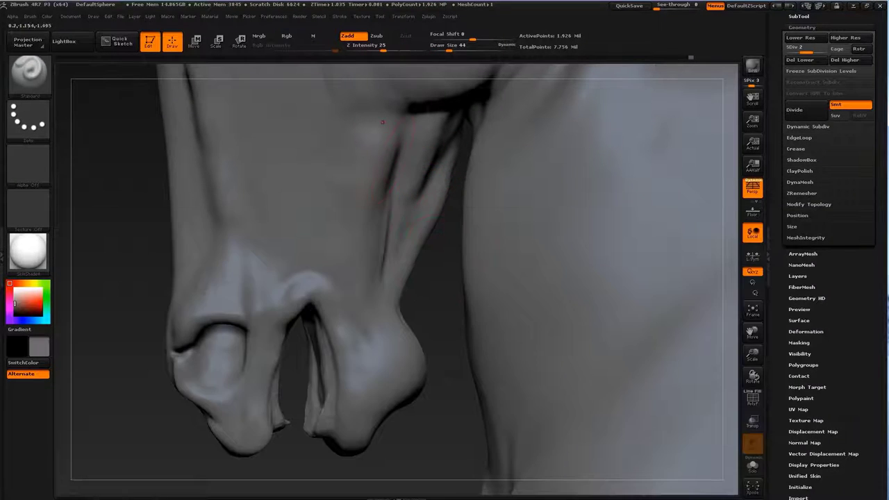
type("s23")
key("Return")
- Nudge the muzzle with the Move brush, then return to the Standard brush
left_click_drag(357, 151, 417, 208)
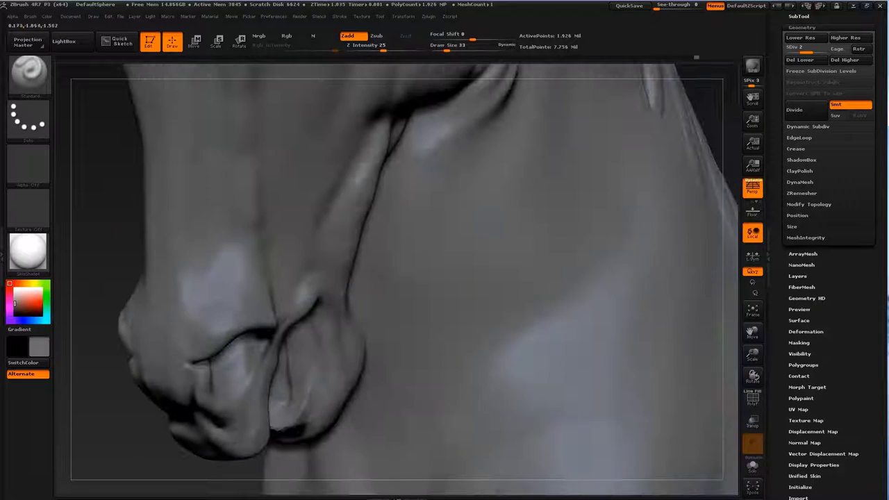
key("b")
key("m")
key("v")
left_click_drag(377, 149, 379, 175)
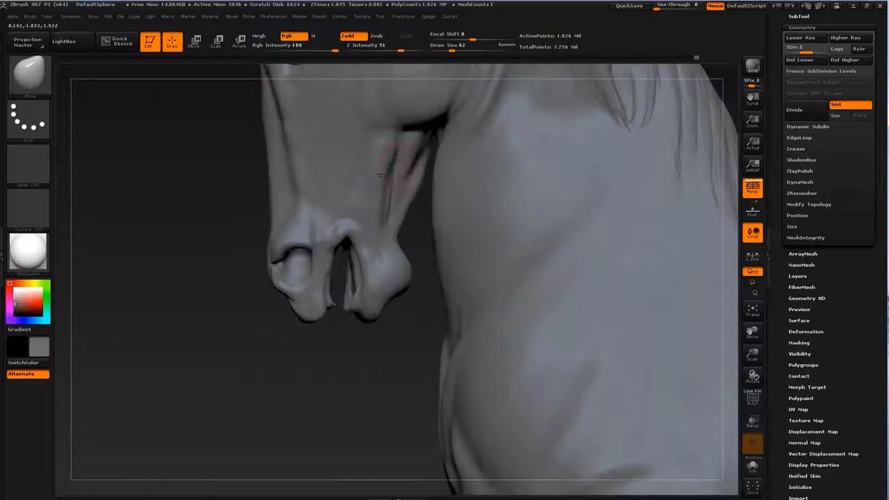
key("b")
key("s")
key("t")
- Orbit and zoom around the neck and jaw to reach the ear and mane
left_click_drag(326, 209, 339, 229)
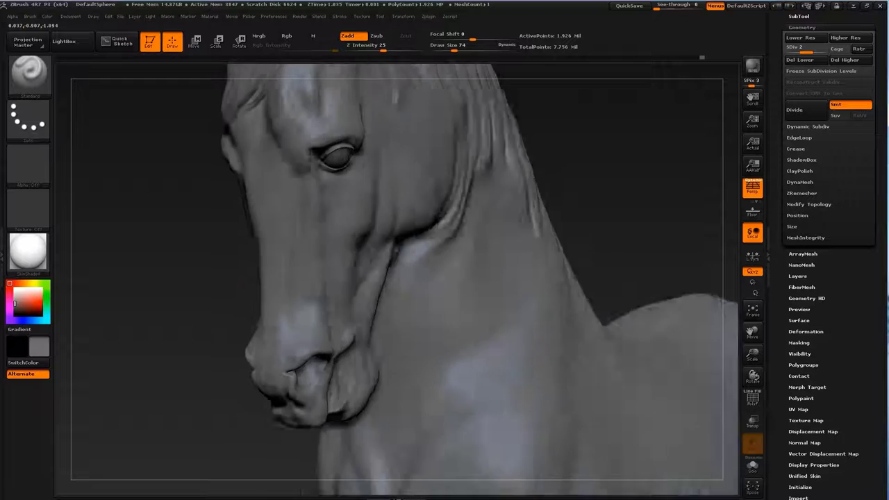
mouse_move(340, 233)
left_mouse_down()
mouse_move(437, 333)
mouse_move(410, 274)
left_mouse_up()
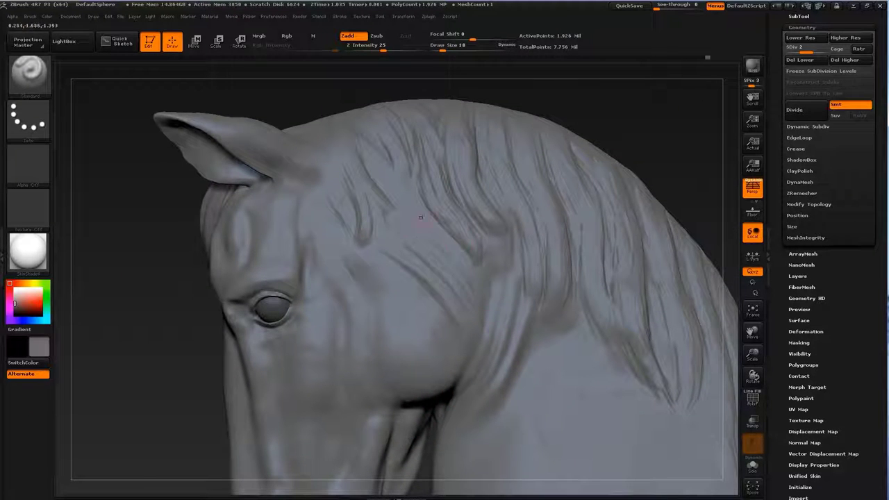
left_click_drag(424, 226, 388, 322)
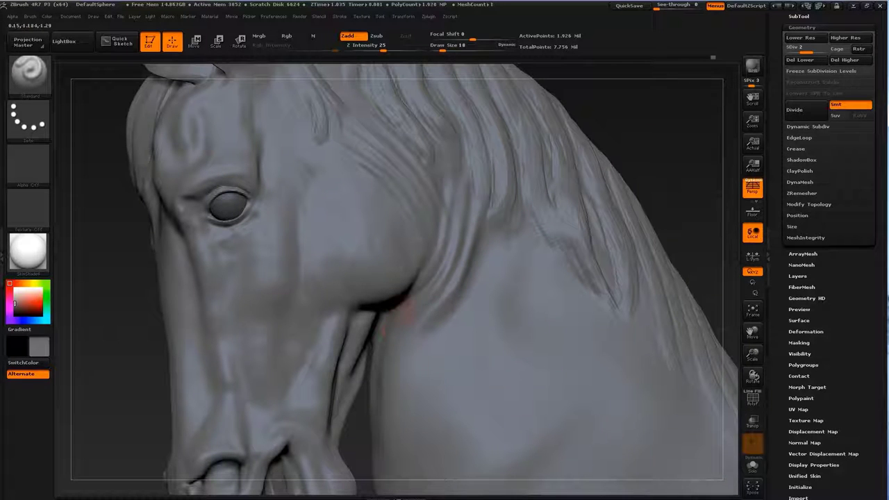
left_click_drag(427, 316, 391, 330)
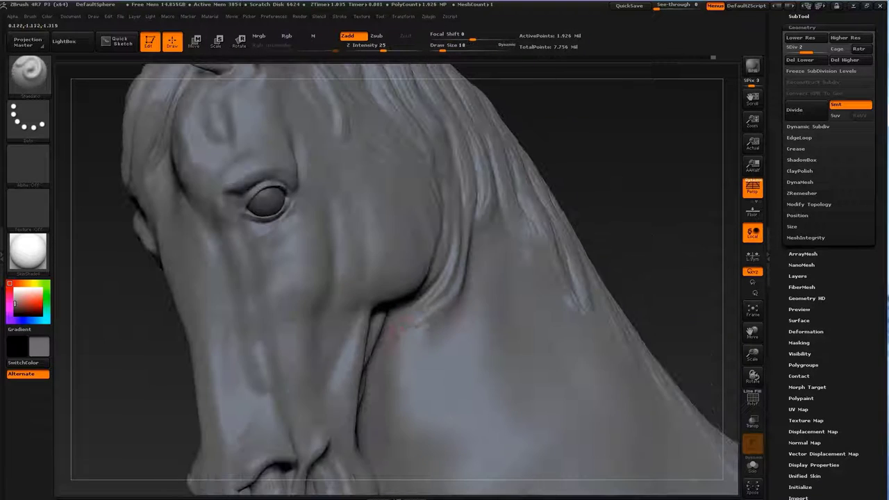
key("f")
left_click_drag(442, 314, 395, 224)
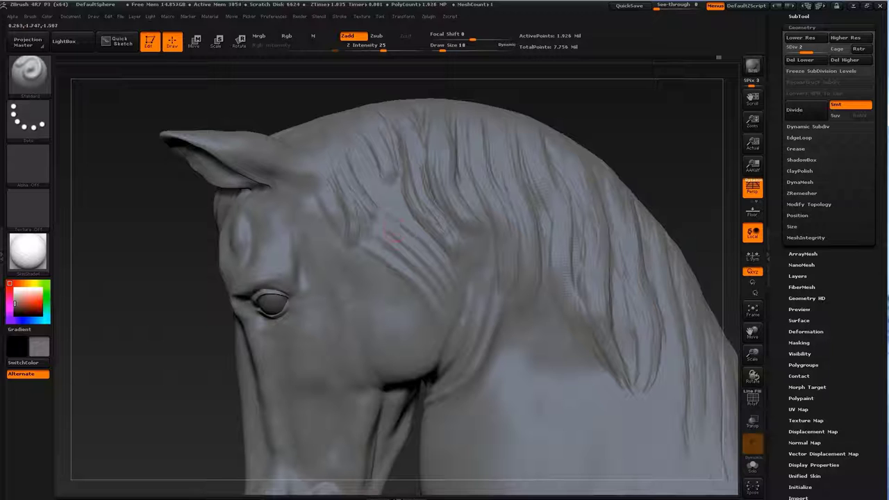
- Select the Move brush and frame the horse, zooming in on the mane and neck
key("f")
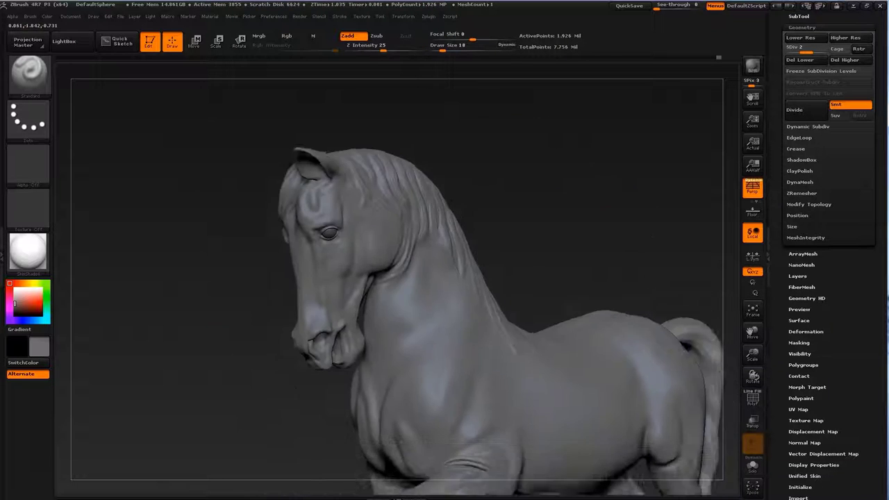
mouse_move(436, 307)
left_mouse_down()
mouse_move(442, 324)
mouse_move(463, 286)
left_mouse_up()
key("b")
key("m")
key("v")
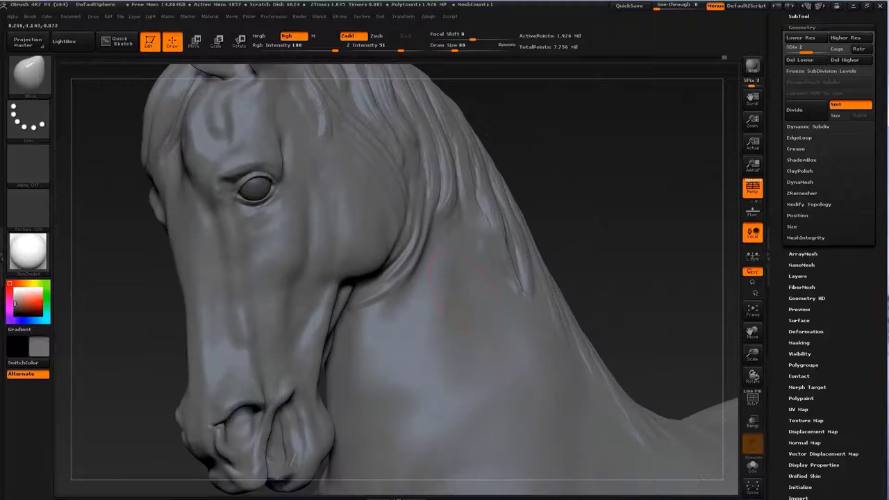
key("f")
mouse_move(444, 312)
left_mouse_down()
mouse_move(596, 229)
mouse_move(486, 304)
mouse_move(436, 303)
mouse_move(411, 257)
left_mouse_up()
- Carve separations between mane strands at the neck with Dam_Standard
key("b")
key("d")
key("s")
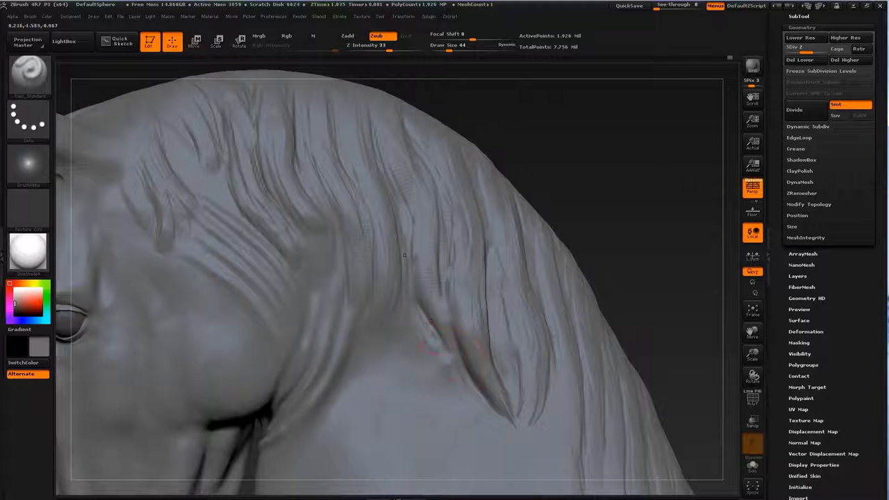
left_click_drag(449, 354, 407, 230)
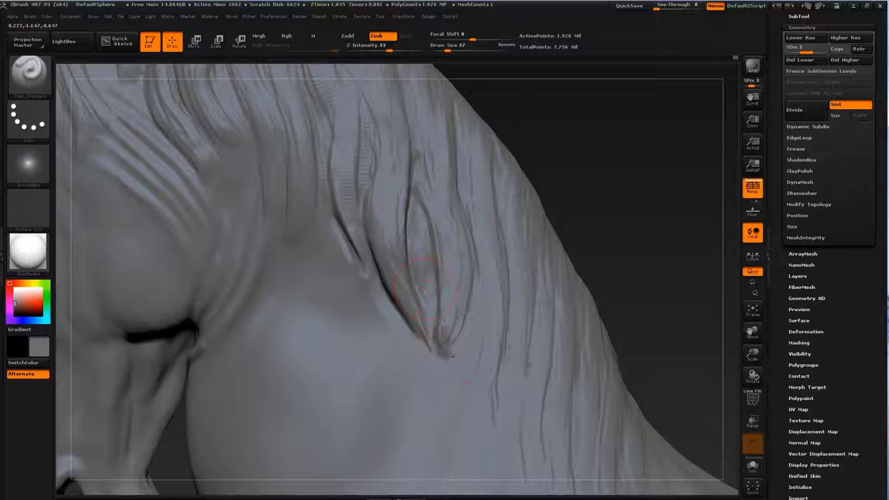
left_click_drag(450, 310, 471, 286)
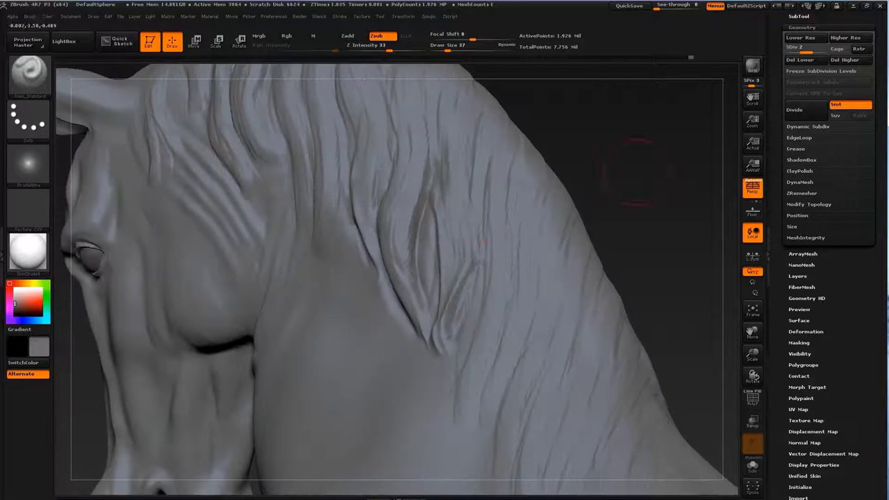
mouse_move(635, 170)
left_mouse_down("alt")
mouse_move(555, 208)
mouse_move(535, 135)
mouse_move(347, 358)
left_mouse_up("alt")
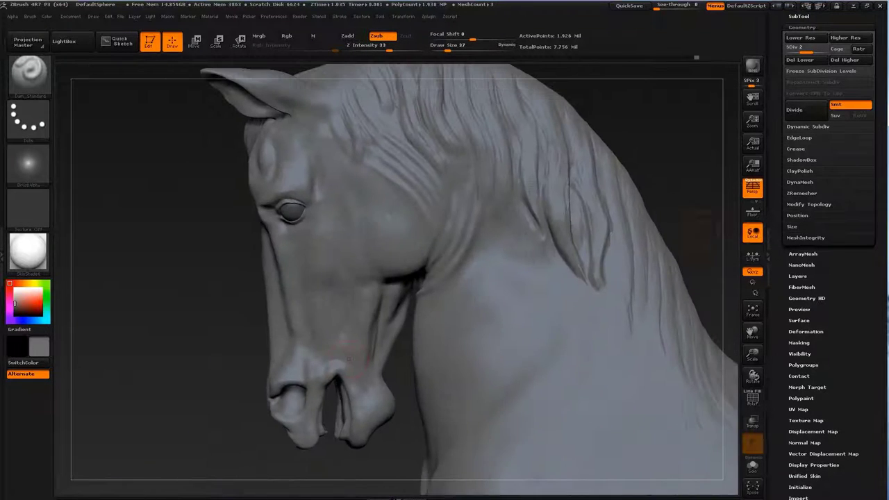
- Return to the Standard brush and zoom in on the horse's legs
key("b")
key("s")
key("t")
left_click_drag(159, 312, 184, 305)
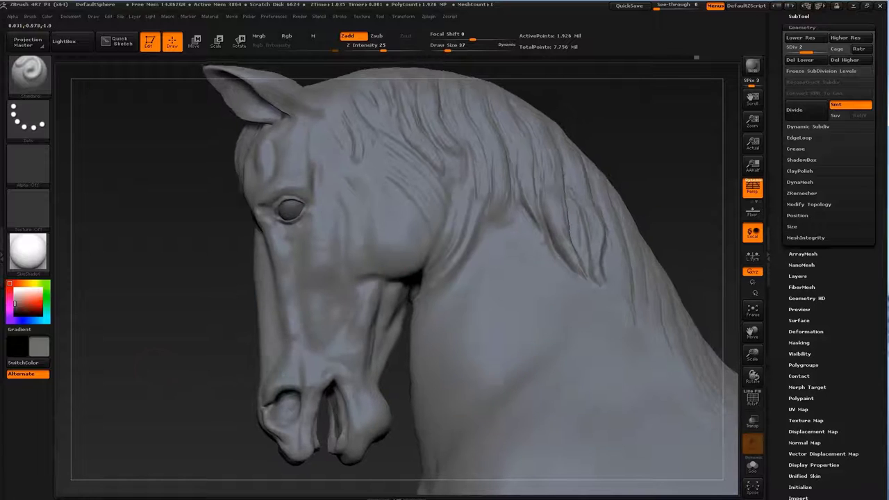
left_click_drag(569, 291, 562, 139, "alt")
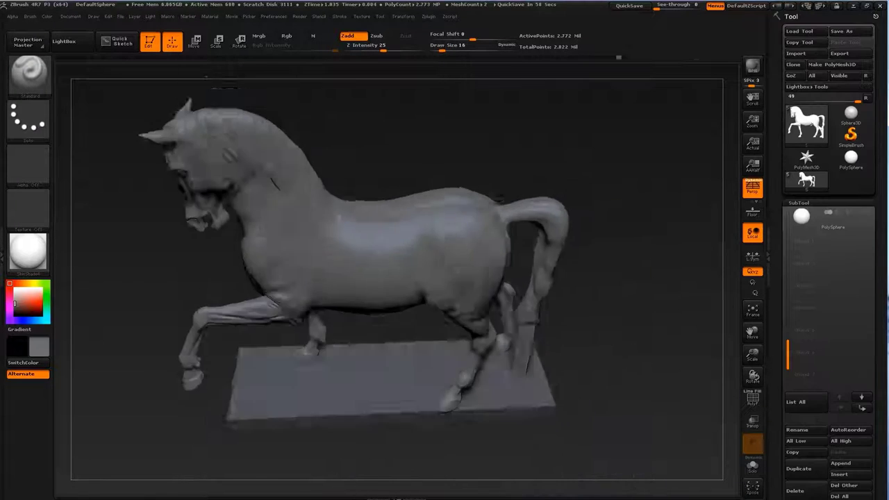
left_click_drag(417, 277, 362, 207, "alt")
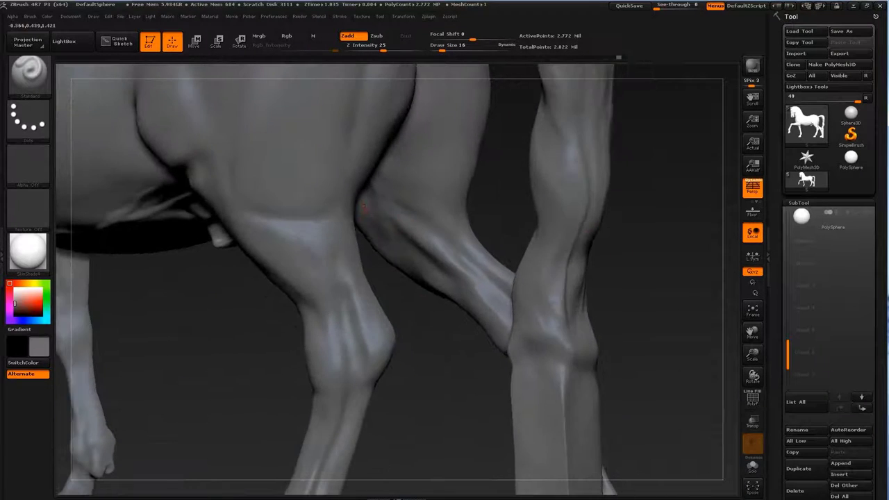
- Shrink the brush slightly and reframe the horse and pedestal from a low three-quarter leg view
mouse_move(667, 277)
left_mouse_down()
mouse_move(694, 271)
mouse_move(680, 278)
mouse_move(569, 264)
left_mouse_up()
key("[")
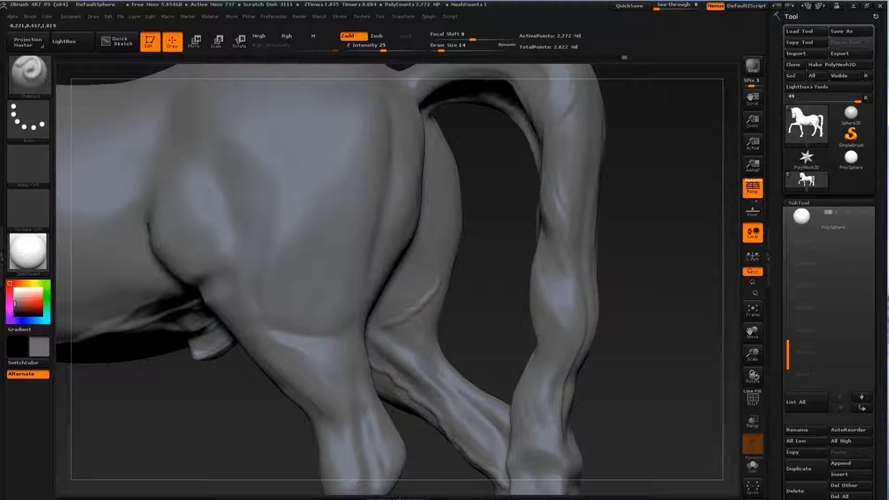
left_click_drag(422, 298, 422, 317, "alt")
mouse_move(422, 245)
left_mouse_down("alt")
mouse_move(396, 274)
mouse_move(385, 268)
left_mouse_up("alt")
mouse_move(590, 277)
left_mouse_down()
mouse_move(632, 236)
mouse_move(667, 278)
mouse_move(591, 292)
left_mouse_up()
- Zoom into the hind leg and reduce Draw Size from 116 to 90
mouse_move(312, 299)
left_mouse_down("alt")
mouse_move(288, 293)
mouse_move(305, 302)
mouse_move(284, 303)
left_mouse_up("alt")
key("s")
mouse_move(285, 303)
left_mouse_down("alt")
mouse_move(313, 313)
mouse_move(327, 337)
mouse_move(308, 312)
mouse_move(361, 291)
mouse_move(389, 299)
mouse_move(407, 268)
mouse_move(402, 278)
mouse_move(288, 286)
mouse_move(460, 353)
mouse_move(552, 284)
mouse_move(313, 196)
mouse_move(60, 287)
mouse_move(69, 264)
mouse_move(416, 278)
mouse_move(396, 338)
mouse_move(368, 308)
mouse_move(404, 310)
mouse_move(389, 314)
mouse_move(387, 303)
mouse_move(389, 312)
left_mouse_up("alt")
key("s")
key("s")
key("s")
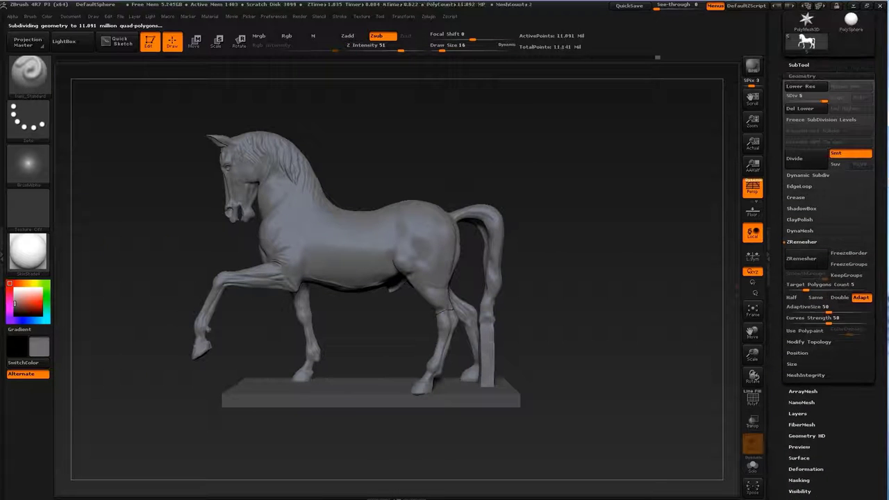
- Frame a close-up of the horse's raised foreleg
right_click_drag(445, 389, 449, 329, "alt")
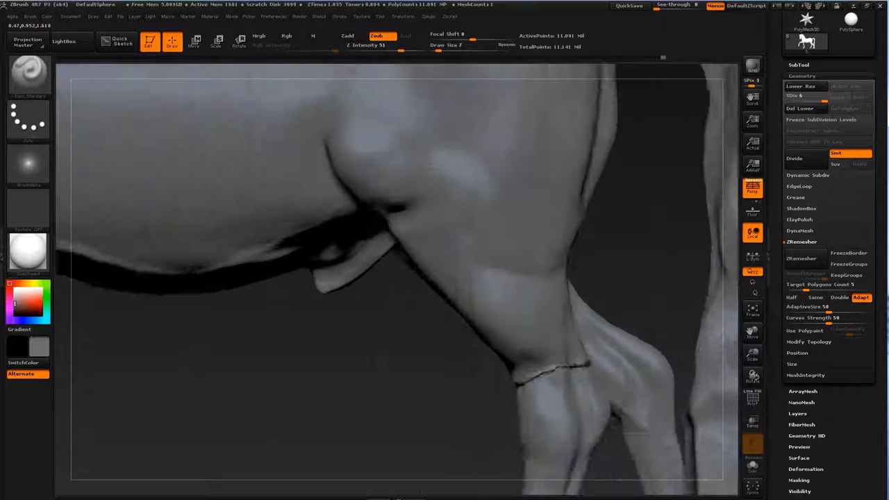
right_click_drag(389, 300, 381, 302, "alt")
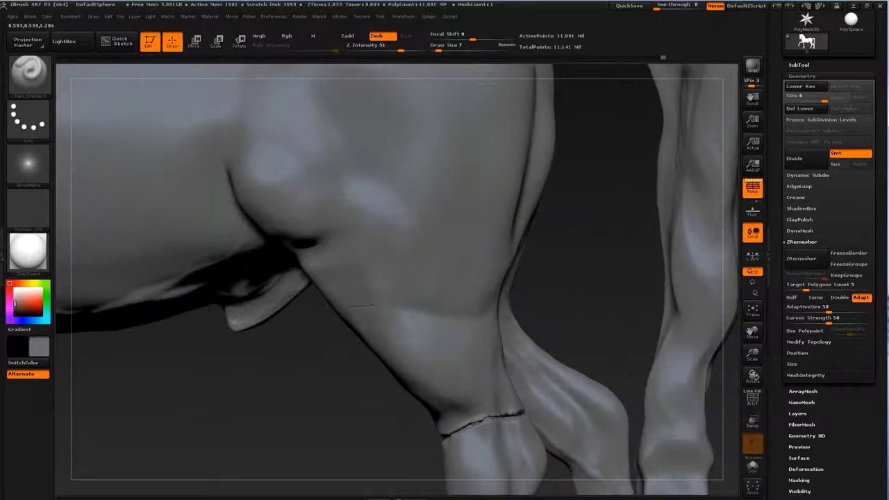
mouse_move(444, 305)
right_mouse_down()
mouse_move(486, 311)
mouse_move(486, 292)
mouse_move(466, 272)
mouse_move(430, 319)
mouse_move(444, 292)
right_mouse_up()
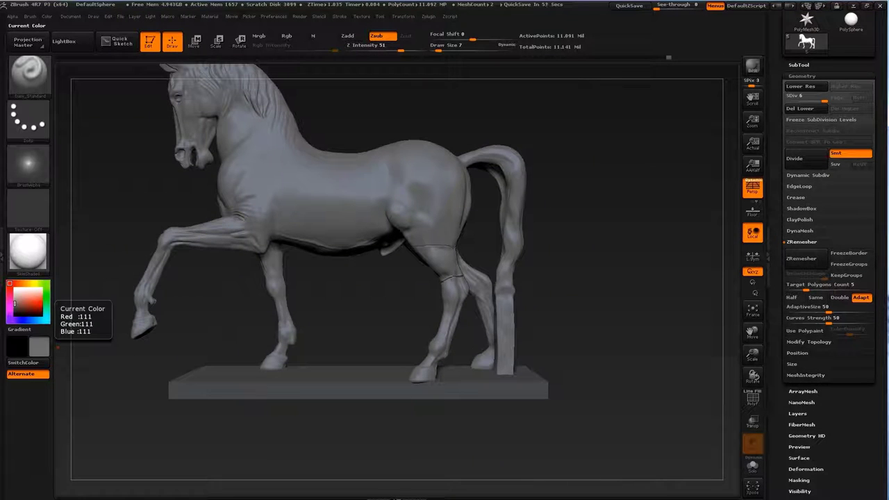
mouse_move(208, 347)
right_mouse_down("alt")
mouse_move(369, 359)
mouse_move(300, 315)
right_mouse_up("alt")
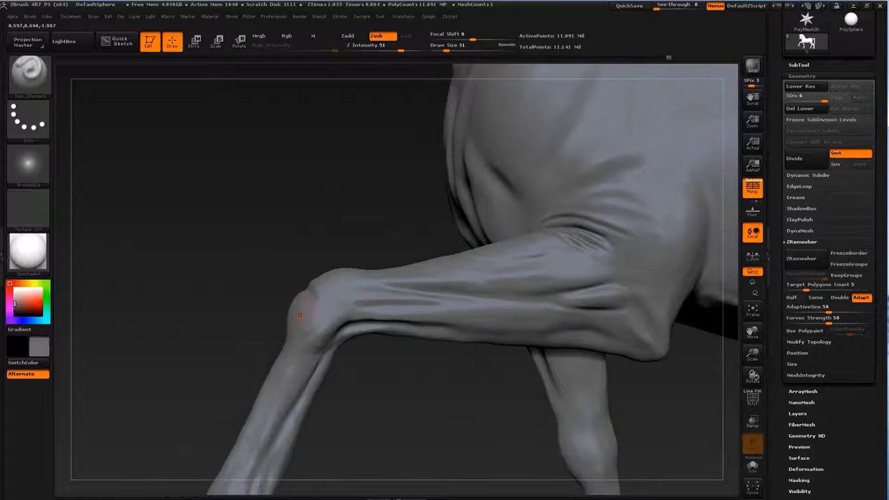
- Switch to the Dam_Standard brush with Draw Size 8 and Z Intensity 57
type("u19")
type("bst")
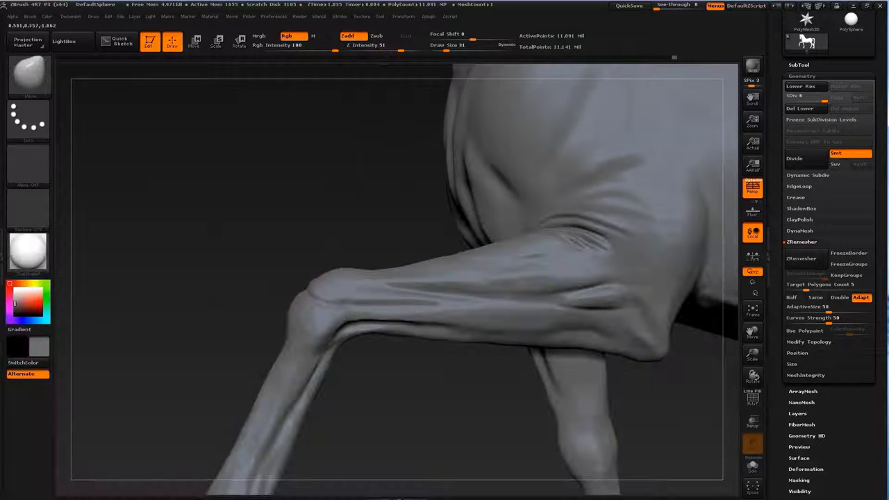
key("bracketleft")
key("bracketleft")
key("bracketleft")
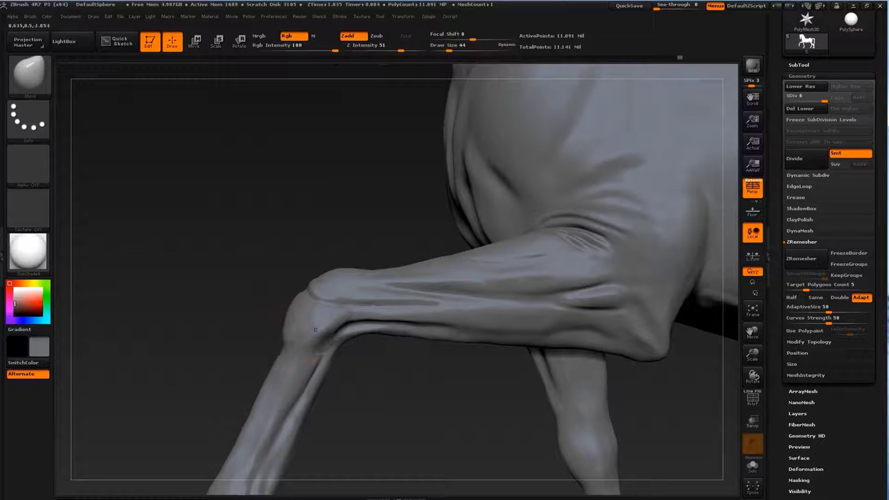
key("b")
key("d")
key("s")
key("s")
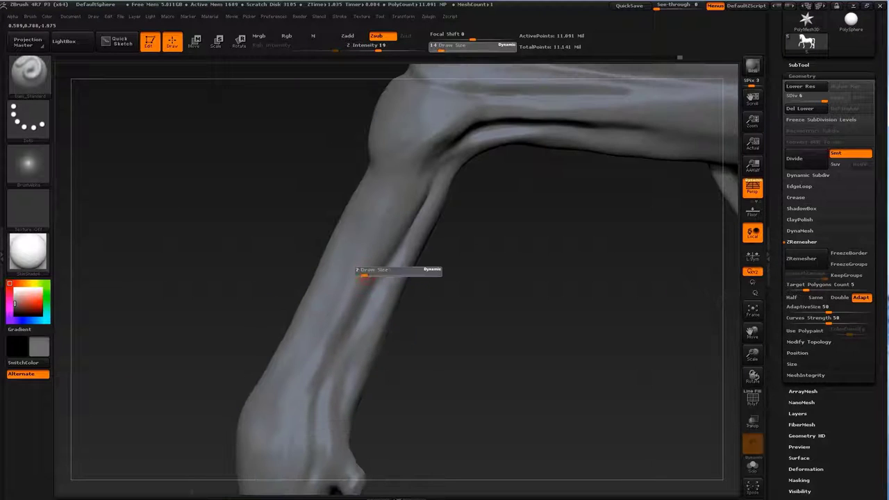
left_click(358, 275)
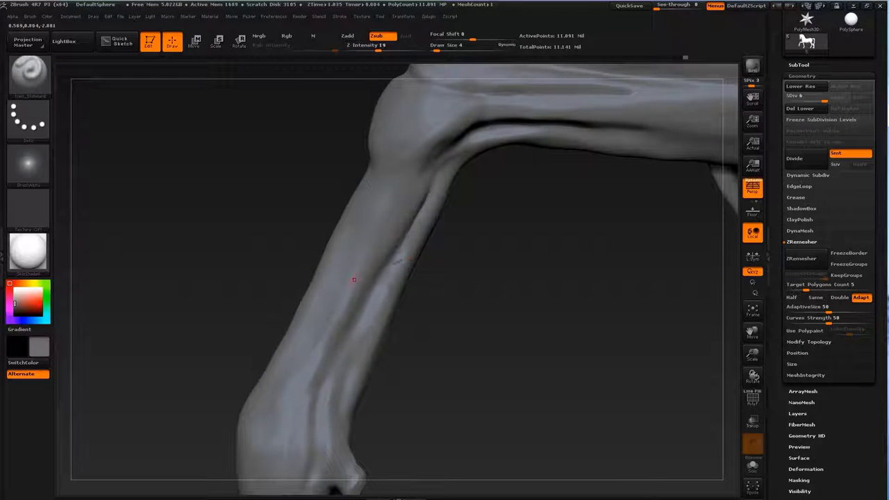
key("u")
key("s")
left_click(401, 263)
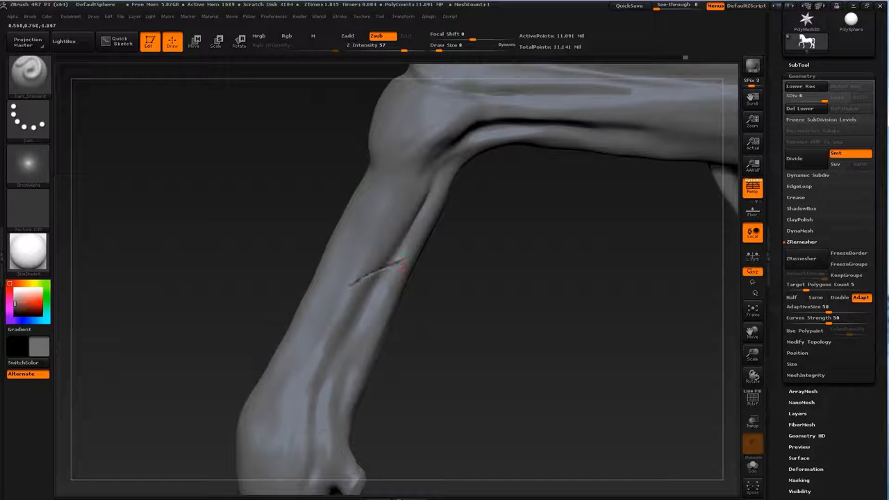
- Rotate the view so the bent foreleg and forearm crease fill the centre
left_click_drag(486, 312, 444, 326)
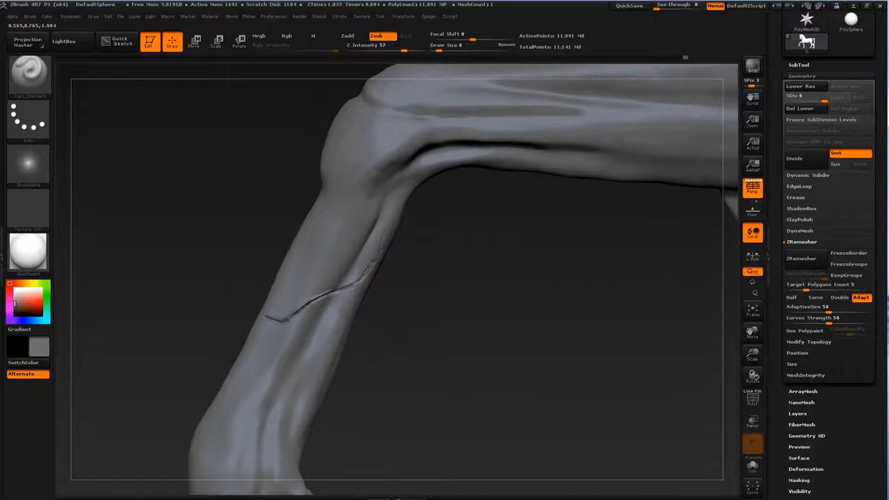
left_click_drag(432, 199, 381, 165)
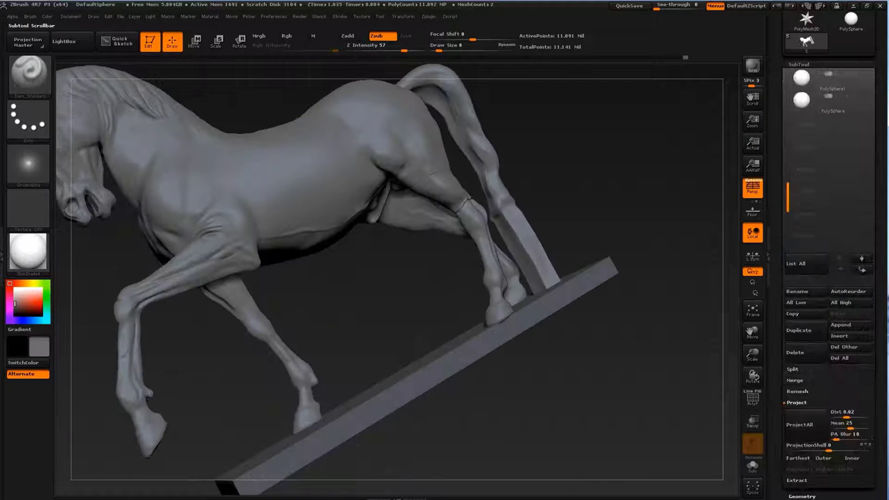
left_click_drag(363, 343, 416, 292)
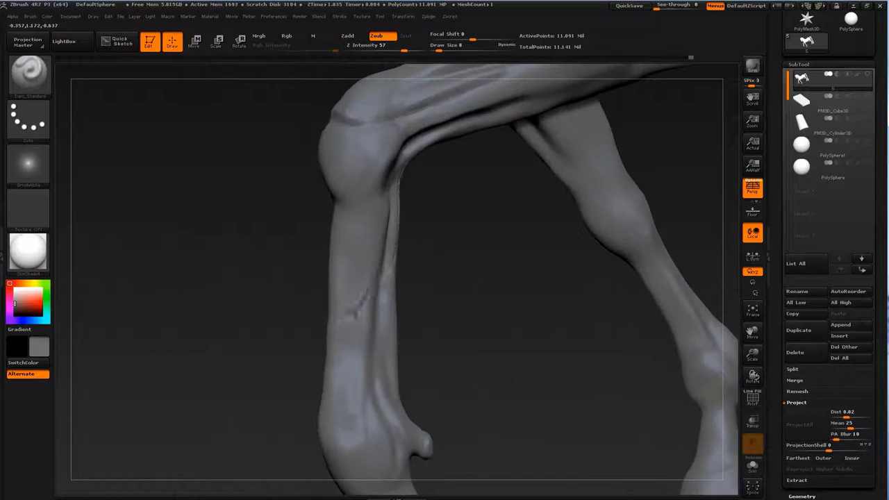
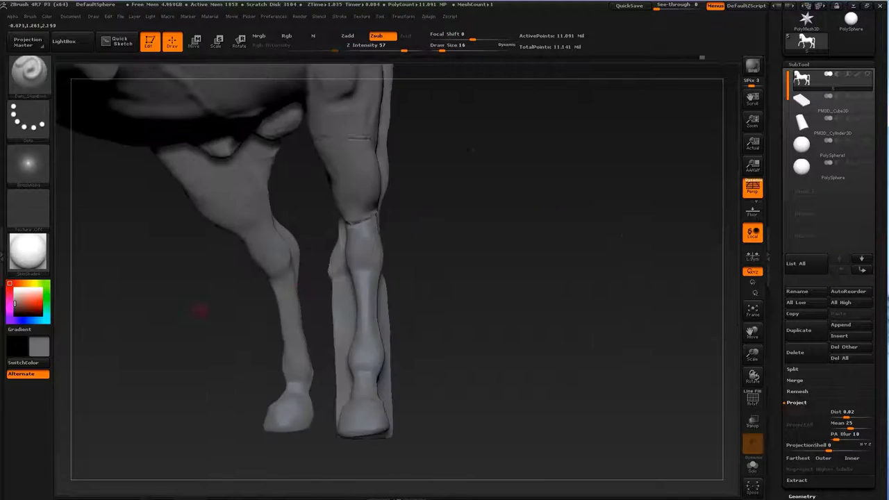
- Isolate the horse's head by lasso-hiding the rest of the body
key("s")
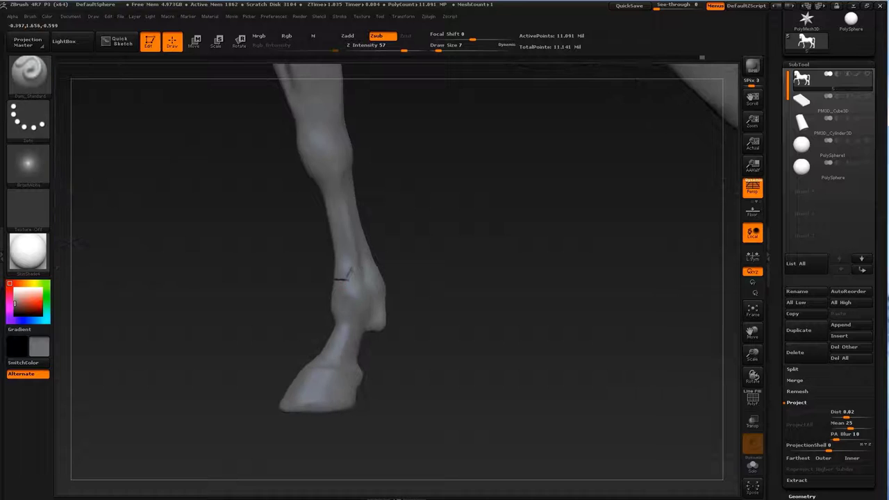
left_click_drag(350, 271, 358, 260)
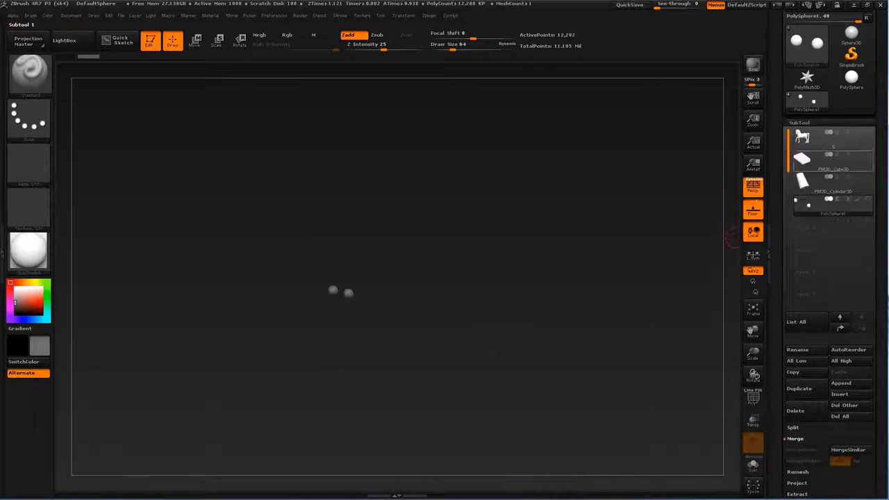
left_click_drag(294, 242, 292, 278, "ctrl+shift")
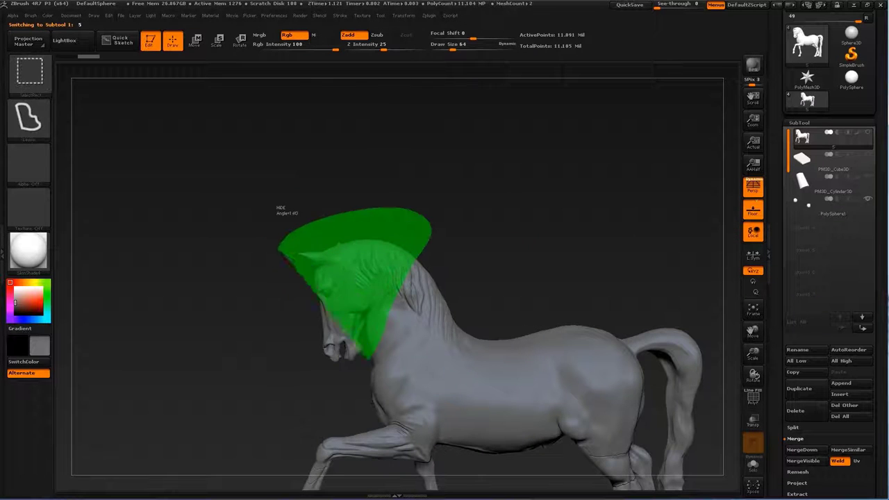
key("f")
left_click_drag(551, 311, 604, 278)
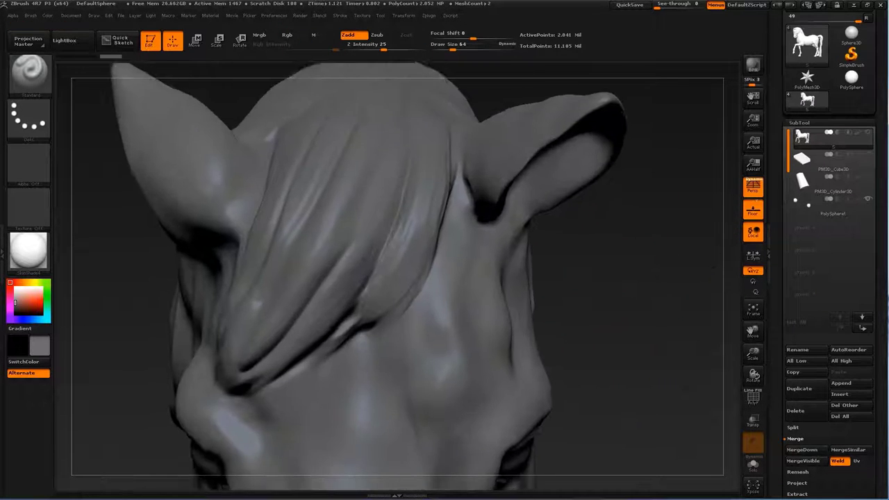
- With a smaller ClayBuildup brush, build up the lower edges of the forelock strands
key("b")
key("c")
key("b")
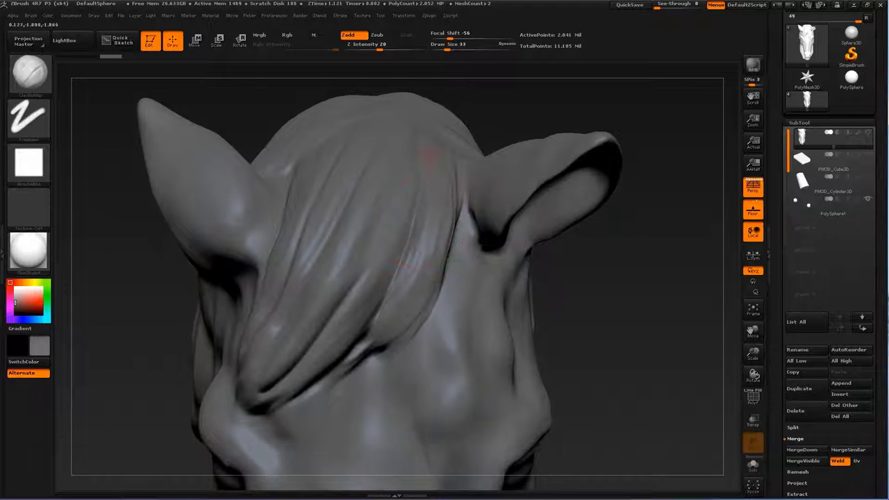
left_click_drag(431, 275, 389, 348)
key("[")
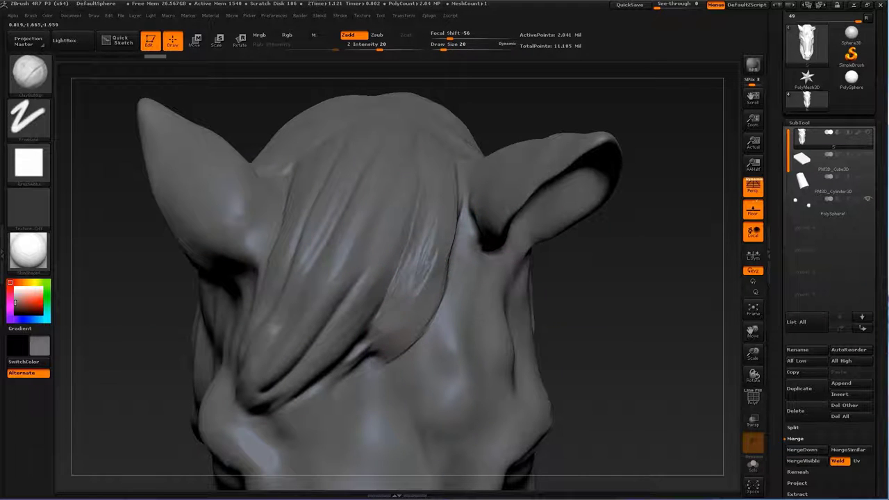
mouse_move(416, 254)
left_mouse_down()
mouse_move(399, 320)
mouse_move(414, 252)
left_mouse_up()
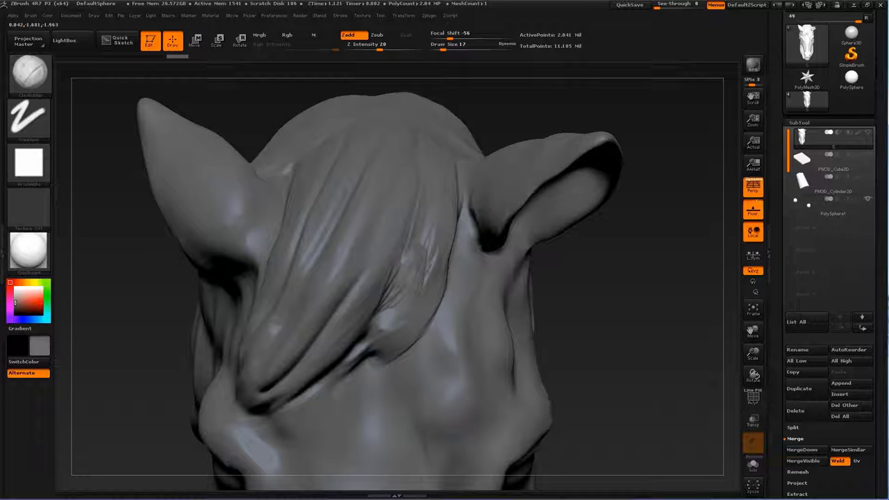
- Carve hair-strand grooves along the forelock, including subtle ones on its right side
left_click_drag(420, 227, 368, 335)
left_click_drag(402, 298, 393, 349)
left_click_drag(434, 275, 418, 326)
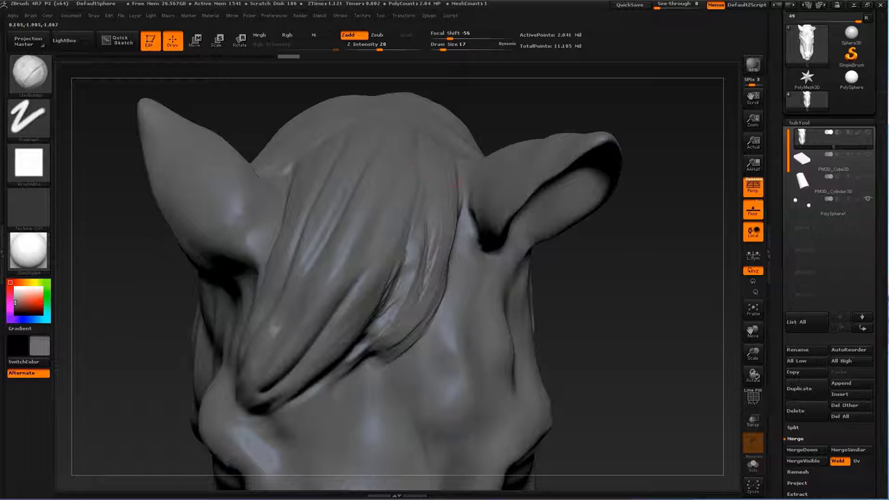
mouse_move(435, 238)
left_mouse_down()
mouse_move(435, 296)
mouse_move(420, 305)
left_mouse_up()
mouse_move(624, 389)
left_mouse_down()
mouse_move(661, 413)
mouse_move(639, 361)
mouse_move(625, 347)
mouse_move(611, 368)
mouse_move(597, 334)
left_mouse_up()
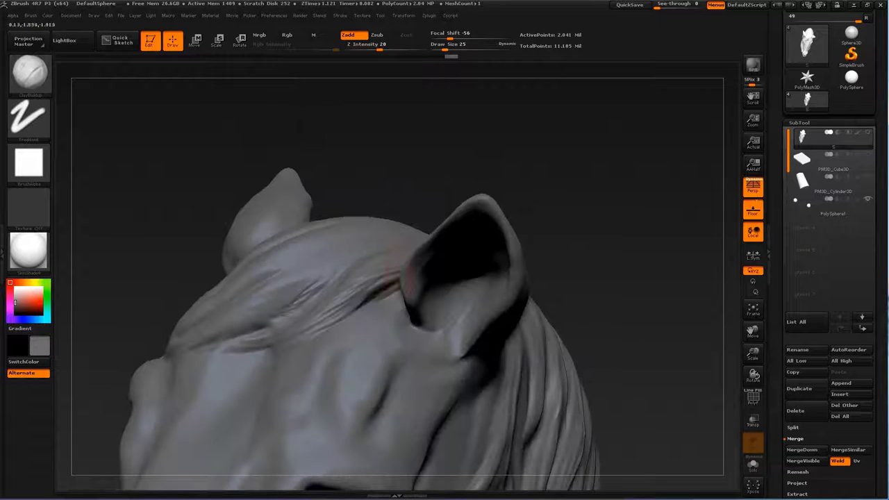
mouse_move(375, 285)
left_mouse_down()
mouse_move(425, 310)
mouse_move(475, 295)
left_mouse_up()
- Shrink the smoothing brush to 14 and inspect the forelock and ear base
key("s")
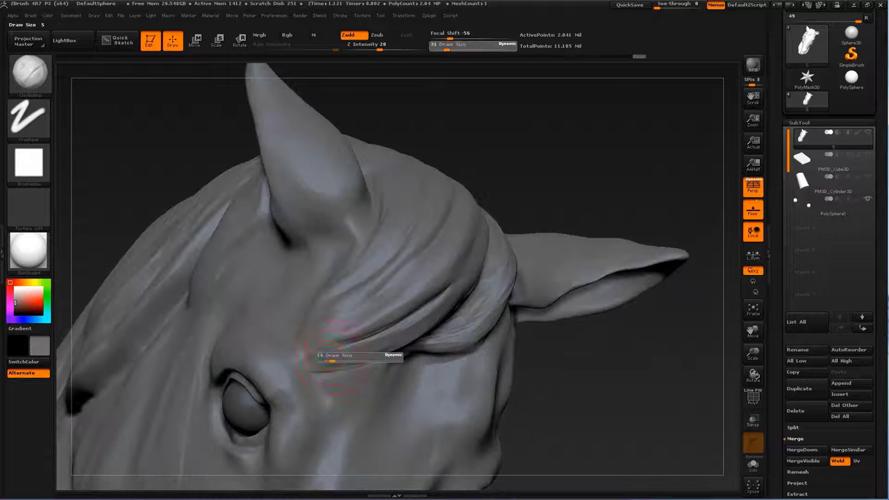
left_click_drag(327, 357, 340, 368, "shift")
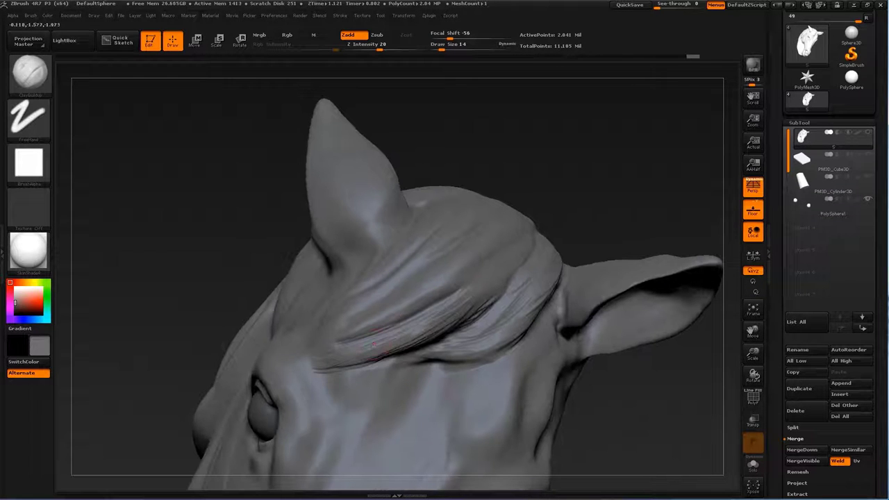
mouse_move(595, 193)
left_mouse_down()
mouse_move(486, 263)
mouse_move(367, 325)
left_mouse_up()
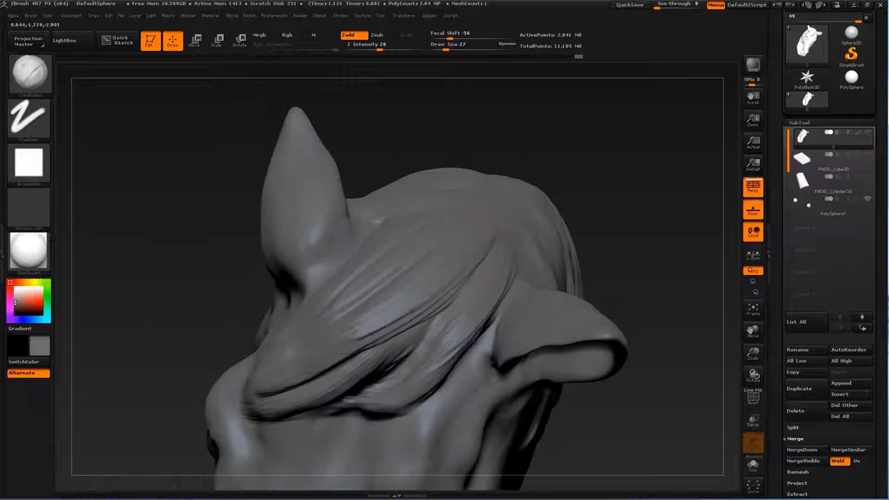
left_click_drag(430, 295, 409, 272)
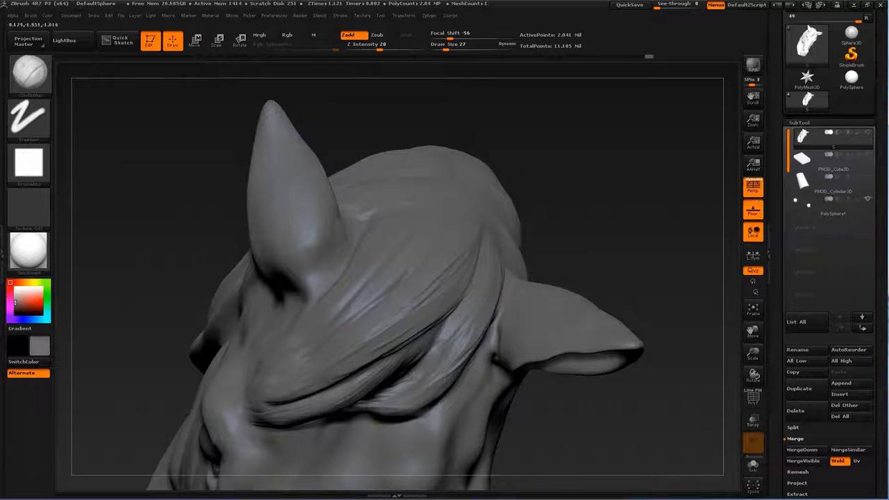
left_click_drag(375, 333, 410, 340)
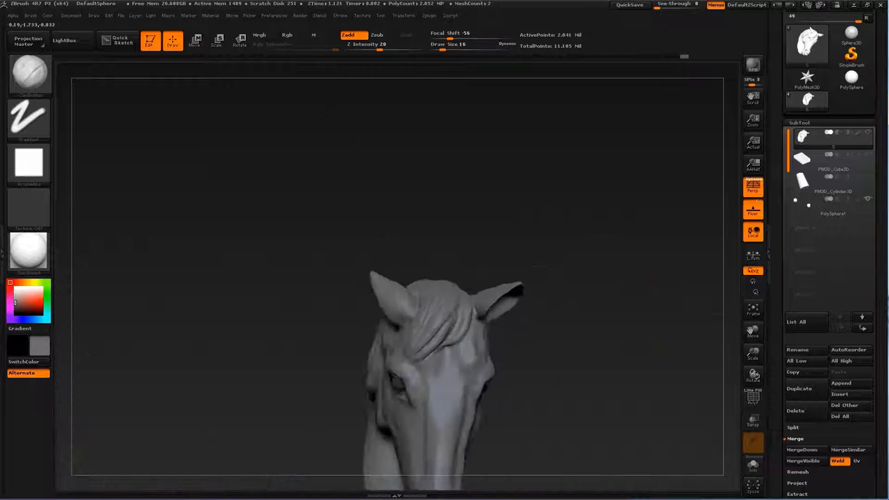
left_click_drag(611, 341, 666, 271)
- Adjust the brush size between 23, 13 and 27 over the top of the forelock
key("s")
left_click_drag(377, 340, 389, 340)
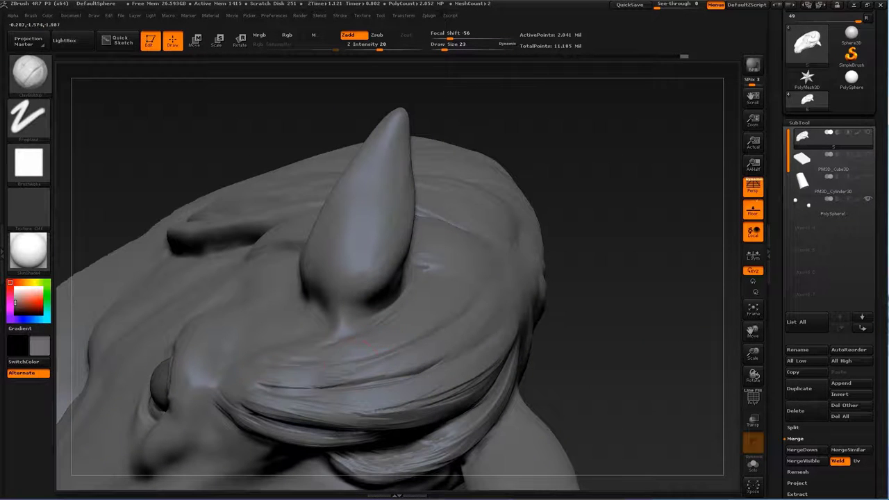
mouse_move(298, 352)
left_mouse_down()
mouse_move(360, 360)
mouse_move(309, 378)
left_mouse_up()
key("bracketleft")
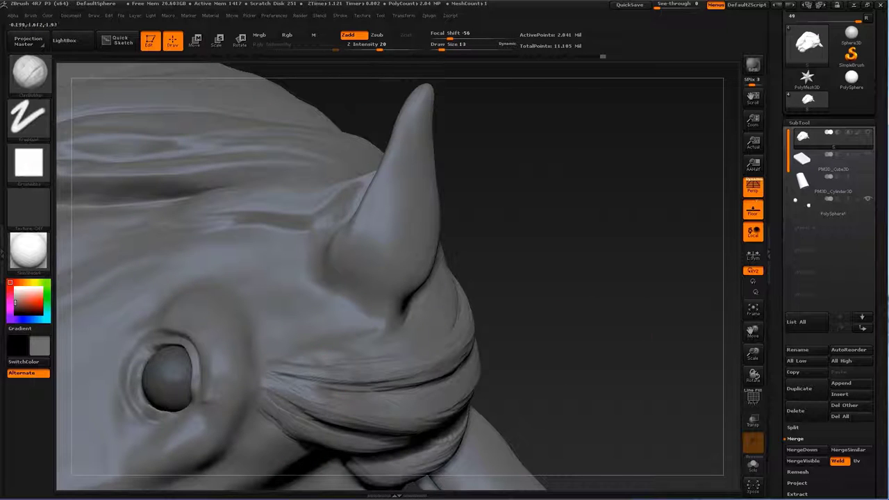
left_click_drag(389, 347, 407, 344)
key("bracketright")
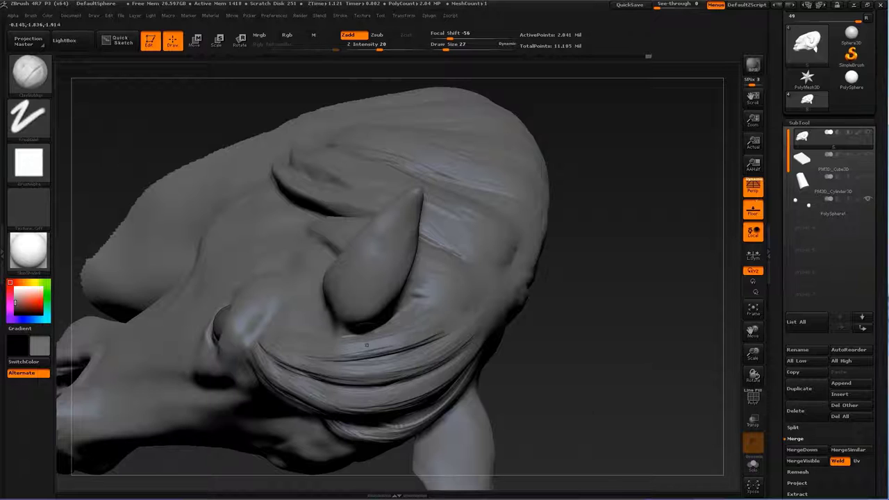
- Set the brush size to 11 and orbit to the top of the head between the ears
left_click_drag(367, 345, 416, 316)
key("s")
type("11")
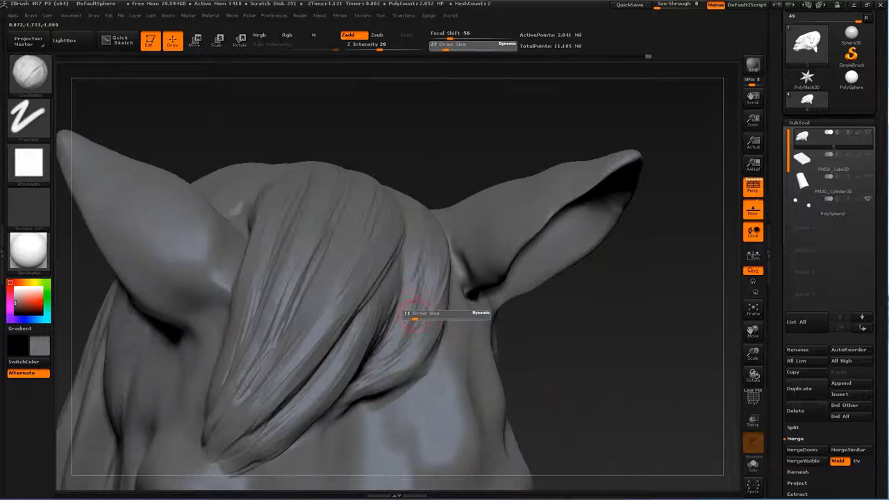
key("Return")
mouse_move(416, 298)
left_mouse_down()
mouse_move(355, 324)
mouse_move(359, 332)
left_mouse_up()
left_click_drag(389, 299, 464, 257)
- Reshape the ear tip with a new sculpting brush, reducing its size to 59
key("b")
key("m")
key("s")
left_click_drag(527, 240, 500, 216)
left_click_drag(479, 264, 486, 243)
left_click_drag(611, 291, 358, 275)
key("s")
left_click_drag(388, 350, 368, 351)
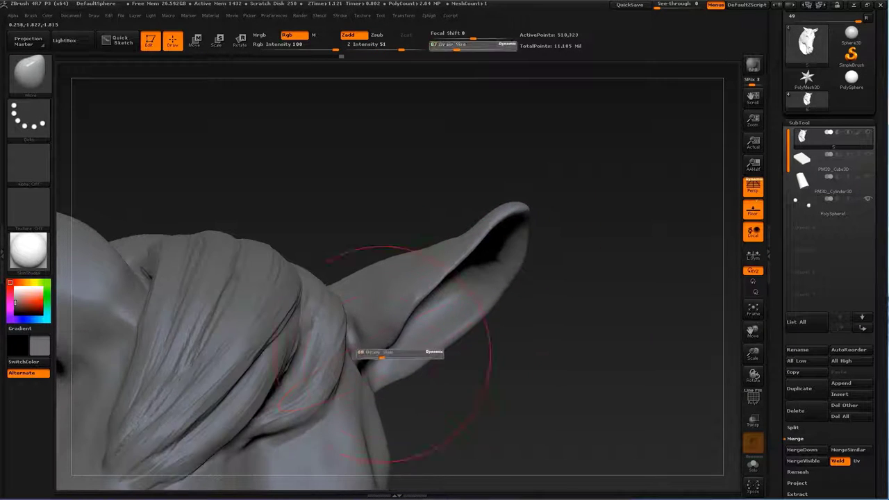
mouse_move(625, 292)
left_mouse_down()
mouse_move(632, 347)
mouse_move(556, 258)
mouse_move(595, 297)
left_mouse_up()
- Try a size-31 brush, then Move Topological, viewing the ear from the side and below
key("b")
key("s")
key("t")
key("s")
left_click_drag(488, 293, 479, 293)
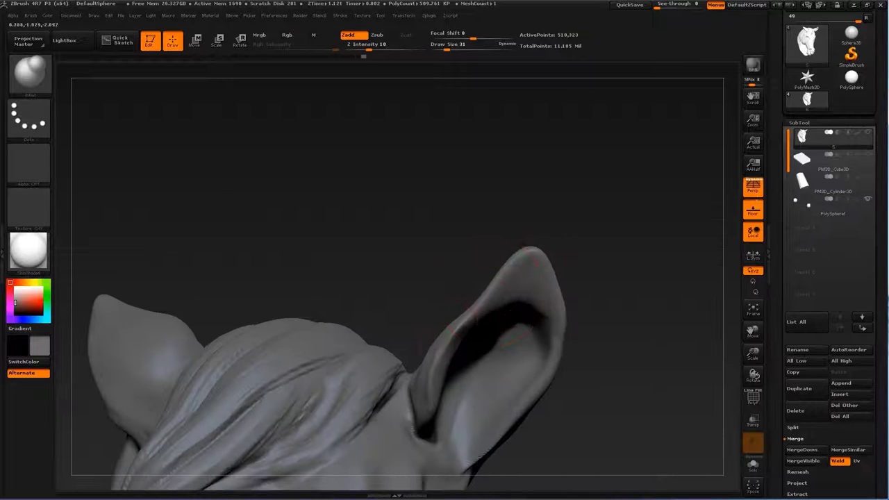
mouse_move(611, 299)
left_mouse_down()
mouse_move(566, 280)
mouse_move(604, 326)
left_mouse_up()
key("b")
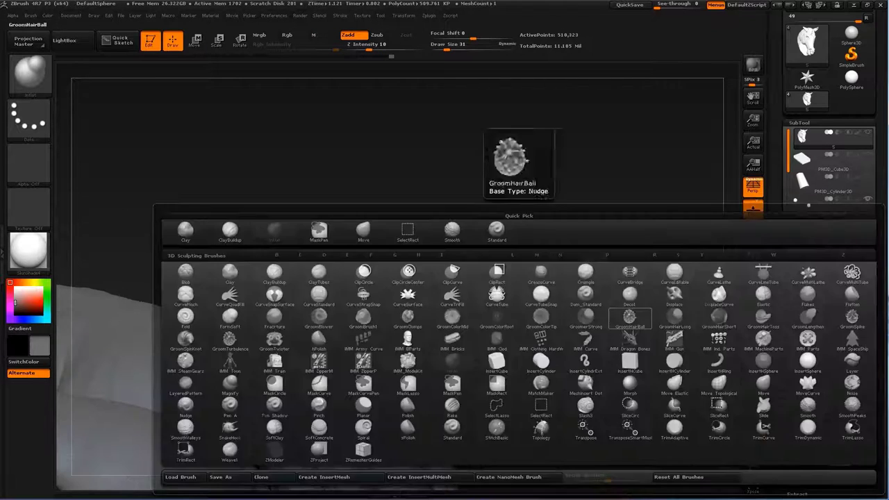
key("m")
key("t")
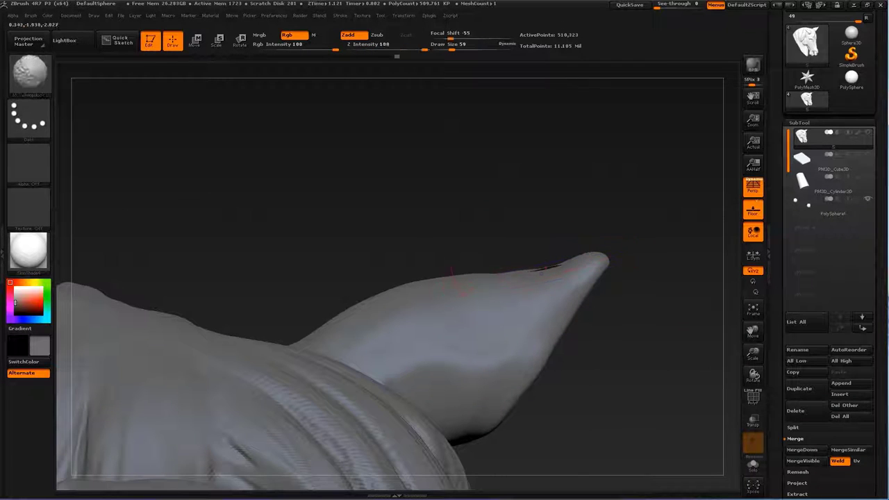
mouse_move(604, 312)
left_mouse_down()
mouse_move(535, 267)
mouse_move(496, 448)
left_mouse_up()
key("f")
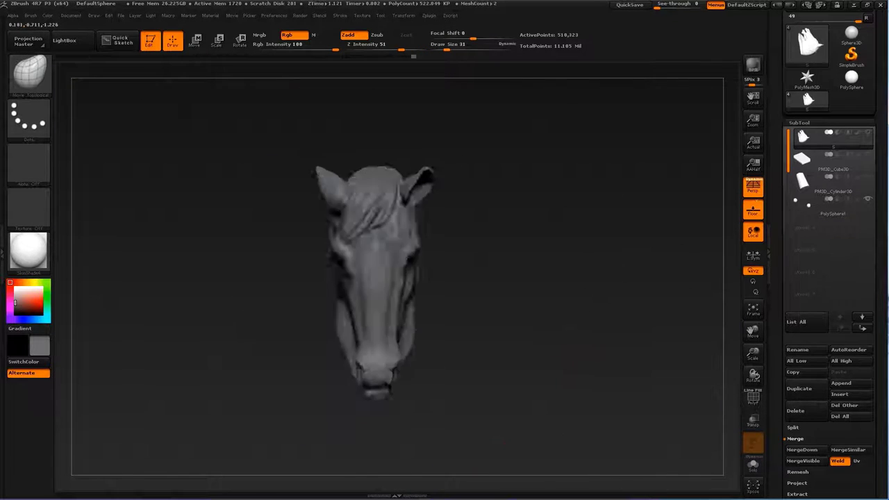
- Select the Move brush and resize it from 98 to 56
key("b")
key("s")
key("t")
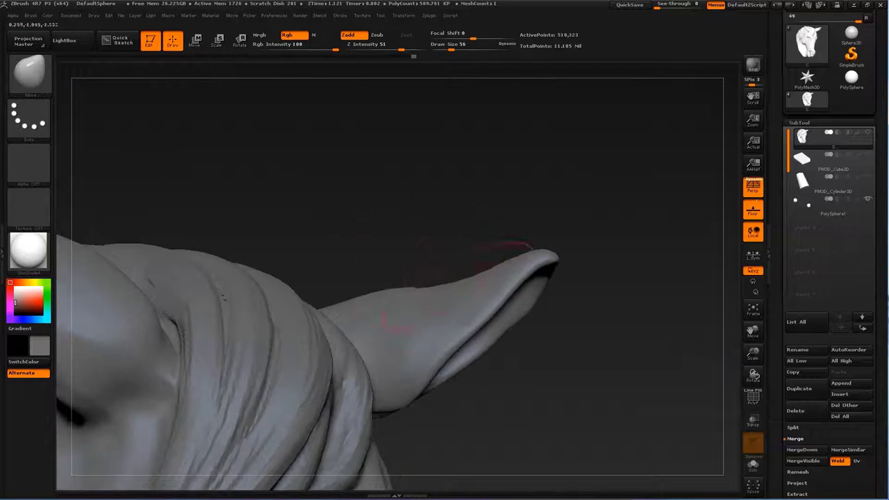
key("s")
mouse_move(512, 258)
left_mouse_down()
mouse_move(548, 257)
mouse_move(451, 280)
mouse_move(456, 319)
mouse_move(437, 321)
left_mouse_up()
key("s")
mouse_move(438, 321)
left_mouse_down()
mouse_move(497, 302)
mouse_move(607, 241)
mouse_move(555, 291)
left_mouse_up()
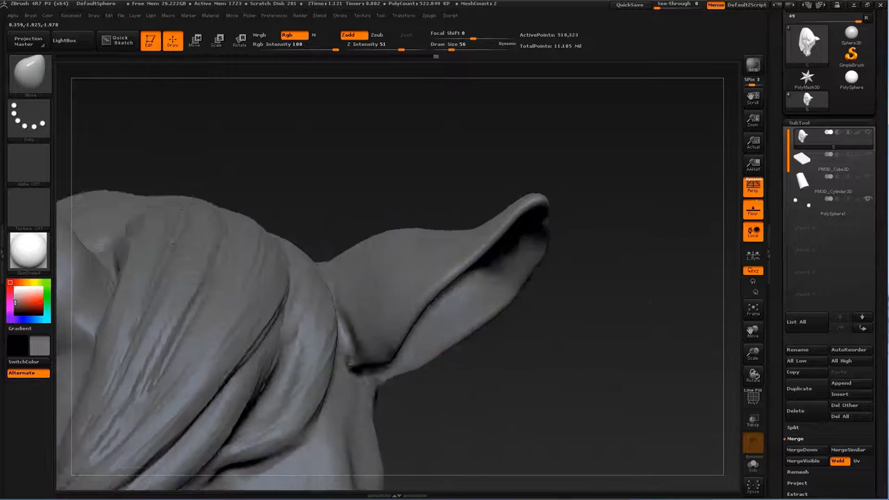
- Turn the ear upright in view while shrinking the brush to 31, then 27
mouse_move(456, 288)
left_mouse_down()
mouse_move(535, 268)
mouse_move(518, 268)
left_mouse_up()
key("s")
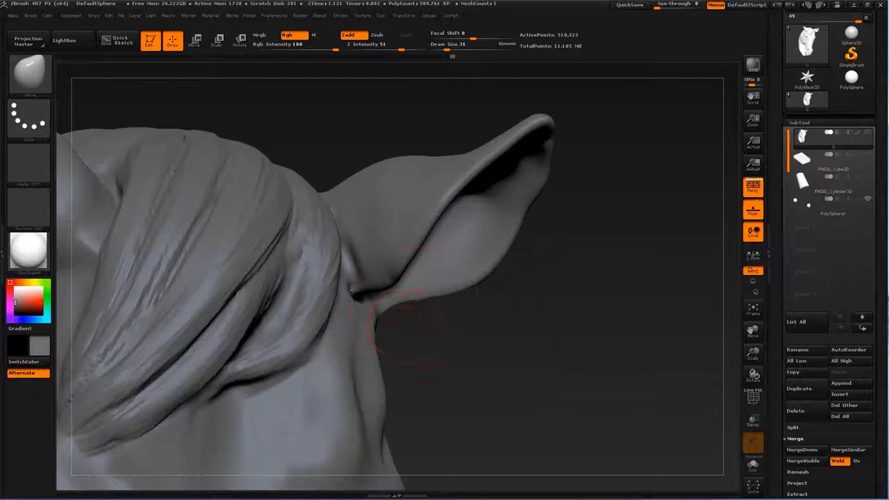
left_click_drag(406, 325, 378, 288)
key("s")
mouse_move(378, 288)
left_mouse_down()
mouse_move(362, 271)
mouse_move(393, 298)
mouse_move(384, 384)
mouse_move(504, 321)
mouse_move(403, 392)
mouse_move(444, 292)
mouse_move(486, 252)
mouse_move(506, 278)
mouse_move(417, 312)
mouse_move(378, 269)
left_mouse_up()
key("s")
left_click(514, 320)
key("s")
key("s")
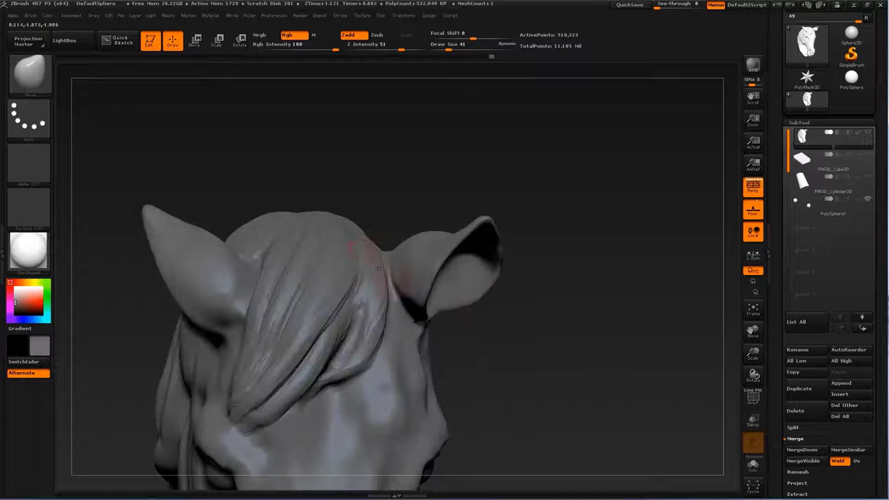
- With the Standard brush, inspect the forelock, ears and eye from a three-quarter view
key("b")
key("s")
key("t")
mouse_move(569, 264)
left_mouse_down()
mouse_move(653, 255)
mouse_move(611, 299)
left_mouse_up()
mouse_move(446, 168)
left_mouse_down()
mouse_move(394, 226)
mouse_move(486, 278)
mouse_move(610, 315)
mouse_move(432, 265)
mouse_move(345, 217)
mouse_move(324, 184)
left_mouse_up()
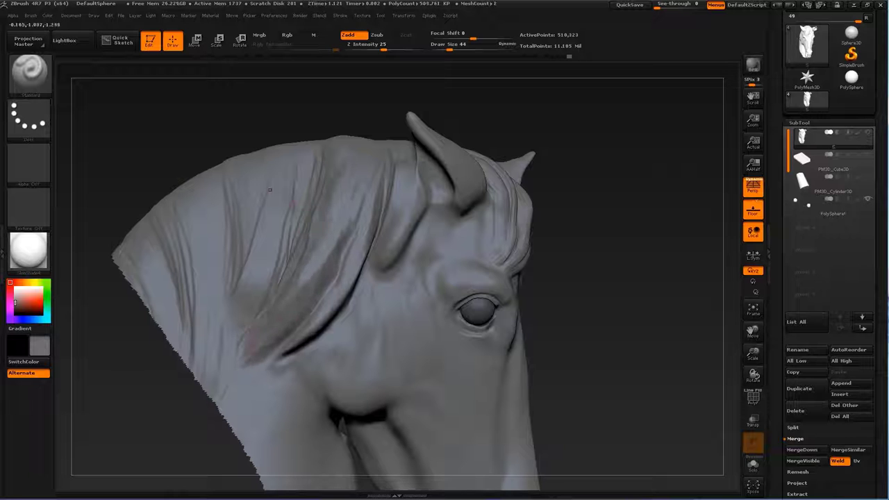
key("f")
mouse_move(269, 189)
left_mouse_down("alt")
mouse_move(300, 225)
mouse_move(313, 313)
left_mouse_up("alt")
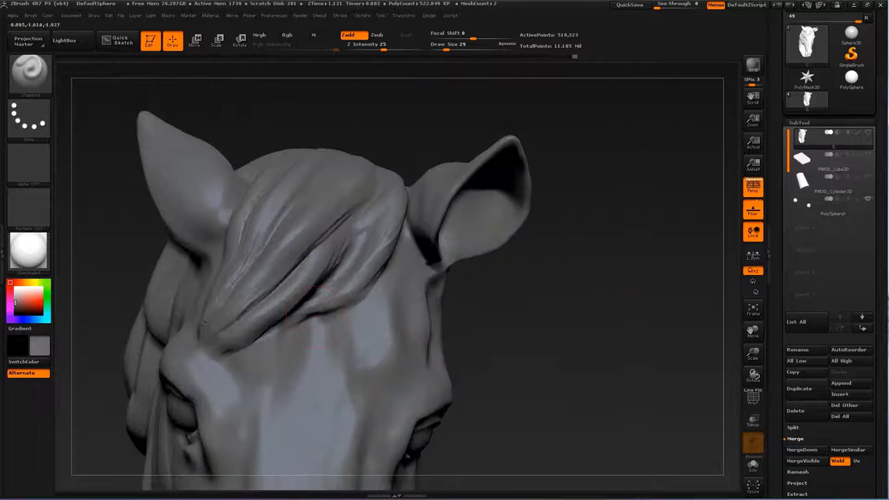
key("f")
left_click_drag(571, 304, 291, 320)
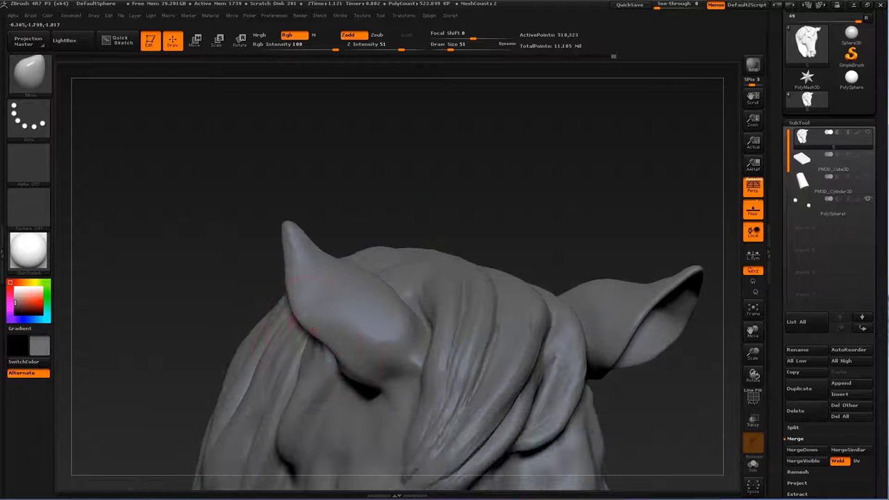
- Re-sculpt and build up the surface at the ear base with a larger Standard brush
key("s")
mouse_move(416, 174)
left_mouse_down()
mouse_move(323, 288)
mouse_move(291, 277)
left_mouse_up()
key("b")
key("s")
key("t")
left_click_drag(208, 264, 111, 326, "shift")
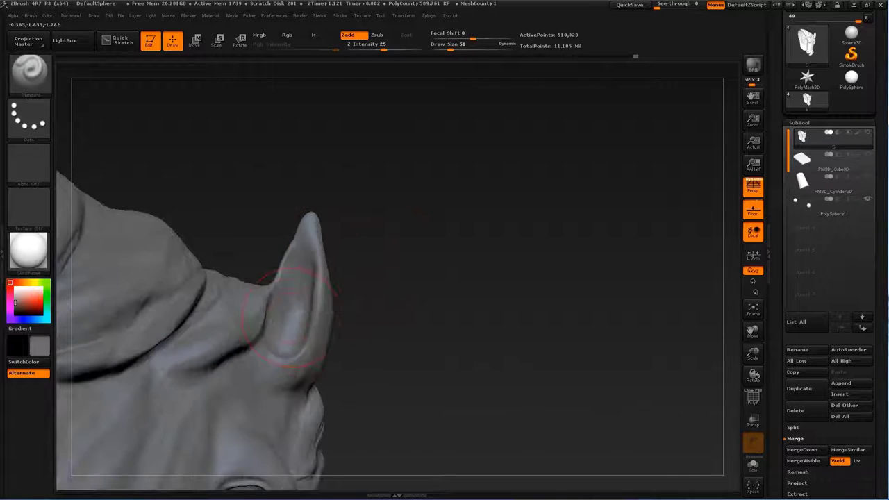
left_click_drag(208, 292, 125, 389, "shift")
- Set ClayBuildup to size 35 and smooth the surface around the ear base
key("b")
key("c")
key("b")
key("s")
left_click(278, 354)
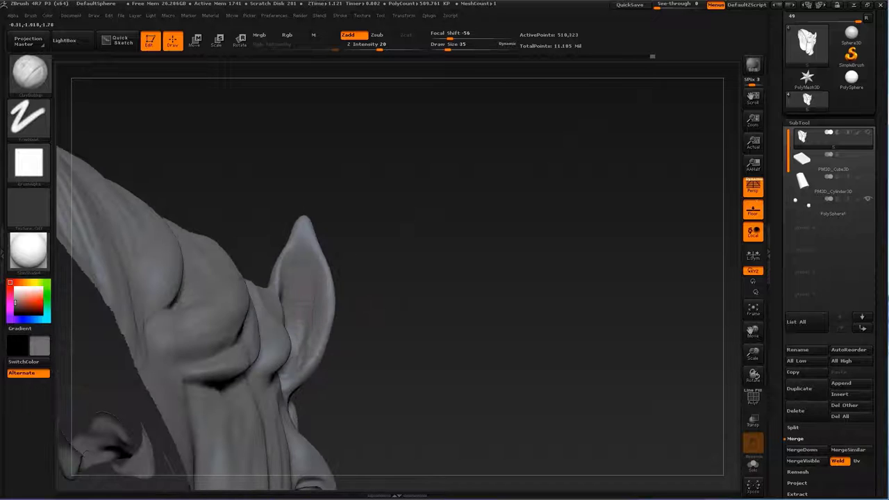
left_click_drag(209, 278, 104, 347, "shift")
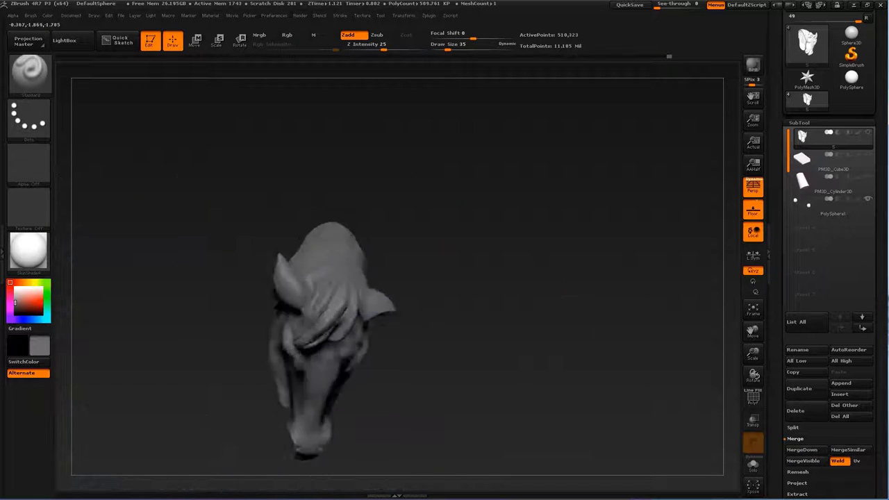
- Orbit around the ear to check it from the front and other angles
left_click_drag(632, 306, 381, 215)
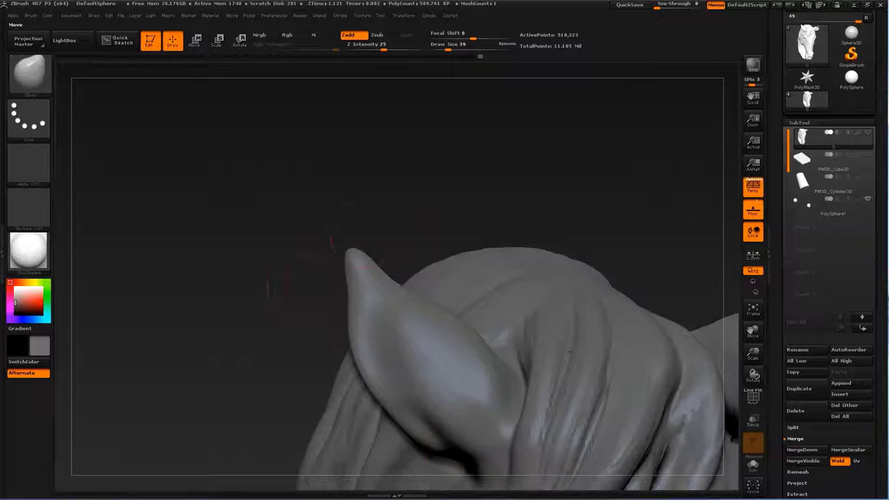
left_click_drag(368, 261, 468, 228)
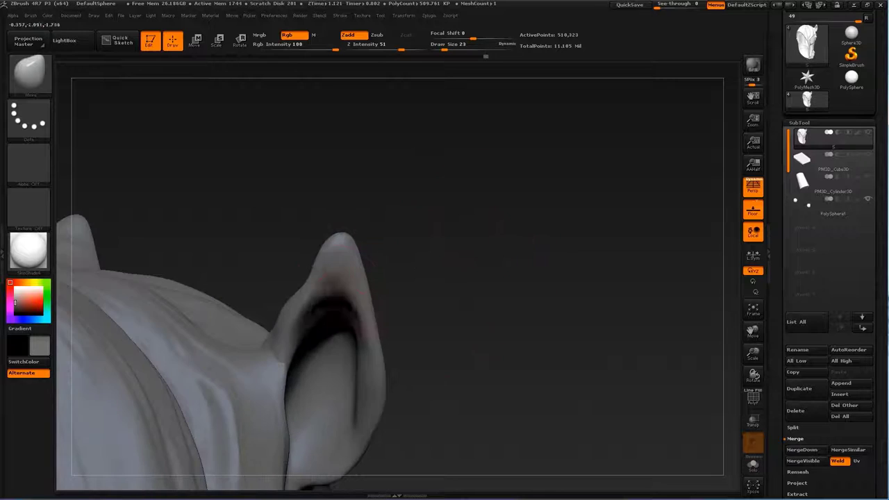
left_click_drag(431, 291, 486, 278)
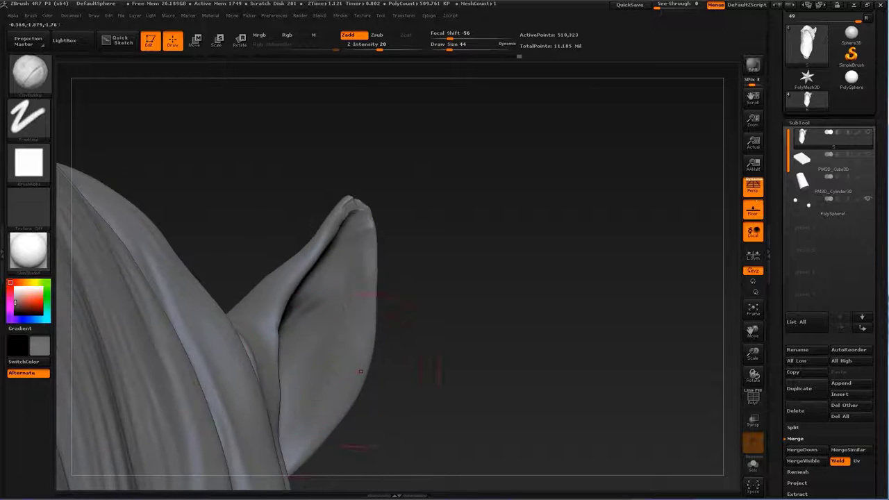
mouse_move(431, 313)
left_mouse_down()
mouse_move(287, 339)
mouse_move(347, 257)
mouse_move(388, 291)
left_mouse_up()
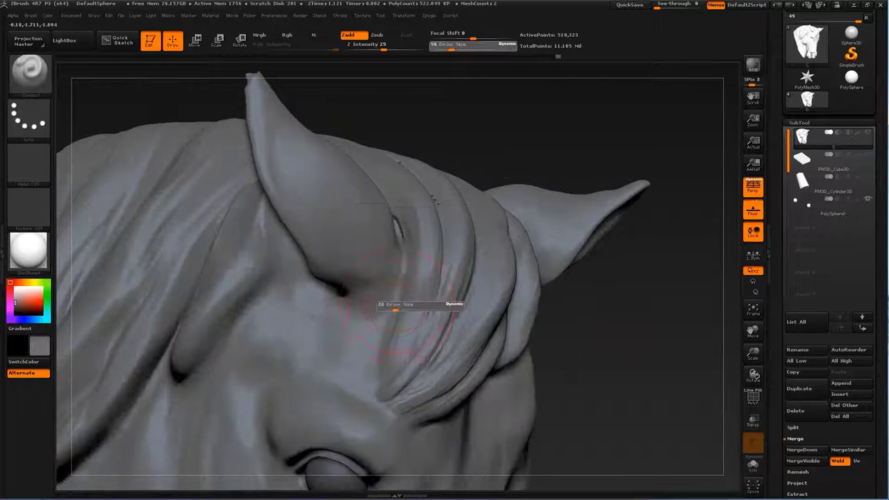
left_click_drag(381, 304, 374, 299, "alt")
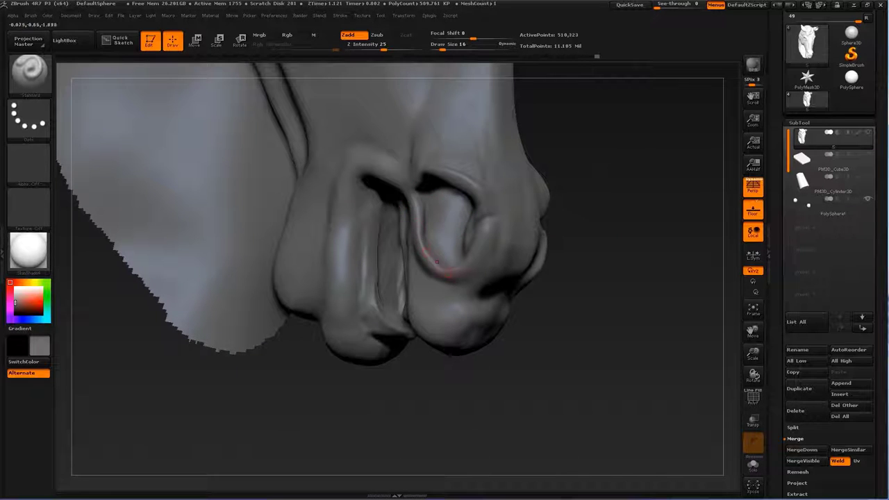
- Zoom in on the nostril and select the ClayBuildup brush
left_click_drag(481, 224, 455, 245, "alt")
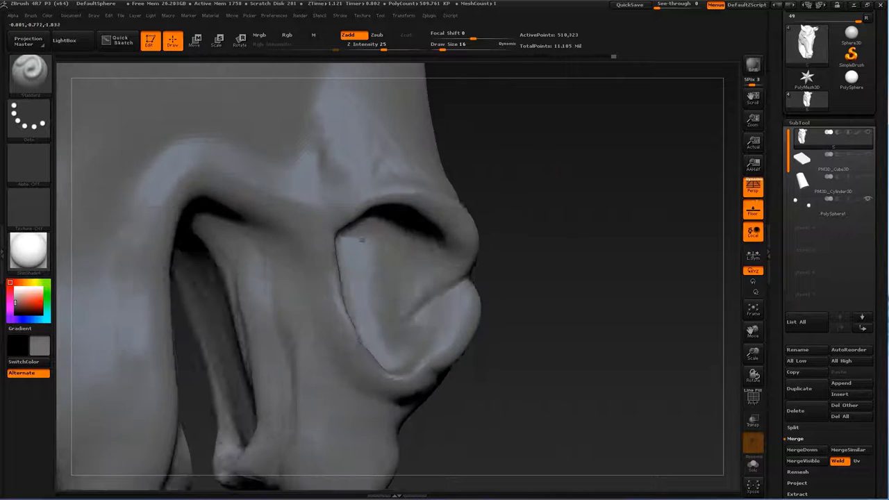
key("b")
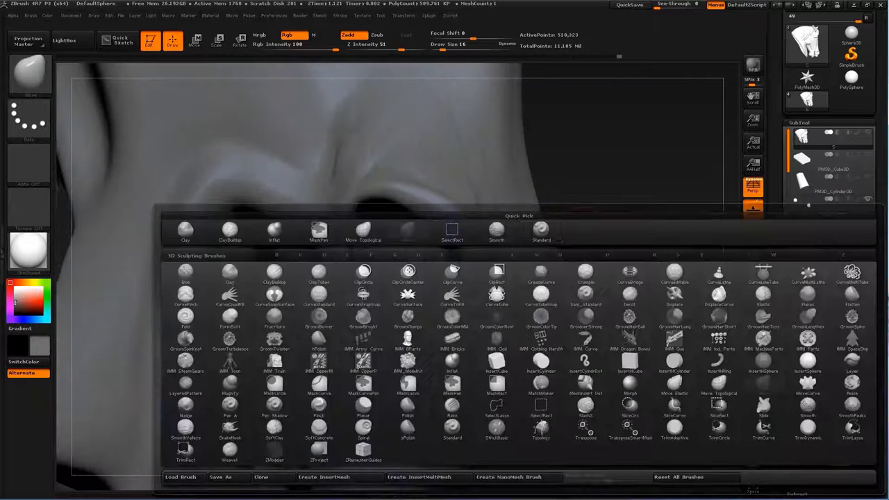
key("c")
key("b")
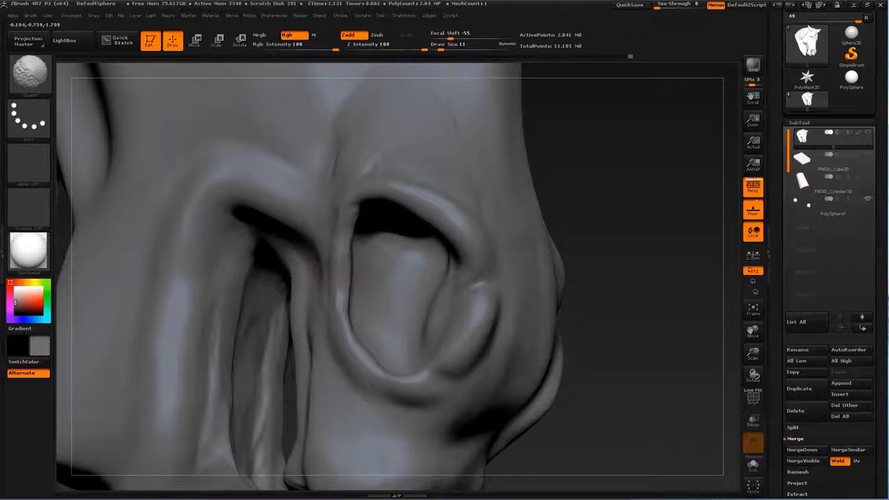
left_click_drag(594, 257, 438, 222, "alt")
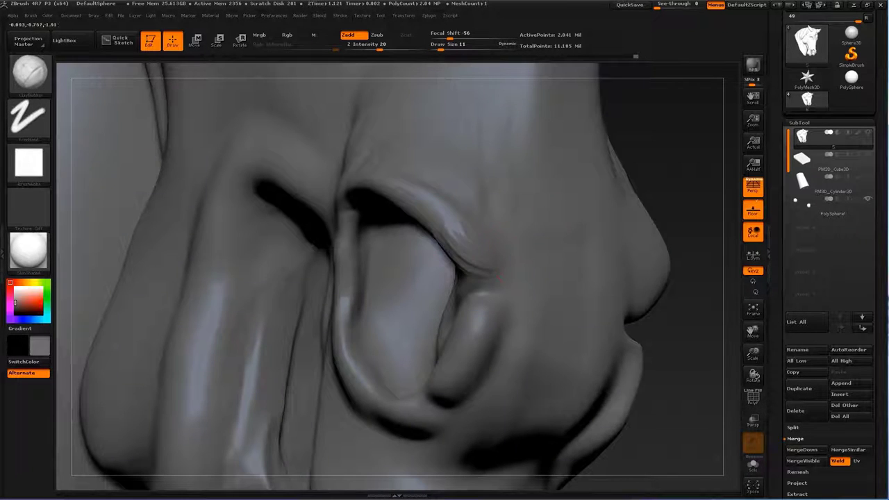
- Work the nostril creases with Dam_Standard and Standard brushes while orbiting the muzzle
key("b")
key("d")
key("s")
key("b")
key("s")
key("t")
mouse_move(595, 194)
left_mouse_down()
mouse_move(593, 227)
mouse_move(555, 208)
mouse_move(290, 308)
left_mouse_up()
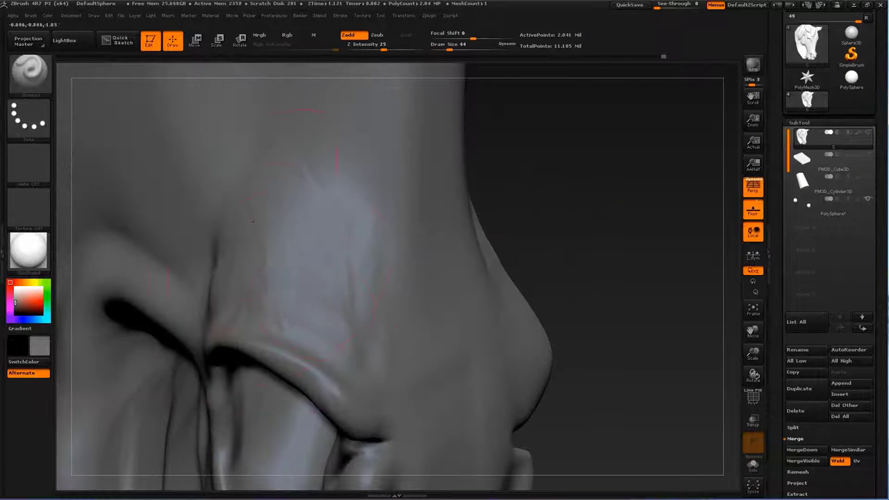
left_click_drag(252, 220, 229, 198)
- Add fine vein detail on the muzzle with the Standard brush from a front-on view
key("b")
key("c")
key("b")
mouse_move(555, 208)
left_mouse_down()
mouse_move(486, 263)
mouse_move(507, 284)
mouse_move(472, 306)
mouse_move(452, 263)
left_mouse_up()
key("b")
key("s")
key("t")
left_click_drag(96, 396, 386, 295)
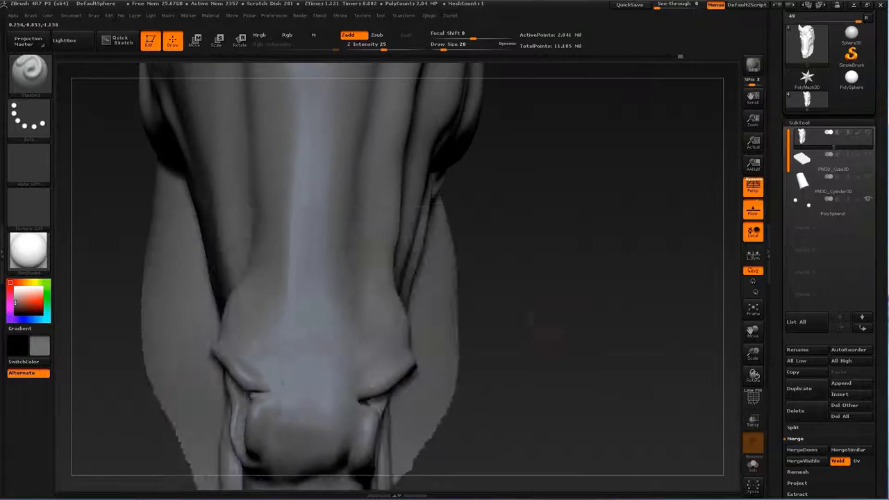
key("s")
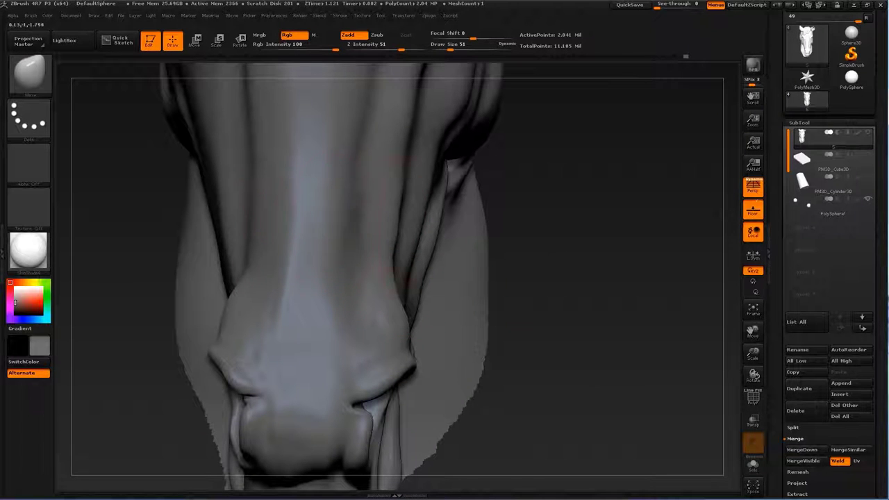
- Review the nostril and mouth from the side, then zoom until the muzzle fills the view
mouse_move(530, 246)
left_mouse_down()
mouse_move(520, 298)
mouse_move(426, 298)
mouse_move(551, 327)
mouse_move(416, 243)
mouse_move(430, 278)
mouse_move(415, 203)
left_mouse_up()
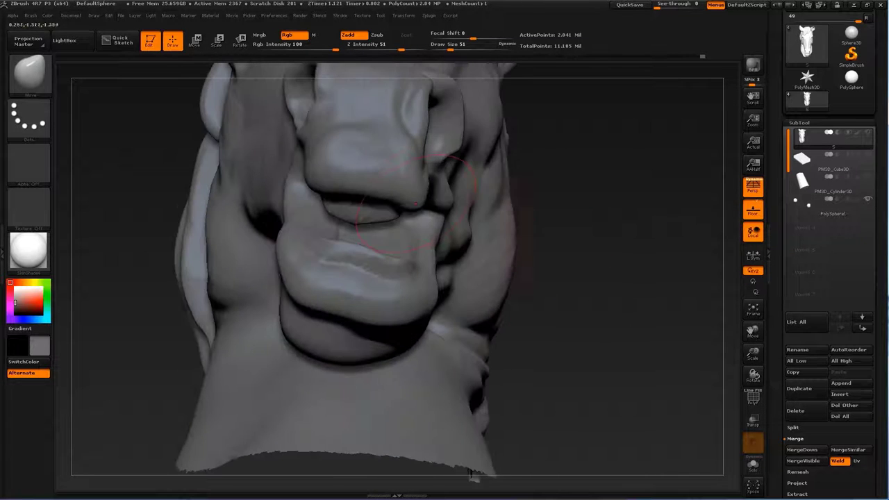
mouse_move(575, 178)
left_mouse_down()
mouse_move(344, 226)
mouse_move(641, 205)
left_mouse_up()
mouse_move(278, 333)
left_mouse_down()
mouse_move(188, 347)
mouse_move(375, 229)
mouse_move(432, 345)
left_mouse_up()
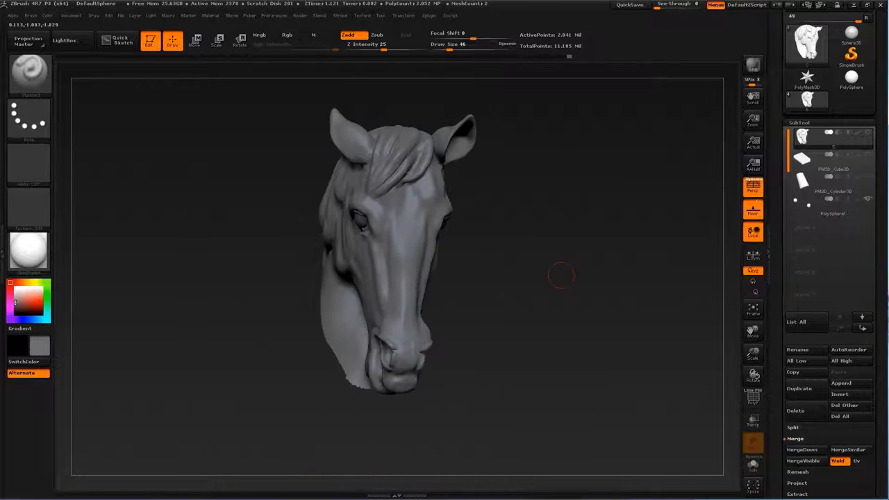
mouse_move(561, 275)
left_mouse_down()
mouse_move(527, 278)
mouse_move(585, 318)
left_mouse_up()
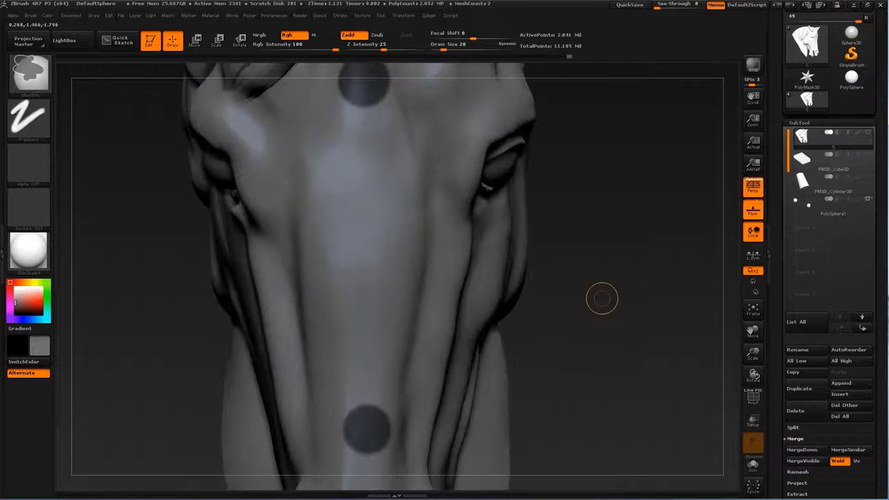
- Mask round dots on the face and extract them as a separate disc piece
key("ctrl+z")
left_click(360, 238)
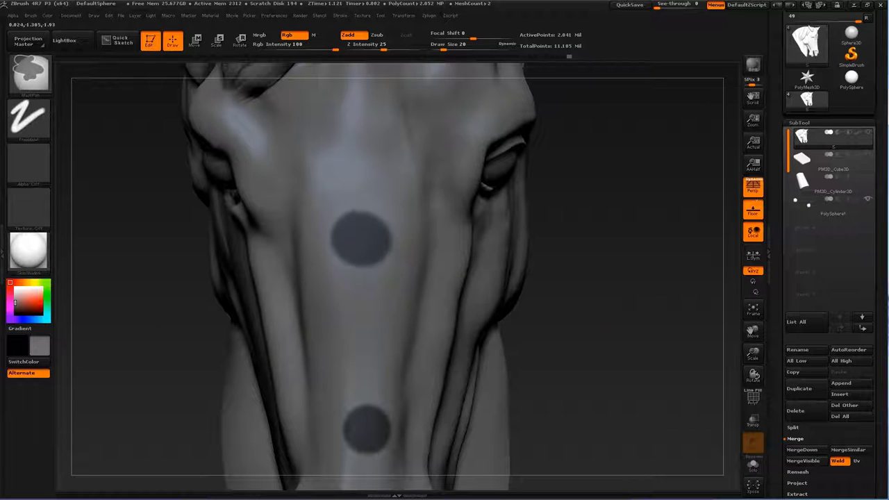
left_click(797, 494)
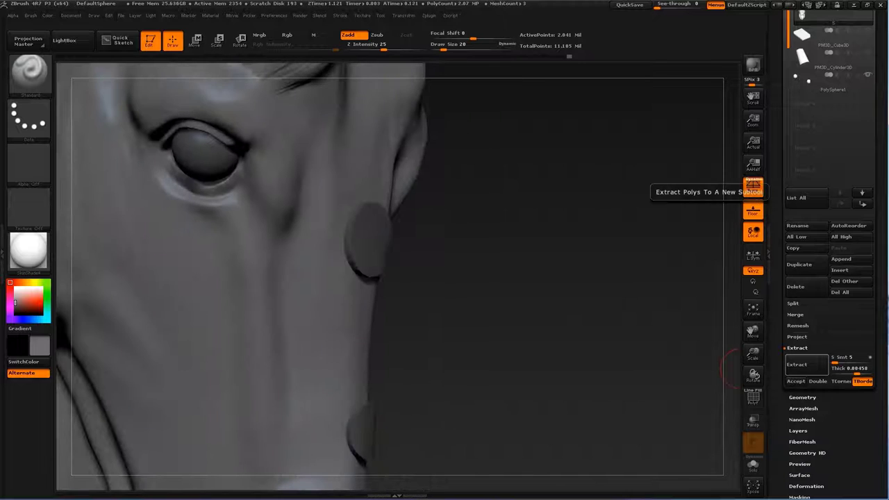
left_click(795, 381)
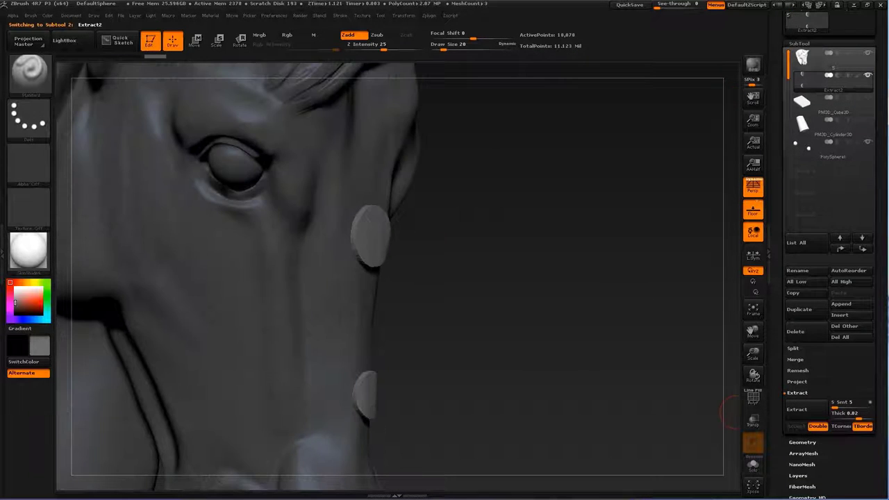
- ZRemesh the Extract2 disc subtool and reposition it on the head with Move
left_click(802, 442)
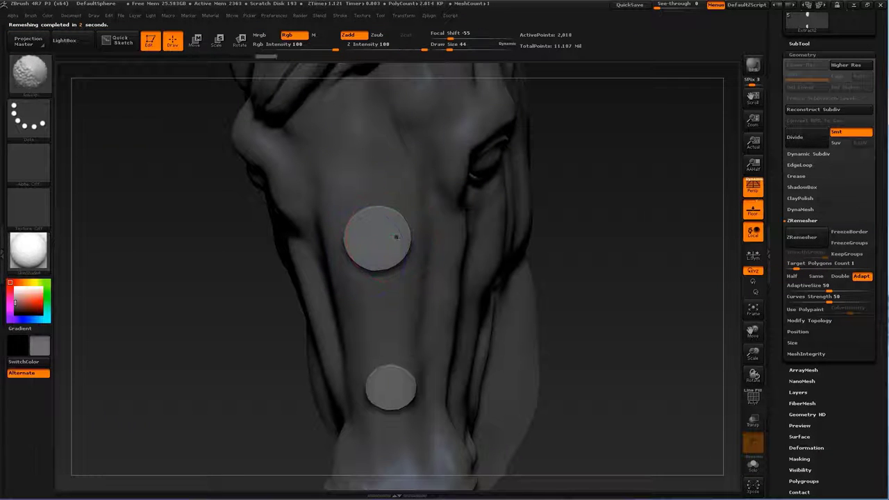
left_click_drag(396, 237, 417, 312)
key("s")
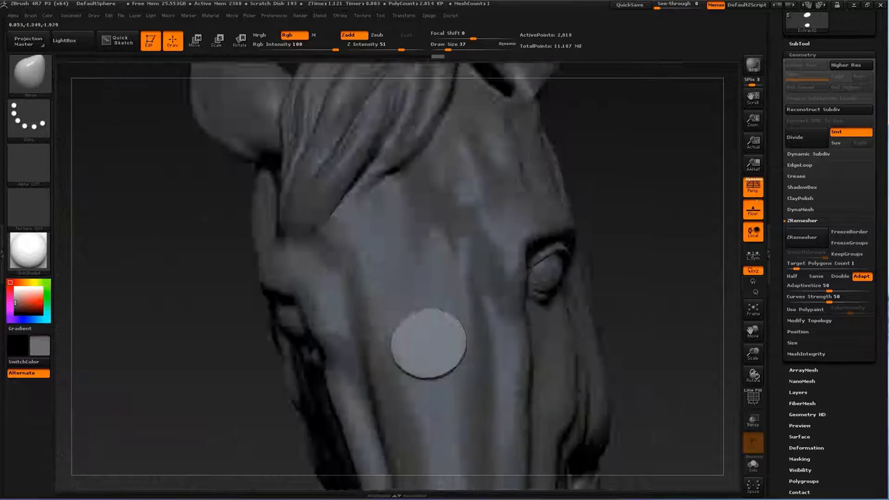
key("w")
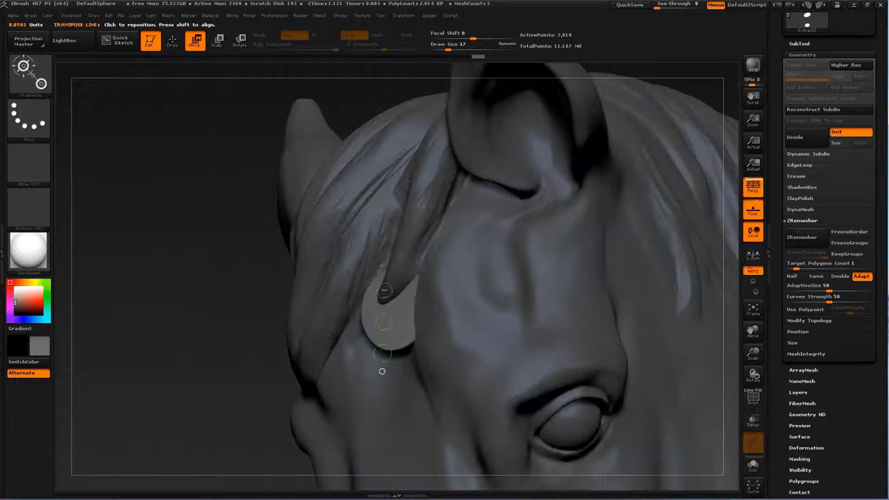
key("q")
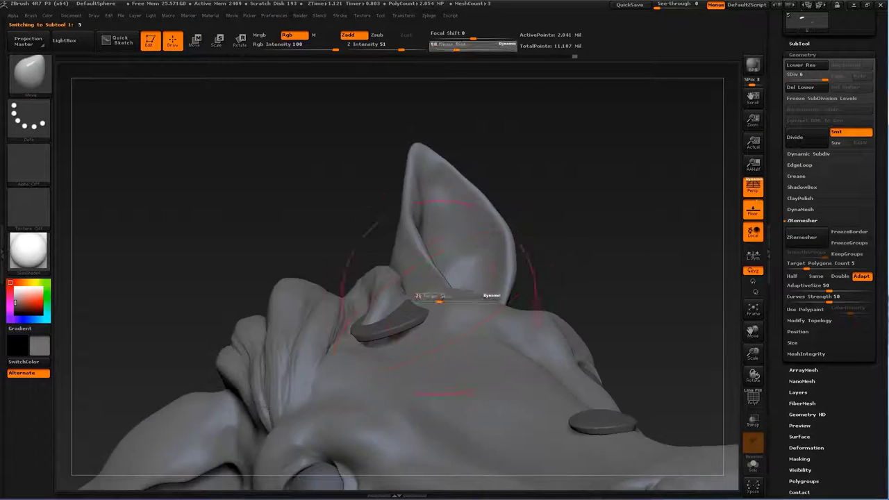
- Inspect the existing disc subtool from below, front-on and edge-on while switching brushes
left_click(381, 337, "alt")
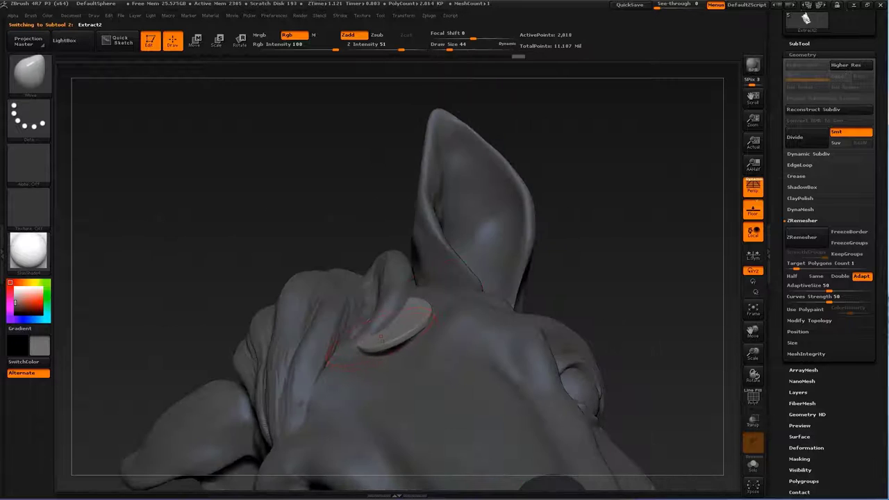
left_click_drag(542, 233, 371, 295)
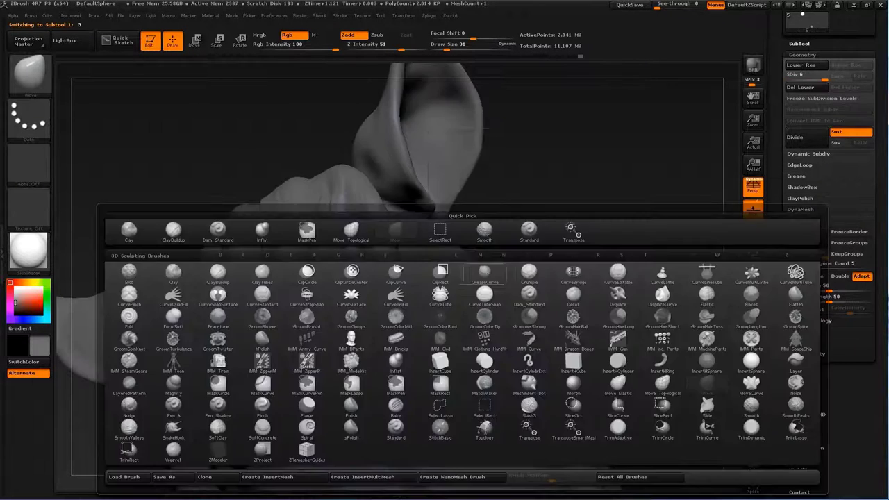
left_click(386, 232, "alt")
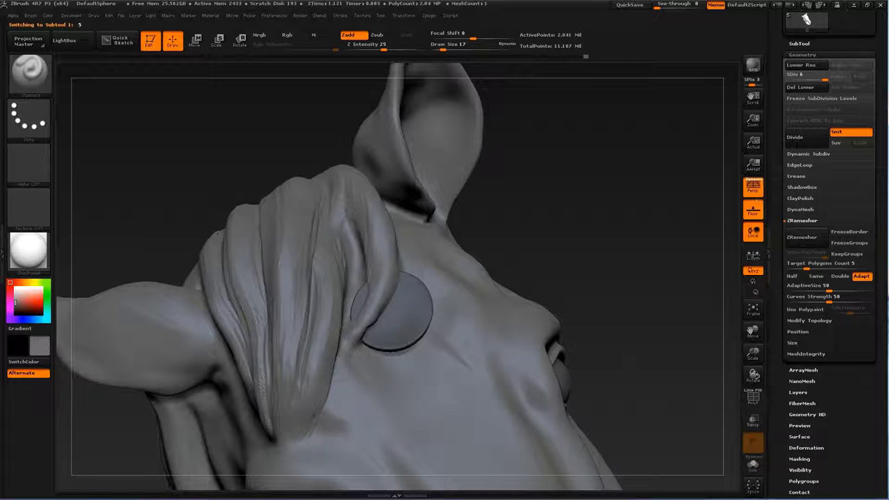
left_click(396, 309, "alt")
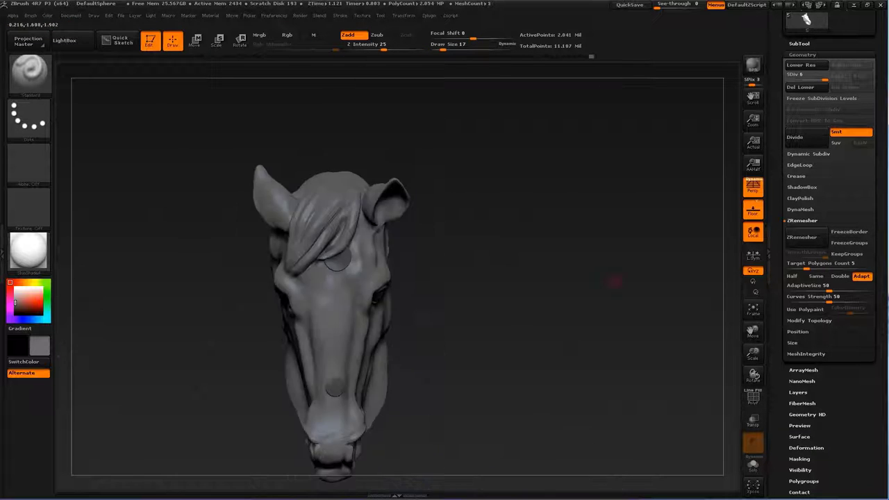
left_click_drag(614, 278, 405, 303)
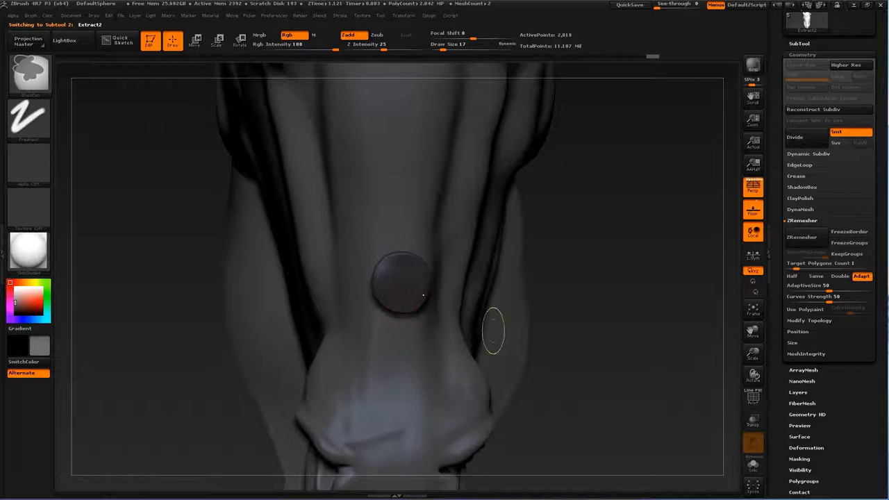
key("b")
key("m")
key("v")
left_click_drag(382, 290, 486, 292)
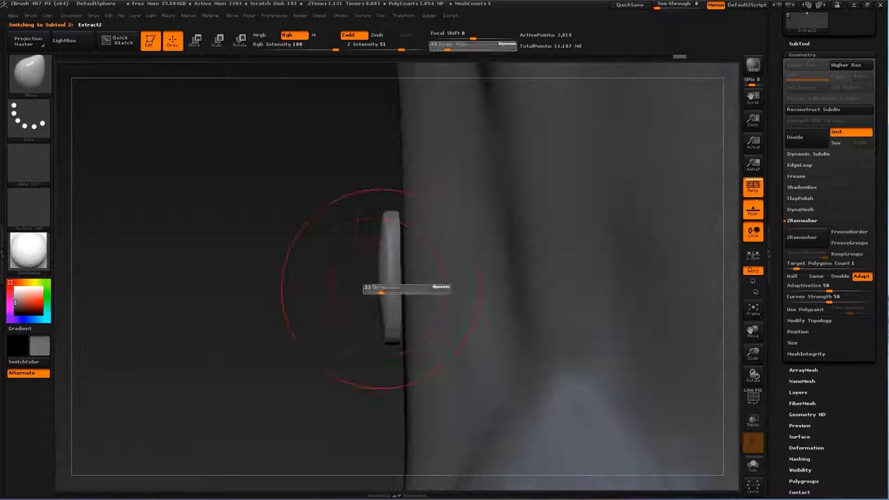
mouse_move(337, 294)
left_mouse_down()
mouse_move(416, 295)
mouse_move(366, 323)
left_mouse_up()
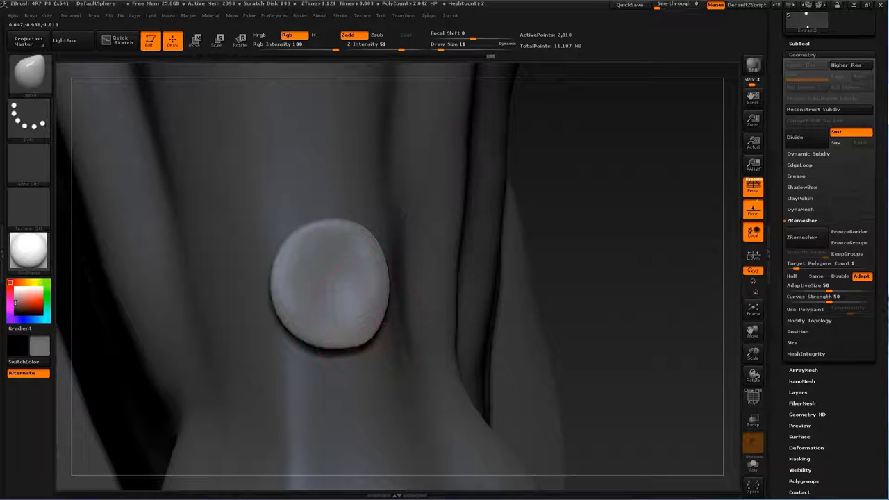
mouse_move(334, 284)
left_mouse_down()
mouse_move(322, 280)
mouse_move(316, 333)
left_mouse_up()
- Select the horse head and mask a round spot on it for a rosette disc
key("b")
key("c")
key("b")
left_click(316, 333, "alt")
key("s")
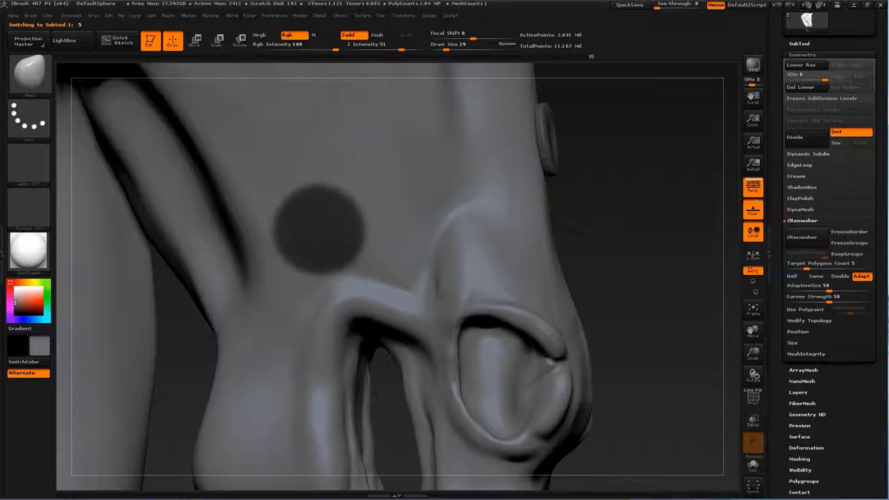
mouse_move(318, 229)
left_mouse_down()
mouse_move(367, 239)
mouse_move(274, 213)
mouse_move(253, 222)
left_mouse_up()
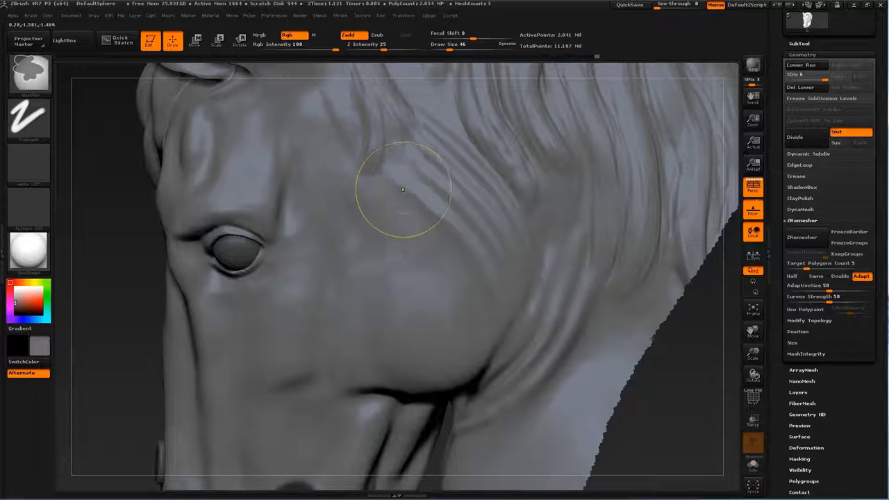
left_click(402, 189)
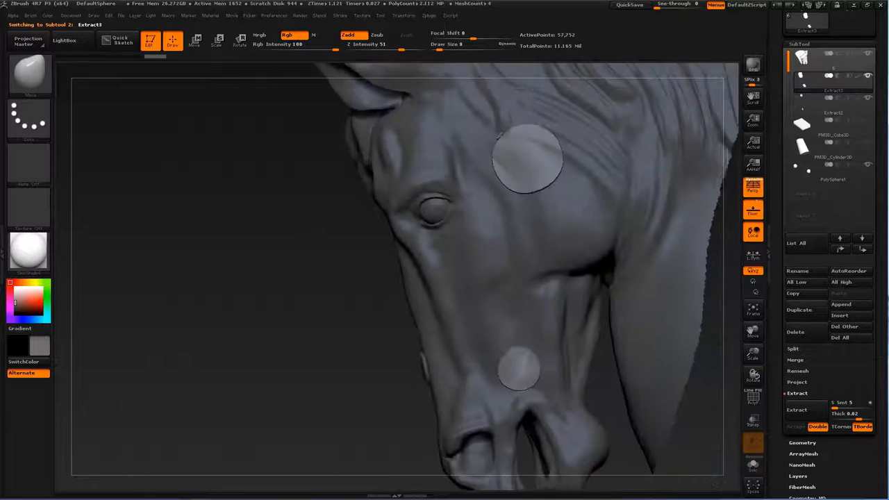
- Open Geometry > ZRemesher for the discs and inspect them up close on the forehead
key("ctrl+shift")
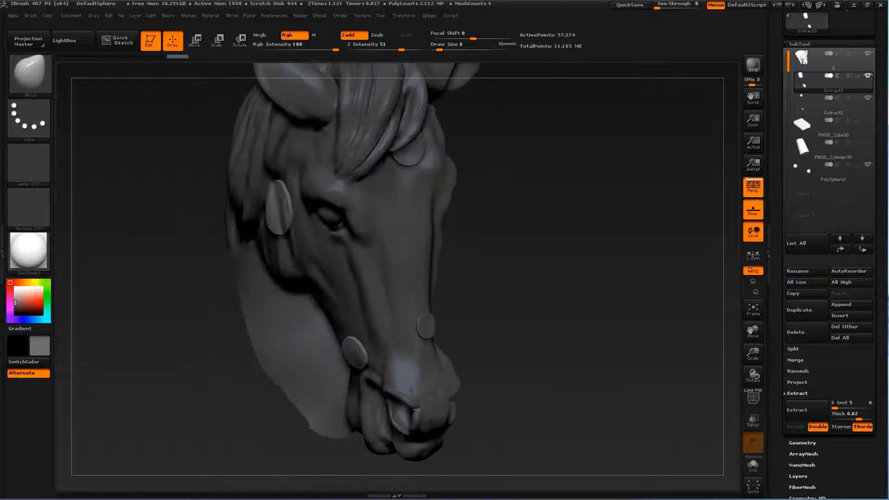
left_click(807, 321)
left_click_drag(493, 289, 479, 333)
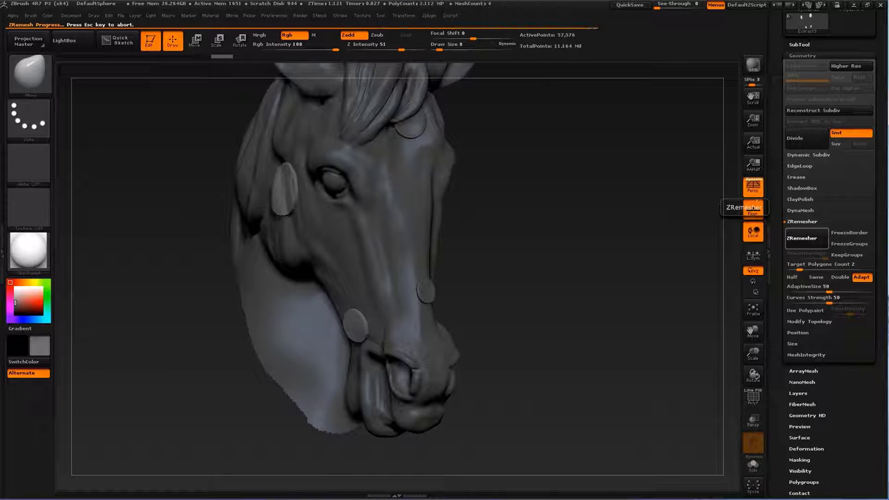
mouse_move(738, 303)
left_mouse_down()
mouse_move(313, 257)
mouse_move(333, 208)
mouse_move(349, 224)
left_mouse_up()
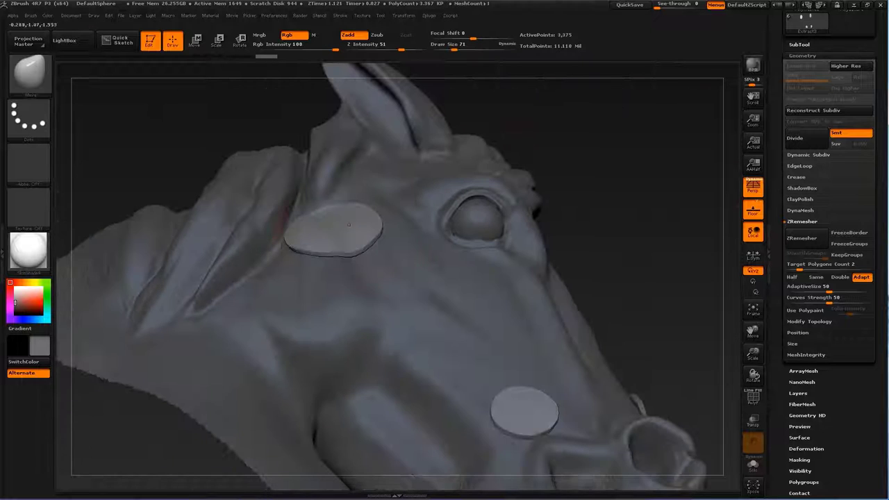
left_click_drag(673, 262, 580, 200)
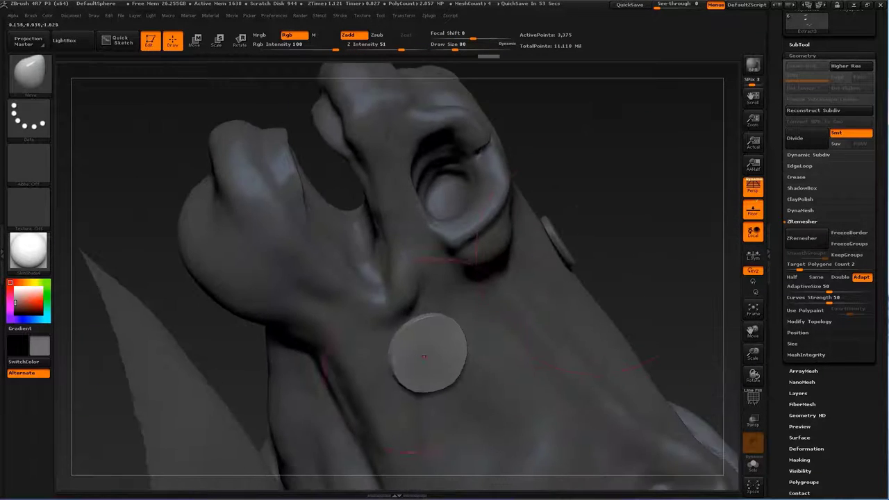
mouse_move(576, 262)
left_mouse_down()
mouse_move(527, 278)
mouse_move(489, 274)
left_mouse_up()
- Review the remeshed discs from the ear and front, then reselect the horse head subtool
key("s")
mouse_move(306, 318)
left_mouse_down()
mouse_move(519, 367)
mouse_move(528, 326)
mouse_move(444, 278)
mouse_move(417, 229)
left_mouse_up()
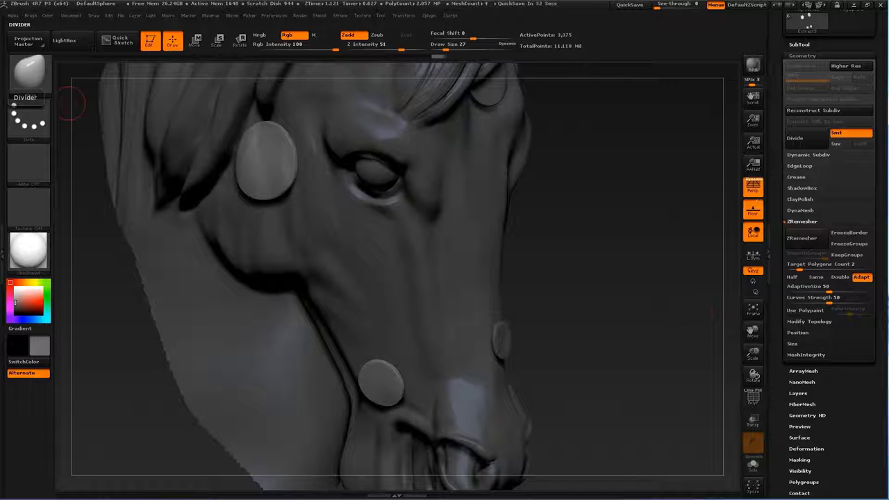
left_click_drag(70, 102, 396, 283)
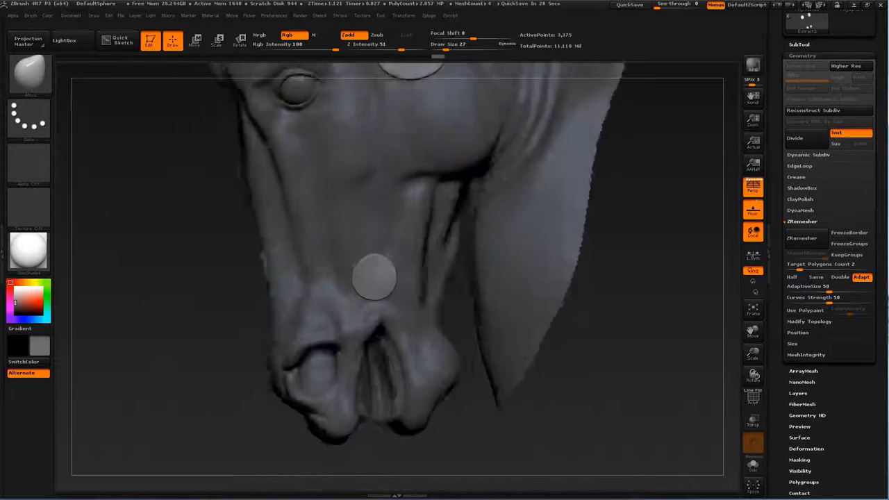
key("s")
key("s")
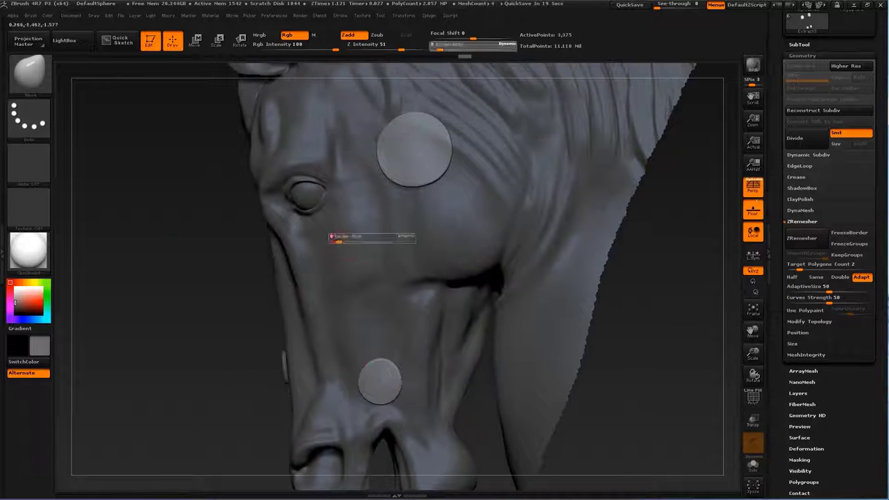
left_click(799, 44)
left_click(802, 59)
- Set up MaskPen with a square BrushAlpha and Freehand stroke, facing the forehead
left_click(27, 115)
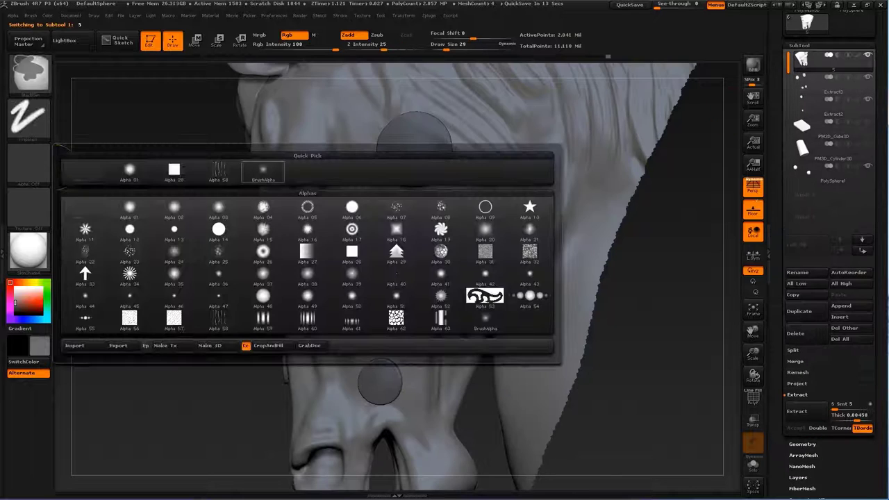
key("Escape")
key("s")
key("ctrl")
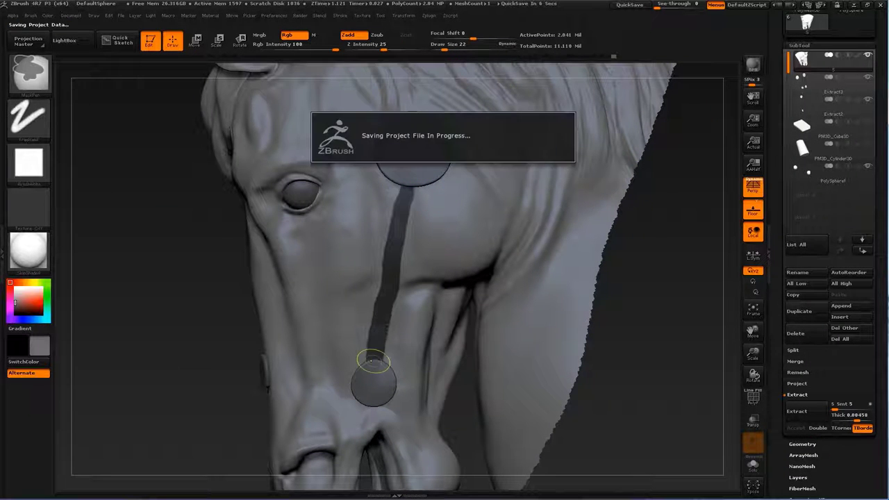
key("ctrl")
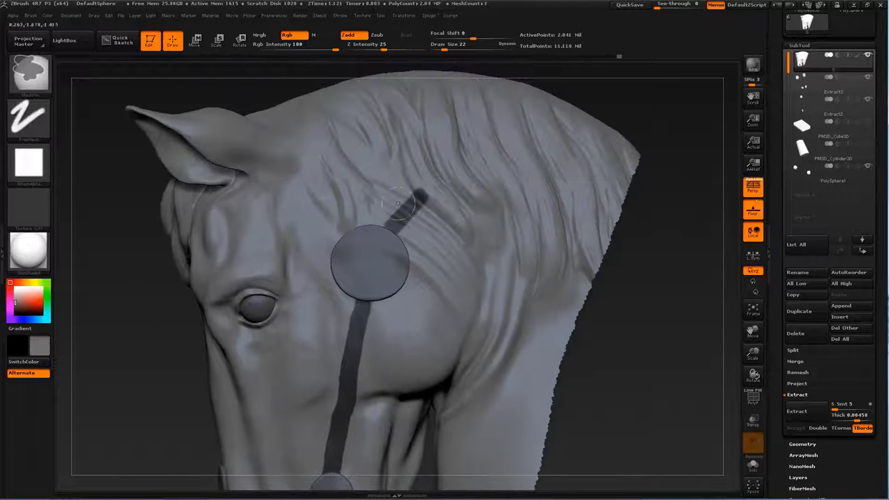
right_click_drag(397, 204, 382, 223)
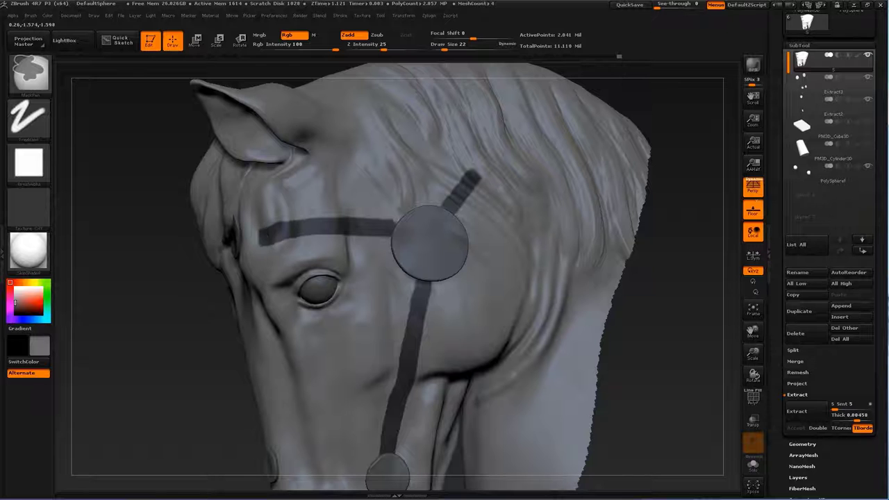
left_click_drag(254, 239, 319, 234, "shift")
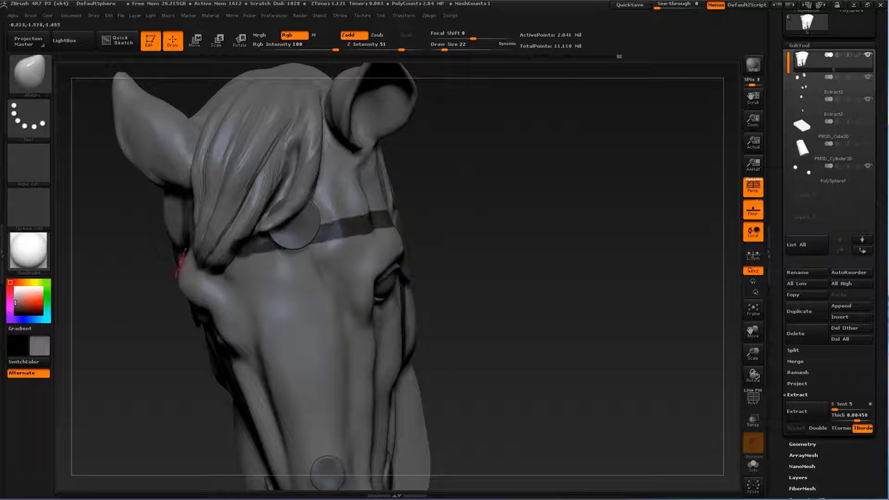
- Mask a strap just below the forelock and extend it down the nose
key("ctrl")
left_click_drag(566, 235, 59, 344)
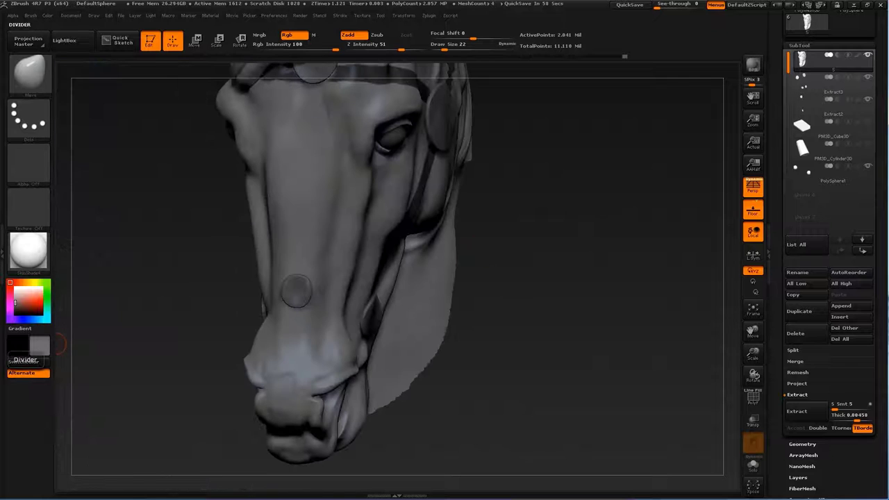
mouse_move(59, 344)
left_mouse_down()
mouse_move(340, 216)
mouse_move(347, 244)
left_mouse_up()
left_click_drag(351, 208, 331, 398, "ctrl")
- Extend the nose strap mask to the lower disc, then mask straps down the cheek and across the forehead
mouse_move(527, 388)
left_mouse_down()
mouse_move(351, 324)
mouse_move(429, 353)
left_mouse_up()
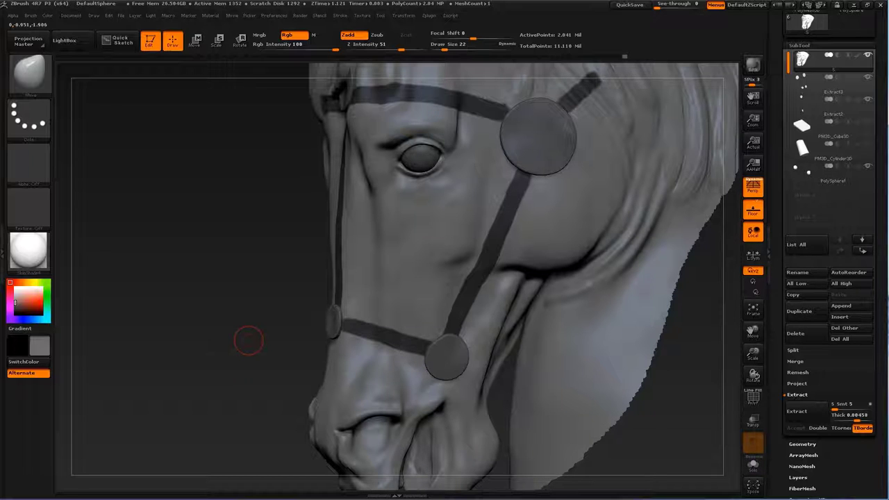
left_click_drag(249, 340, 410, 309)
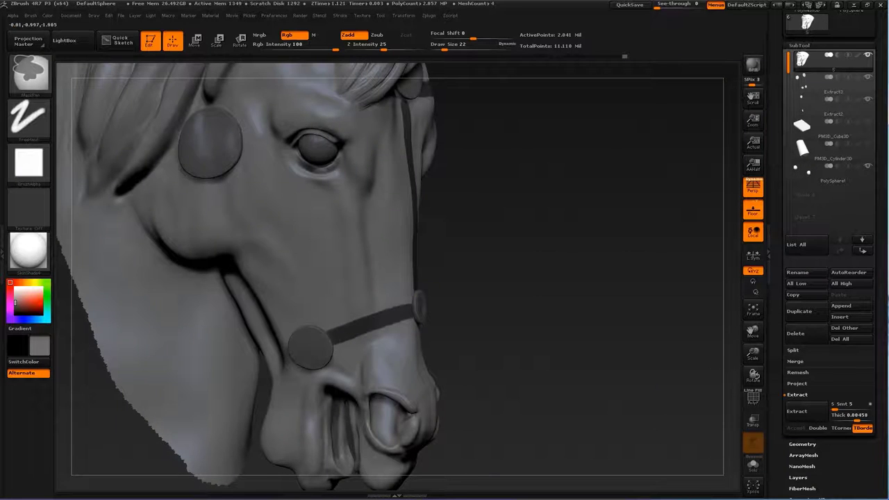
mouse_move(278, 185)
left_mouse_down()
mouse_move(326, 360)
mouse_move(340, 369)
left_mouse_up()
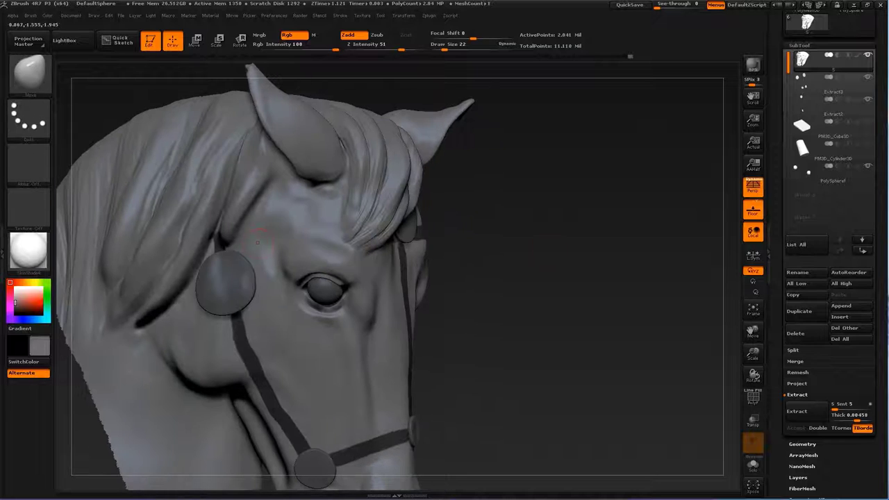
mouse_move(257, 242)
left_mouse_down("ctrl")
mouse_move(272, 261)
mouse_move(339, 225)
left_mouse_up("ctrl")
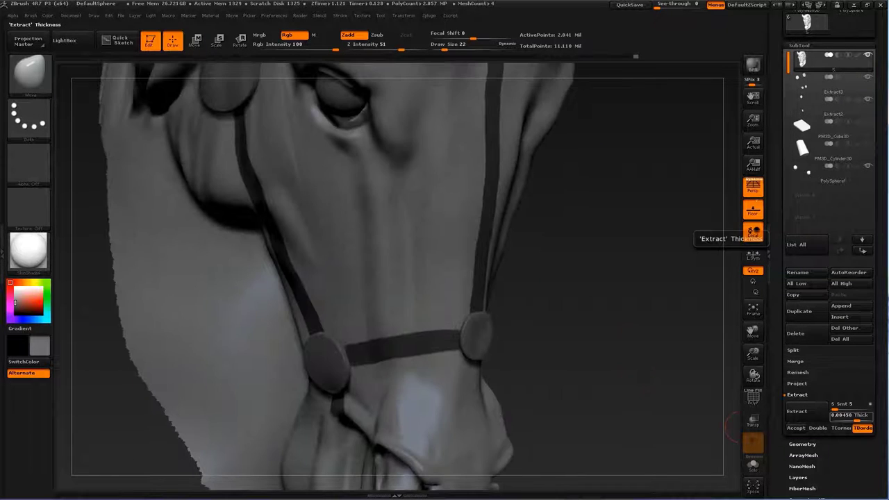
- Extract the masked straps as a new subtool with thickness 0.00294
left_click(798, 411)
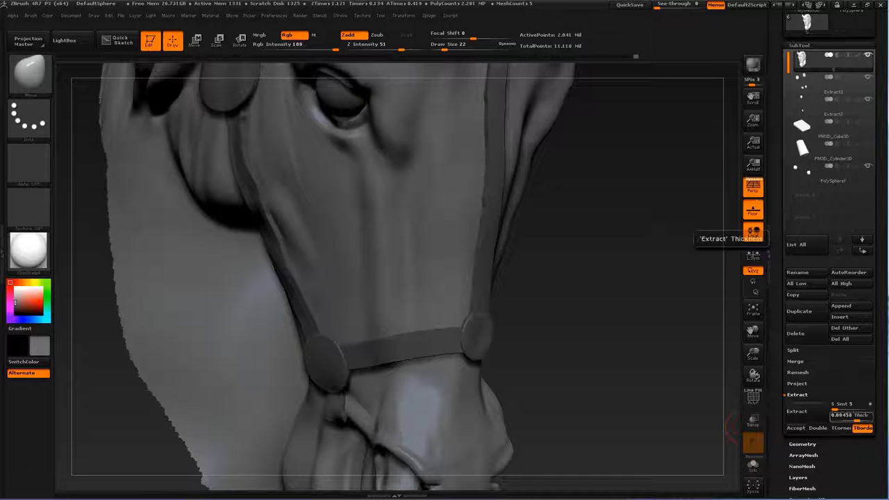
left_click_drag(858, 414, 844, 414)
left_click(796, 411)
left_click(796, 428)
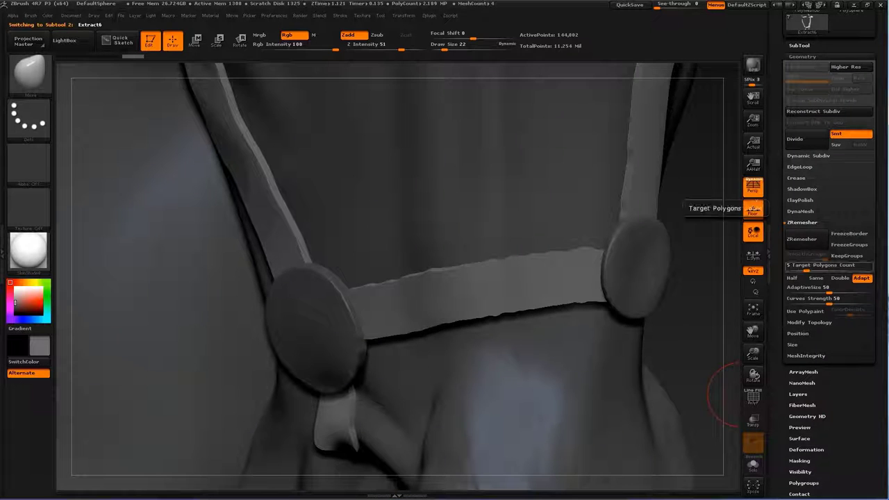
- Remesh the Extract6 strap with ZRemesher at Target Polygons Count 1
left_click_drag(822, 265, 798, 265)
left_click(801, 238)
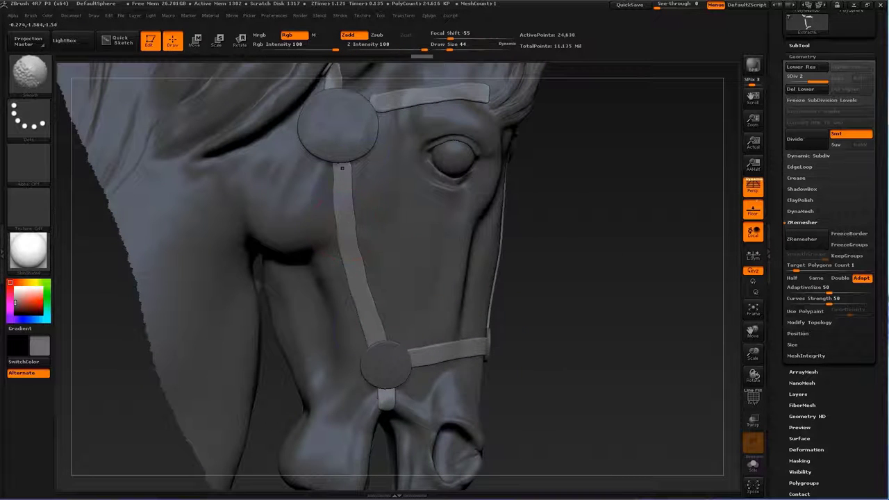
left_click_drag(361, 100, 339, 259, "alt")
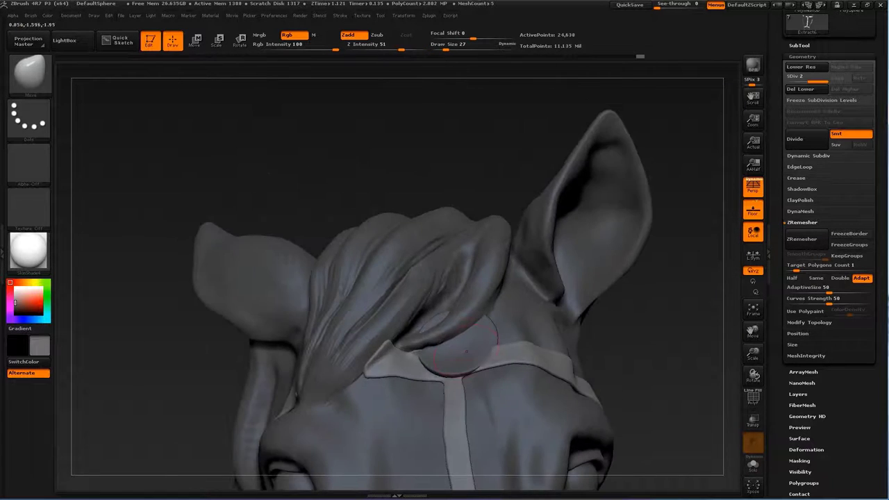
- Select the forehead and strap bridle subtools and orbit over the head, eye and strap
left_click(472, 357, "alt")
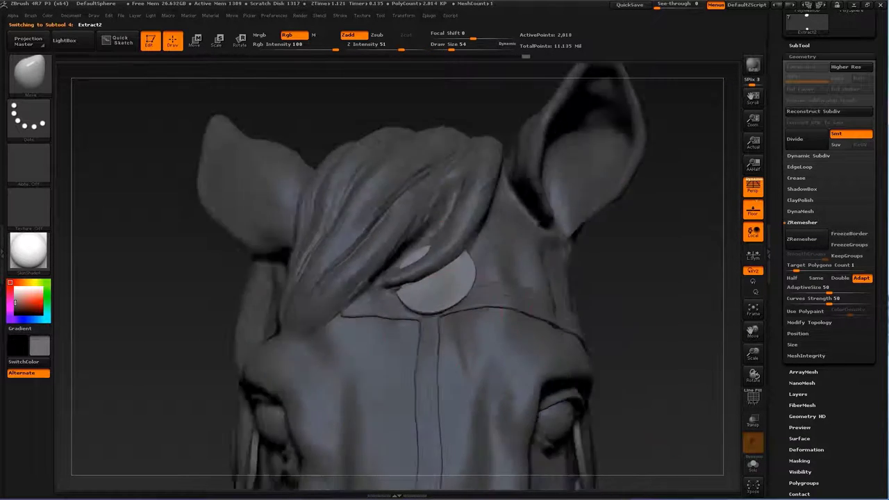
left_click(401, 326, "alt")
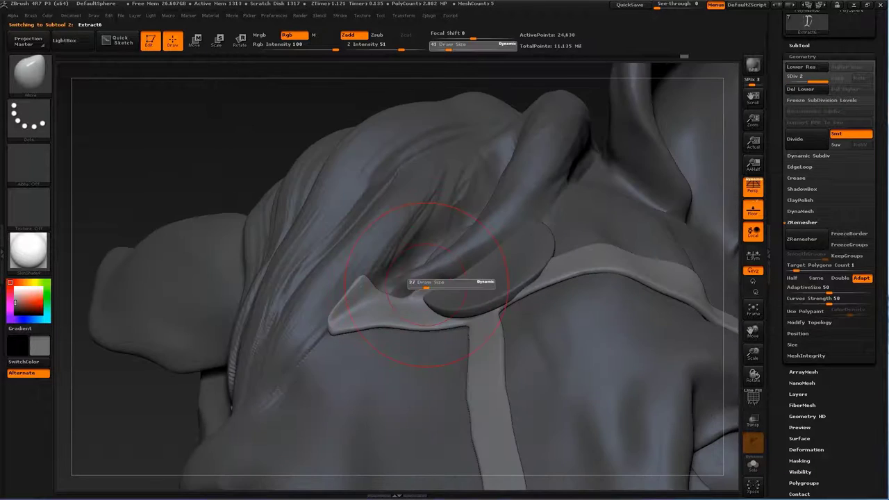
key("b")
key("c")
key("b")
mouse_move(413, 300)
left_mouse_down()
mouse_move(375, 285)
mouse_move(385, 364)
mouse_move(326, 292)
left_mouse_up()
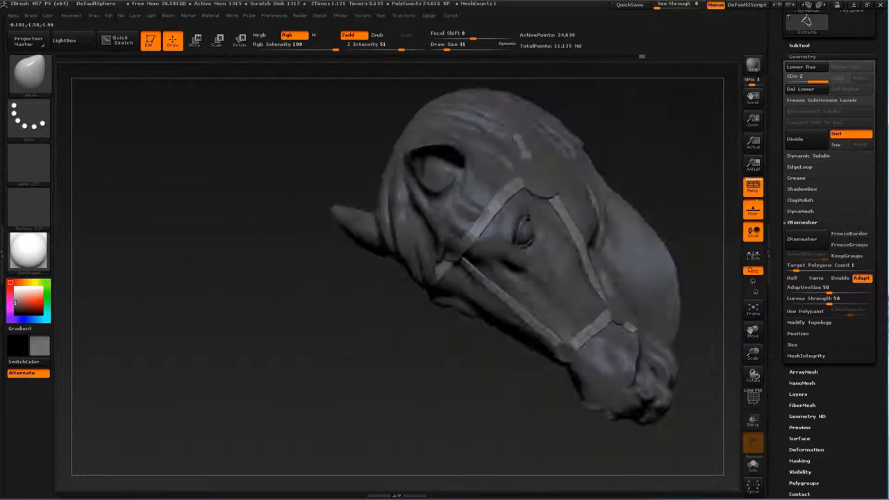
mouse_move(332, 344)
left_mouse_down()
mouse_move(340, 409)
mouse_move(361, 312)
mouse_move(375, 298)
left_mouse_up()
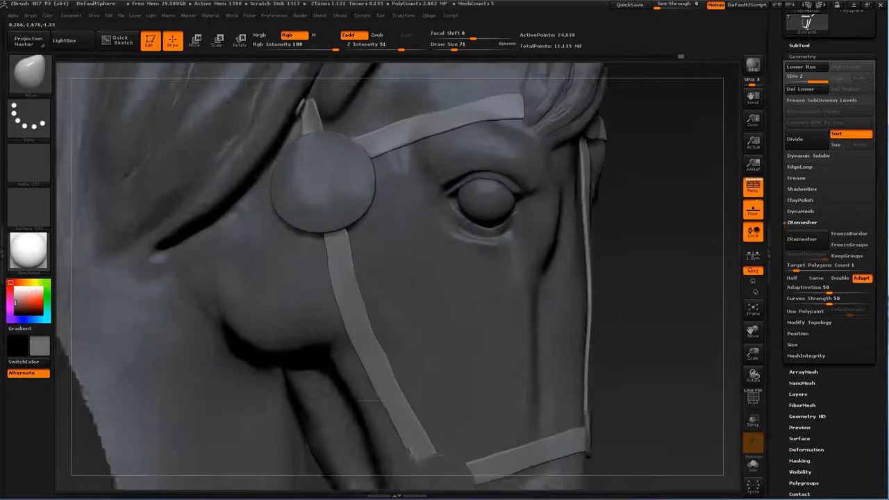
left_click_drag(361, 367, 318, 248)
- Cycle brushes back to Move and select the bridle discs subtool
key("b")
key("d")
key("s")
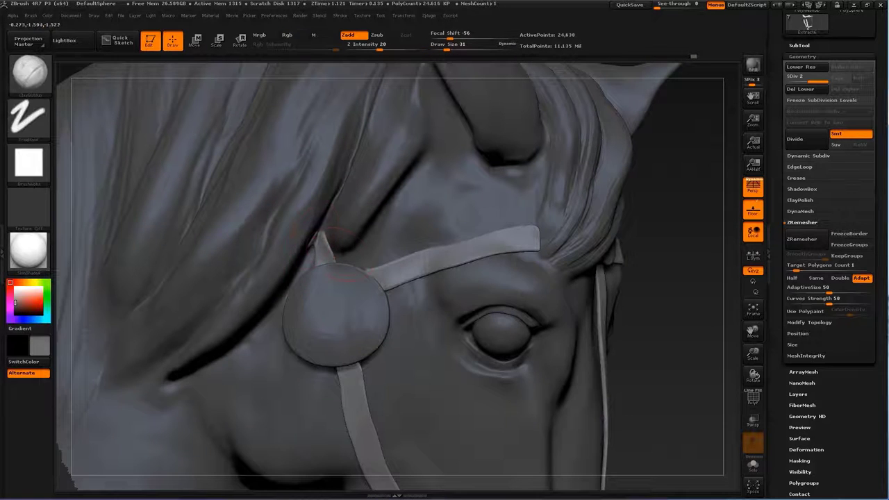
key("b")
key("c")
key("b")
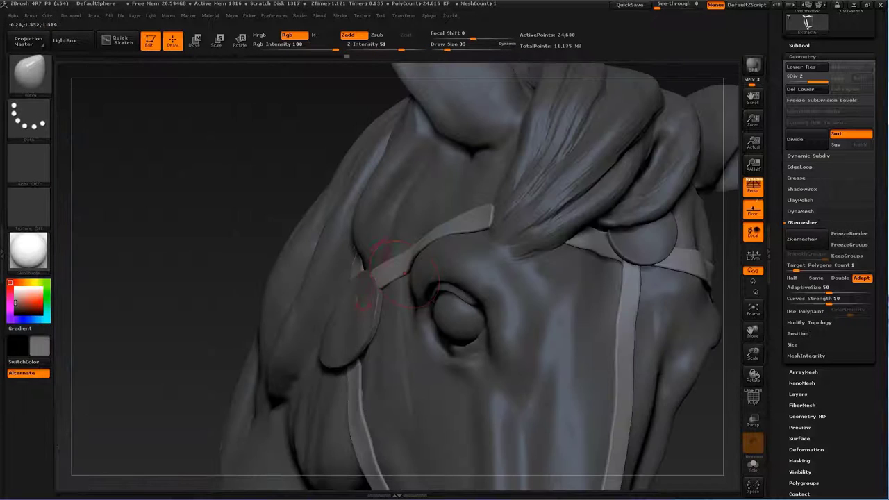
left_click(344, 299, "alt")
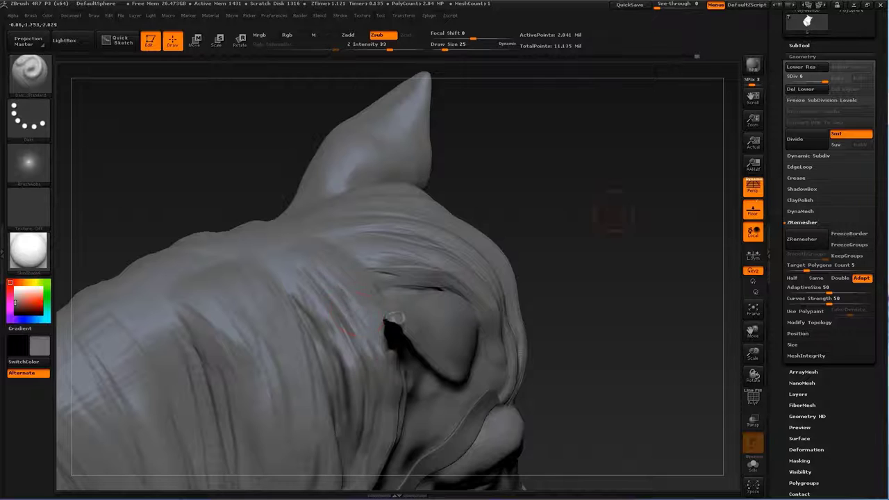
left_click_drag(357, 306, 323, 257)
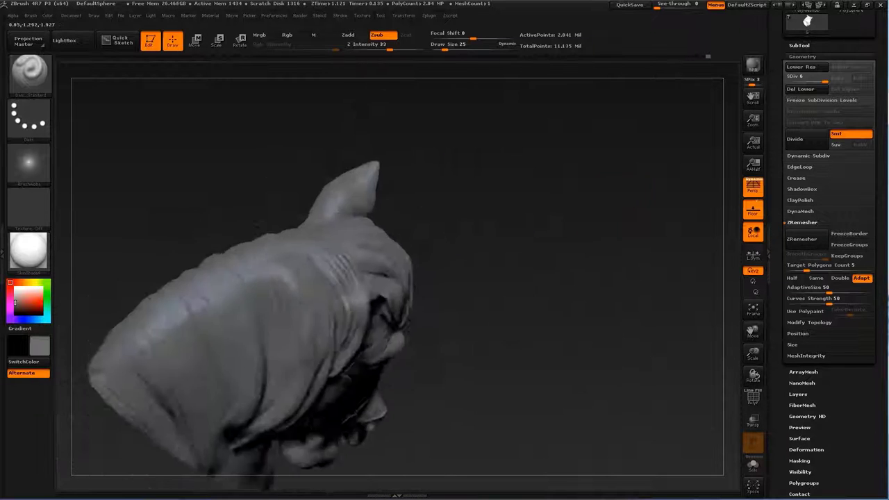
left_click_drag(380, 309, 334, 348)
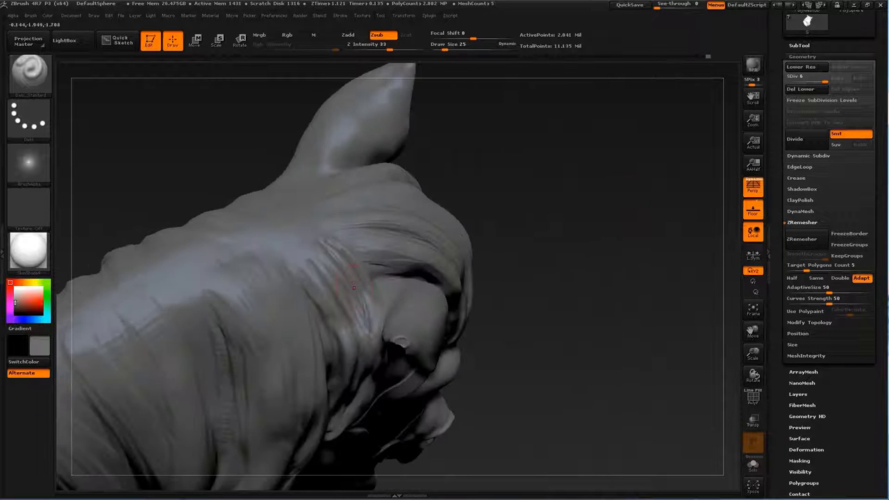
key("b")
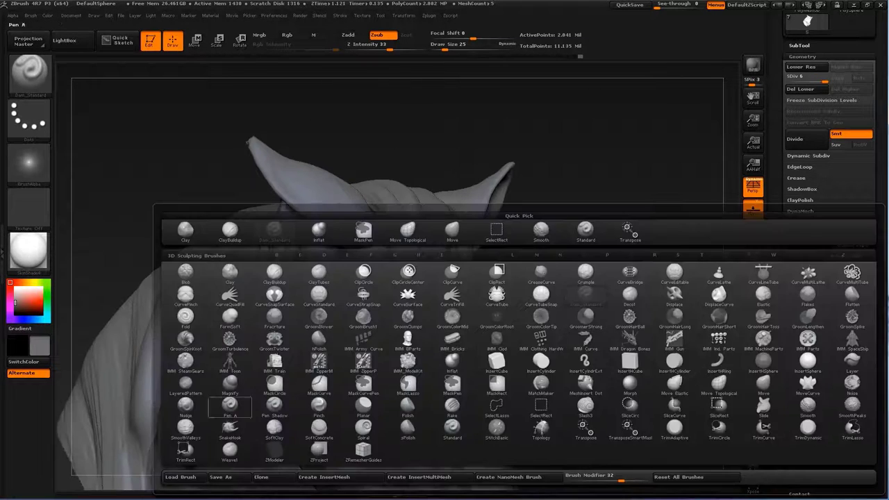
key("s")
scroll(387, 316, "up", 3)
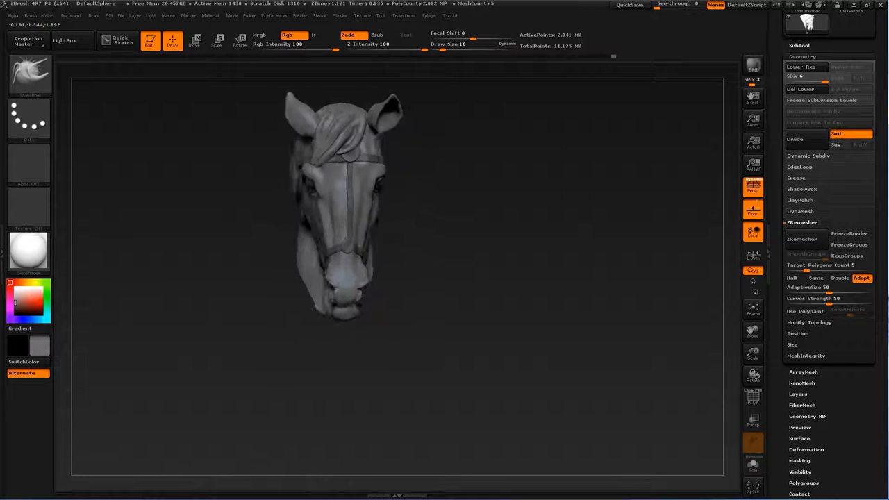
left_click(399, 308, "alt")
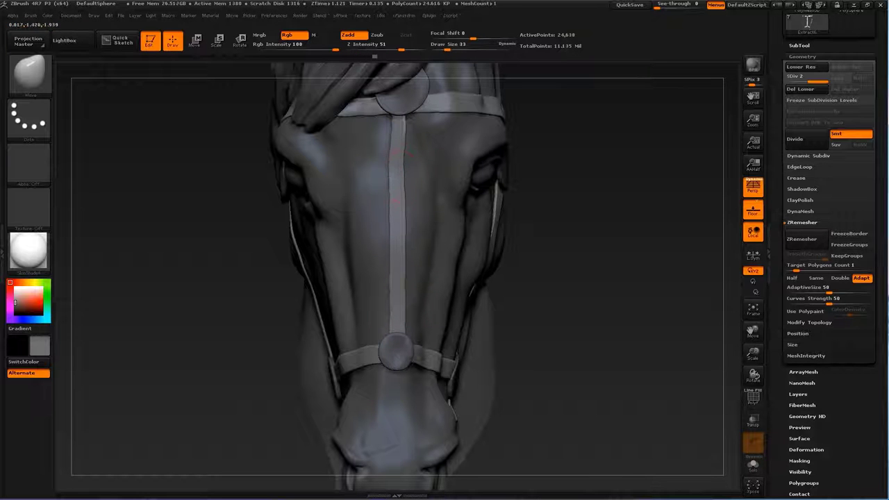
left_click_drag(574, 274, 417, 309)
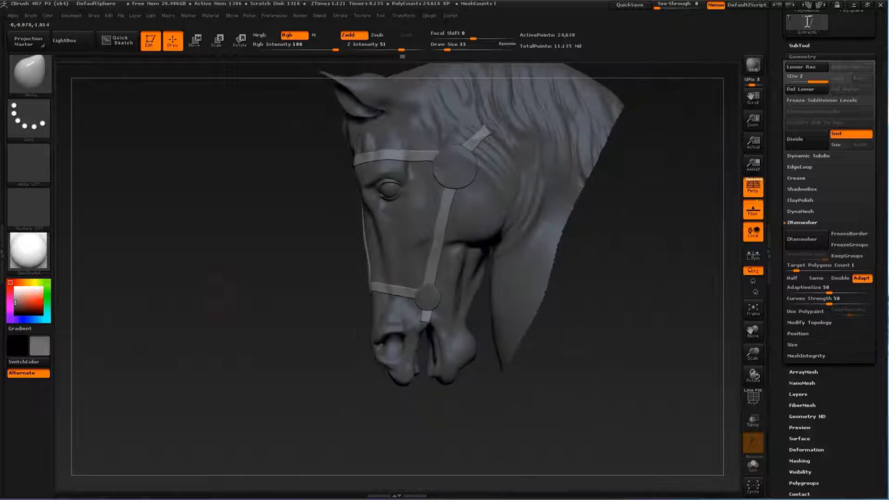
mouse_move(565, 90)
left_mouse_down()
mouse_move(560, 278)
mouse_move(532, 344)
mouse_move(486, 333)
mouse_move(527, 327)
mouse_move(514, 347)
left_mouse_up()
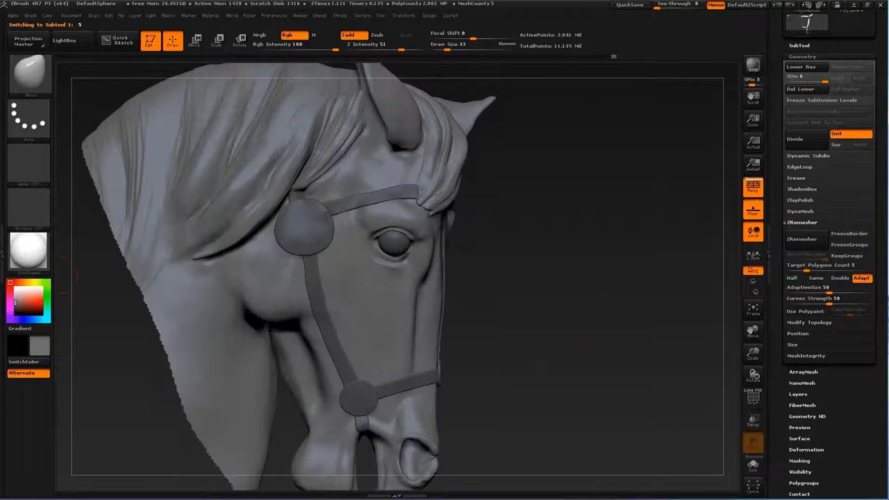
mouse_move(571, 311)
left_mouse_down()
mouse_move(532, 297)
mouse_move(470, 238)
mouse_move(727, 197)
left_mouse_up()
- Solo the disc subtool, split off the small discs, then unsolo to restore the horse
left_click(799, 48)
left_click(801, 102, "ctrl+shift")
left_click_drag(417, 312, 262, 154)
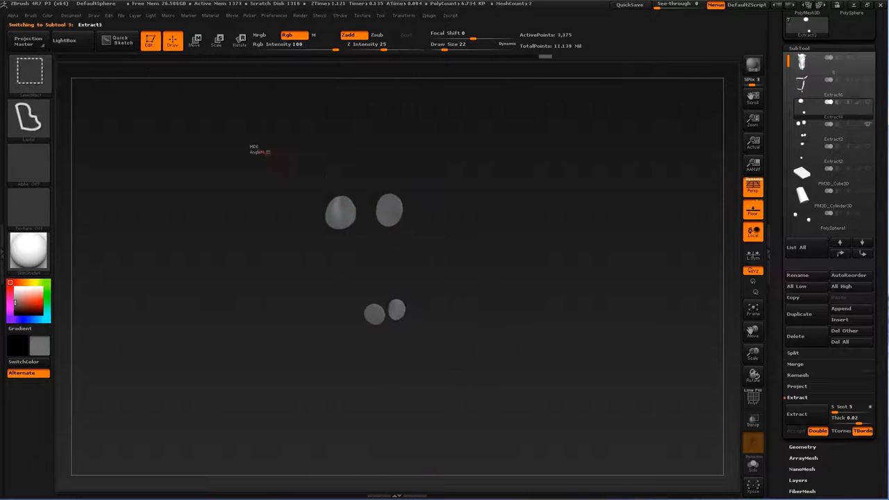
left_click(801, 446)
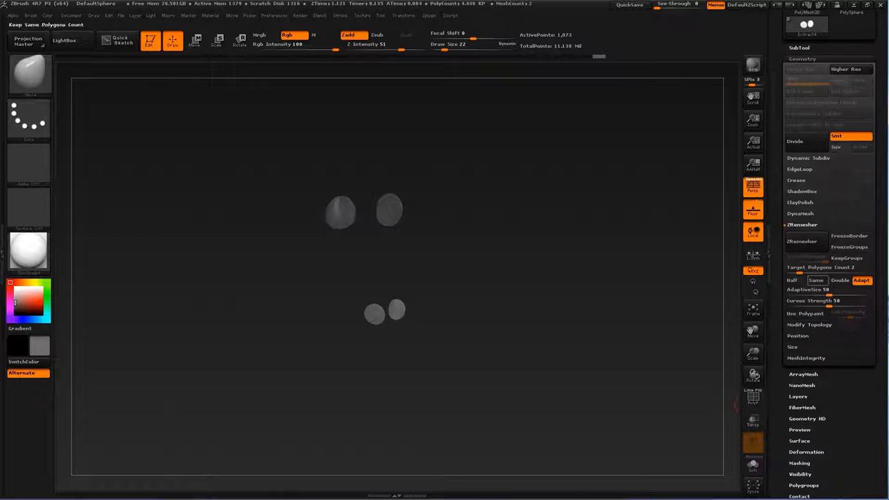
left_click(798, 48)
left_click(802, 102, "ctrl+shift")
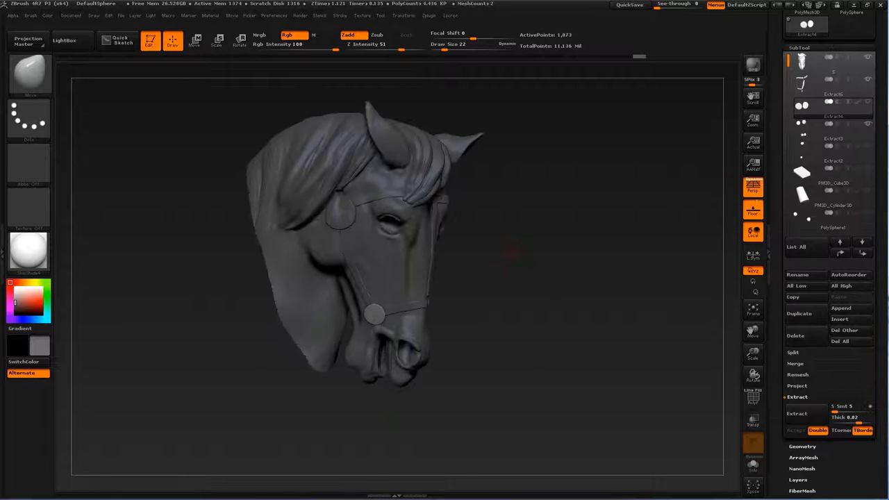
mouse_move(512, 252)
left_mouse_down("alt")
mouse_move(417, 312)
mouse_move(308, 199)
mouse_move(343, 305)
left_mouse_up("alt")
- Shrink the lower bridle disc with the Scale transpose tool
key("e")
mouse_move(343, 304)
left_mouse_down()
mouse_move(376, 355)
mouse_move(377, 341)
mouse_move(312, 338)
mouse_move(382, 358)
left_mouse_up()
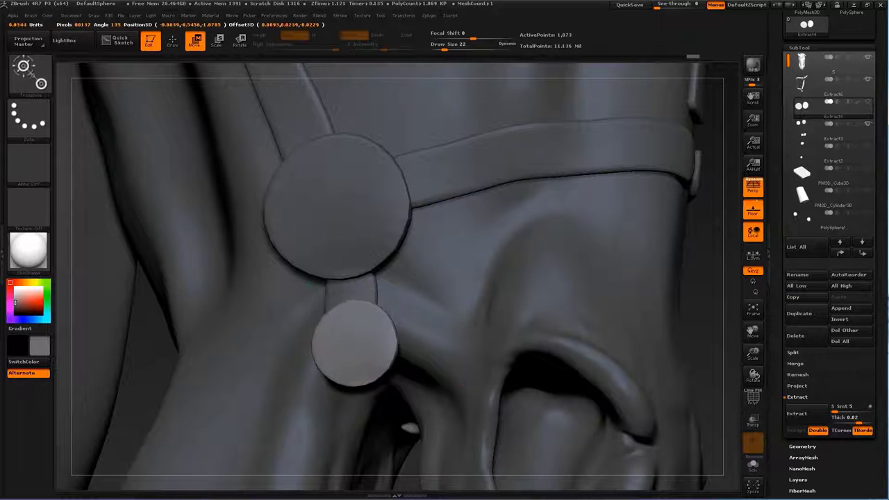
left_click_drag(338, 312, 393, 371)
key("e")
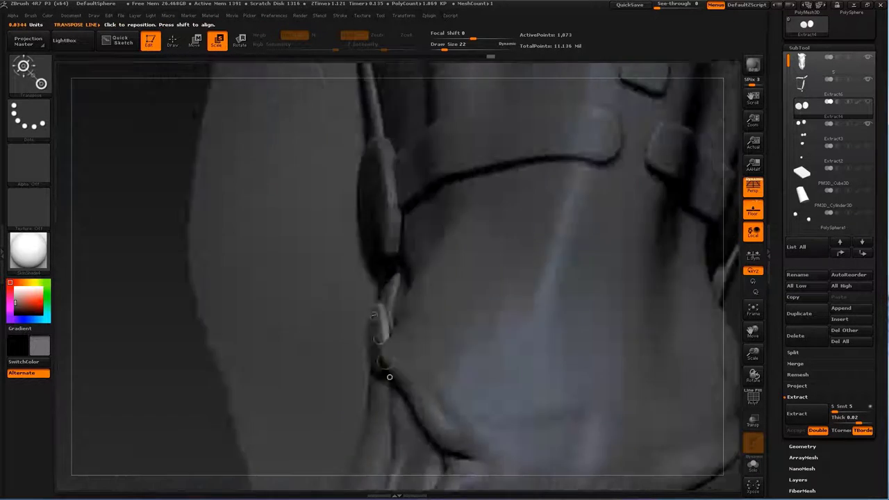
key("q")
- Move the small disc beneath the large disc using see-through mode, then leave transform mode
left_click_drag(393, 373, 440, 320)
key("w")
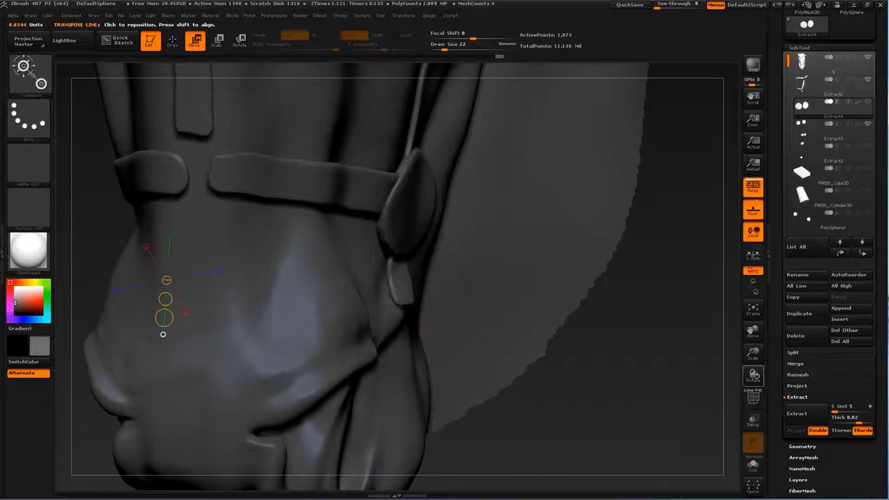
left_click(752, 420)
left_click_drag(597, 389, 290, 257)
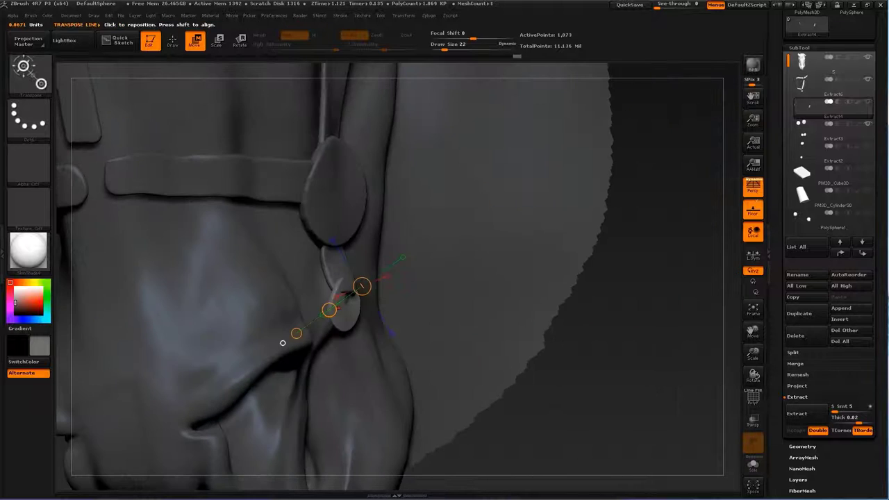
key("q")
left_click(208, 177, "alt")
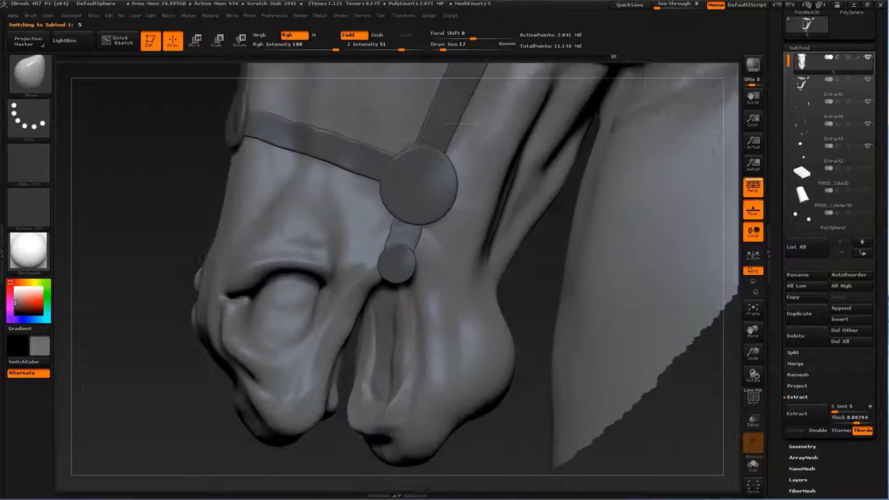
- Shape the nostril rims, alternating between the Standard and Dam_Standard brushes
key("b")
key("s")
key("t")
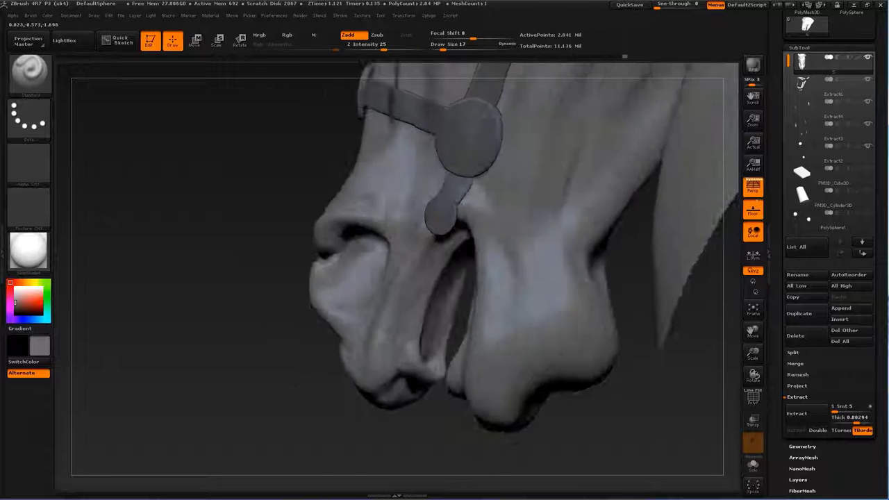
key("b")
key("d")
key("s")
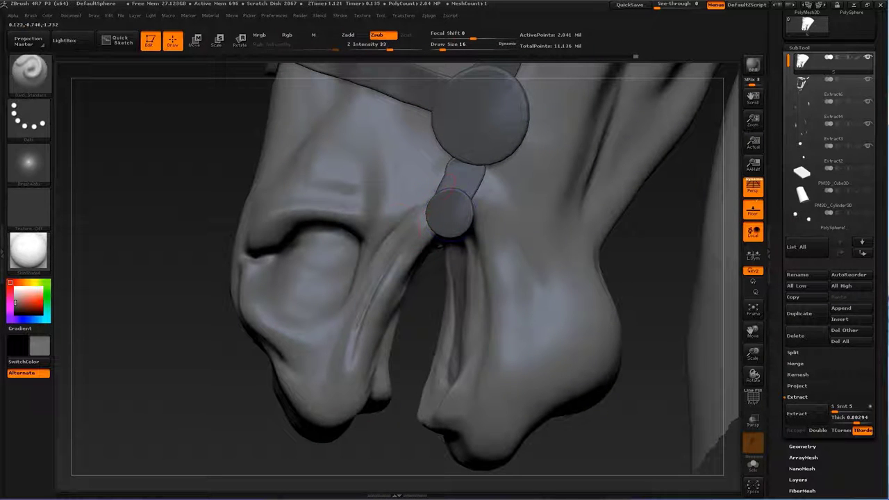
key("b")
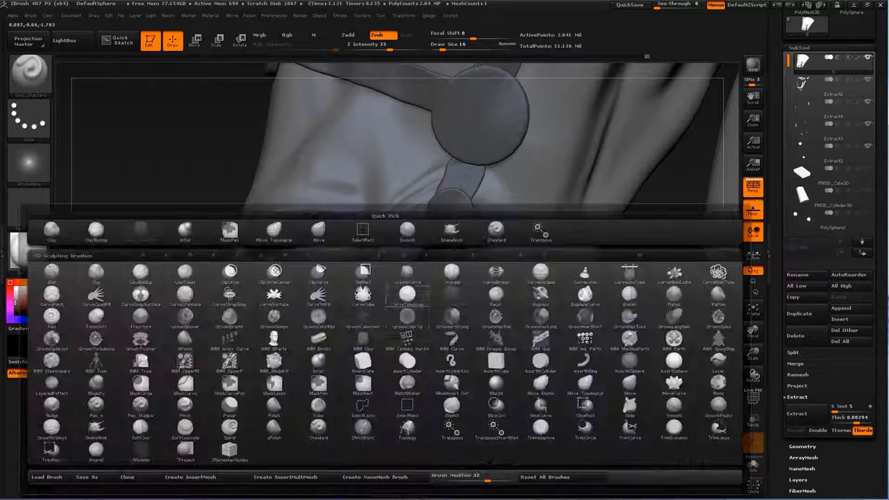
key("s")
key("t")
key("s")
mouse_move(338, 360)
left_mouse_down()
mouse_move(314, 336)
mouse_move(378, 351)
left_mouse_up()
- Refine the nostrils and muzzle with ClayBuildup from above and close angles
key("b")
key("c")
key("b")
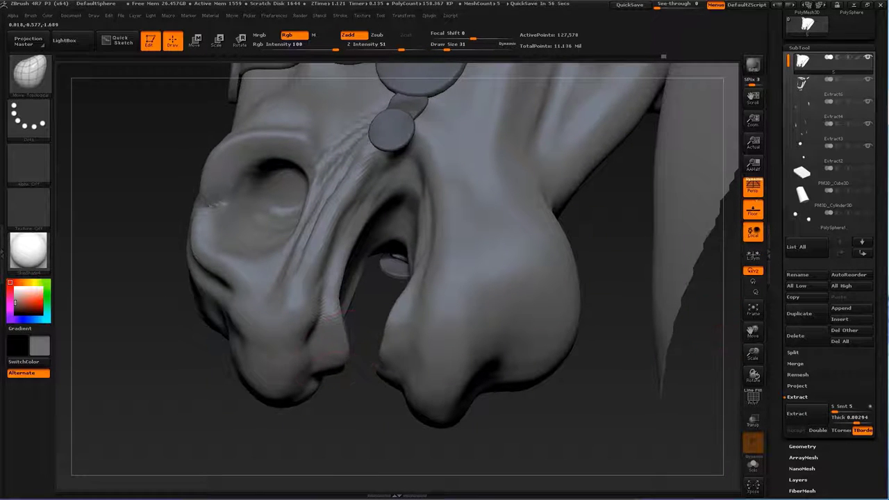
left_click_drag(715, 324, 347, 348)
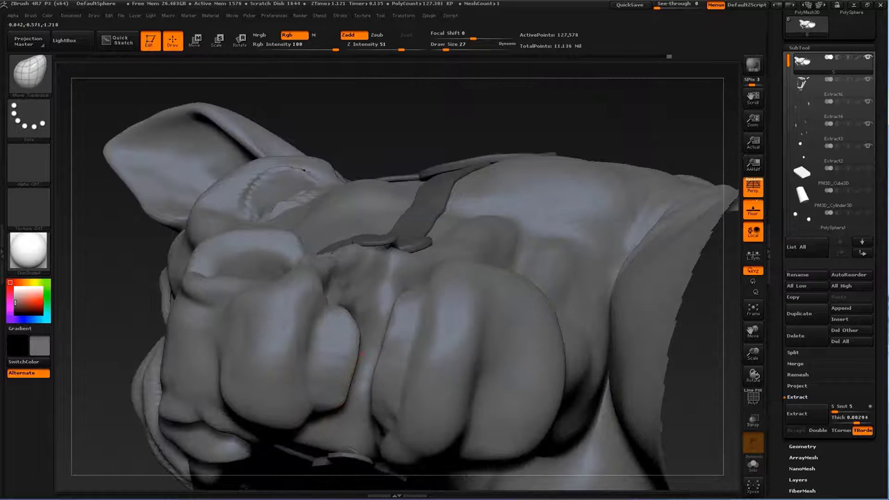
mouse_move(299, 374)
left_mouse_down()
mouse_move(268, 386)
mouse_move(333, 351)
left_mouse_up()
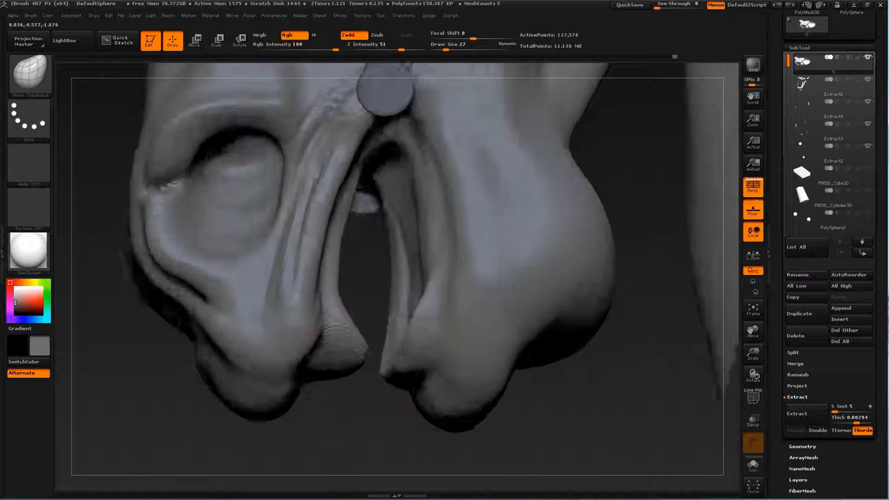
left_click_drag(389, 305, 358, 350)
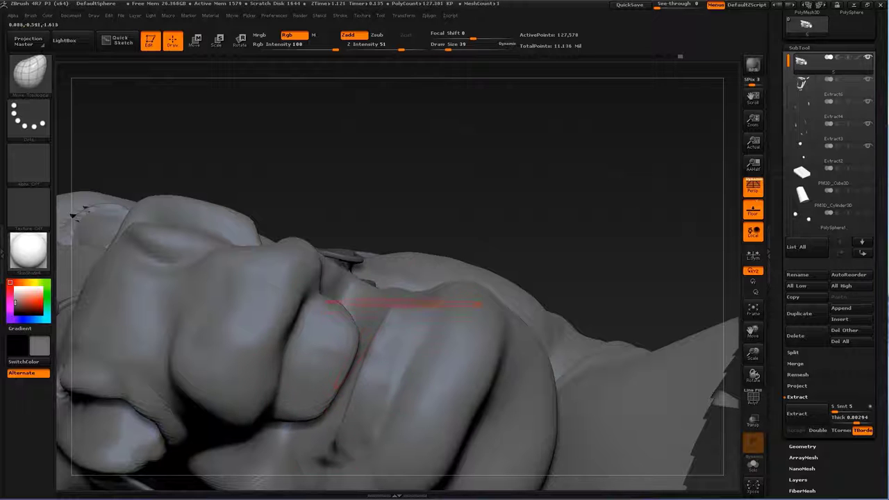
mouse_move(402, 327)
left_mouse_down()
mouse_move(413, 316)
mouse_move(258, 427)
left_mouse_up()
- Divide the head mesh to subdivision level 6 and switch to the Standard brush
key("ctrl+d")
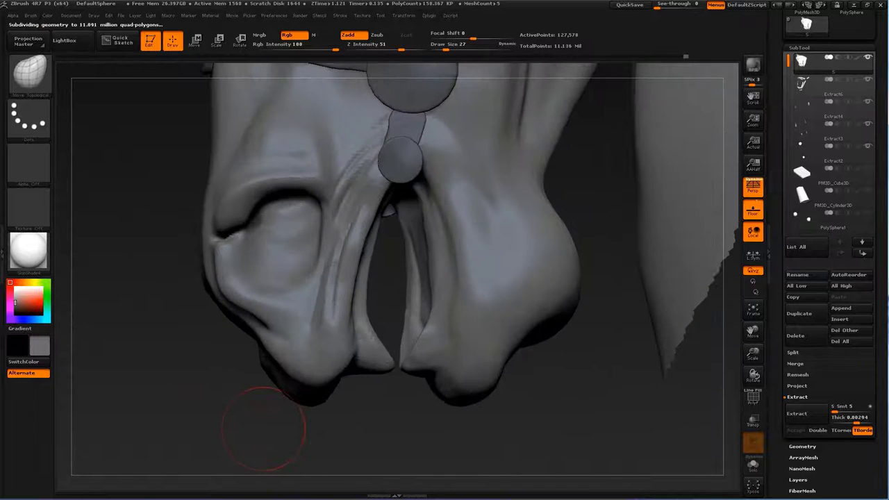
key("b")
key("s")
key("t")
key("s")
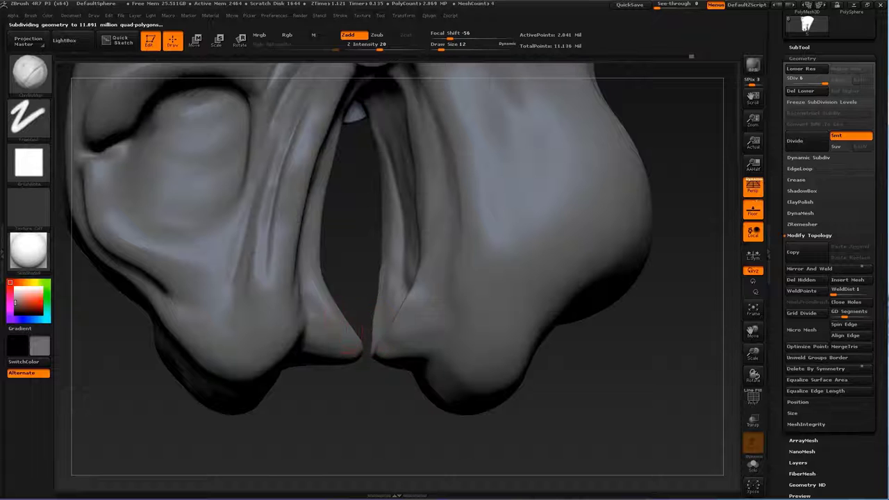
mouse_move(361, 340)
left_mouse_down()
mouse_move(389, 312)
mouse_move(364, 327)
mouse_move(324, 420)
left_mouse_up()
- Sculpt the nostrils from several close angles, zooming in between them
key("b")
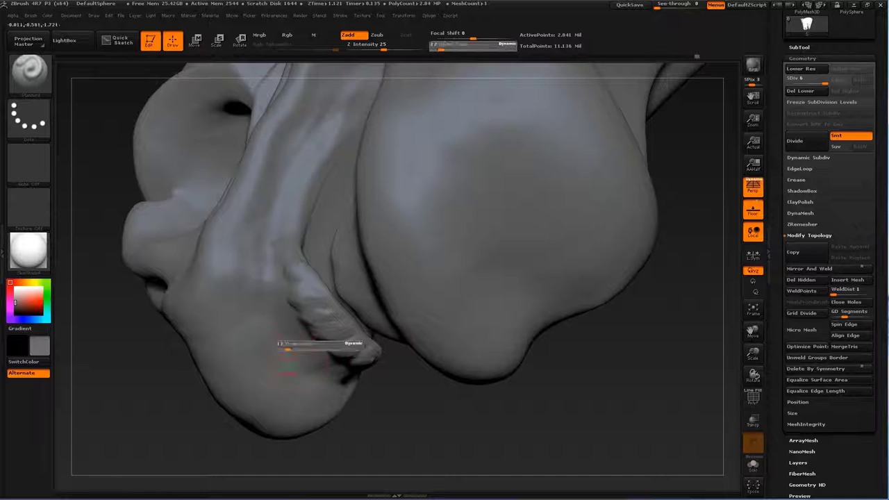
left_click_drag(286, 347, 298, 318)
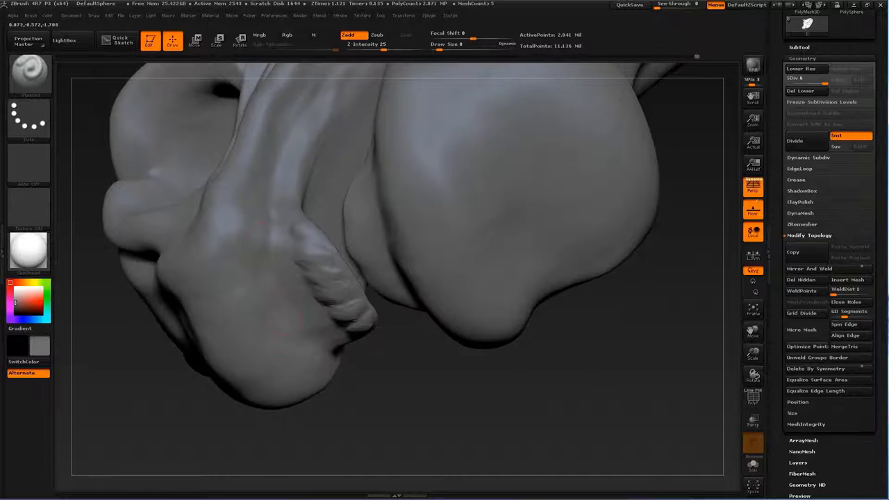
left_click_drag(356, 333, 389, 222)
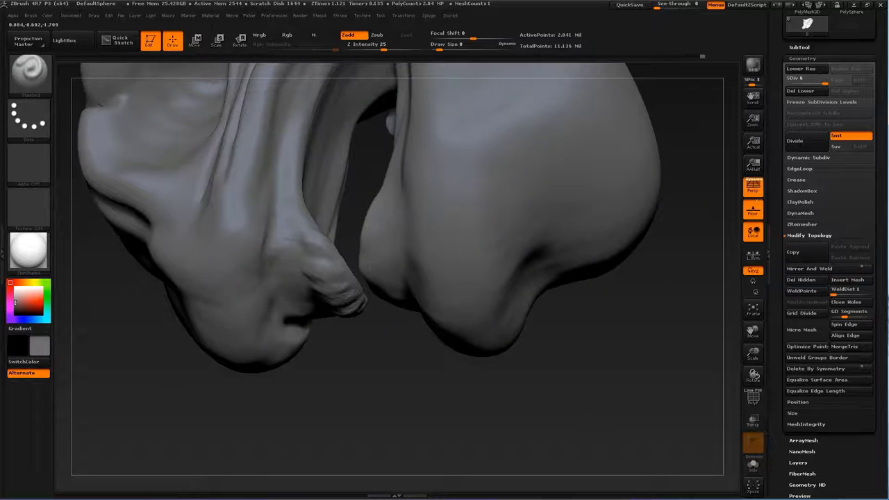
left_click_drag(158, 278, 233, 413)
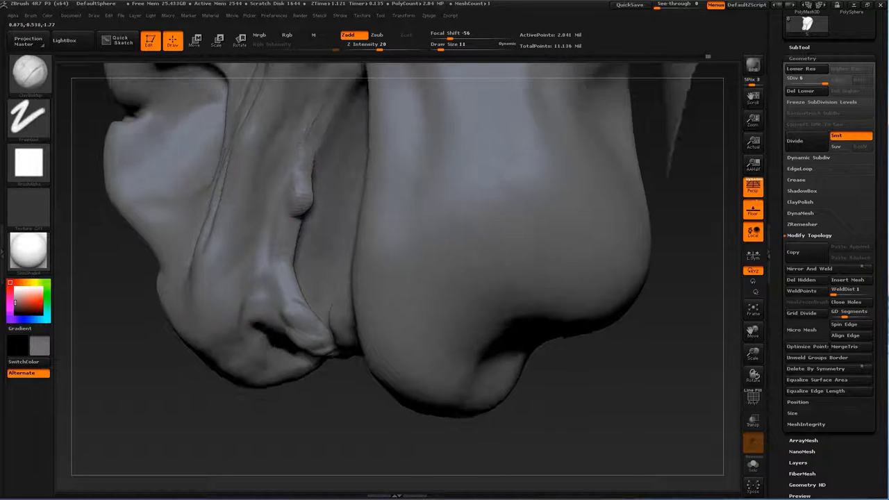
mouse_move(320, 139)
left_mouse_down()
mouse_move(268, 220)
mouse_move(326, 291)
mouse_move(382, 209)
left_mouse_up()
mouse_move(250, 375)
left_mouse_down()
mouse_move(269, 284)
mouse_move(271, 198)
mouse_move(306, 274)
left_mouse_up()
- Carve fine creases with Dam_Standard, then build surface with Standard toward the chin
key("b")
key("d")
key("s")
key("b")
key("s")
key("t")
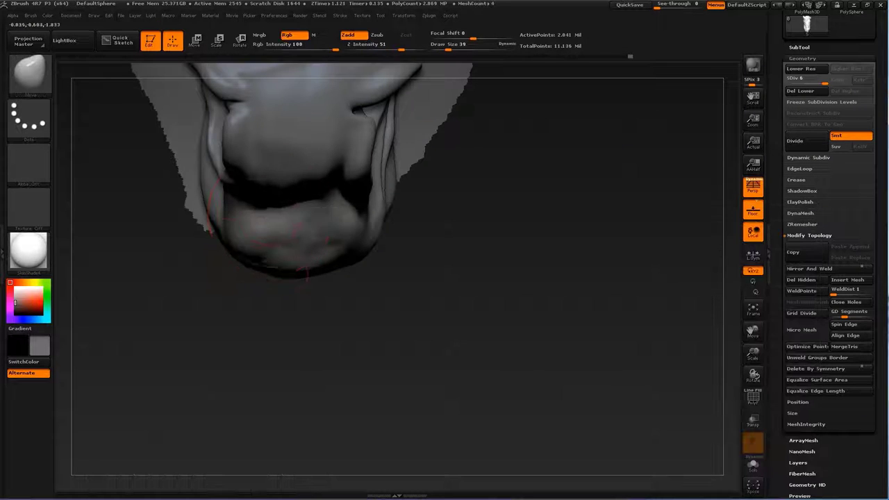
mouse_move(278, 239)
left_mouse_down()
mouse_move(465, 310)
mouse_move(157, 145)
left_mouse_up()
- Add low-strength Dam_Standard creases and Standard folds to the muzzle, working from underneath
key("b")
key("d")
key("s")
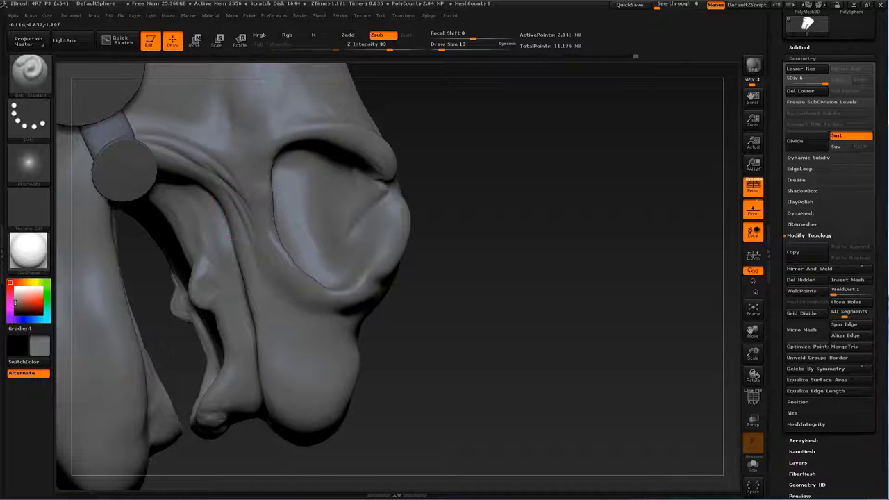
key("b")
key("s")
key("t")
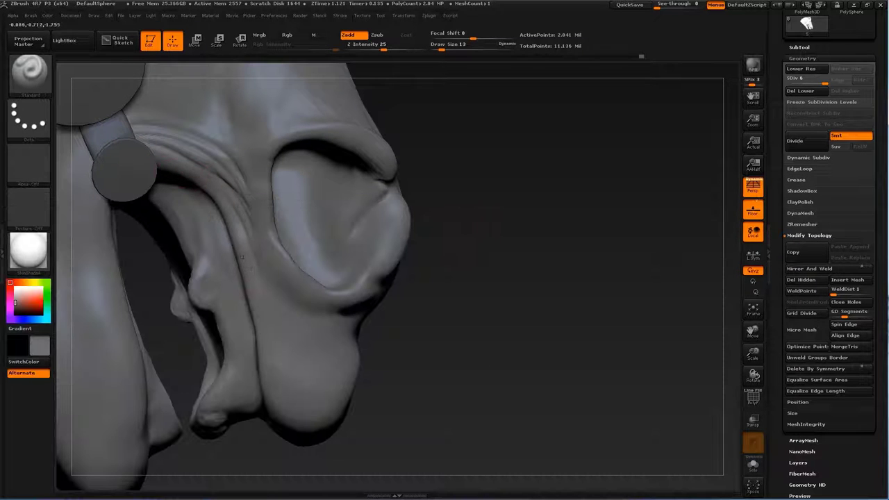
left_click_drag(242, 257, 555, 332, "shift")
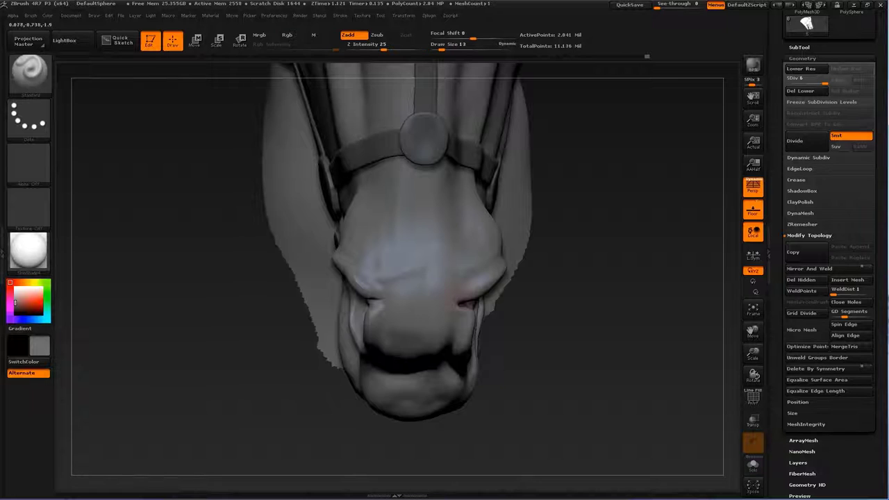
mouse_move(461, 304)
left_mouse_down()
mouse_move(406, 198)
mouse_move(291, 201)
left_mouse_up()
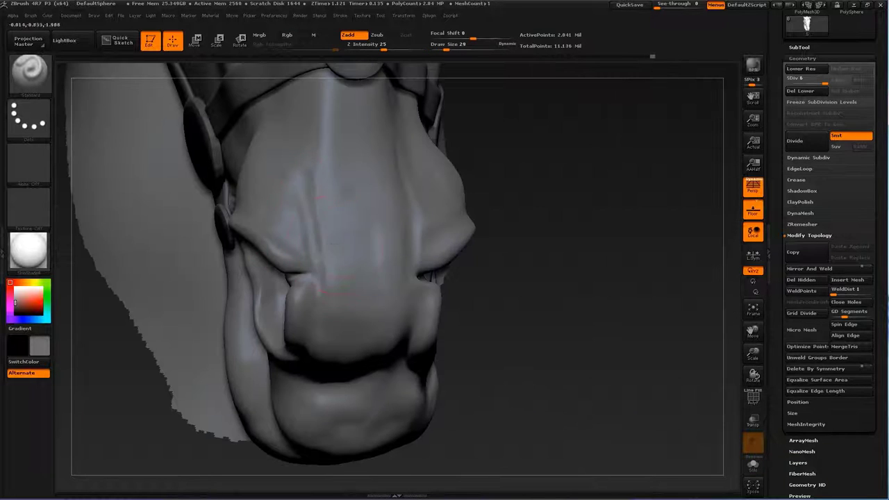
mouse_move(388, 316)
left_mouse_down()
mouse_move(525, 377)
mouse_move(378, 167)
mouse_move(417, 208)
mouse_move(361, 229)
left_mouse_up()
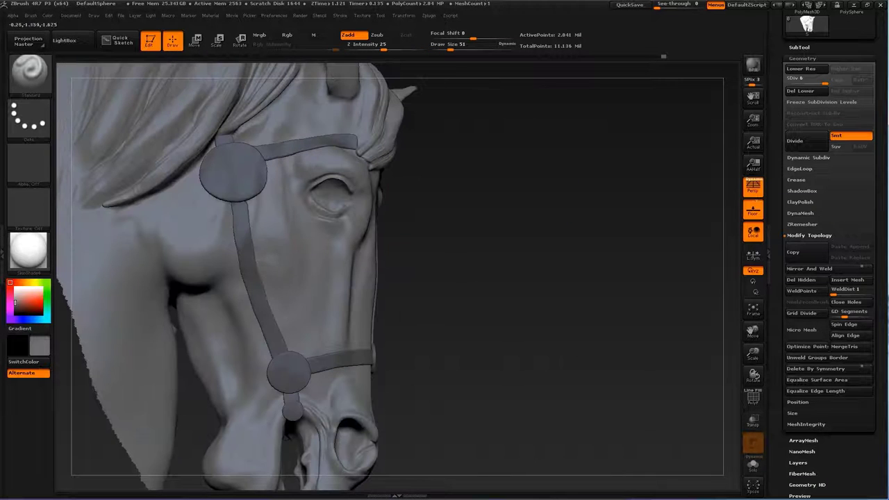
mouse_move(555, 278)
left_mouse_down()
mouse_move(514, 333)
mouse_move(548, 285)
left_mouse_up()
- Reframe the head and puff up the nostrils with a low-strength inflating brush
key("f")
mouse_move(546, 327)
left_mouse_down()
mouse_move(571, 307)
mouse_move(104, 347)
mouse_move(485, 313)
mouse_move(457, 256)
left_mouse_up()
mouse_move(438, 222)
left_mouse_down()
mouse_move(375, 175)
mouse_move(417, 209)
left_mouse_up()
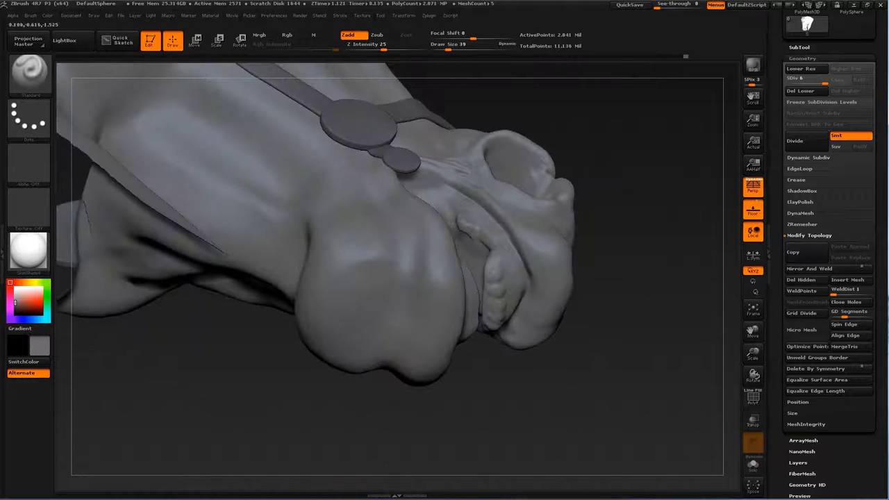
key("b")
left_click(184, 232)
mouse_move(434, 102)
left_mouse_down()
mouse_move(589, 129)
mouse_move(363, 149)
mouse_move(519, 349)
mouse_move(511, 376)
mouse_move(483, 277)
mouse_move(461, 413)
left_mouse_up()
- Switch to Dam_Standard and carve a crease along the horse's lip from below
key("b")
left_click(516, 306)
key("b")
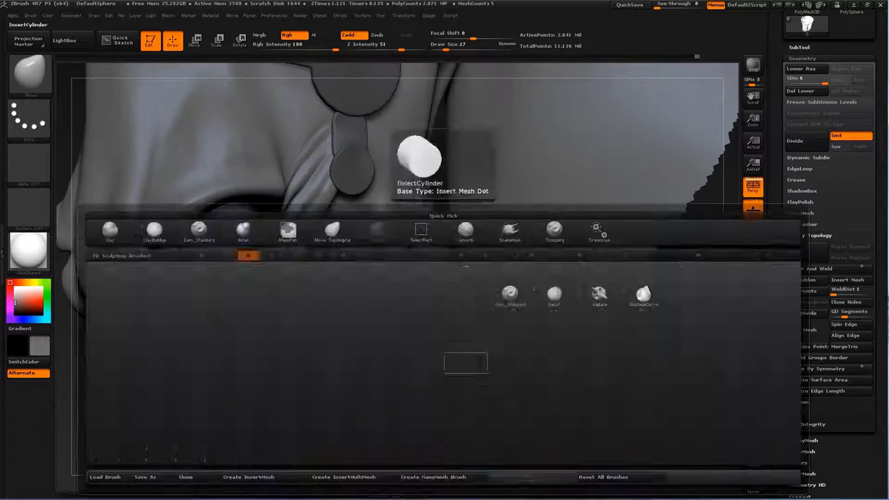
key("d")
key("s")
mouse_move(437, 261)
left_mouse_down()
mouse_move(333, 163)
mouse_move(426, 182)
mouse_move(459, 278)
mouse_move(453, 300)
mouse_move(387, 248)
mouse_move(359, 257)
left_mouse_up()
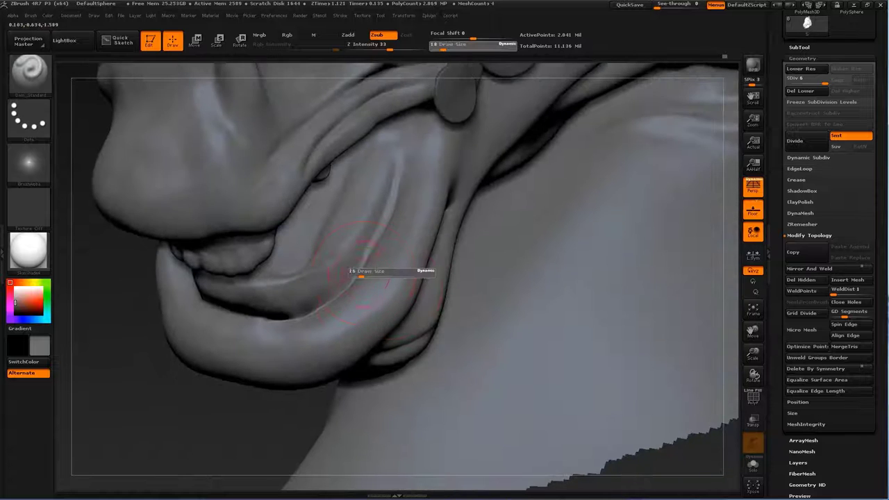
left_click_drag(398, 322, 334, 311)
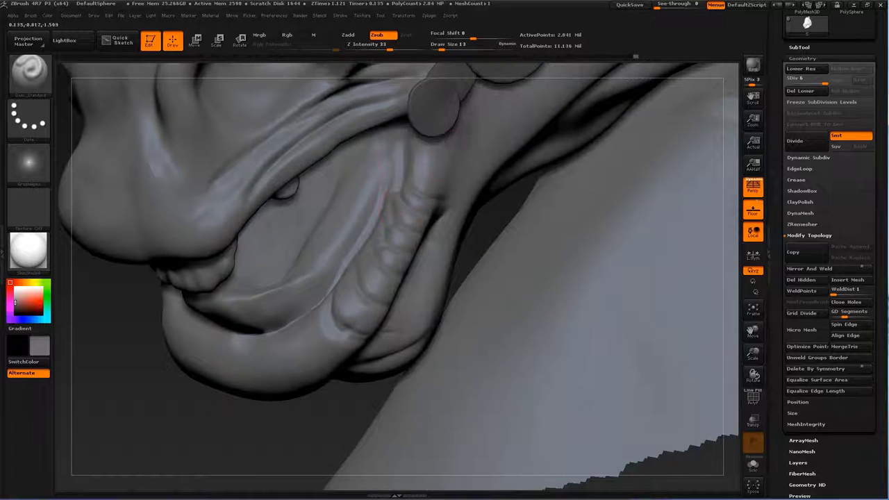
- Orbit through close-ups of the lips and teeth around the bit
mouse_move(433, 108)
left_mouse_down()
mouse_move(575, 327)
mouse_move(354, 142)
left_mouse_up()
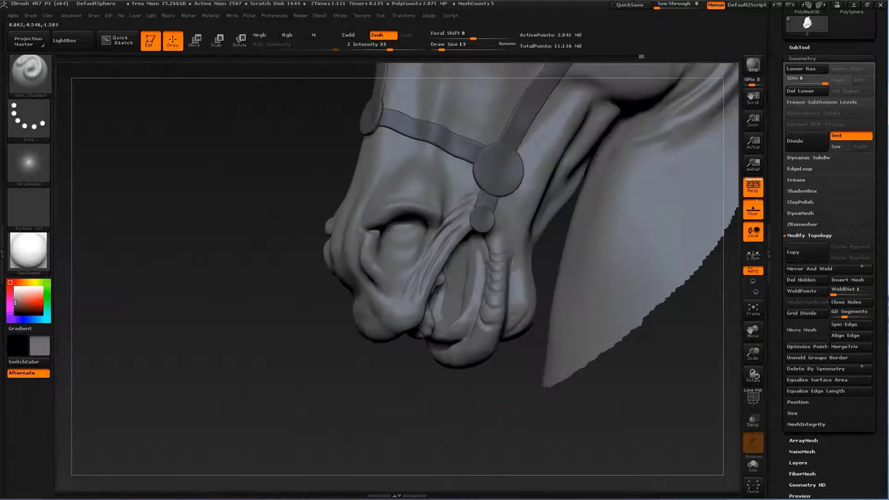
left_click_drag(410, 326, 349, 272)
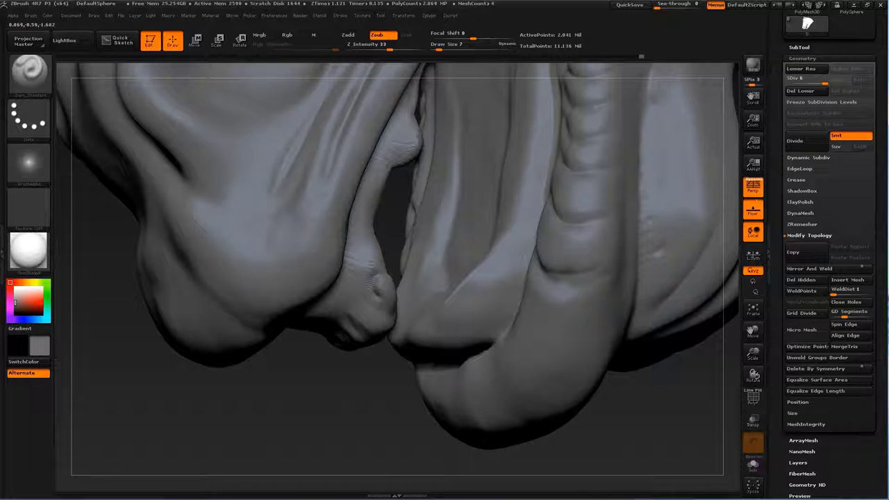
left_click_drag(378, 304, 339, 318)
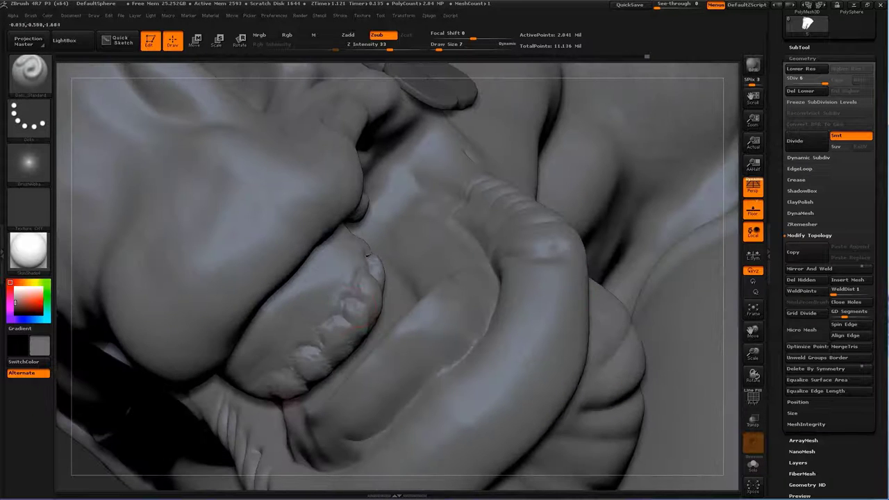
left_click_drag(367, 255, 566, 239)
mouse_move(604, 282)
left_mouse_down()
mouse_move(518, 264)
mouse_move(517, 305)
mouse_move(548, 267)
mouse_move(450, 343)
left_mouse_up()
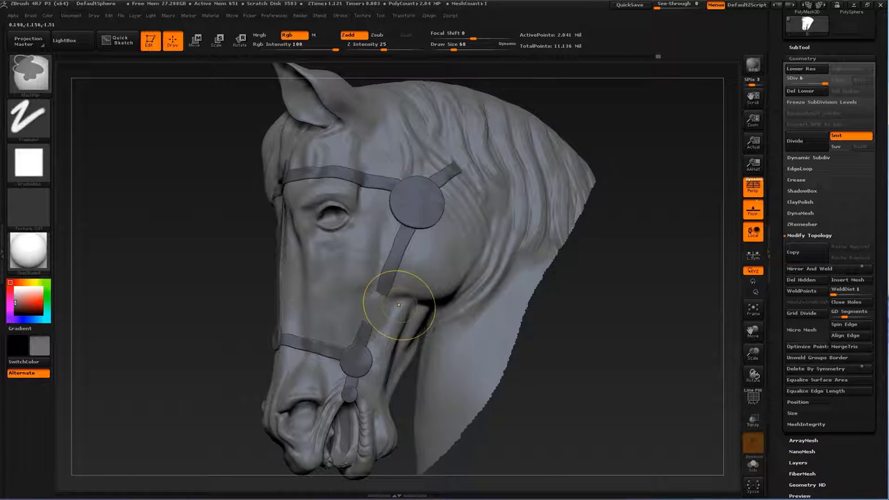
- Make the Extract6 bridle strap active and inspect the face and brow straps closely
left_click(388, 299, "alt")
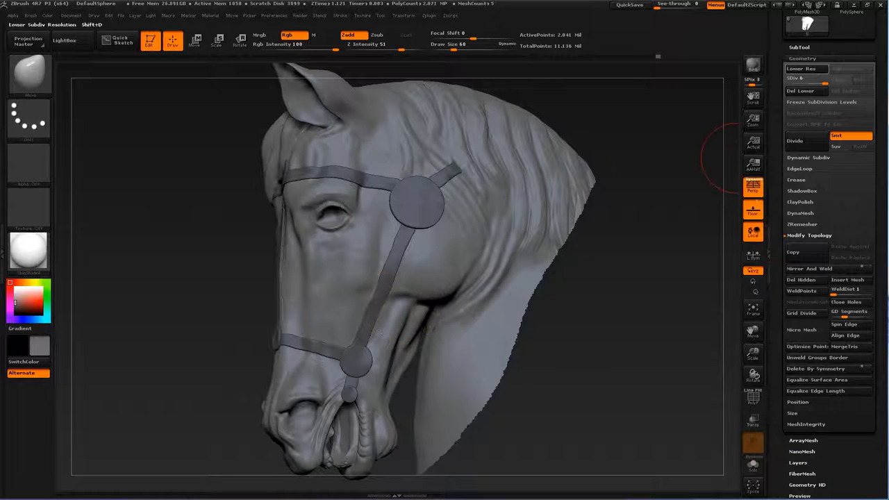
left_click_drag(583, 229, 357, 317, "alt")
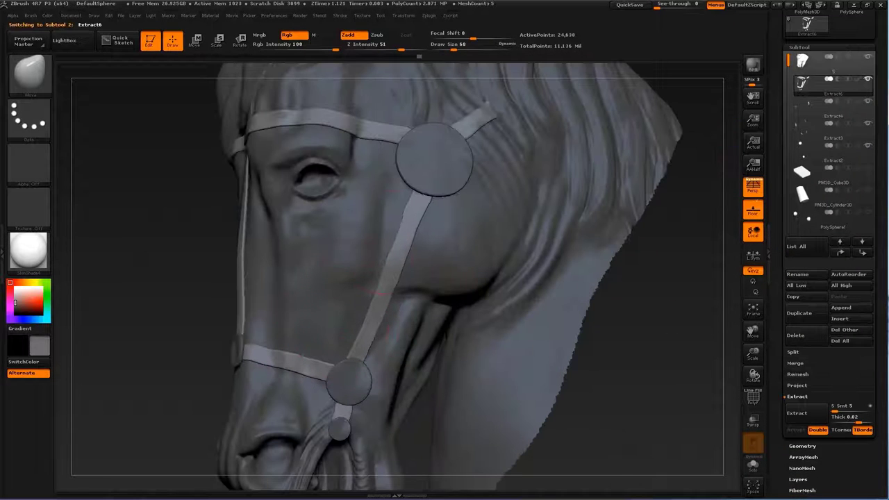
left_click_drag(150, 416, 326, 340, "alt")
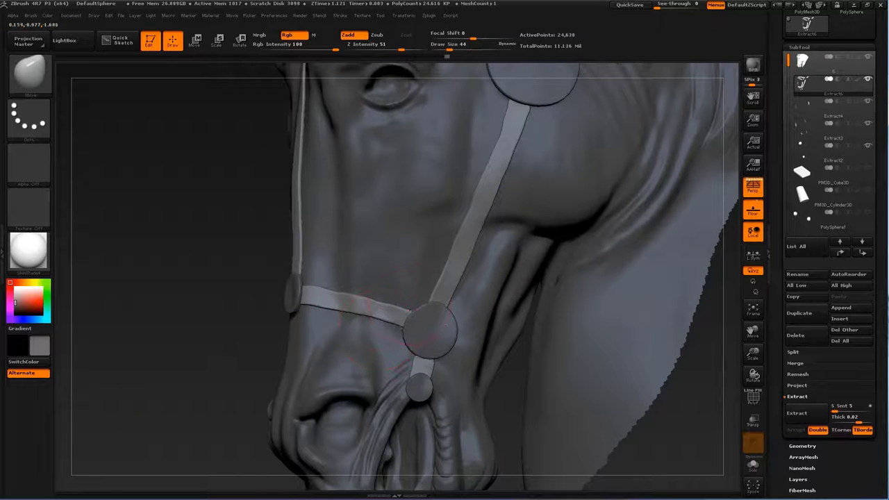
left_click_drag(257, 267, 341, 285, "alt")
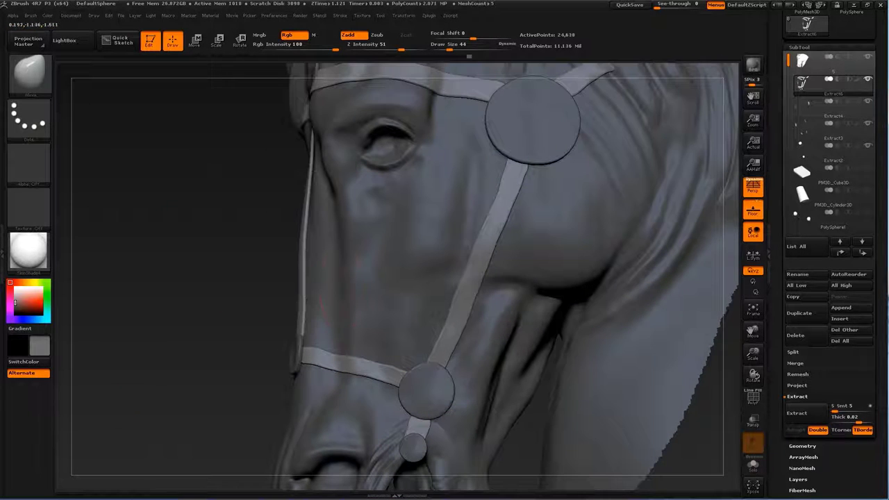
left_click_drag(470, 257, 530, 165, "alt")
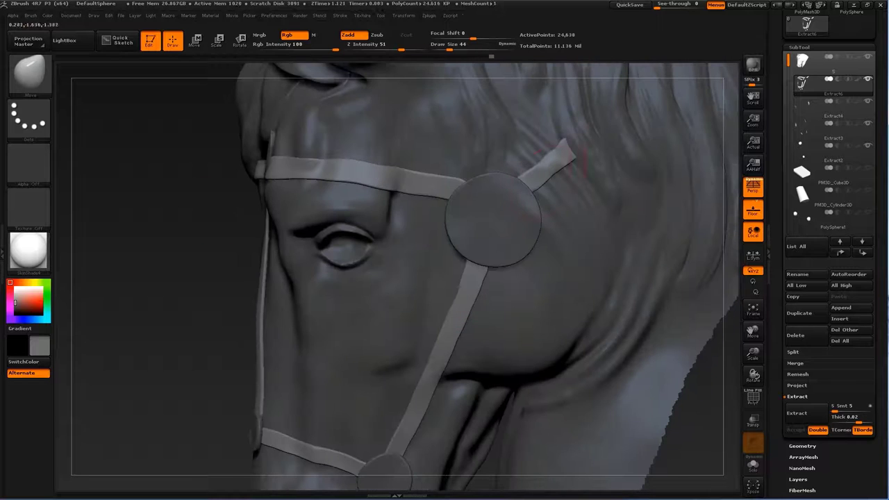
mouse_move(563, 179)
right_mouse_down()
mouse_move(434, 209)
mouse_move(494, 241)
mouse_move(430, 250)
mouse_move(444, 267)
mouse_move(452, 253)
mouse_move(431, 258)
right_mouse_up()
mouse_move(278, 313)
right_mouse_down()
mouse_move(611, 299)
mouse_move(363, 224)
right_mouse_up()
left_click(381, 212, "alt")
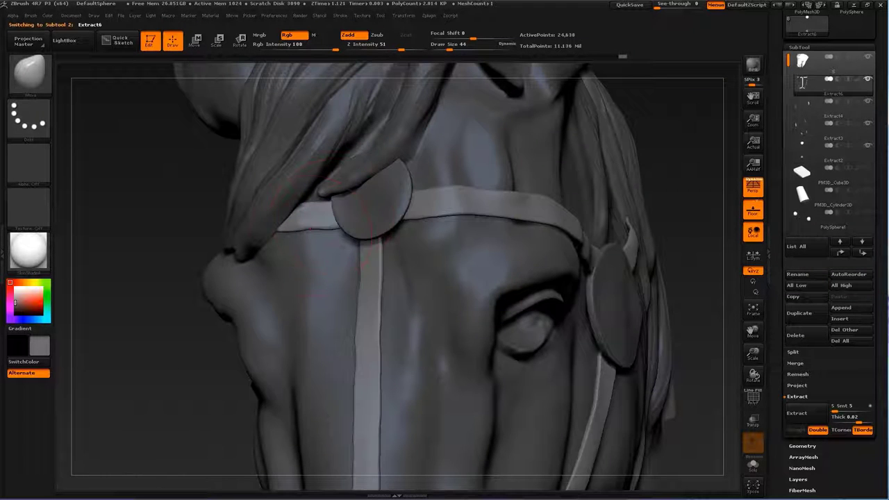
left_click(305, 223, "alt")
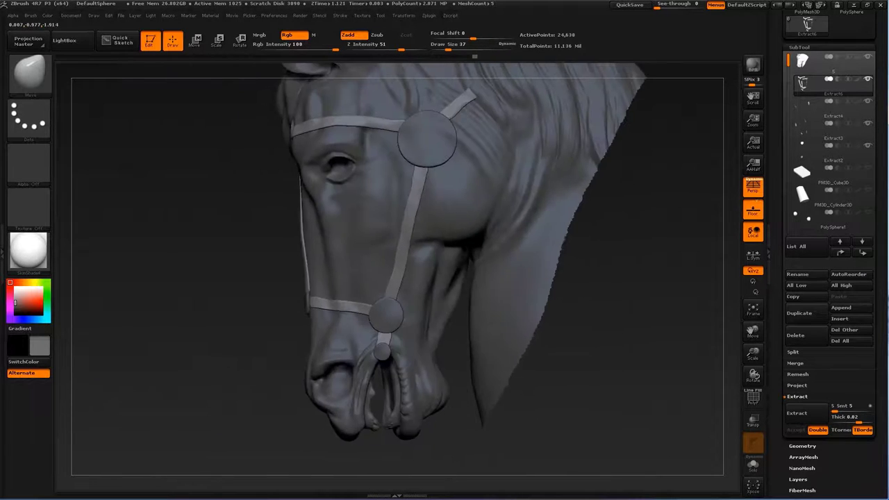
- On the head mesh, shrink the brush and carve the upper eyelid crease
key("b")
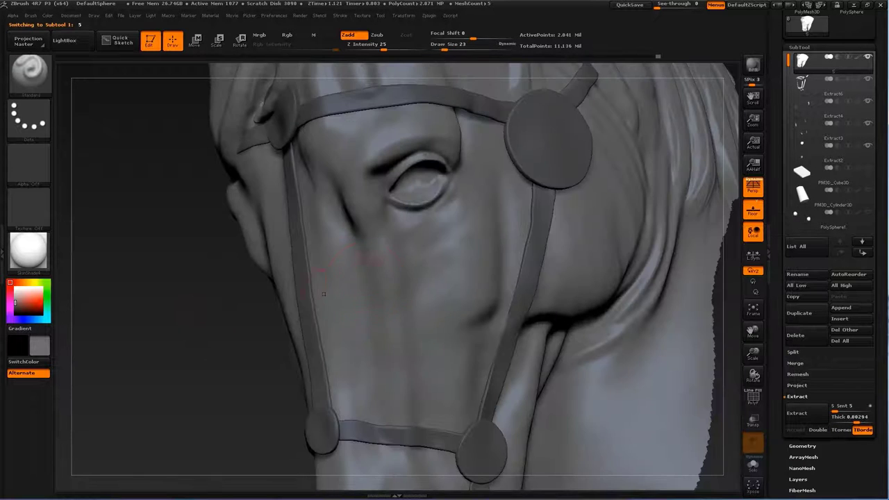
key("s")
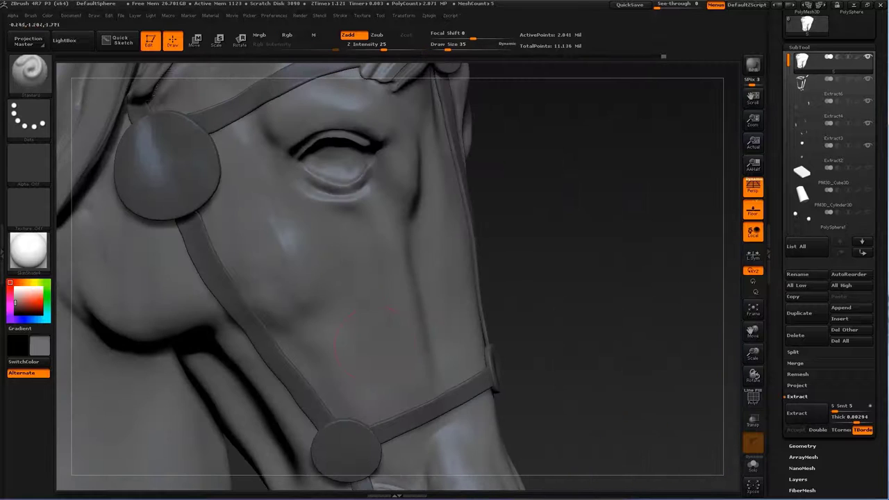
key("s")
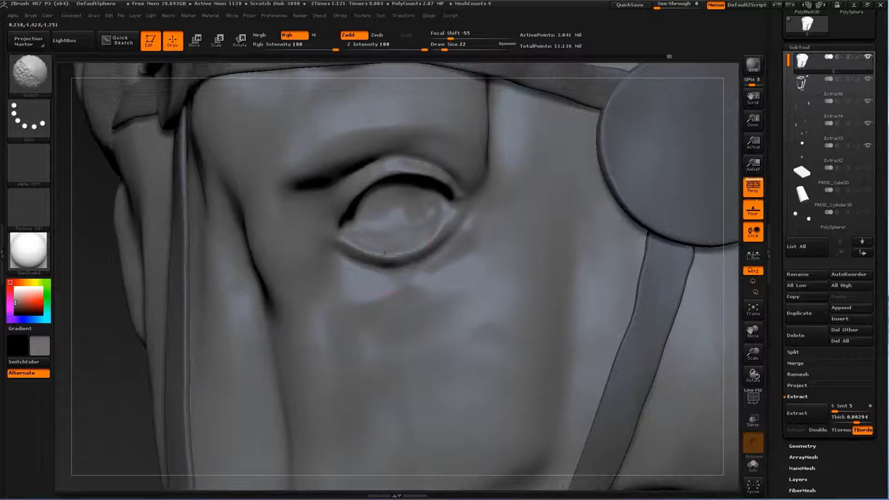
key("b")
key("s")
key("t")
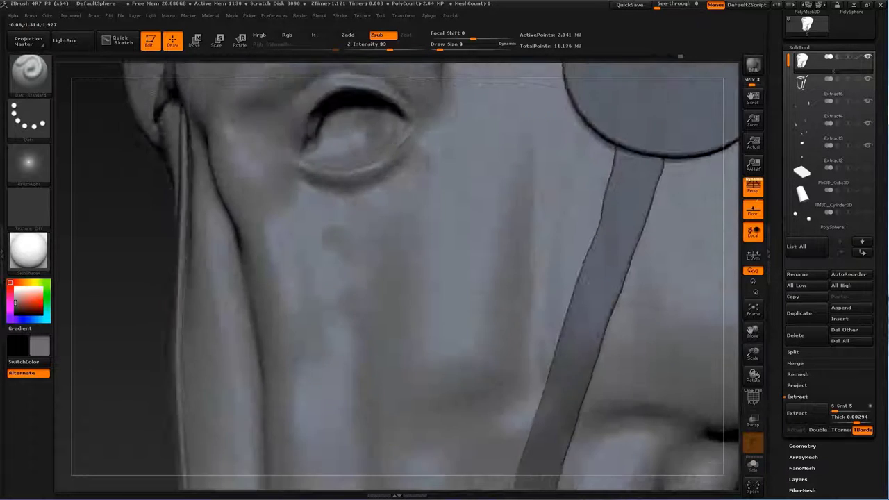
left_click_drag(444, 231, 361, 246)
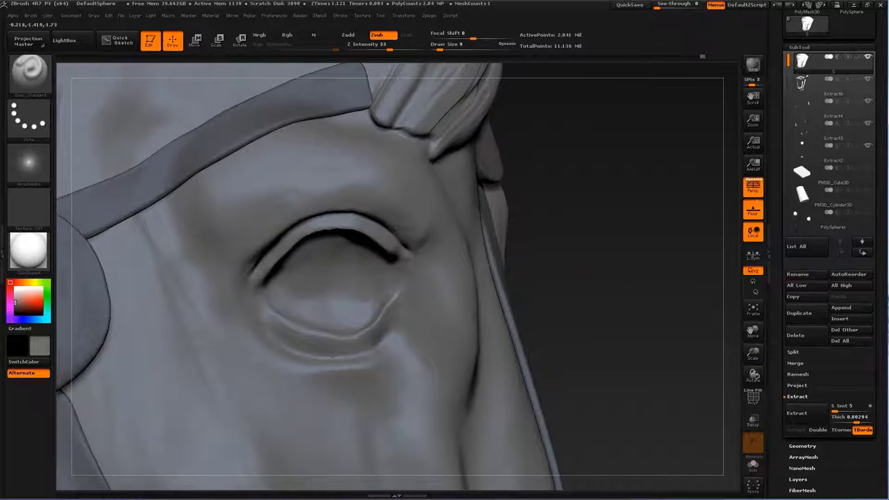
- Switch to the Move brush
key("b")
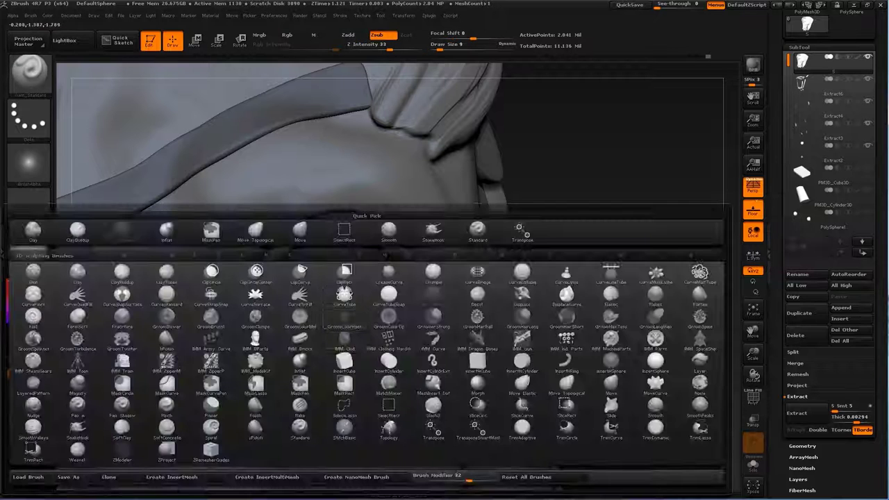
key("m")
key("v")
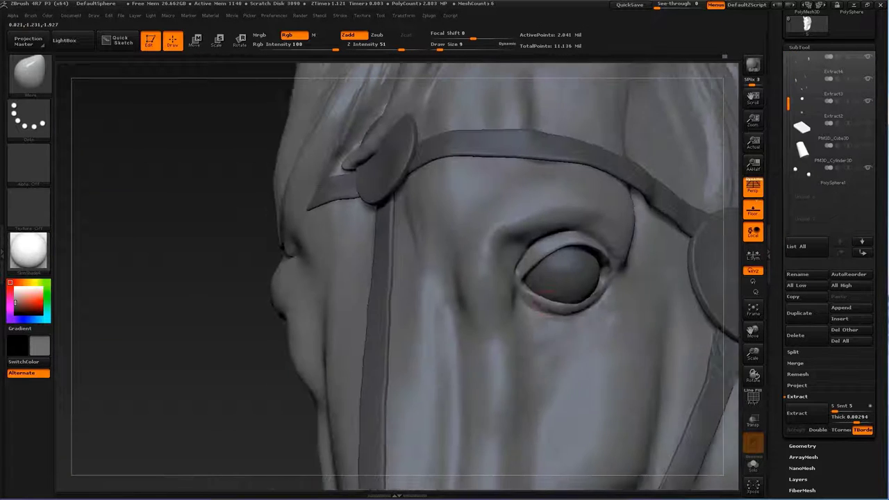
- From a low angle, deepen the lower eyelid crease with the Standard brush
left_click_drag(243, 352, 602, 249)
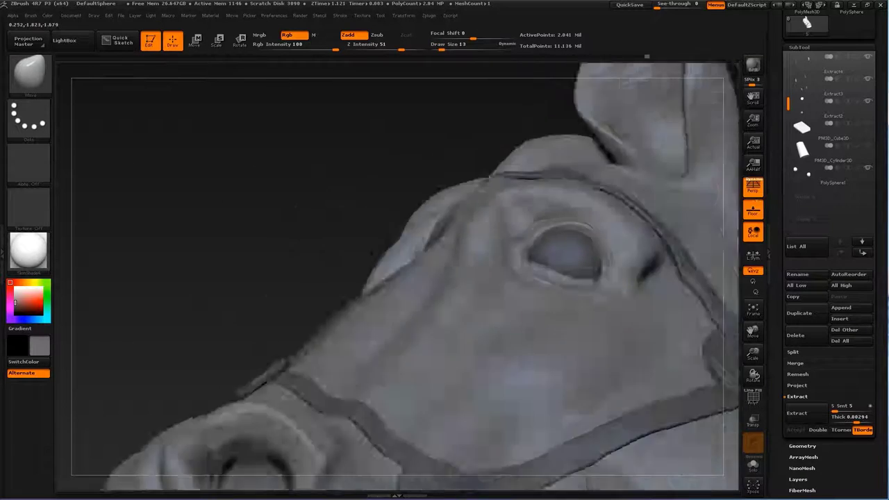
key("s")
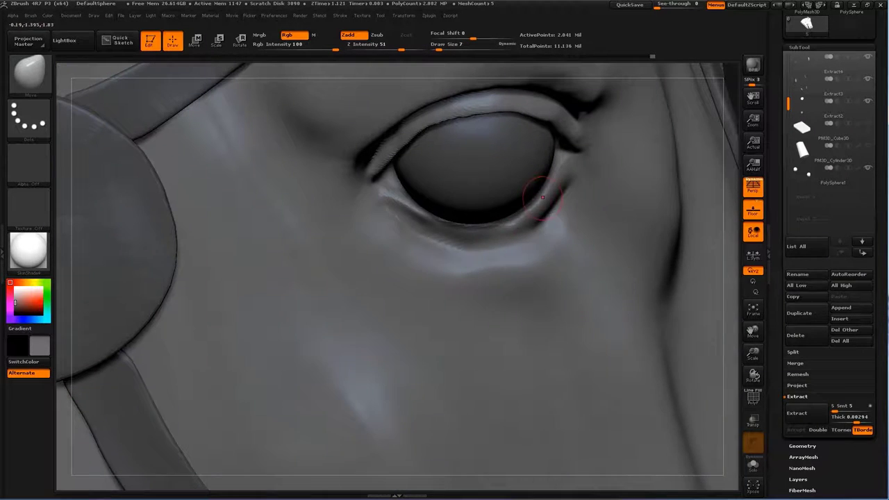
key("b")
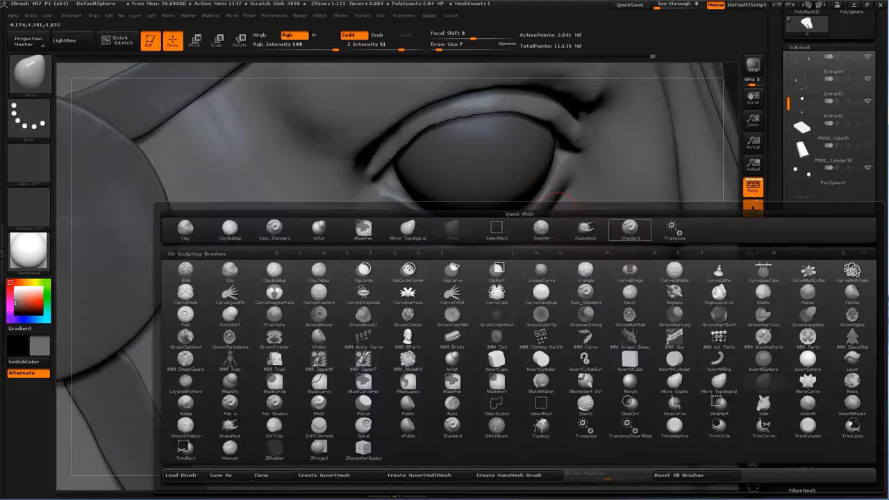
key("s")
key("t")
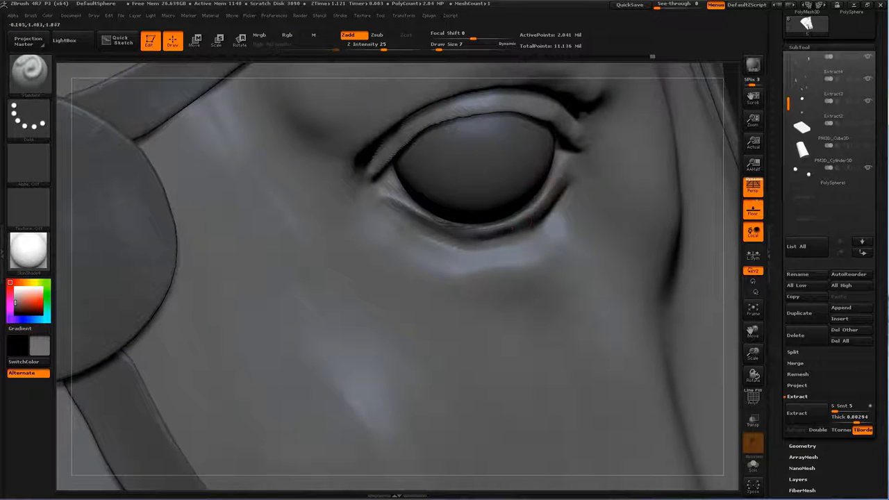
left_click_drag(568, 175, 515, 235)
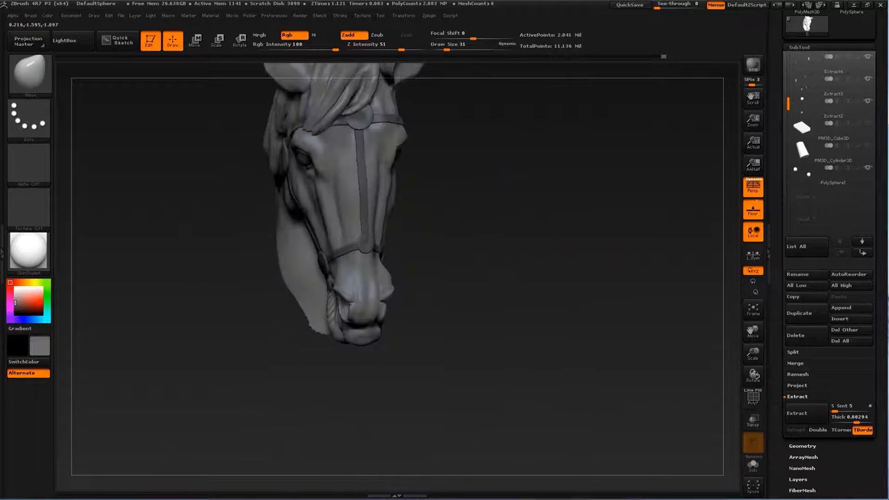
key("s")
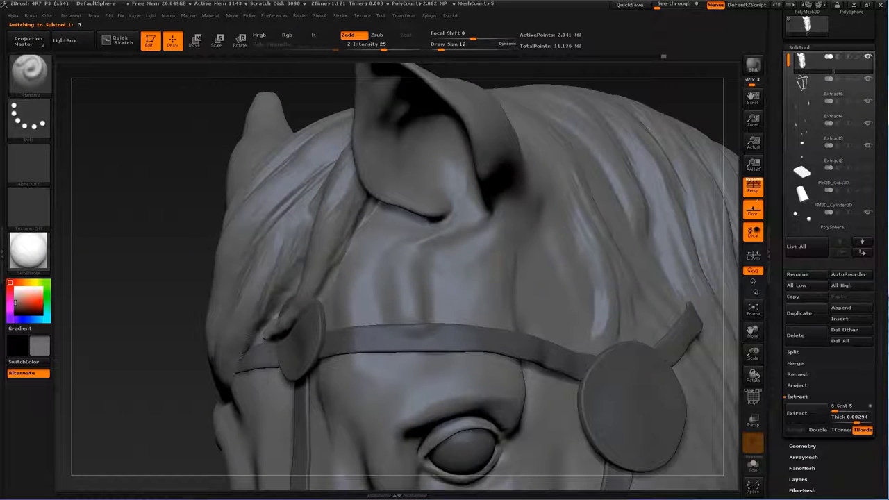
- Orbit around the ears and mane to a close side view of the head
mouse_move(158, 339)
left_mouse_down()
mouse_move(312, 277)
mouse_move(293, 270)
left_mouse_up()
left_click_drag(579, 242, 347, 303)
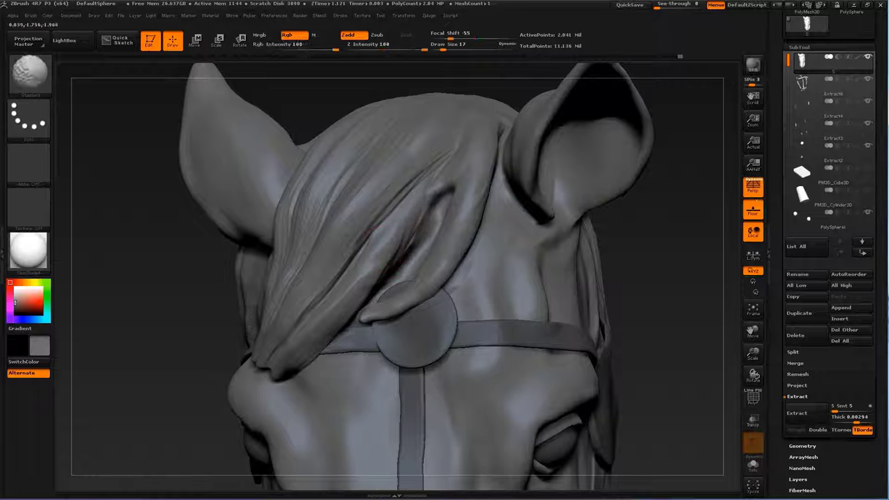
mouse_move(428, 225)
left_mouse_down()
mouse_move(342, 291)
mouse_move(327, 263)
left_mouse_up()
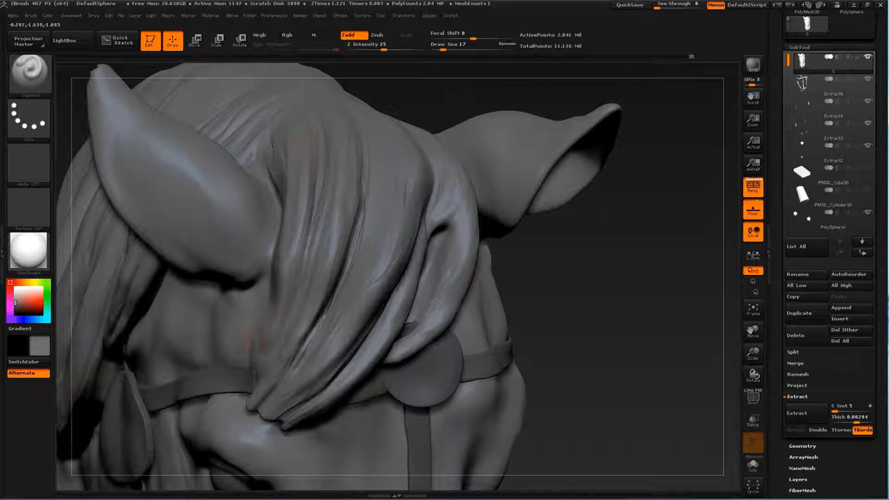
left_click_drag(300, 148, 326, 180)
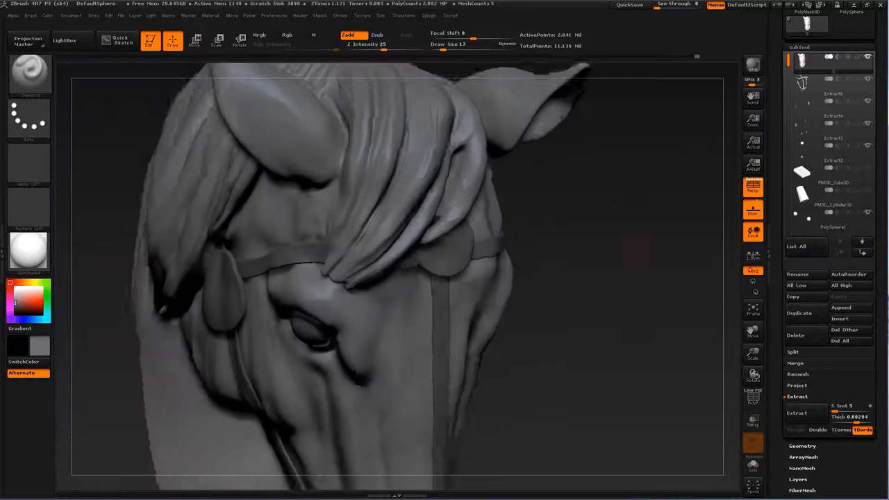
left_click_drag(630, 254, 556, 264)
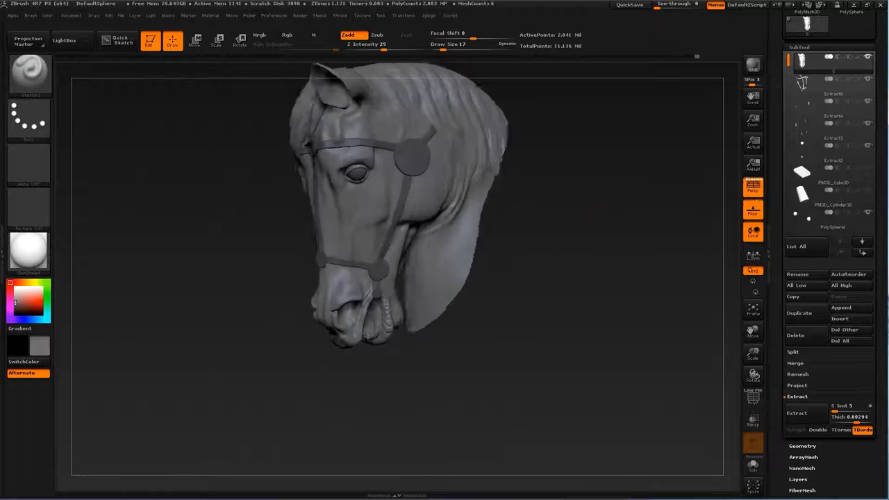
left_click_drag(365, 224, 674, 226)
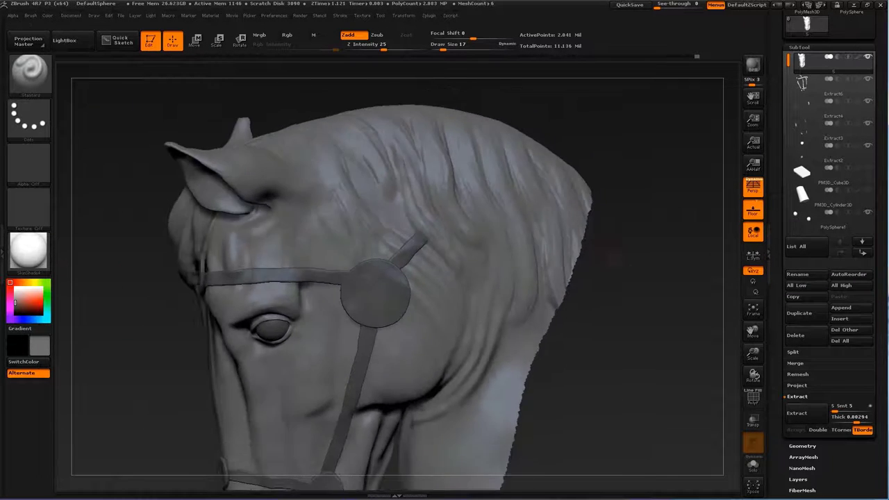
- Build up strand ridges across the mane with ClayBuildup
key("b")
key("c")
key("b")
mouse_move(367, 193)
left_mouse_down()
mouse_move(341, 198)
mouse_move(329, 153)
left_mouse_up()
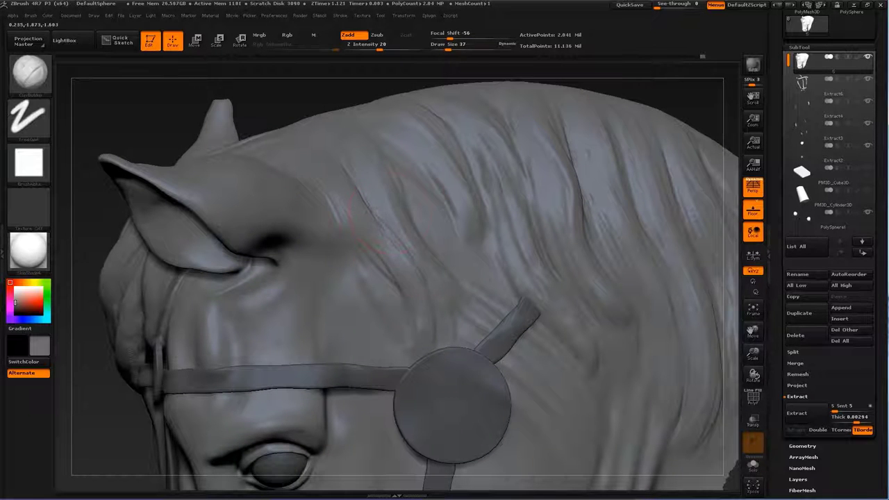
- Switch to Standard, then lasso-select a region to bring the full horse back
key("b")
key("s")
key("t")
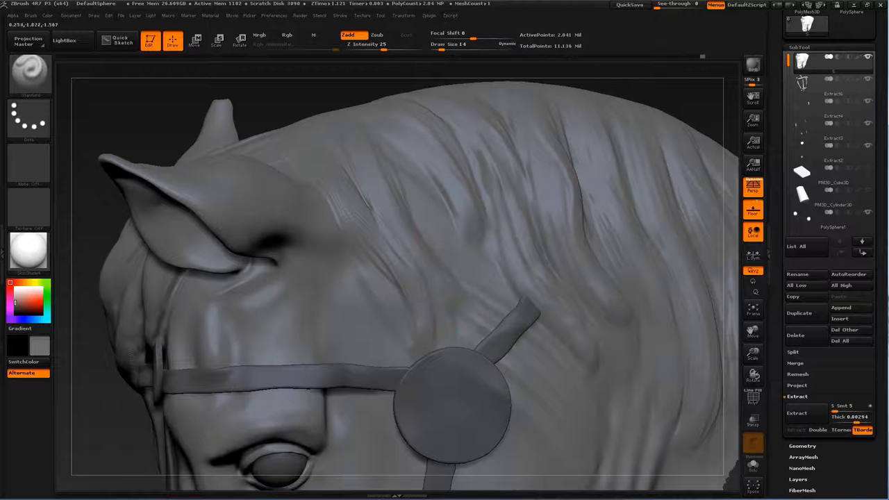
left_click_drag(382, 161, 348, 224)
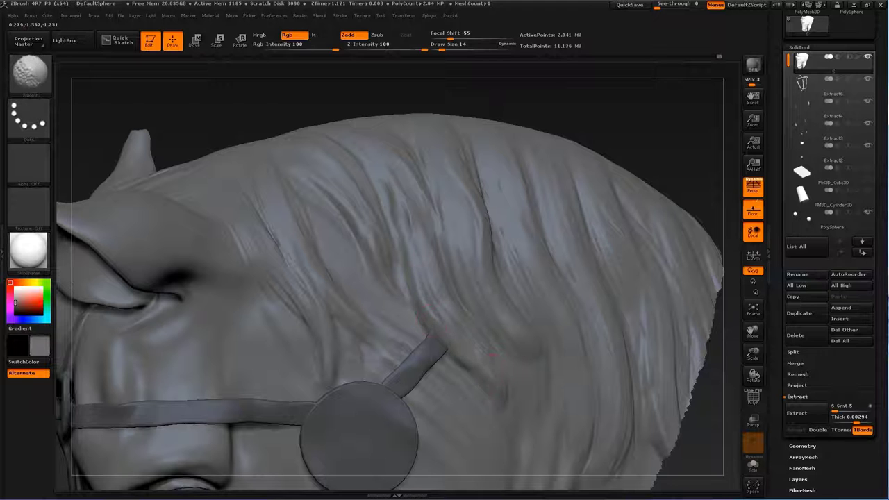
key("f")
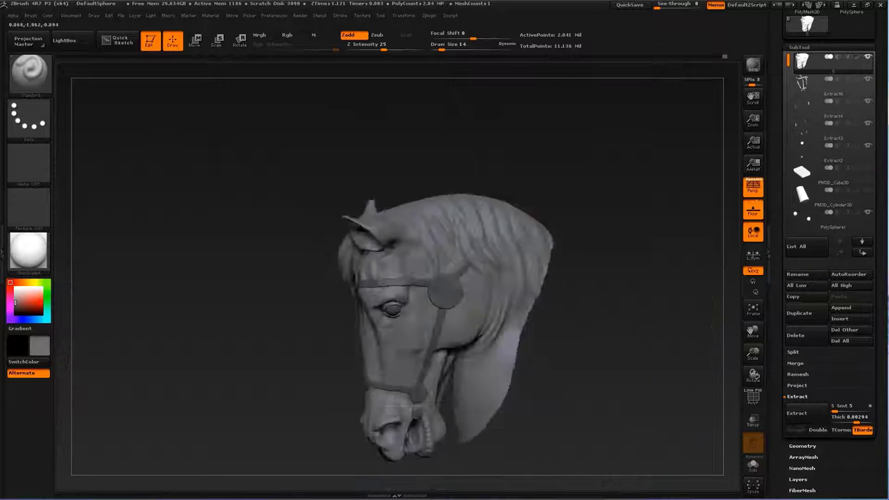
mouse_move(625, 209)
left_mouse_down()
mouse_move(574, 113)
mouse_move(594, 366)
left_mouse_up()
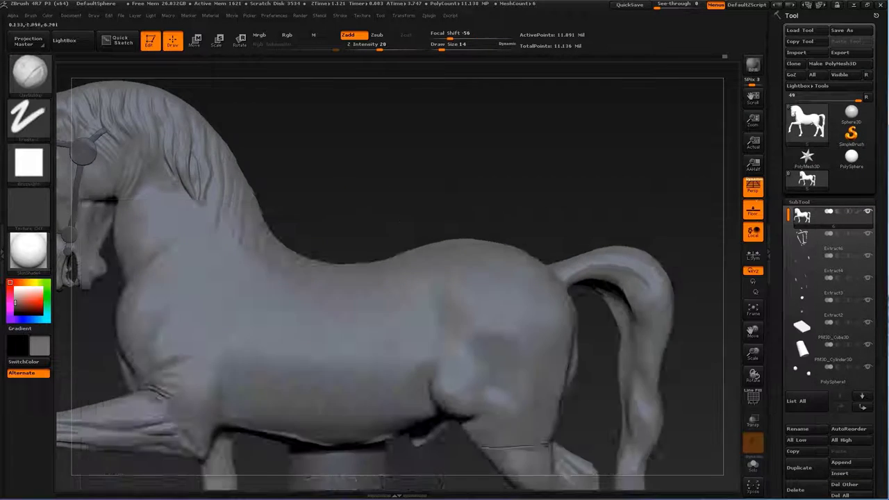
- Frame the hindquarters and tail, expanding the mesh geometry settings
key("s")
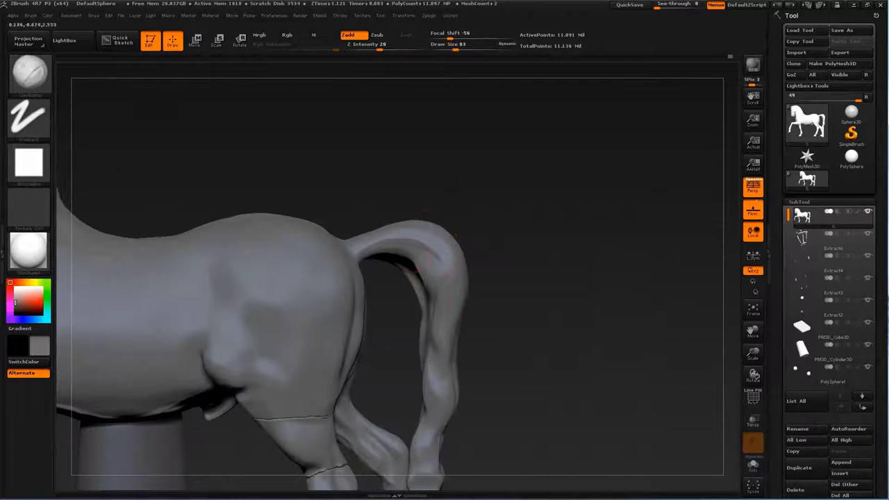
mouse_move(424, 248)
left_mouse_down("alt")
mouse_move(437, 218)
mouse_move(455, 222)
left_mouse_up("alt")
left_click_drag(527, 295, 541, 219, "alt")
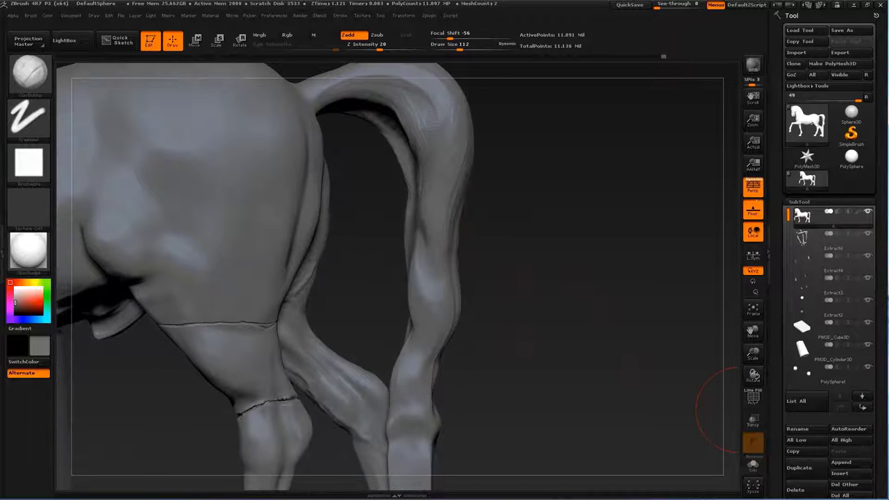
left_click(807, 434)
left_click_drag(472, 327, 479, 278, "alt")
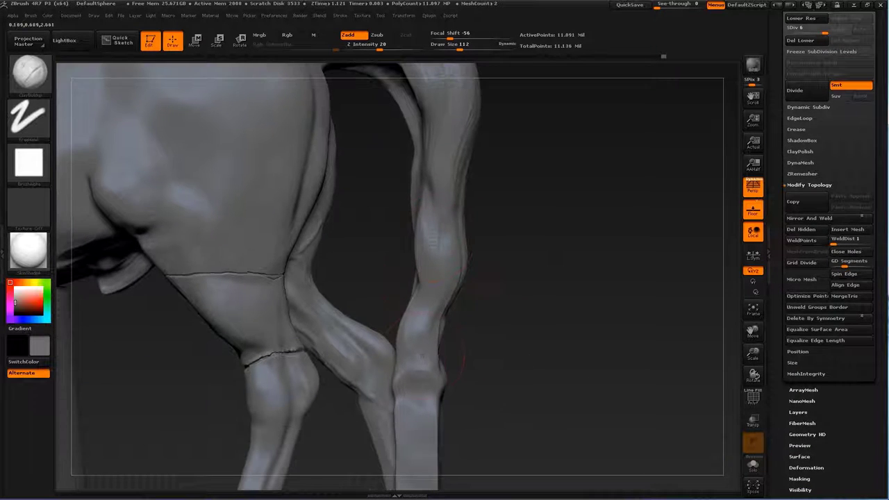
mouse_move(447, 371)
left_mouse_down()
mouse_move(462, 334)
mouse_move(490, 355)
mouse_move(500, 347)
left_mouse_up()
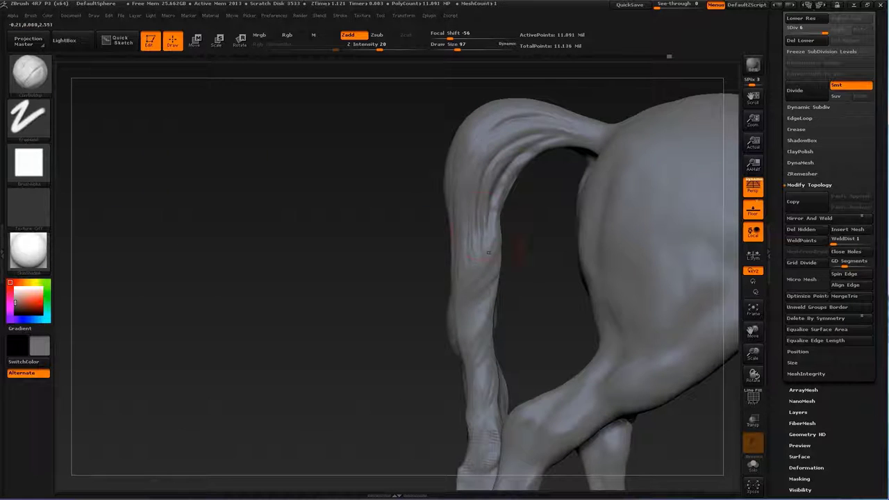
left_click_drag(448, 230, 605, 307)
- With the Standard brush, smooth the tail's top creases and carve strand grooves
key("b")
key("s")
key("t")
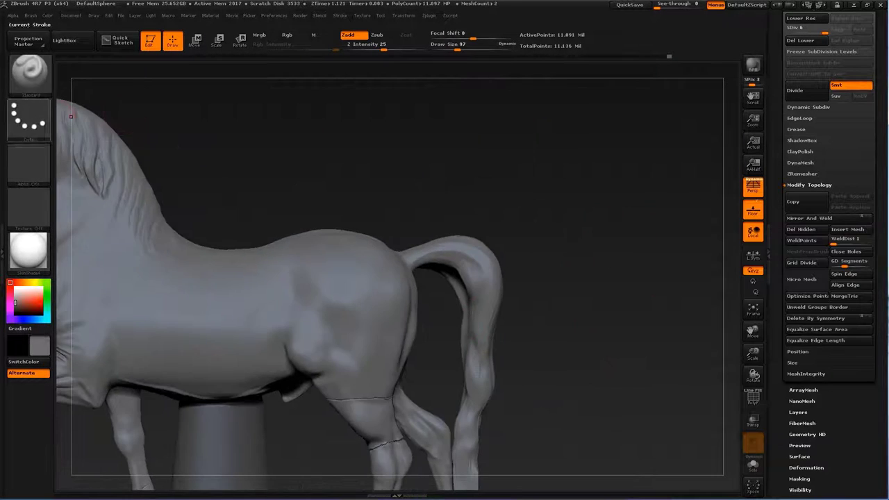
left_click_drag(63, 103, 316, 313)
scroll(316, 314, "up", 1)
scroll(316, 314, "up", 1)
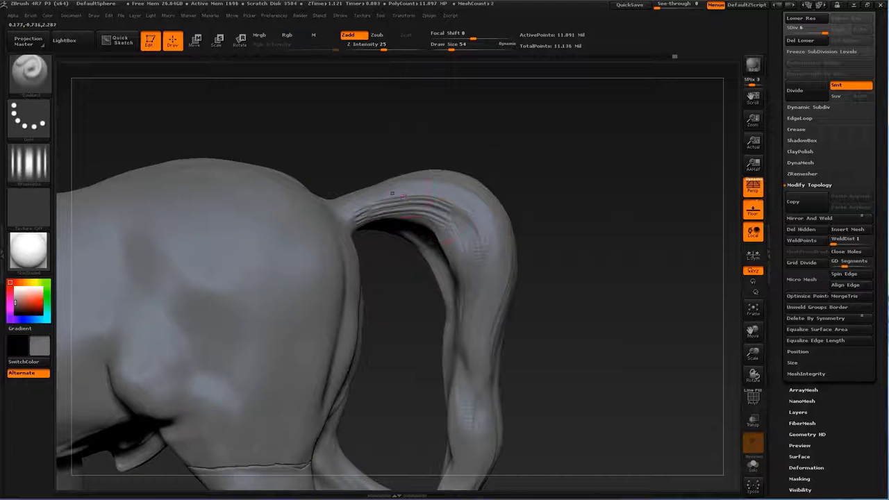
left_click_drag(354, 217, 445, 211, "shift")
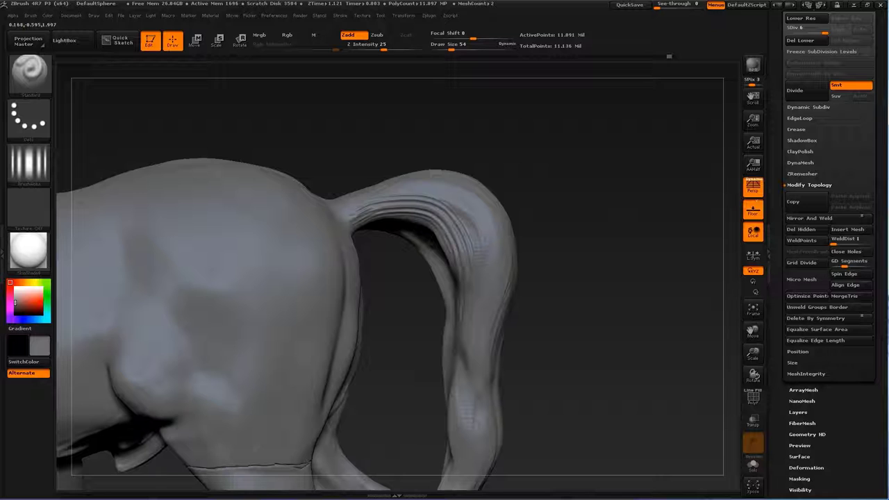
left_click_drag(420, 179, 479, 229)
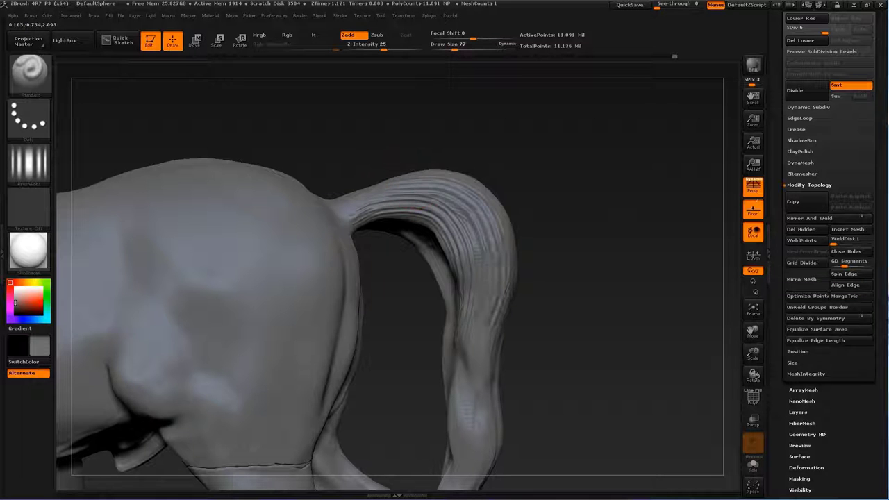
- Orbit around the tail and hind legs back to a full side view
left_click_drag(514, 392, 514, 233, "alt")
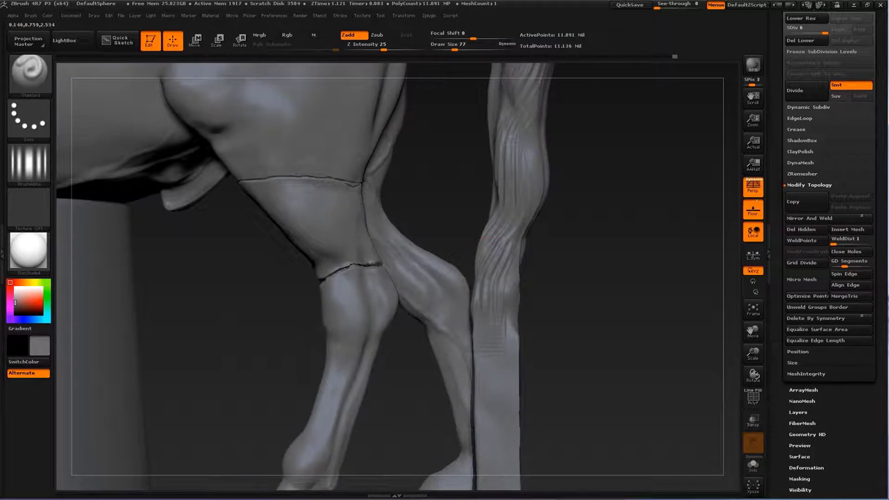
mouse_move(476, 369)
left_mouse_down("alt")
mouse_move(609, 257)
mouse_move(417, 229)
left_mouse_up("alt")
left_click_drag(611, 347, 611, 389, "alt")
left_click_drag(611, 278, 451, 250)
left_click_drag(610, 388, 611, 333, "alt")
mouse_move(278, 278)
left_mouse_down()
mouse_move(305, 271)
mouse_move(424, 163)
left_mouse_up()
left_click_drag(417, 271, 416, 188)
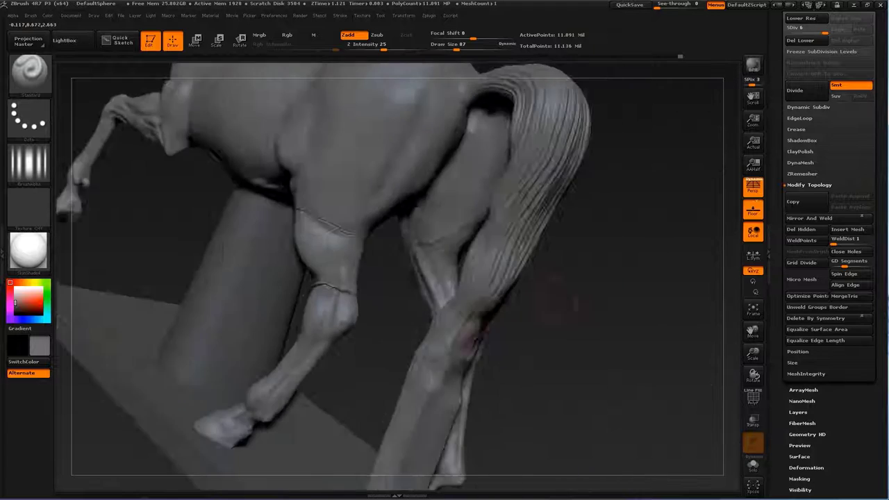
mouse_move(485, 326)
left_mouse_down()
mouse_move(444, 306)
mouse_move(489, 295)
left_mouse_up()
mouse_move(611, 278)
left_mouse_down()
mouse_move(625, 208)
mouse_move(611, 222)
mouse_move(668, 182)
left_mouse_up()
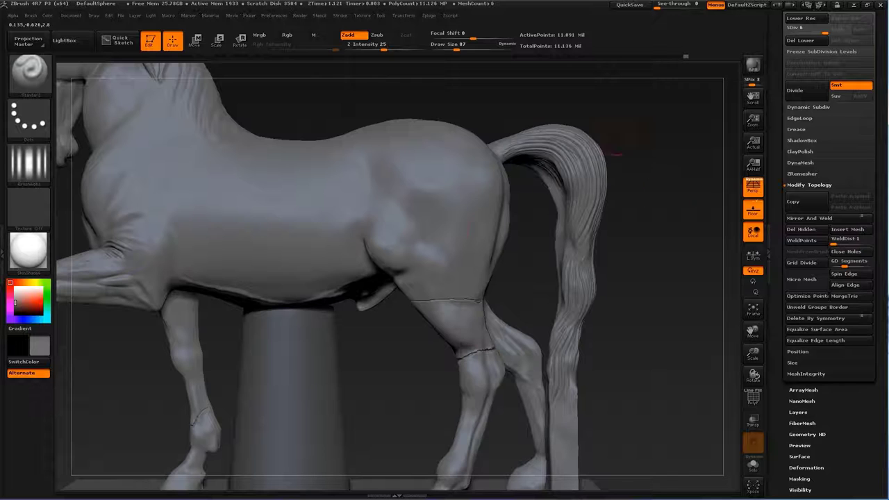
- Reduce the brush size to 18 and zoom in on the forelock and face
mouse_move(615, 154)
left_mouse_down()
mouse_move(520, 194)
mouse_move(625, 180)
mouse_move(514, 231)
left_mouse_up()
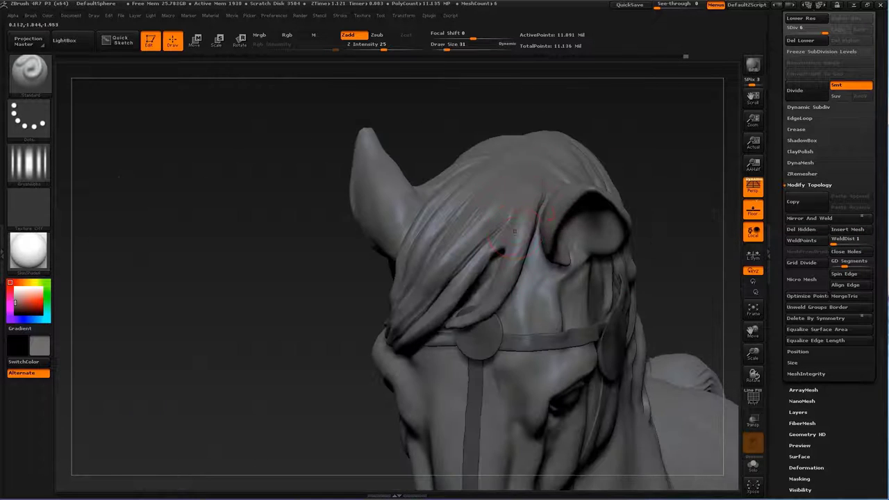
key("s")
left_click_drag(570, 200, 549, 200)
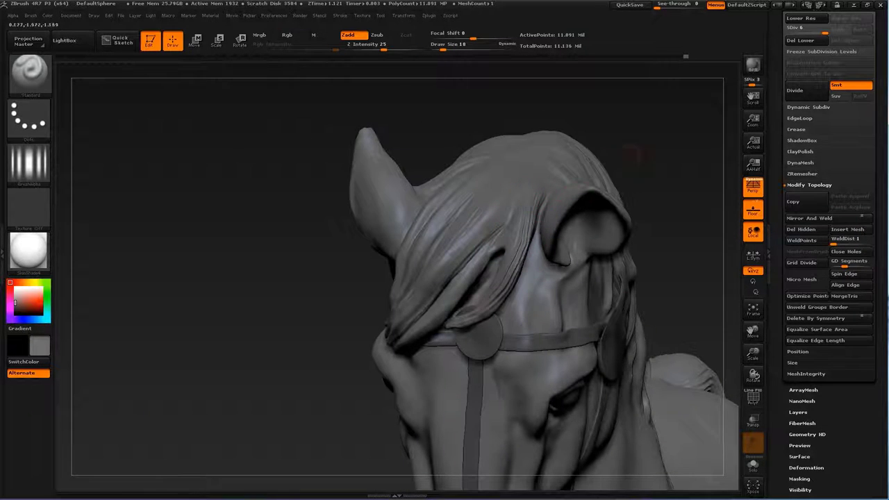
left_click_drag(629, 151, 597, 180)
mouse_move(255, 322)
left_mouse_down()
mouse_move(514, 203)
mouse_move(468, 127)
left_mouse_up()
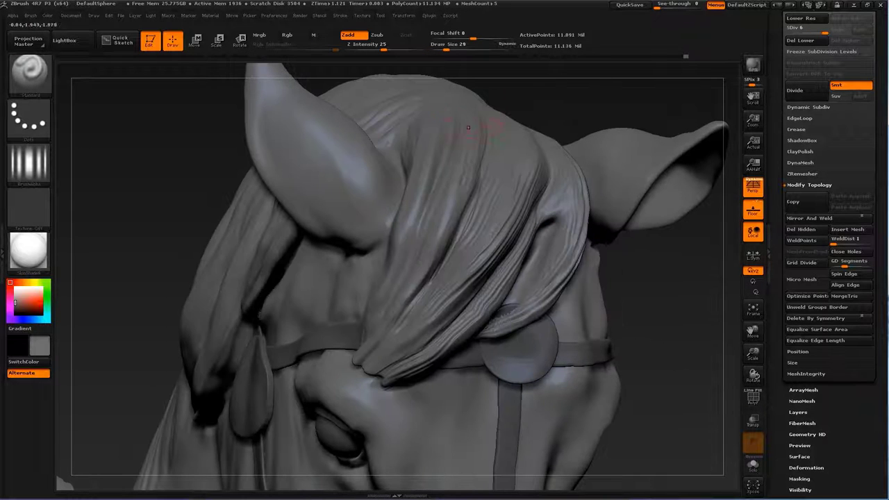
mouse_move(438, 262)
left_mouse_down()
mouse_move(594, 238)
mouse_move(472, 194)
left_mouse_up()
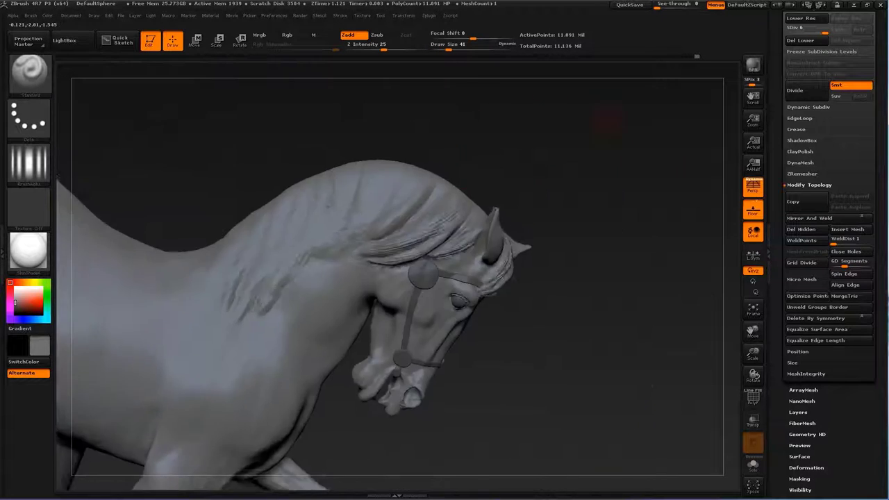
mouse_move(604, 119)
left_mouse_down()
mouse_move(692, 225)
mouse_move(409, 455)
left_mouse_up()
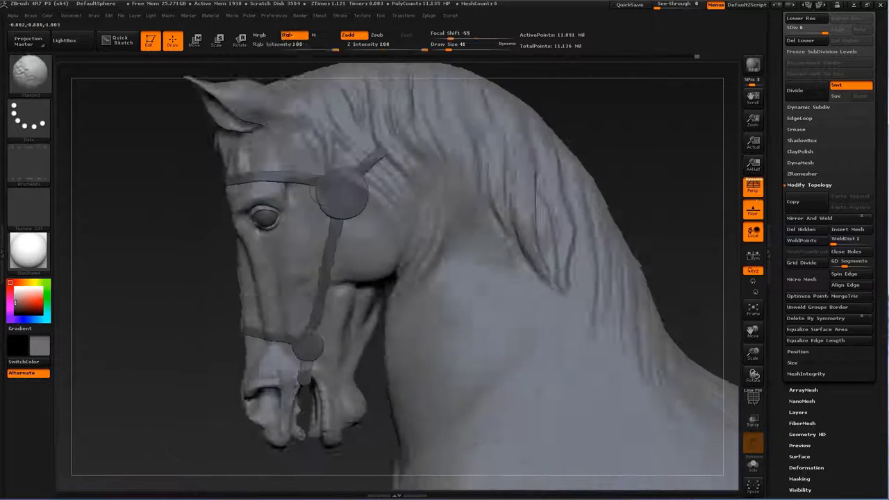
- Switch to Dam_Standard for cutting thin creases
key("b")
key("d")
key("s")
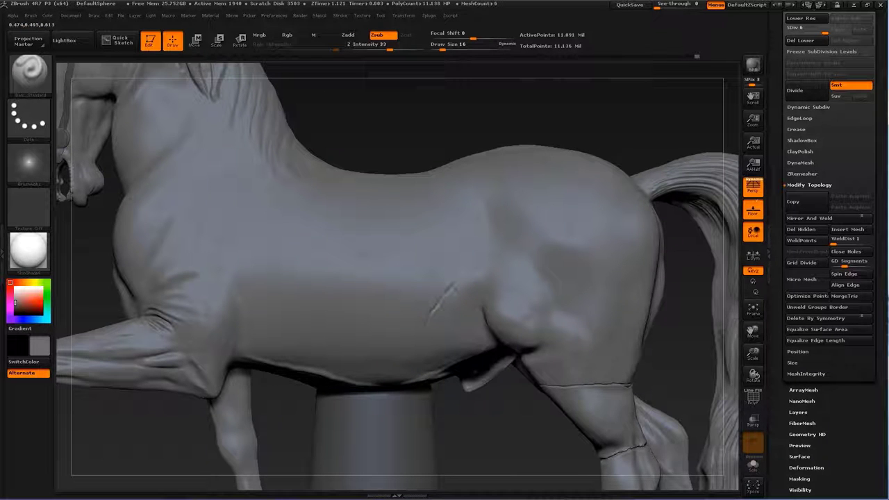
- Frame the barrel and hindquarters, trying Inflat then a freehand square-alpha brush
left_click_drag(410, 454, 412, 259)
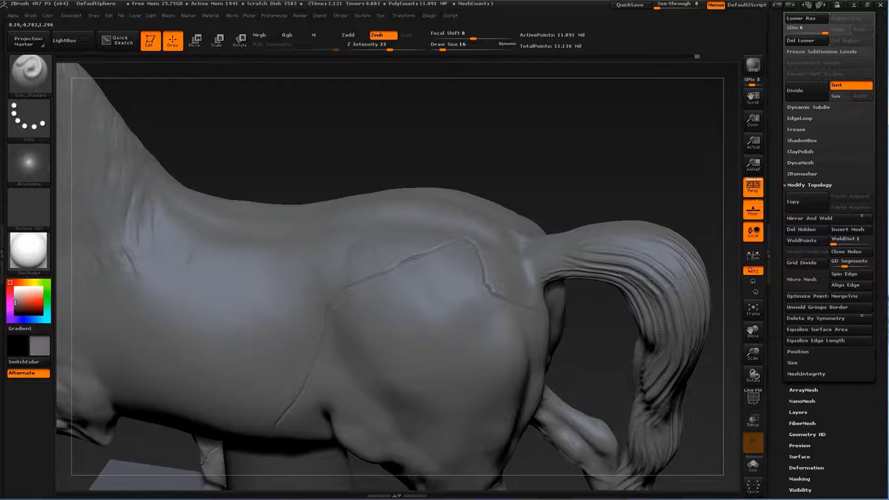
mouse_move(410, 454)
left_mouse_down()
mouse_move(416, 417)
mouse_move(332, 278)
left_mouse_up()
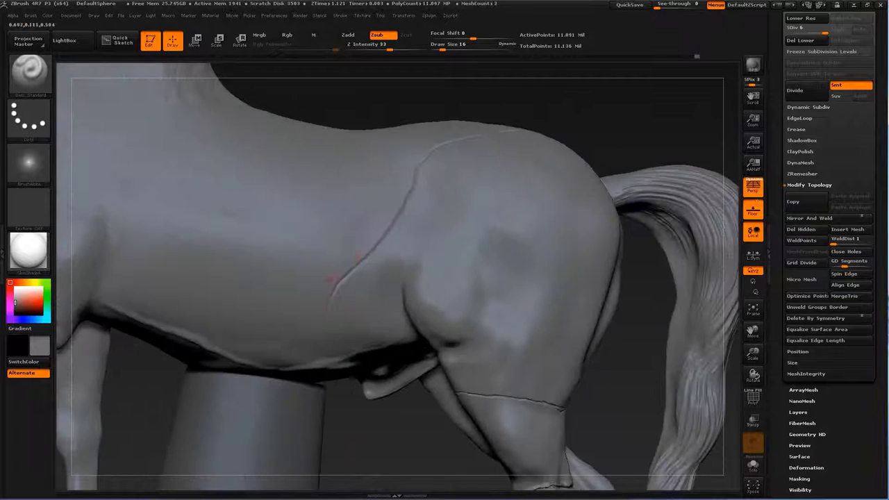
key("b")
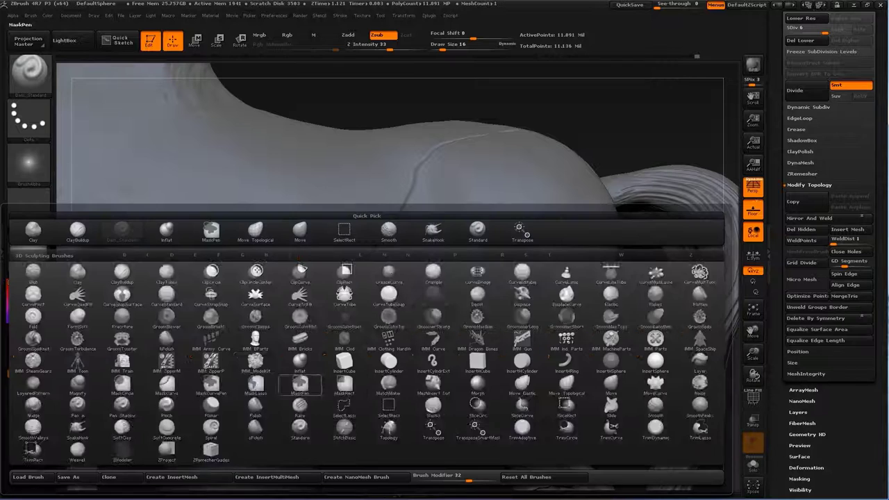
key("i")
key("n")
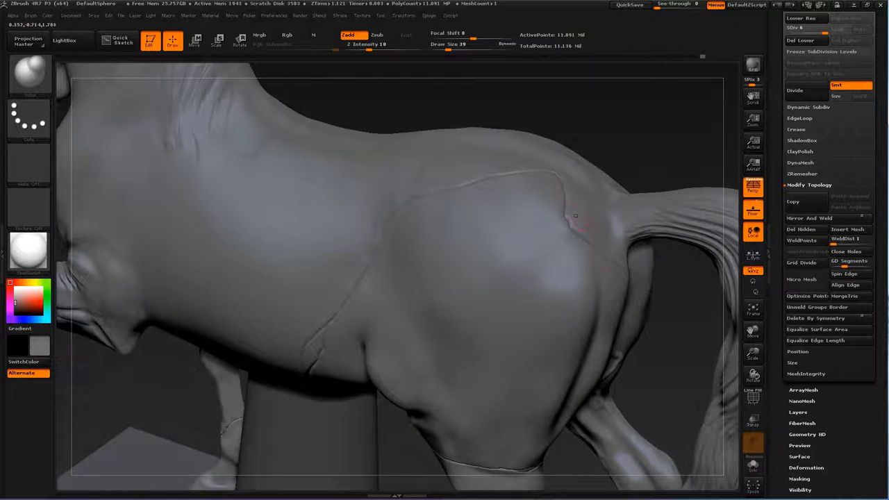
key("b")
key("t")
key("d")
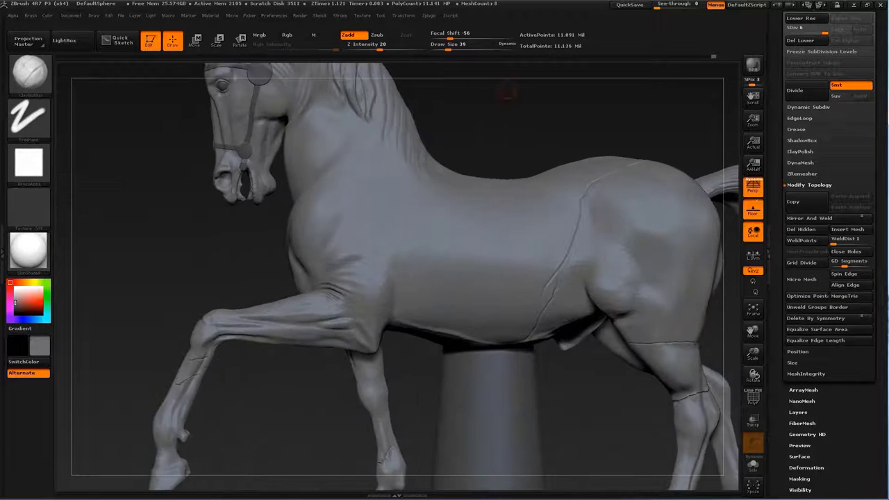
- Zoom onto the neck mane and pick a dotted-stroke brush for raised locks
mouse_move(506, 93)
left_mouse_down("alt")
mouse_move(86, 246)
mouse_move(362, 264)
mouse_move(354, 250)
left_mouse_up("alt")
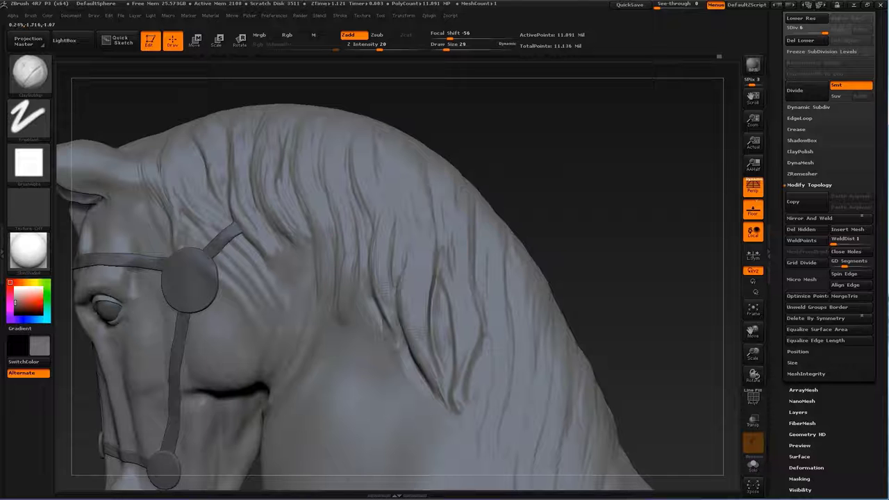
left_click_drag(299, 237, 361, 188, "alt")
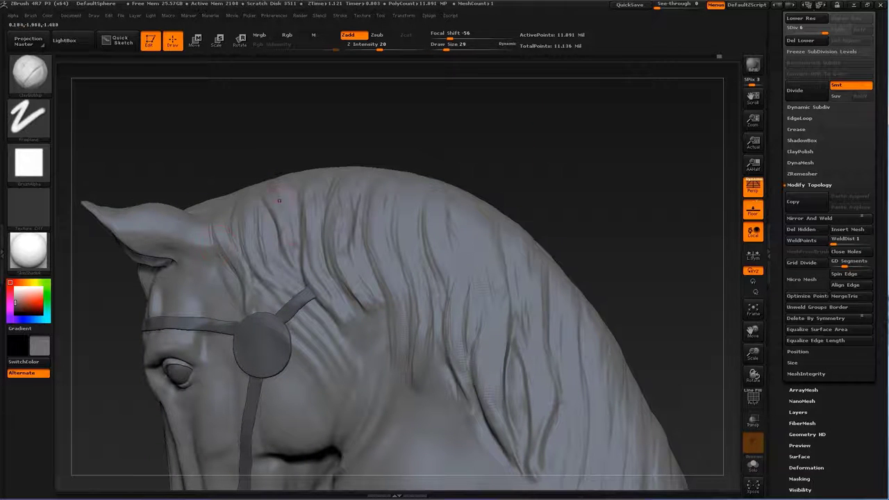
mouse_move(279, 200)
left_mouse_down("alt")
mouse_move(299, 284)
mouse_move(316, 295)
left_mouse_up("alt")
key("b")
left_click(305, 285)
key("s")
left_click_drag(201, 272, 439, 349)
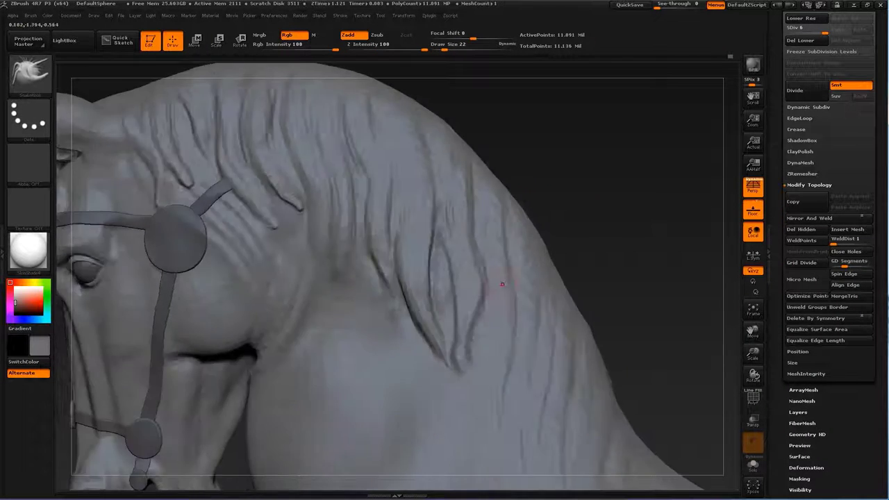
mouse_move(589, 281)
left_mouse_down()
mouse_move(383, 277)
mouse_move(340, 292)
mouse_move(425, 236)
left_mouse_up()
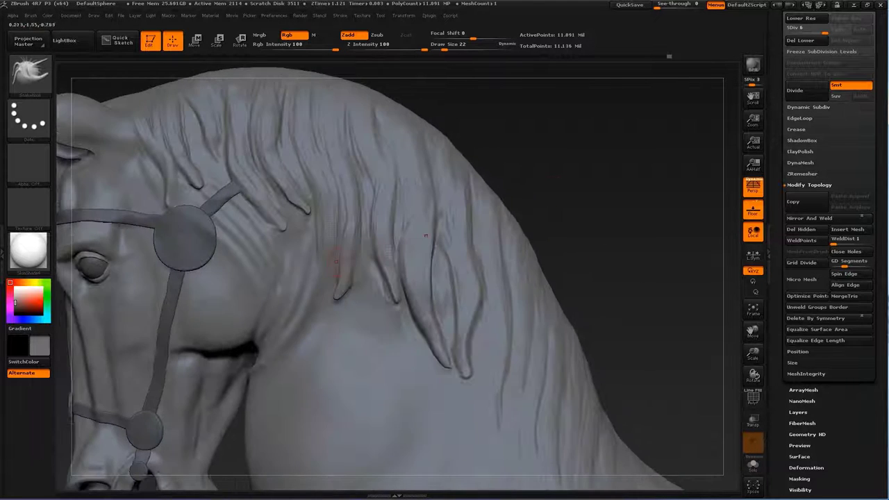
- Switch to a clay brush at size 83 and striate the neck mane strands
key("b")
key("c")
key("b")
key("f")
left_click_drag(577, 238, 558, 270, "alt")
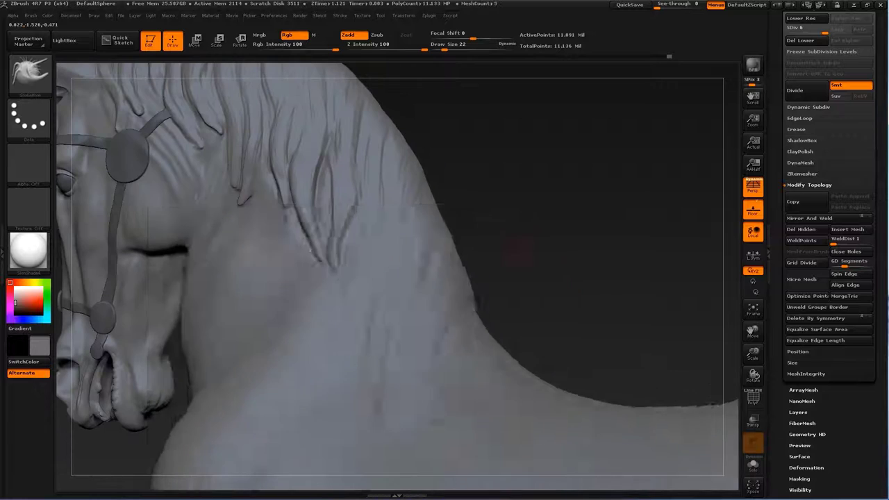
key("s")
left_click_drag(373, 228, 368, 235)
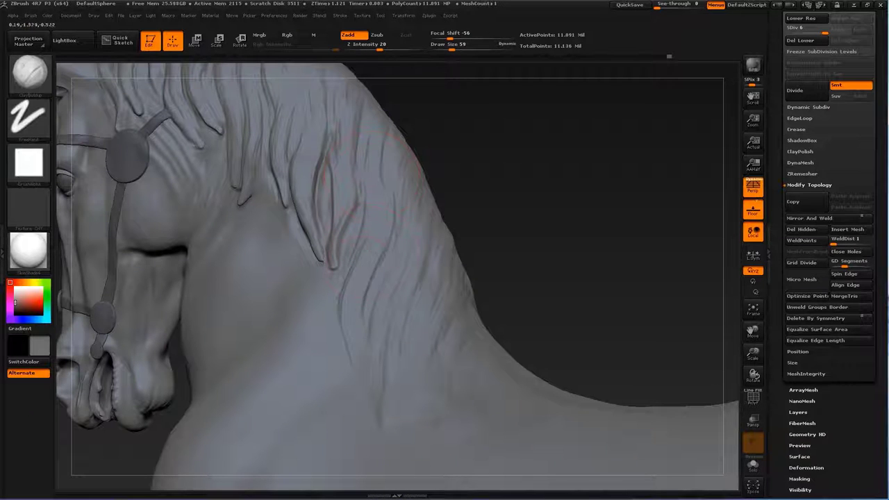
left_click_drag(403, 389, 426, 306)
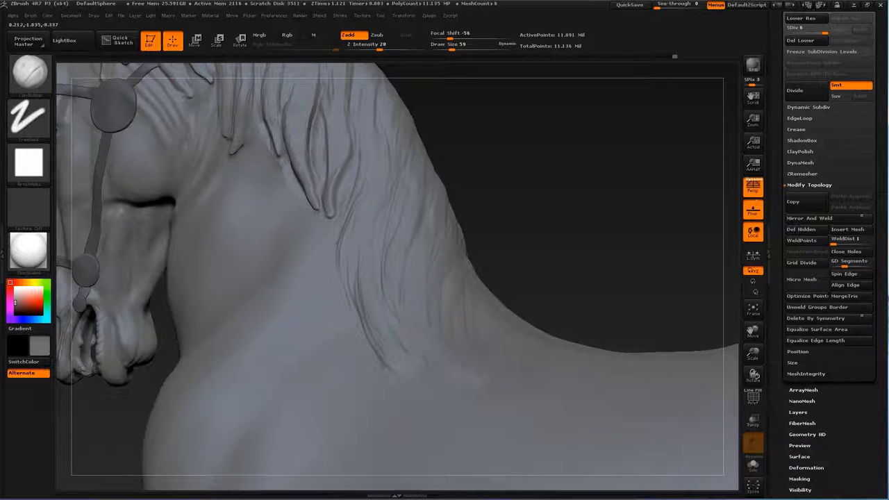
left_click_drag(590, 174, 513, 264)
left_click_drag(479, 326, 506, 417)
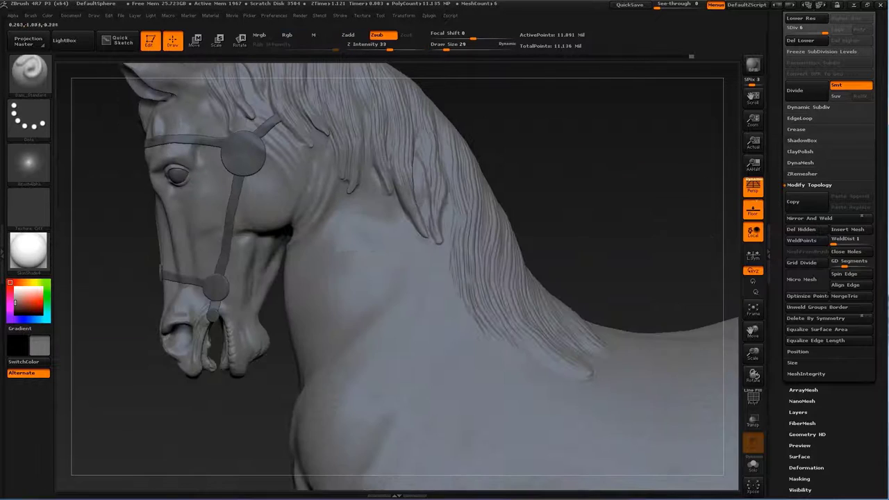
- Shrink the brush to size 11 and turn the horse to face right
key("s")
left_click_drag(389, 257, 362, 257)
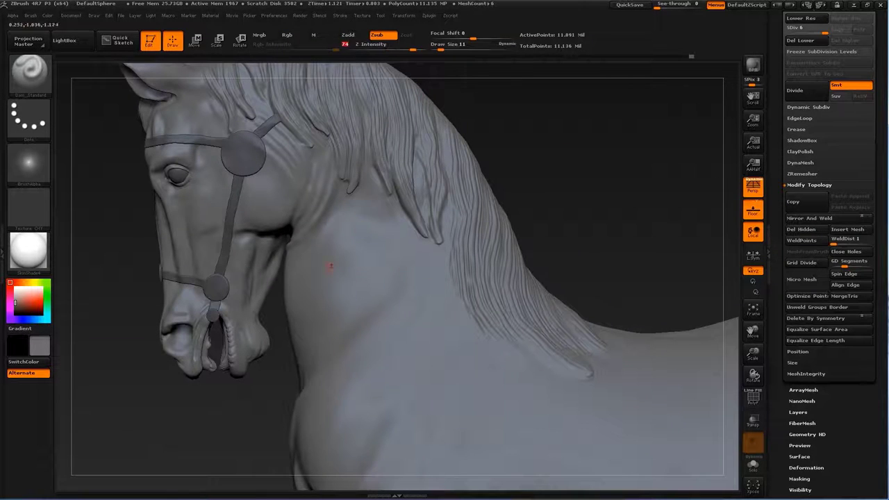
left_click_drag(610, 209, 292, 280)
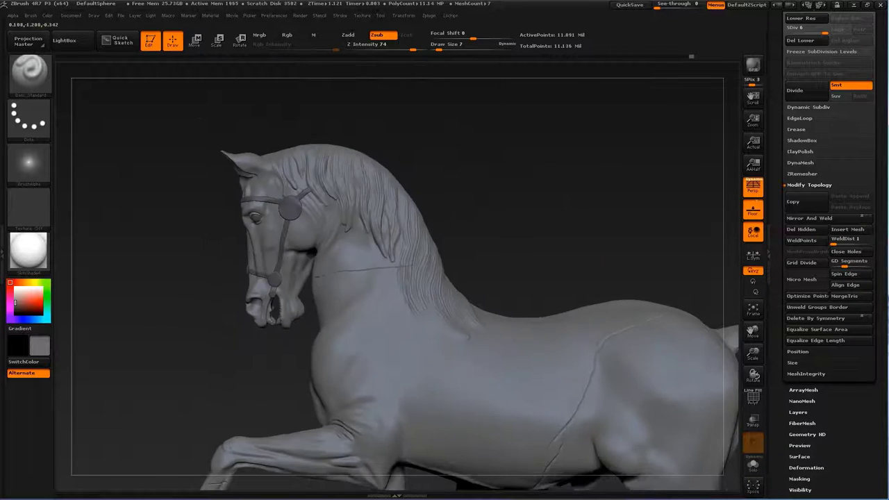
- Switch to ClayBuildup, then back to the Standard brush
key("b")
key("c")
key("b")
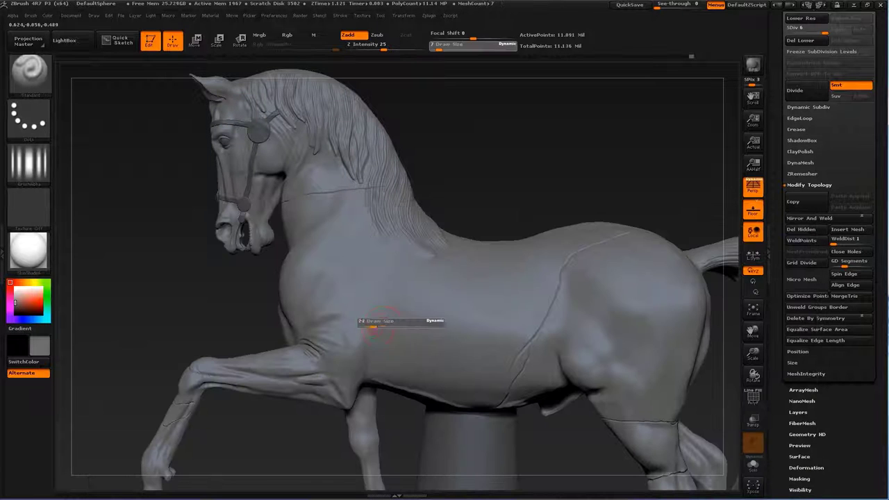
key("b")
key("s")
key("t")
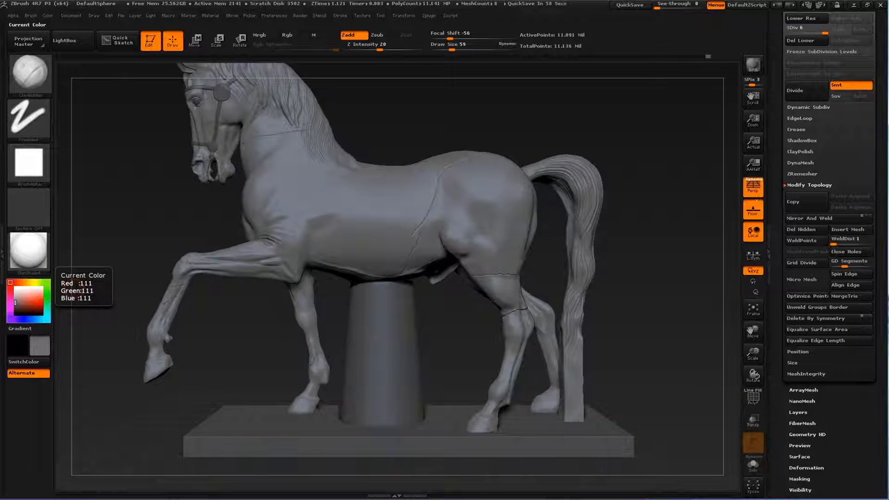
- Frame the hind legs and carve a thin crease across the lower leg with Dam_Standard
left_click_drag(389, 278, 322, 322, "alt")
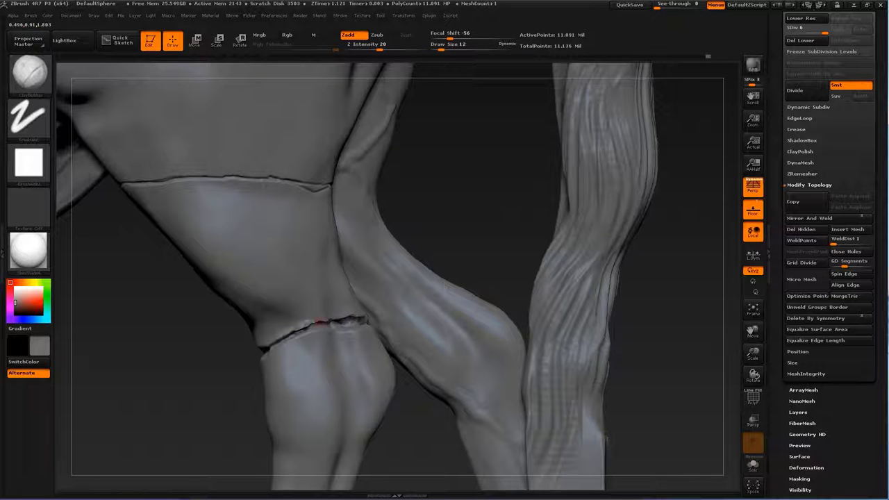
left_click_drag(454, 236, 313, 338)
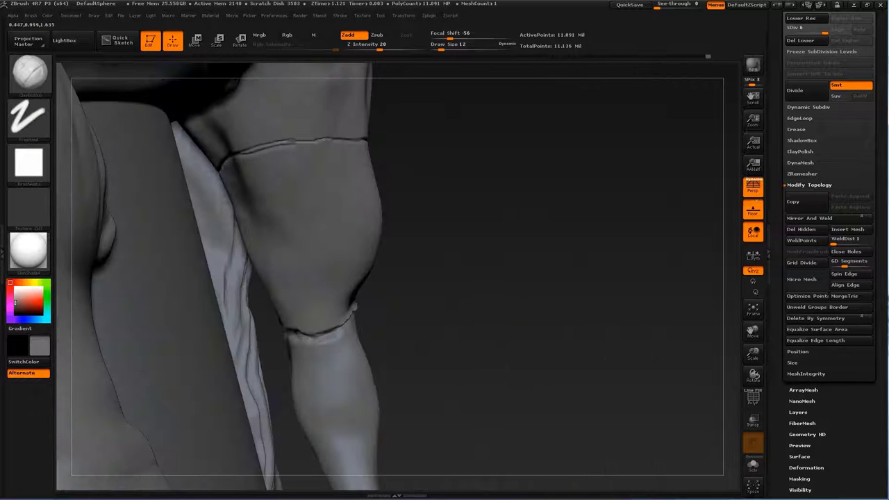
left_click_drag(318, 290, 361, 208, "alt")
left_click_drag(615, 194, 486, 292, "alt")
key("b")
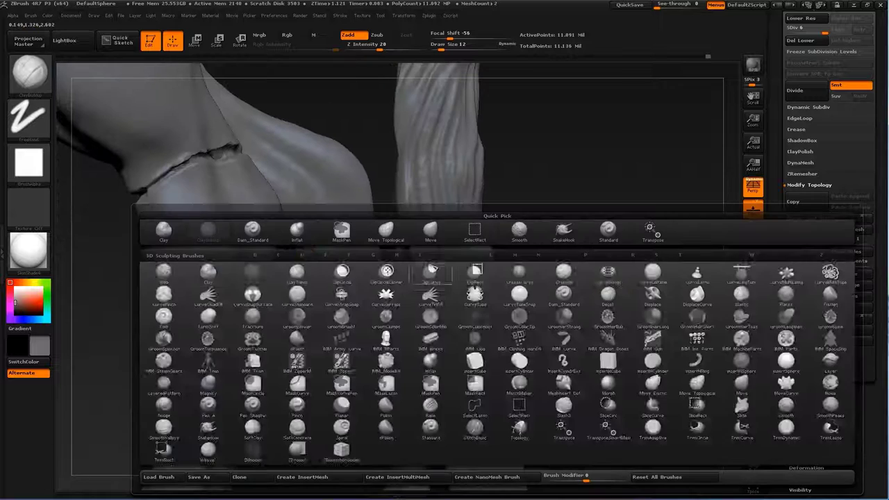
left_click(411, 304)
key("bracketright")
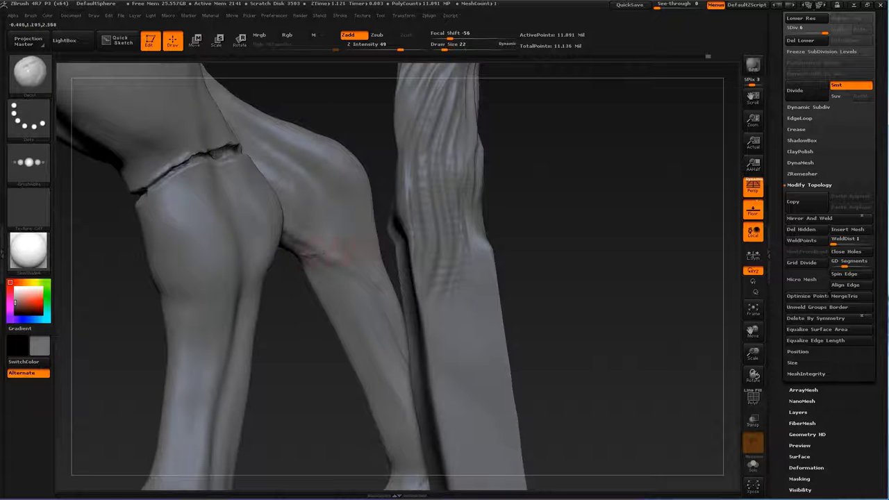
key("b")
key("d")
key("s")
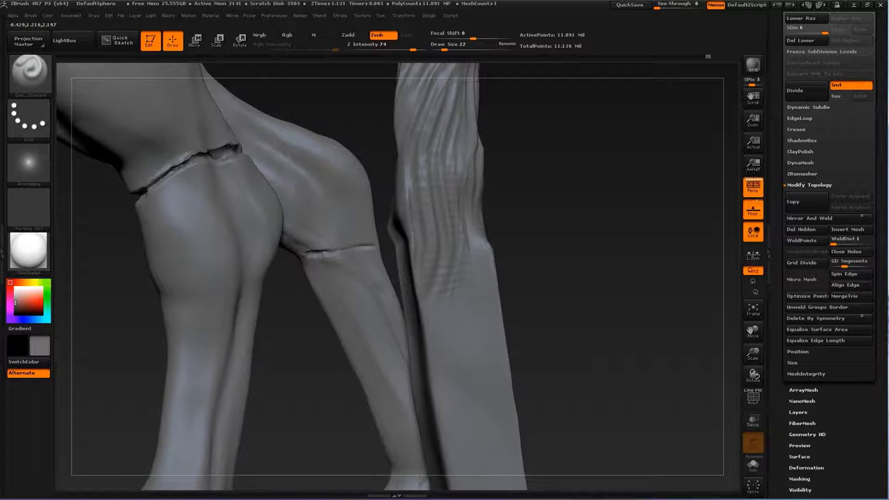
- Switch to the Move brush, check the mane, then zoom out to the whole horse
mouse_move(616, 225)
left_mouse_down()
mouse_move(527, 236)
mouse_move(486, 208)
mouse_move(403, 236)
left_mouse_up()
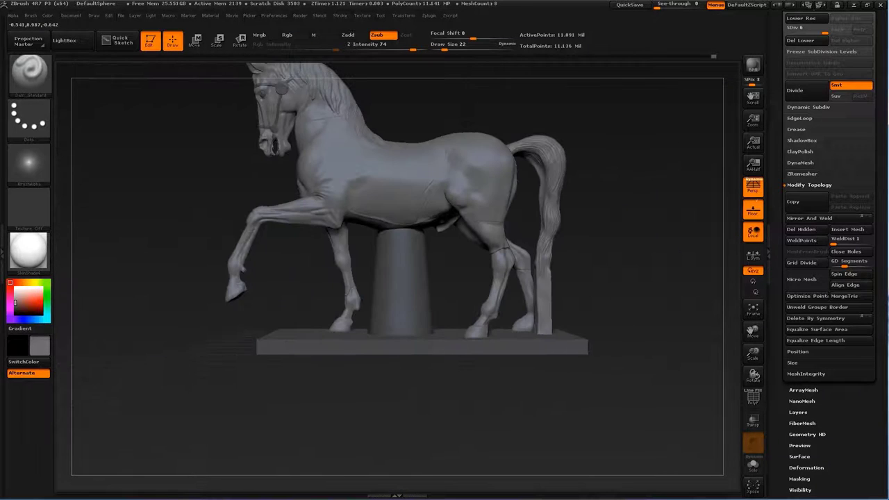
mouse_move(58, 315)
left_mouse_down("alt")
mouse_move(99, 213)
mouse_move(100, 173)
mouse_move(99, 222)
left_mouse_up("alt")
key("b")
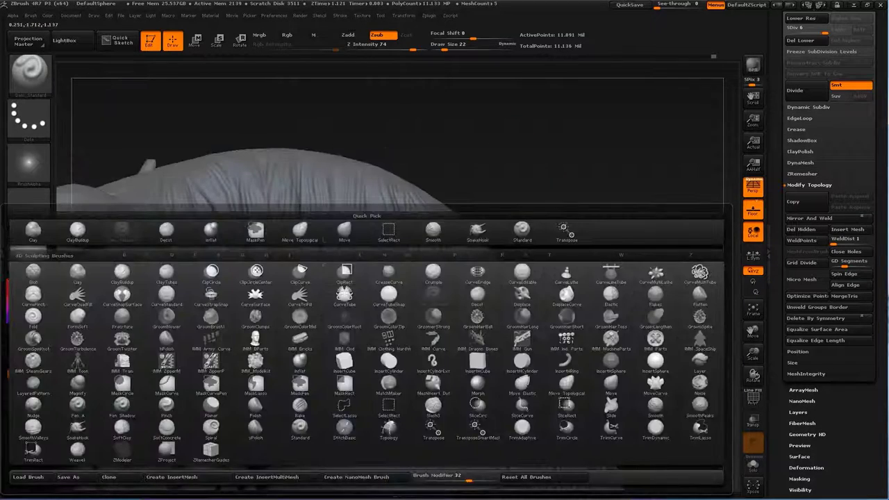
key("m")
key("v")
left_click_drag(458, 168, 314, 320, "alt")
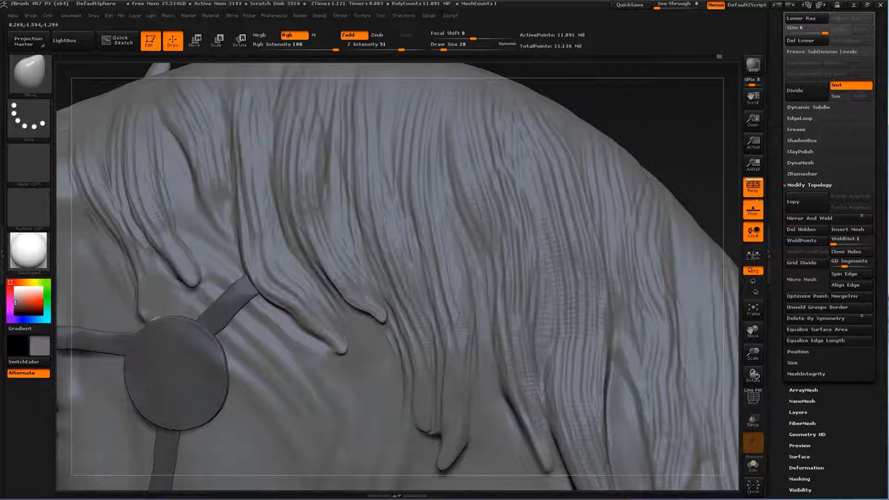
left_click_drag(521, 218, 208, 277, "alt")
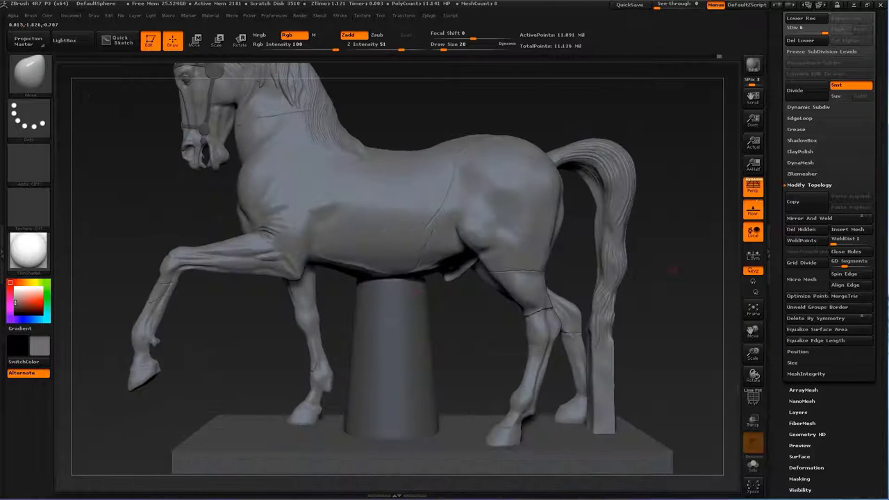
- Build up bumps on the front leg's fetlock with ClayBuildup
mouse_move(139, 333)
left_mouse_down("alt")
mouse_move(361, 309)
mouse_move(403, 292)
mouse_move(347, 306)
mouse_move(416, 277)
mouse_move(389, 292)
mouse_move(358, 270)
mouse_move(388, 256)
mouse_move(263, 208)
mouse_move(278, 264)
left_mouse_up("alt")
key("b")
left_click(334, 307)
key("b")
key("c")
key("b")
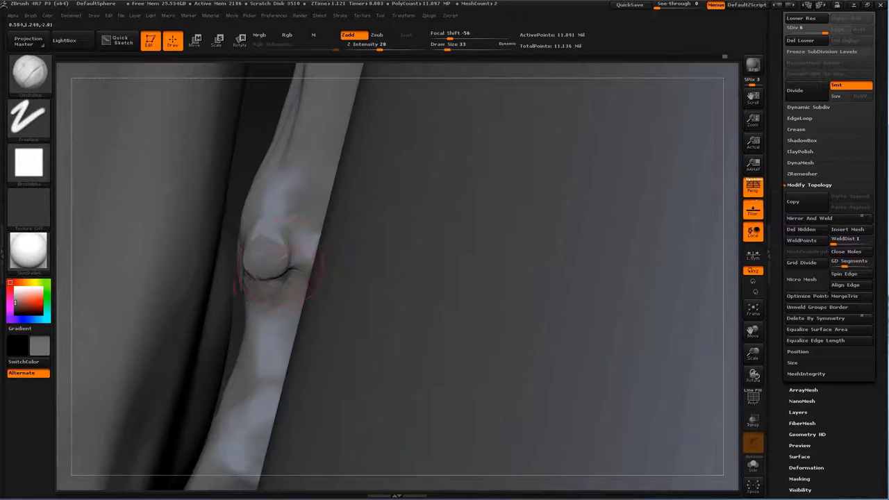
left_click_drag(240, 188, 417, 312)
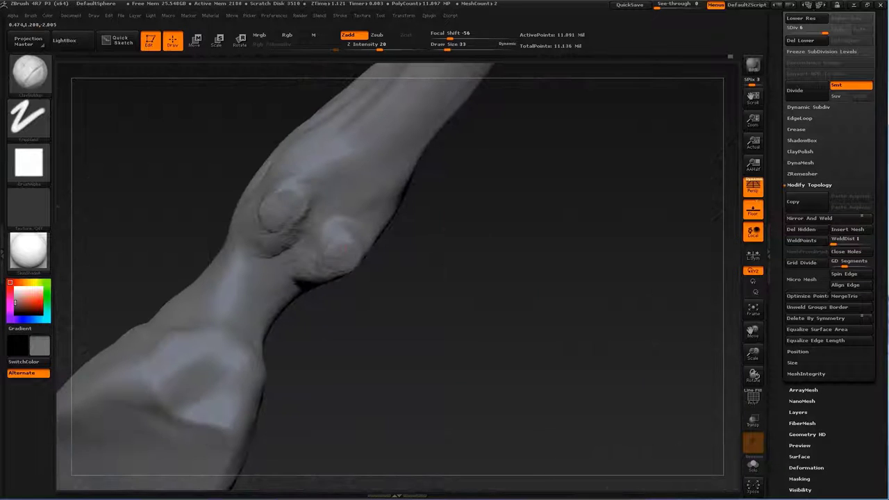
mouse_move(322, 248)
left_mouse_down()
mouse_move(363, 271)
mouse_move(304, 195)
mouse_move(361, 198)
mouse_move(458, 229)
left_mouse_up()
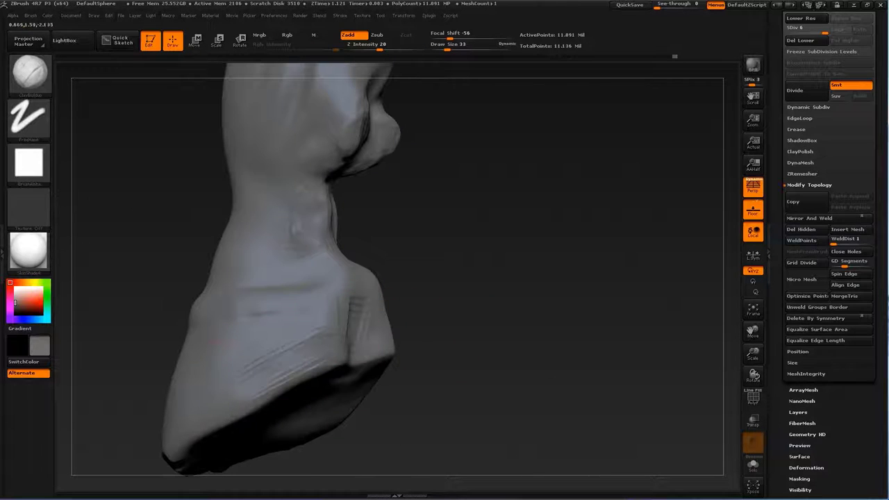
- Draw groove marks around the hoof's coronet band with the Standard brush
key("b")
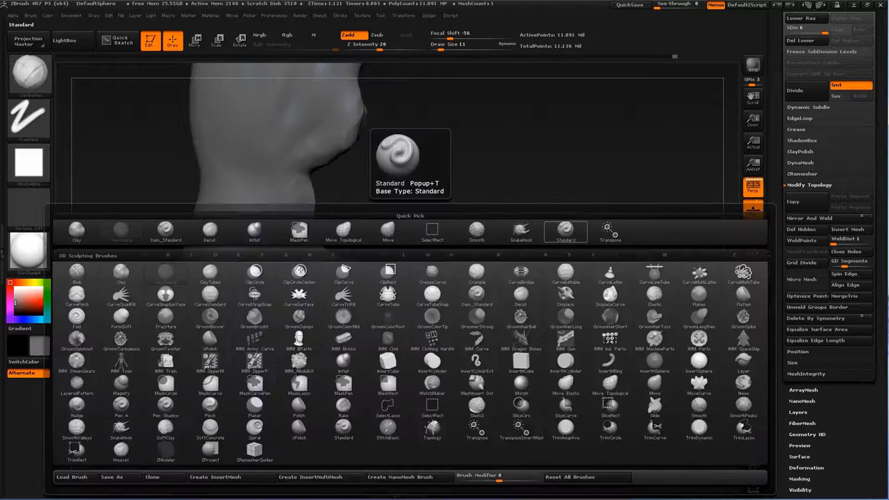
key("s")
key("t")
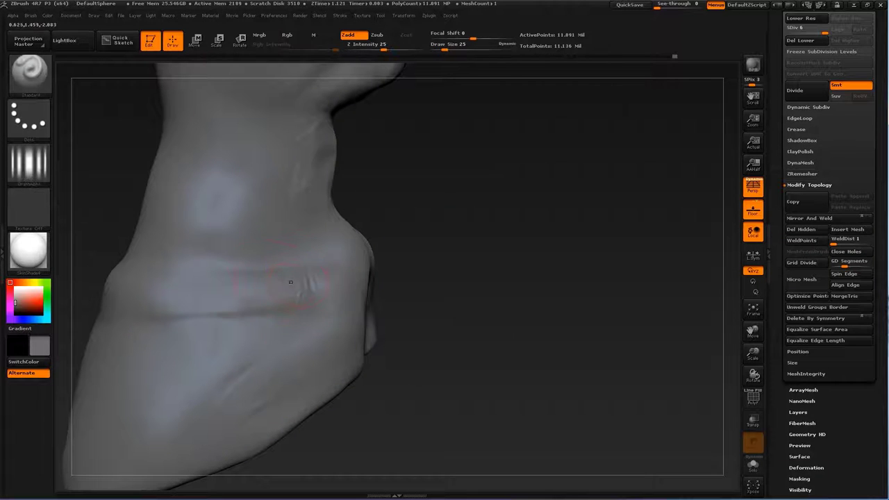
left_click_drag(243, 295, 188, 288)
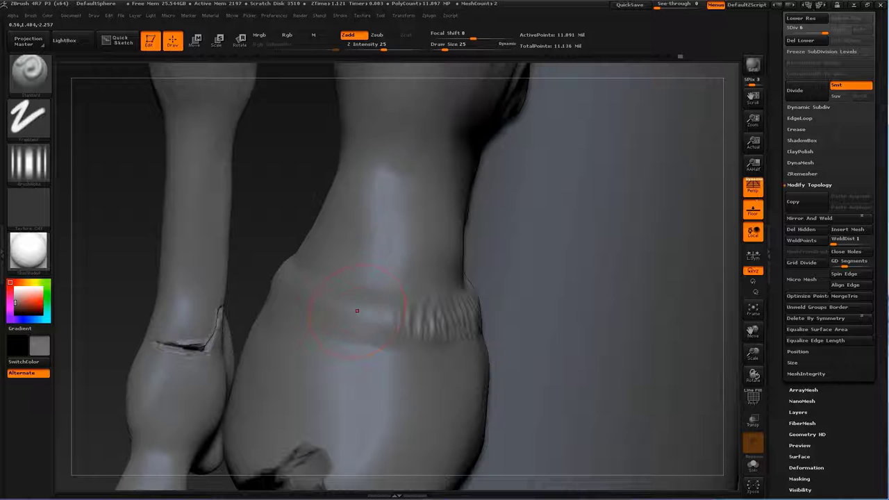
mouse_move(396, 326)
left_mouse_down()
mouse_move(258, 281)
mouse_move(277, 284)
mouse_move(249, 223)
mouse_move(253, 335)
mouse_move(307, 317)
left_mouse_up()
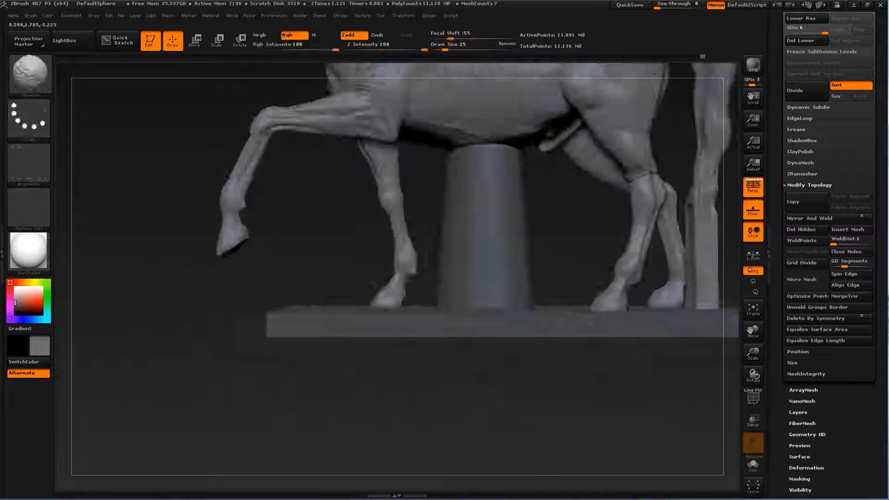
mouse_move(308, 317)
left_mouse_down()
mouse_move(389, 278)
mouse_move(444, 264)
mouse_move(676, 268)
mouse_move(611, 285)
mouse_move(685, 308)
left_mouse_up()
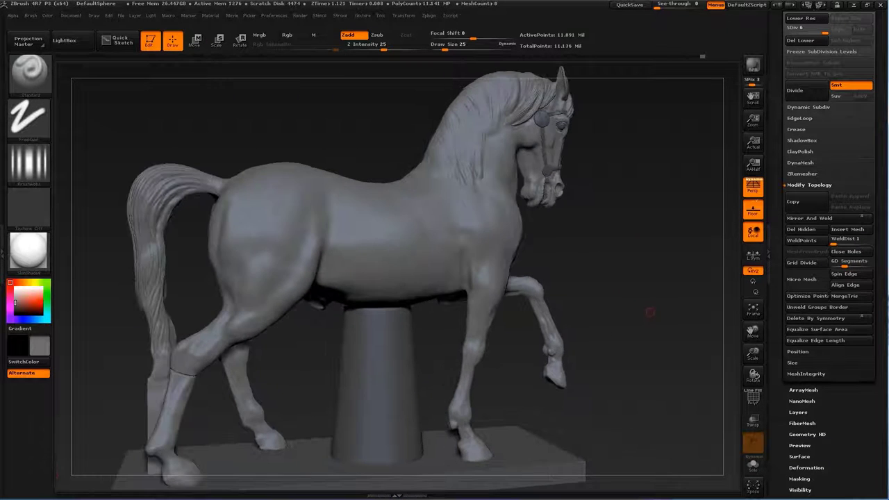
- Soften the tail and hind legs from behind with a very large brush
key("b")
left_click(479, 156)
left_click_drag(479, 208, 281, 351)
key("s")
left_click_drag(531, 343, 555, 343)
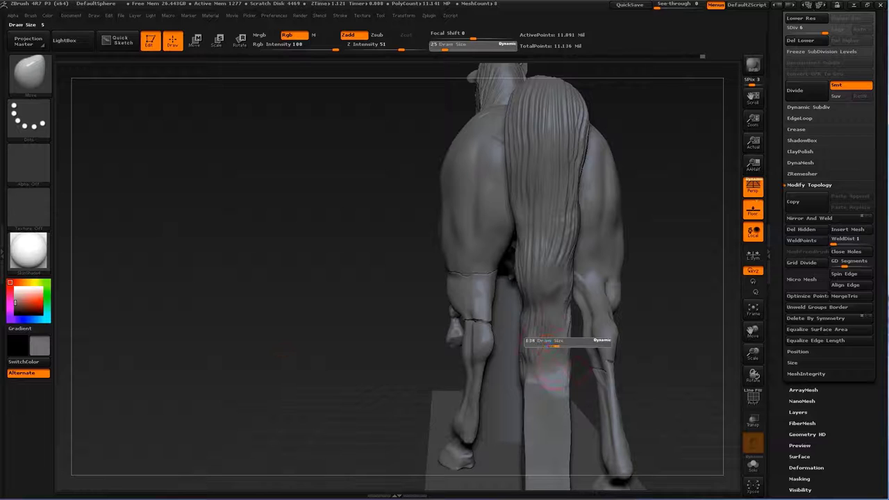
mouse_move(534, 382)
left_mouse_down("shift")
mouse_move(548, 209)
mouse_move(495, 316)
mouse_move(452, 360)
mouse_move(418, 347)
mouse_move(436, 249)
mouse_move(473, 333)
mouse_move(639, 236)
left_mouse_up("shift")
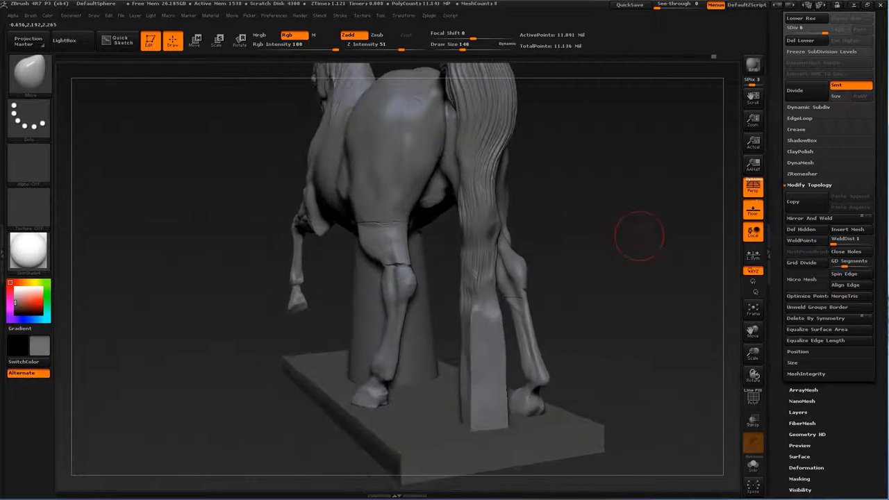
- Shape the hind hoof undersides with the Standard brush at size 33, alpha off
mouse_move(78, 275)
left_mouse_down("alt")
mouse_move(437, 345)
mouse_move(425, 345)
left_mouse_up("alt")
key("b")
key("s")
key("t")
key("s")
left_click(29, 163)
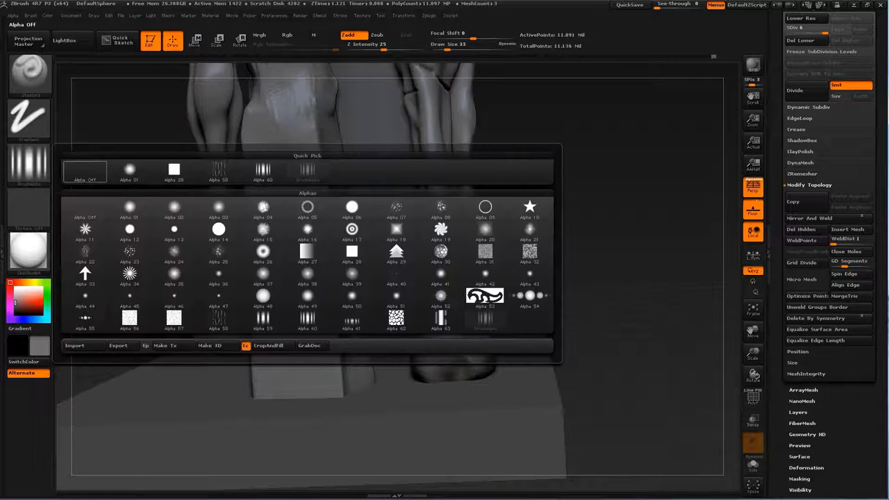
left_click(88, 173)
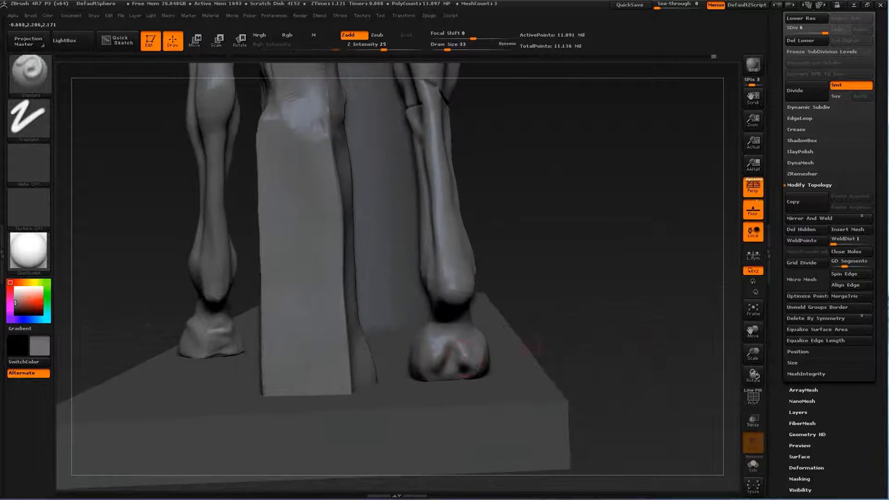
key("b")
left_click(443, 340)
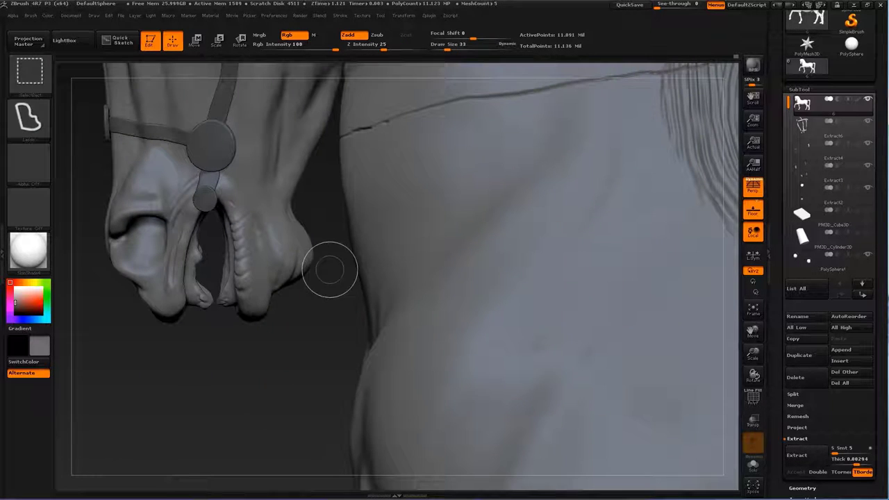
- Lasso-isolate the chin, then ClayBuildup a central oval and deepen the crease beneath it
left_click_drag(329, 268, 206, 241, "ctrl+shift")
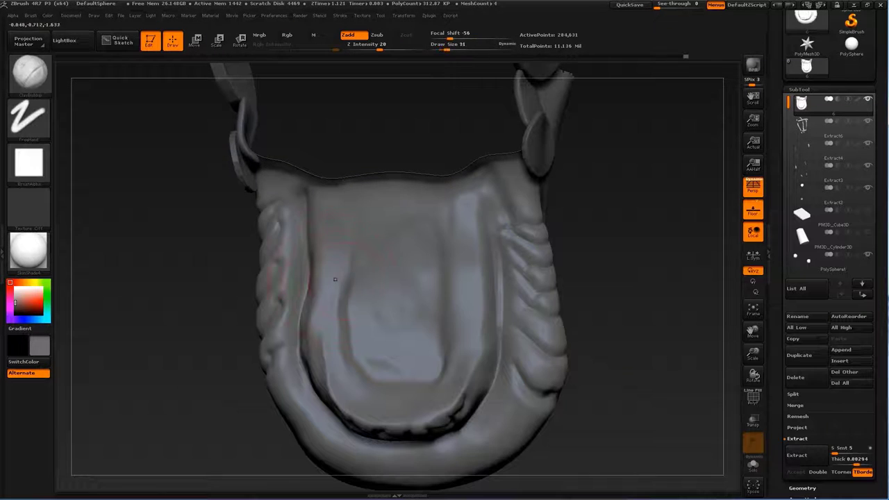
left_click_drag(334, 279, 341, 325)
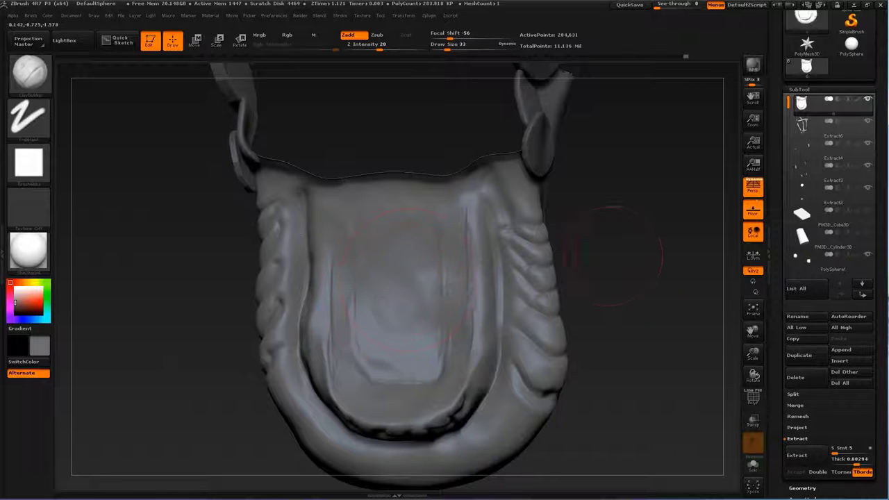
left_click_drag(416, 410, 388, 264)
left_click_drag(361, 333, 416, 208)
left_click_drag(375, 347, 389, 209)
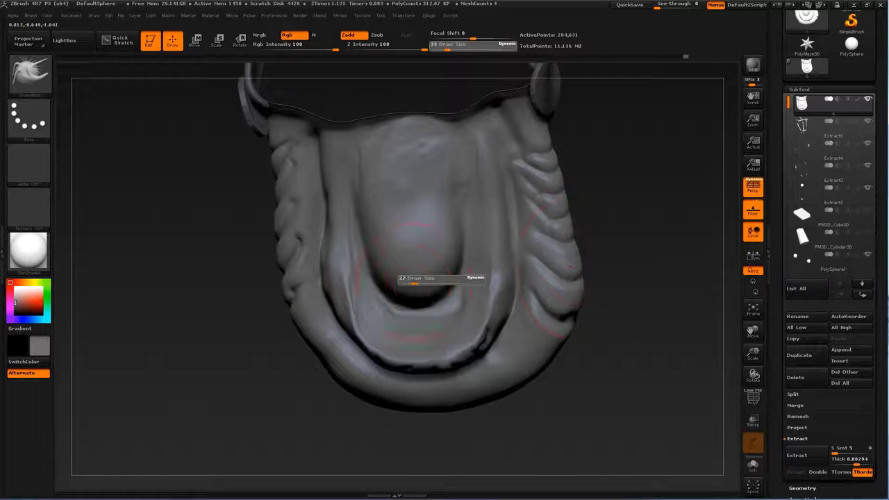
mouse_move(414, 282)
left_mouse_down()
mouse_move(451, 271)
mouse_move(389, 319)
mouse_move(444, 208)
left_mouse_up()
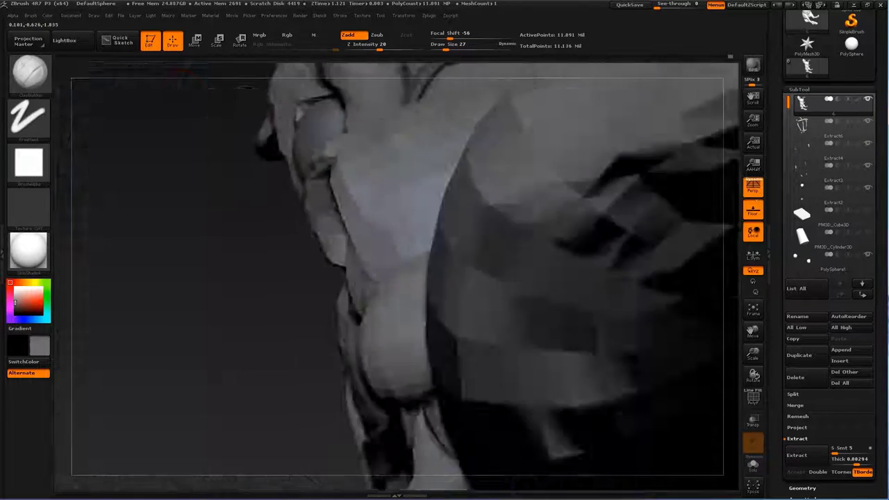
- Reshape the nostrils, muzzle and lips with a smaller Move brush
key("b")
key("d")
key("s")
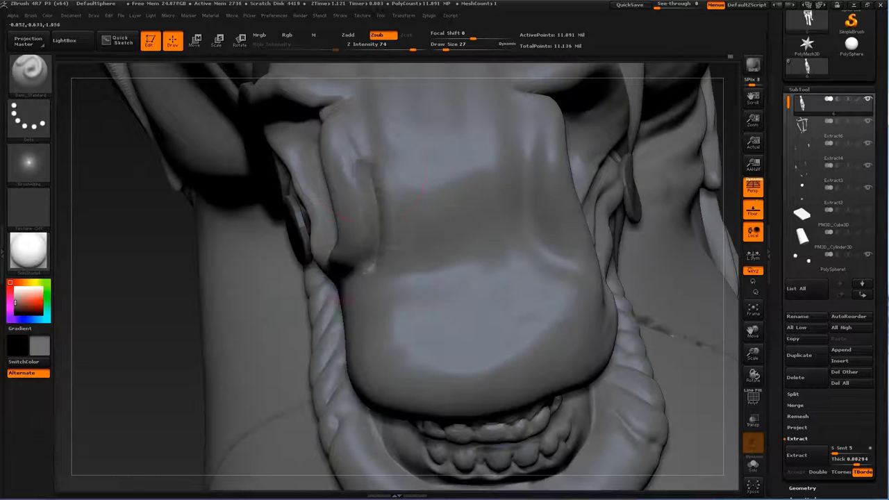
key("b")
key("m")
key("v")
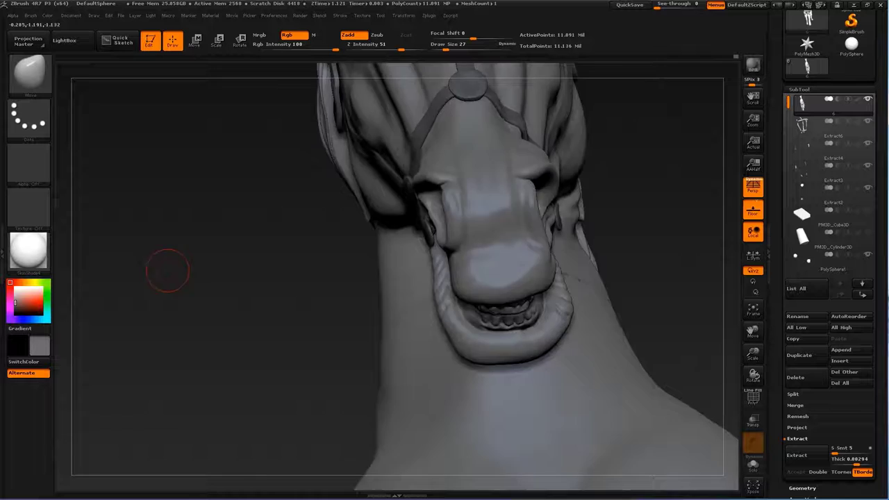
mouse_move(167, 266)
left_mouse_down()
mouse_move(215, 287)
mouse_move(337, 232)
left_mouse_up()
mouse_move(422, 175)
left_mouse_down()
mouse_move(443, 248)
mouse_move(486, 243)
left_mouse_up()
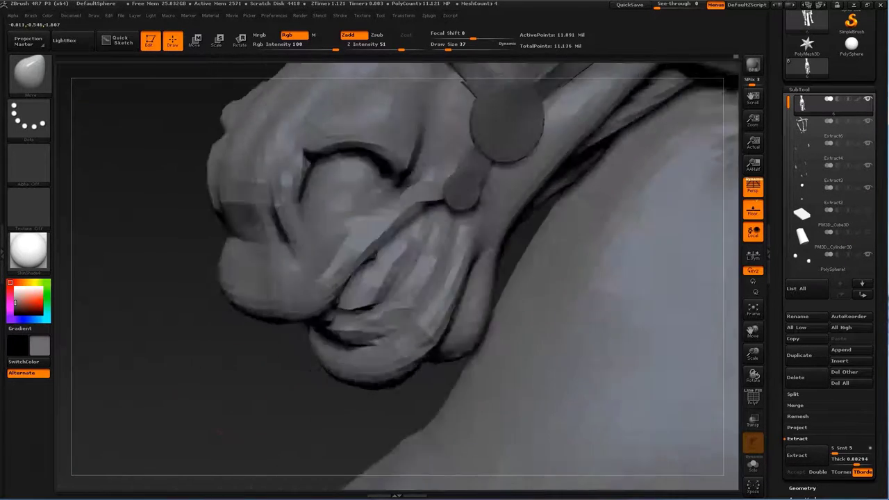
mouse_move(444, 278)
left_mouse_down()
mouse_move(416, 264)
mouse_move(375, 284)
mouse_move(344, 262)
left_mouse_up()
key("s")
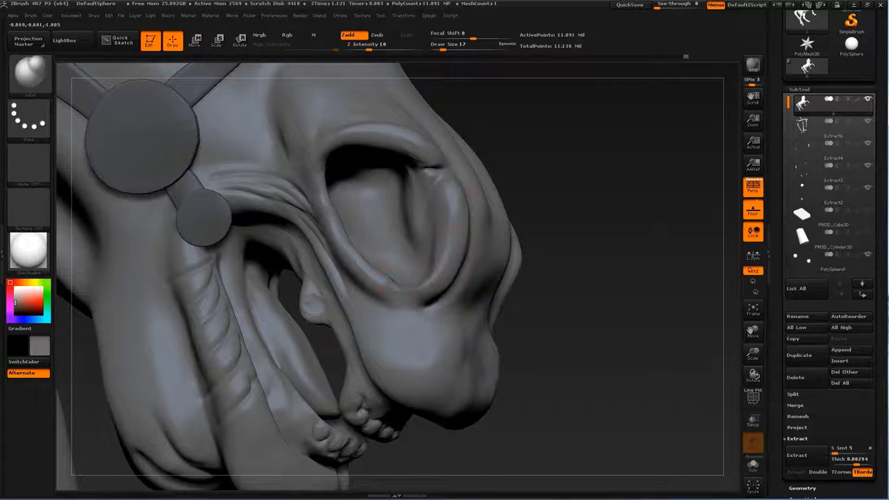
mouse_move(382, 272)
left_mouse_down()
mouse_move(248, 287)
mouse_move(531, 229)
left_mouse_up()
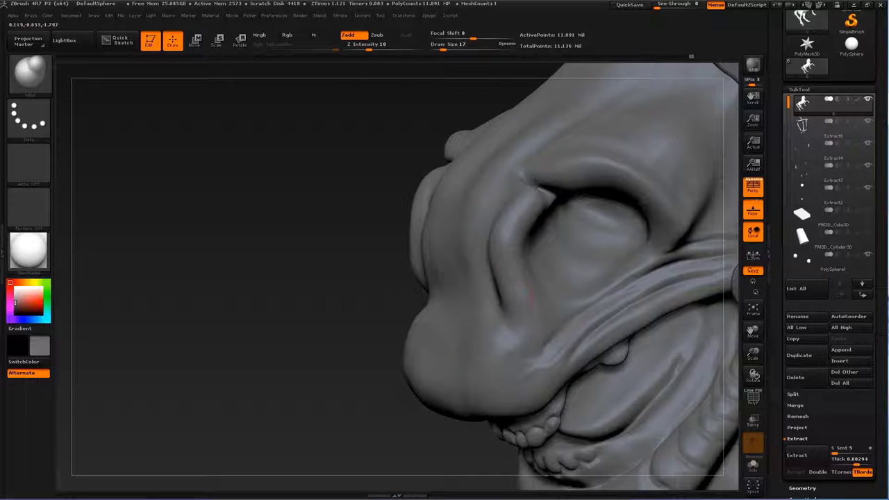
left_click_drag(458, 317, 527, 264)
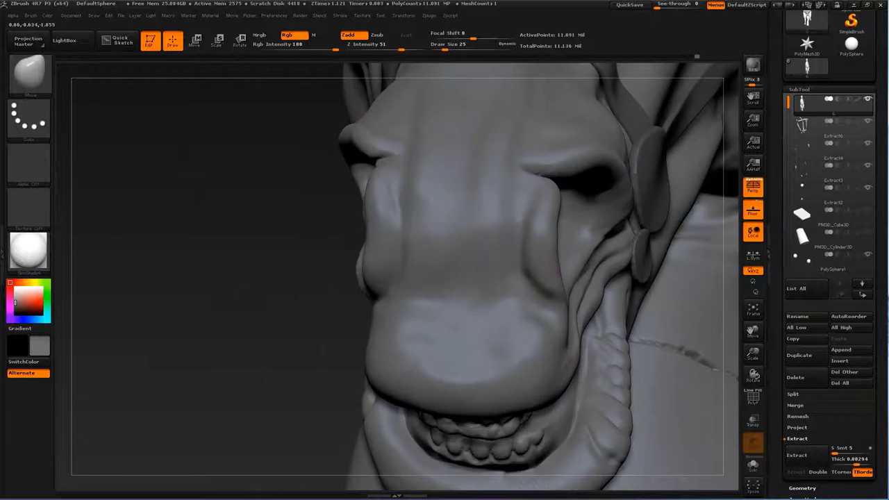
left_click_drag(494, 269, 475, 281, "alt")
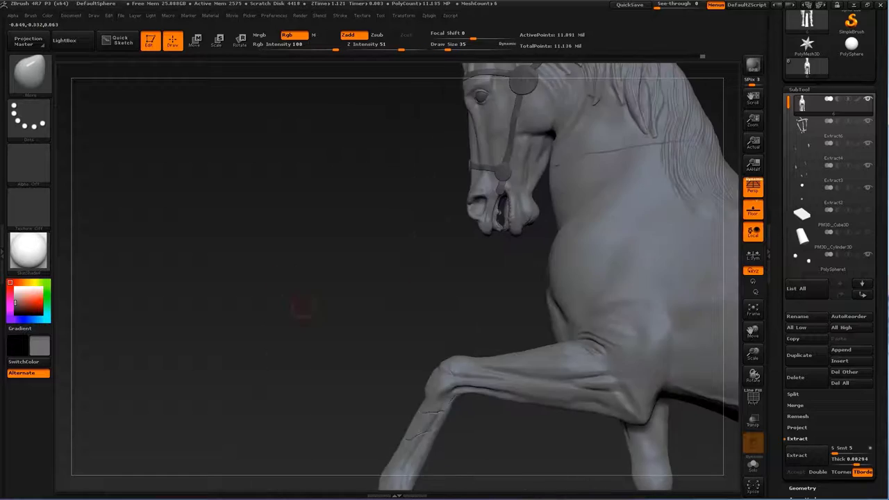
- Refine the chest and forelegs down to the hooves with the Standard brush
key("b")
left_click(522, 229)
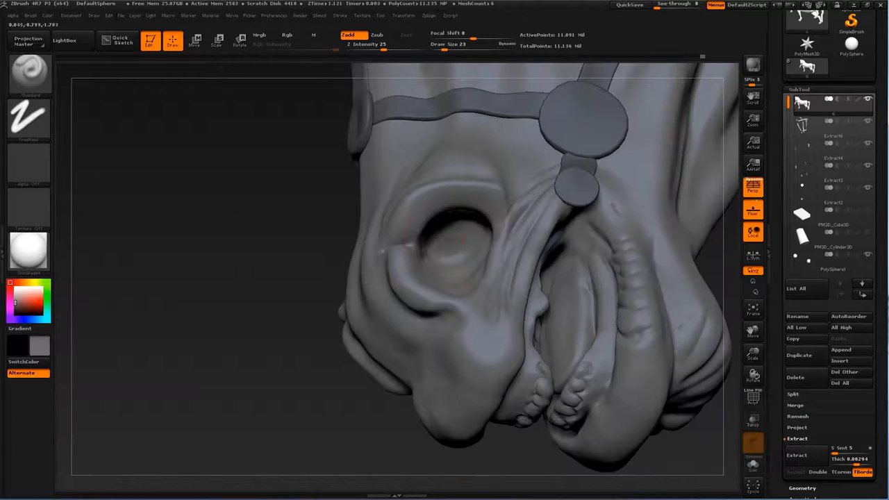
left_click_drag(451, 236, 436, 208)
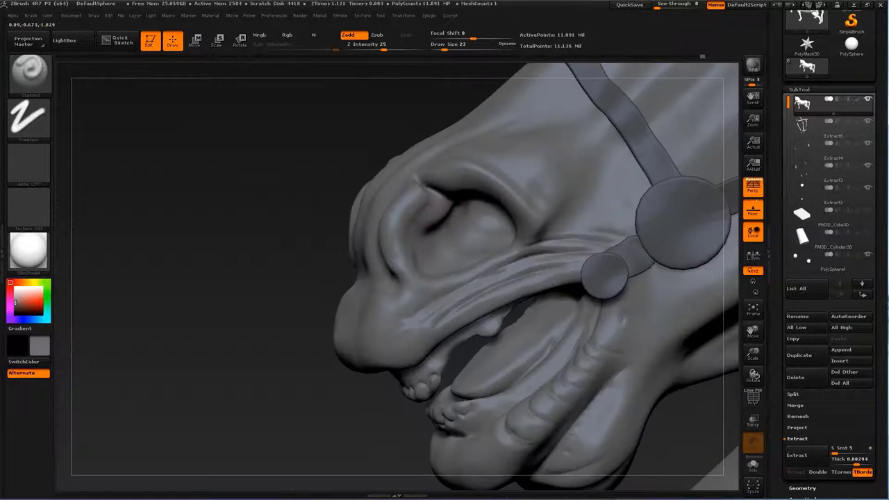
left_click_drag(374, 144, 507, 141)
mouse_move(582, 323)
left_mouse_down("alt")
mouse_move(425, 298)
mouse_move(444, 271)
mouse_move(472, 264)
left_mouse_up("alt")
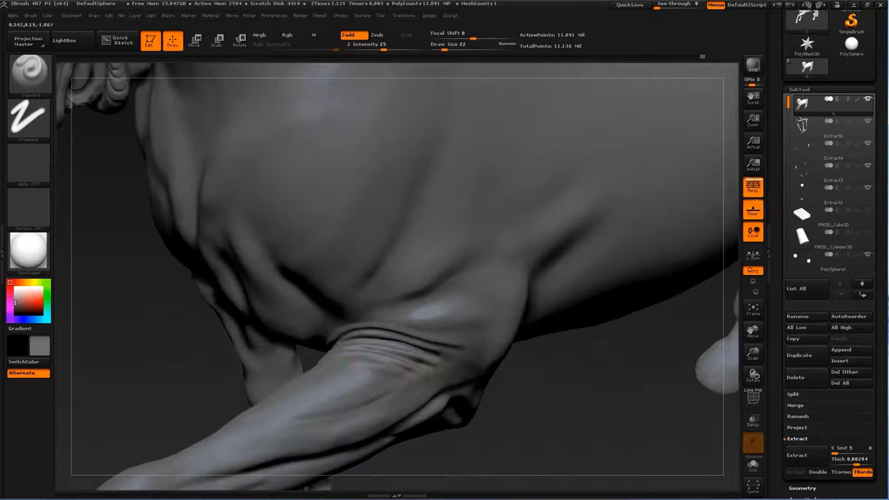
left_click_drag(170, 358, 208, 350)
left_click_drag(417, 278, 500, 236)
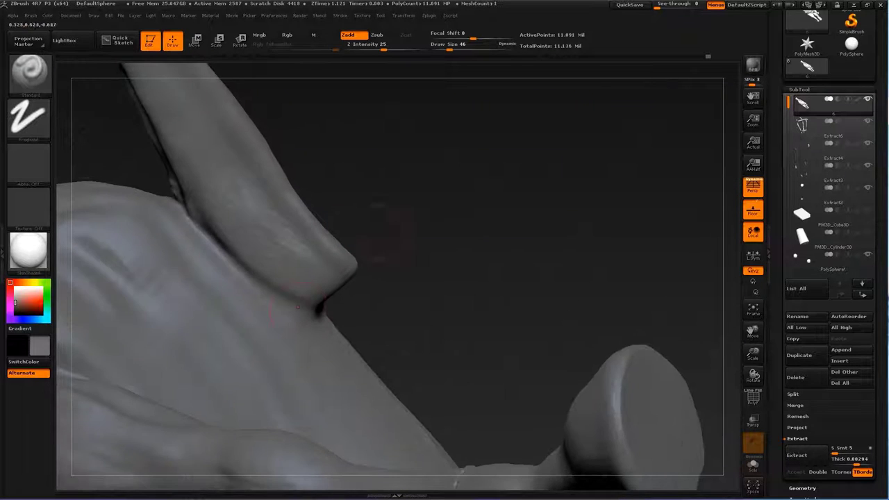
mouse_move(361, 225)
left_mouse_down()
mouse_move(222, 264)
mouse_move(208, 292)
mouse_move(260, 234)
left_mouse_up()
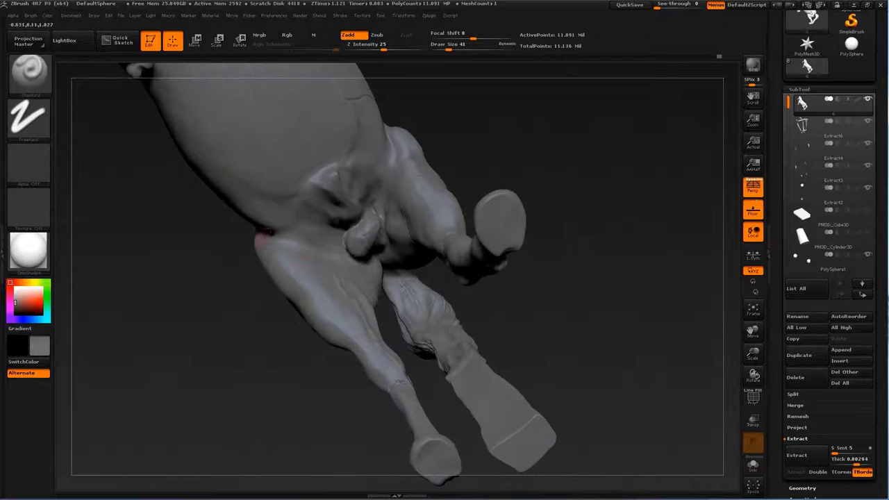
mouse_move(528, 142)
left_mouse_down()
mouse_move(634, 259)
mouse_move(618, 201)
mouse_move(652, 278)
mouse_move(645, 256)
mouse_move(366, 316)
left_mouse_up()
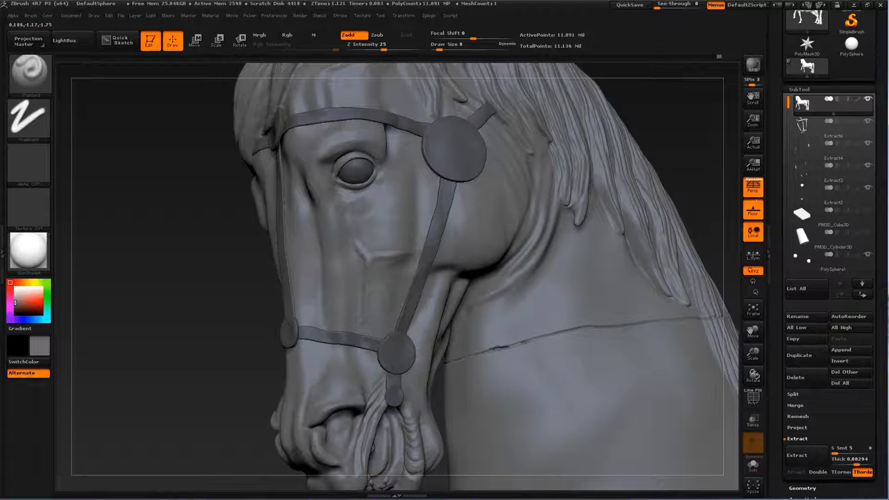
- Sculpt fine raised veins below the eye using small ClayBuildup and Dam_Standard strokes
mouse_move(366, 316)
left_mouse_down()
mouse_move(194, 321)
mouse_move(361, 319)
mouse_move(455, 250)
mouse_move(389, 264)
mouse_move(291, 250)
mouse_move(209, 222)
mouse_move(407, 254)
left_mouse_up()
key("b")
key("b")
key("c")
key("b")
key("s")
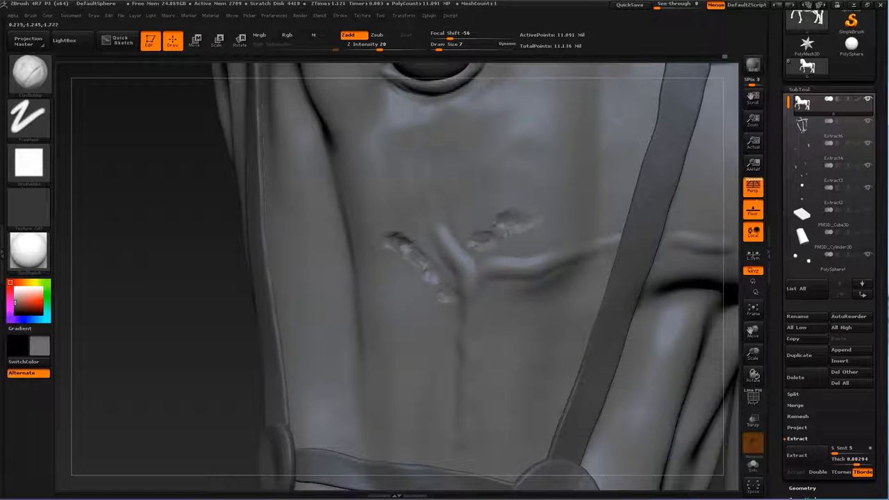
mouse_move(531, 245)
left_mouse_down()
mouse_move(291, 321)
mouse_move(422, 284)
left_mouse_up()
key("b")
key("d")
key("s")
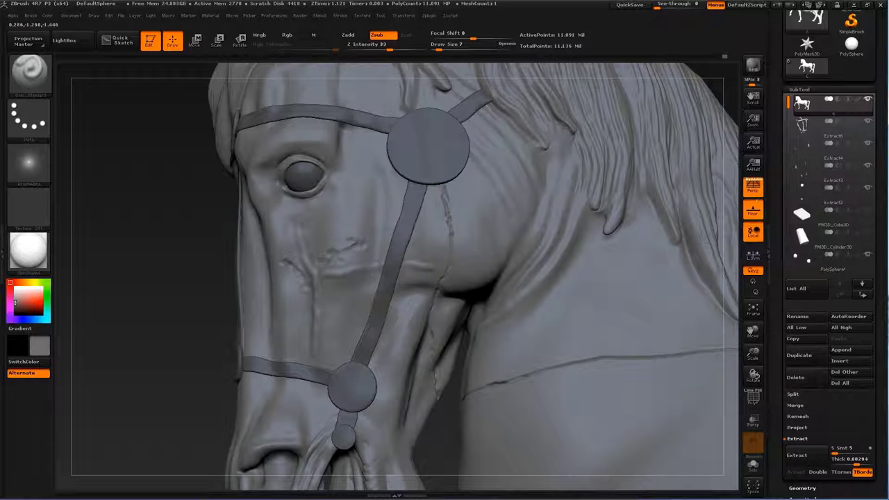
- Carve and build the fold at the ear base with the Standard and clay brushes
key("b")
key("s")
key("t")
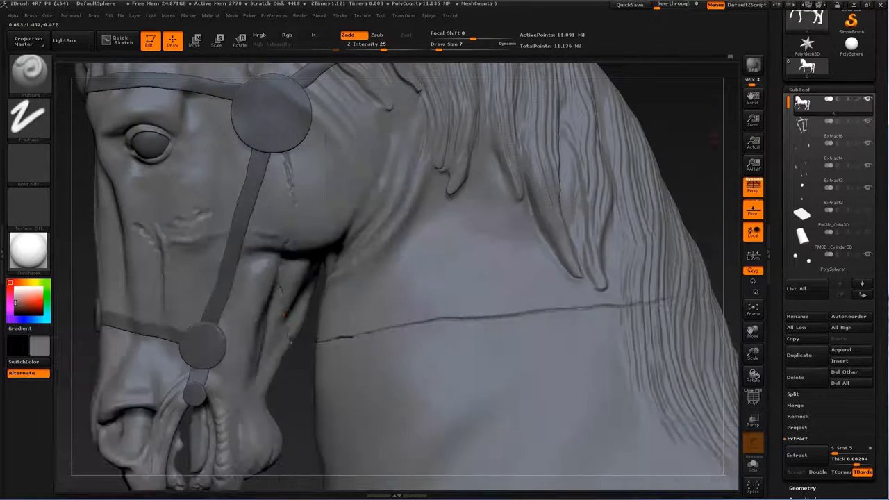
left_click_drag(284, 315, 301, 348)
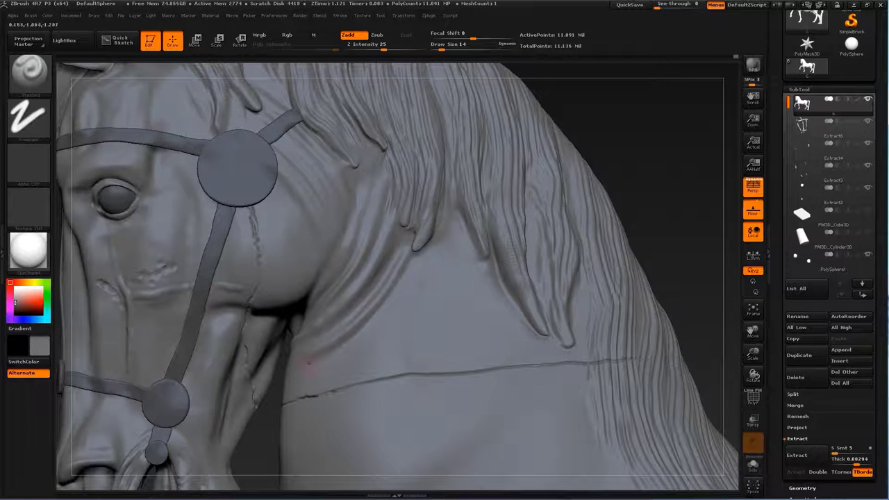
left_click_drag(308, 363, 289, 364)
left_click_drag(361, 276, 330, 272)
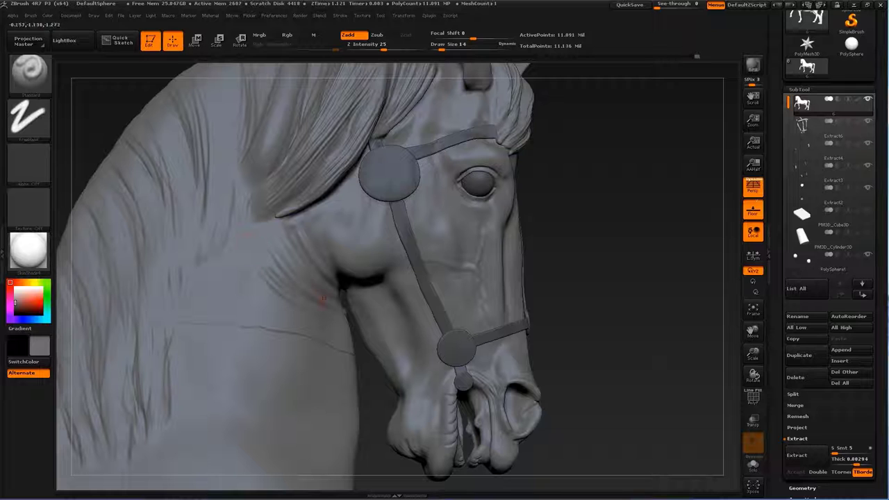
left_click_drag(347, 314, 361, 314)
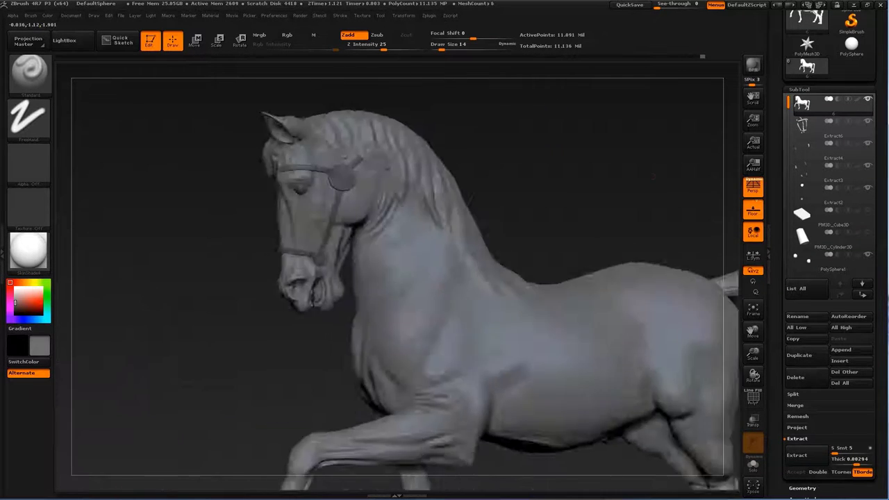
key("b")
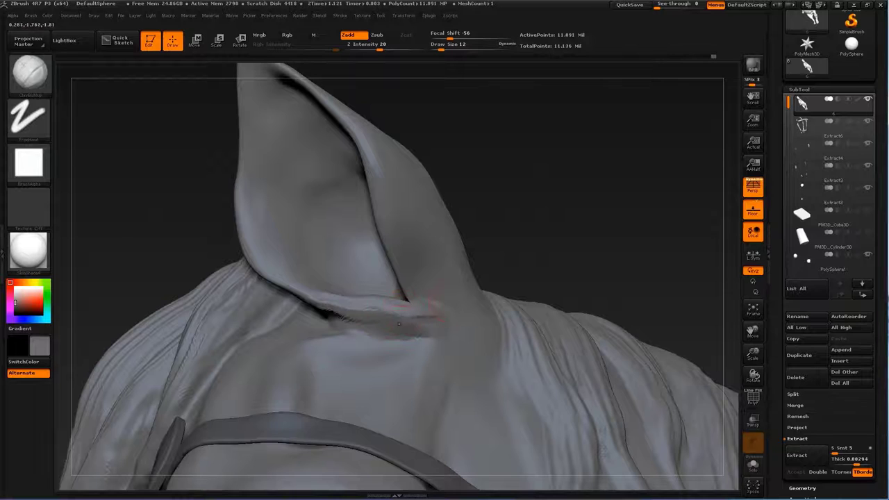
key("b")
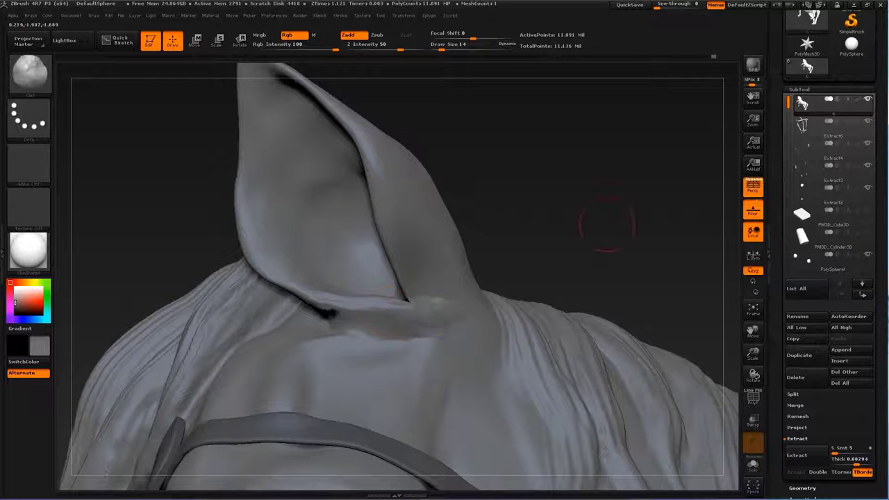